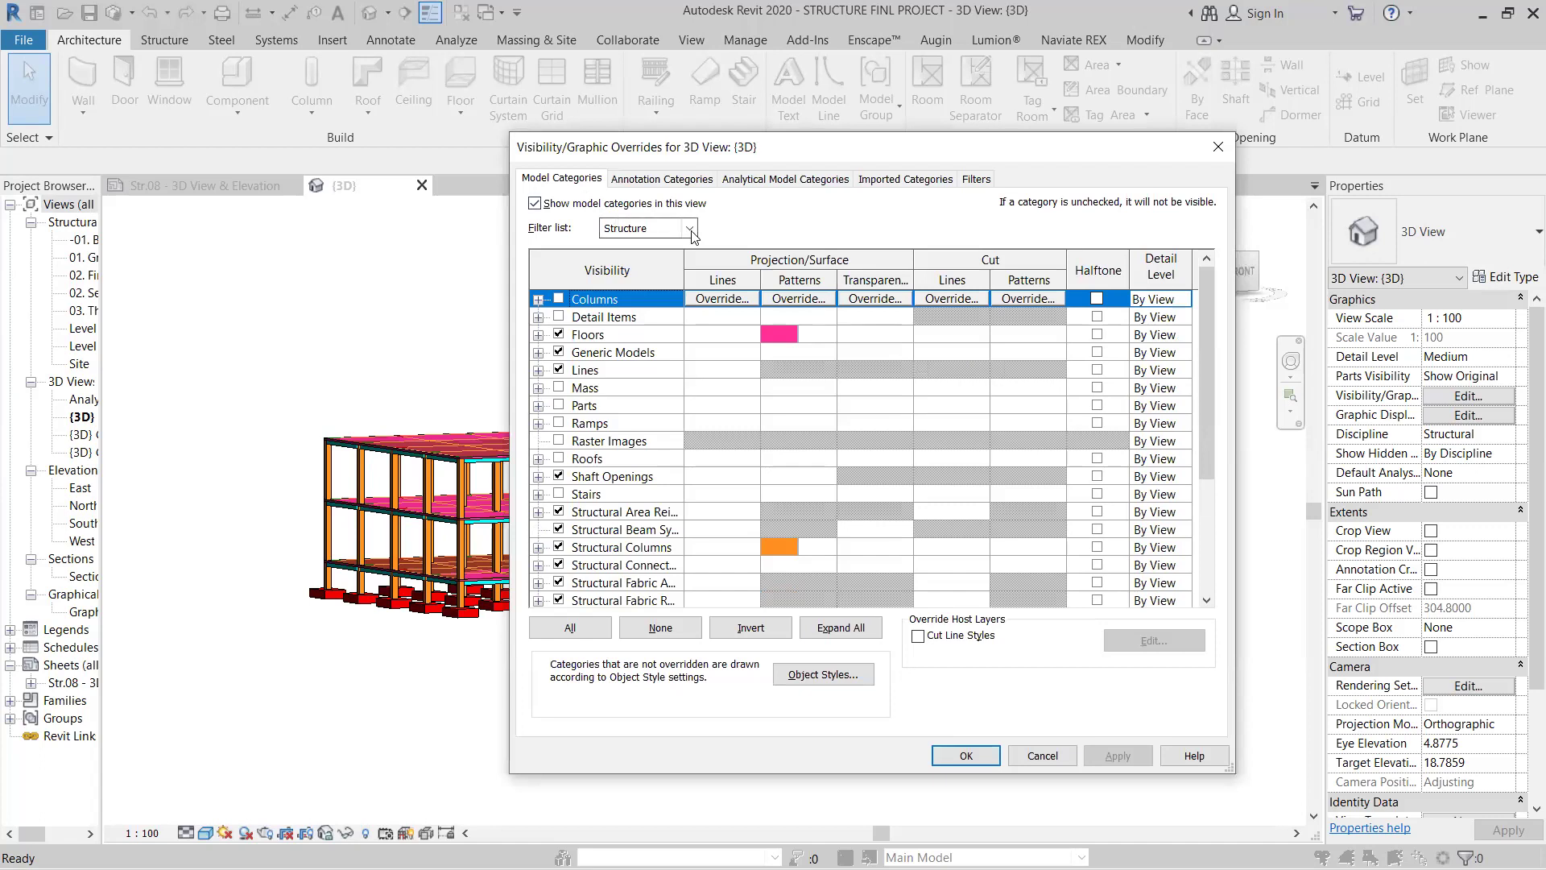
Step: Review the discipline filter options and the pattern overrides assigned to the structural model categories of the 3D view
{"action": "left_click", "coordinate": [645, 228]}
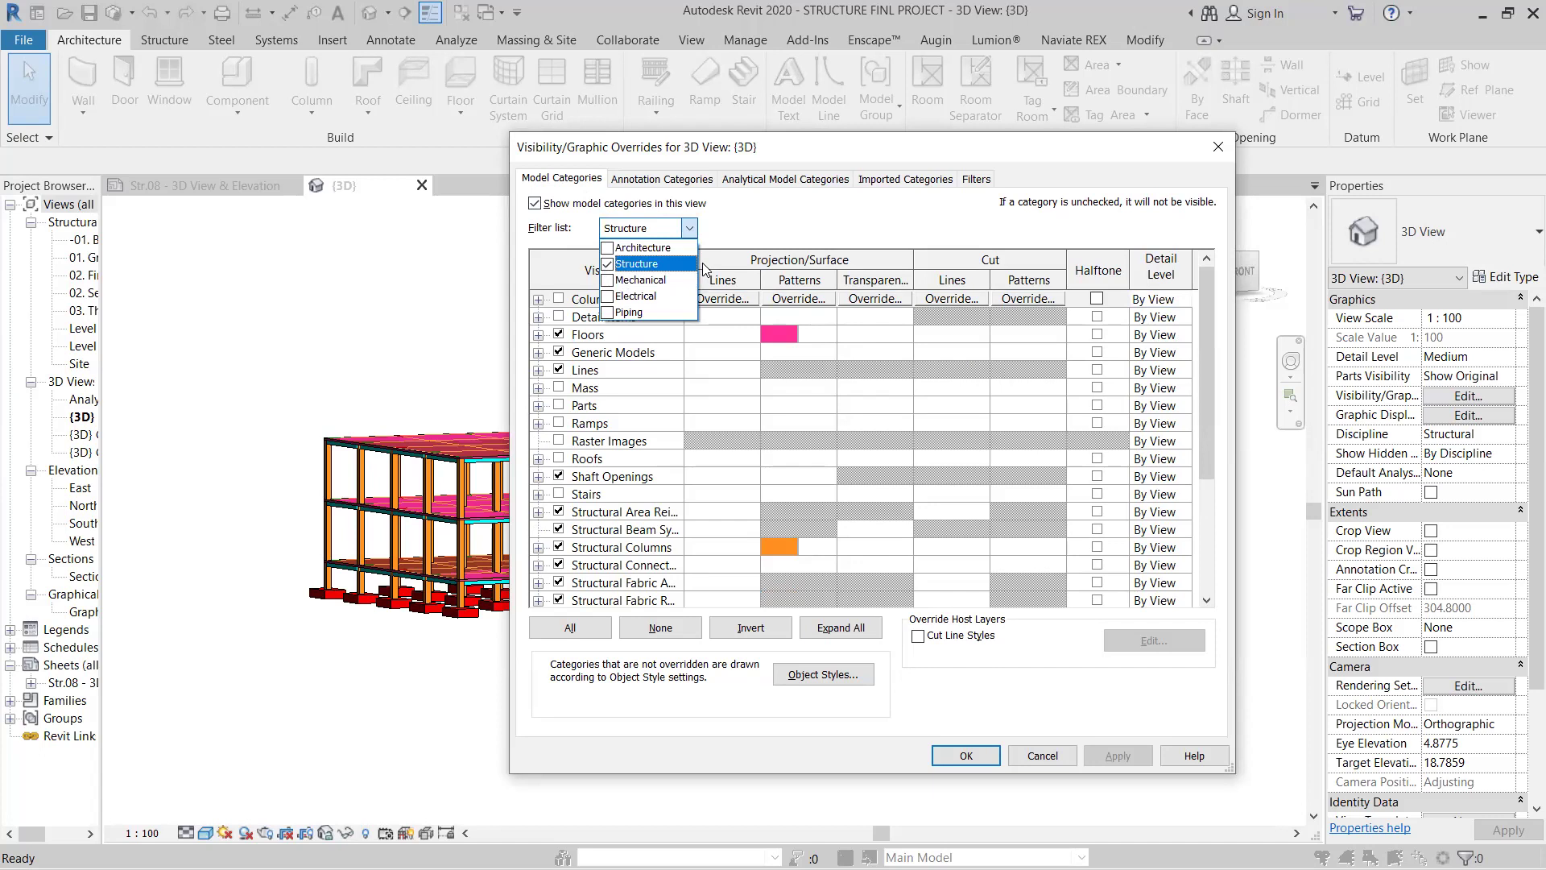
{"action": "left_click", "coordinate": [786, 233]}
{"action": "scroll", "coordinate": [814, 483], "scroll_direction": "down", "scroll_amount": 3}
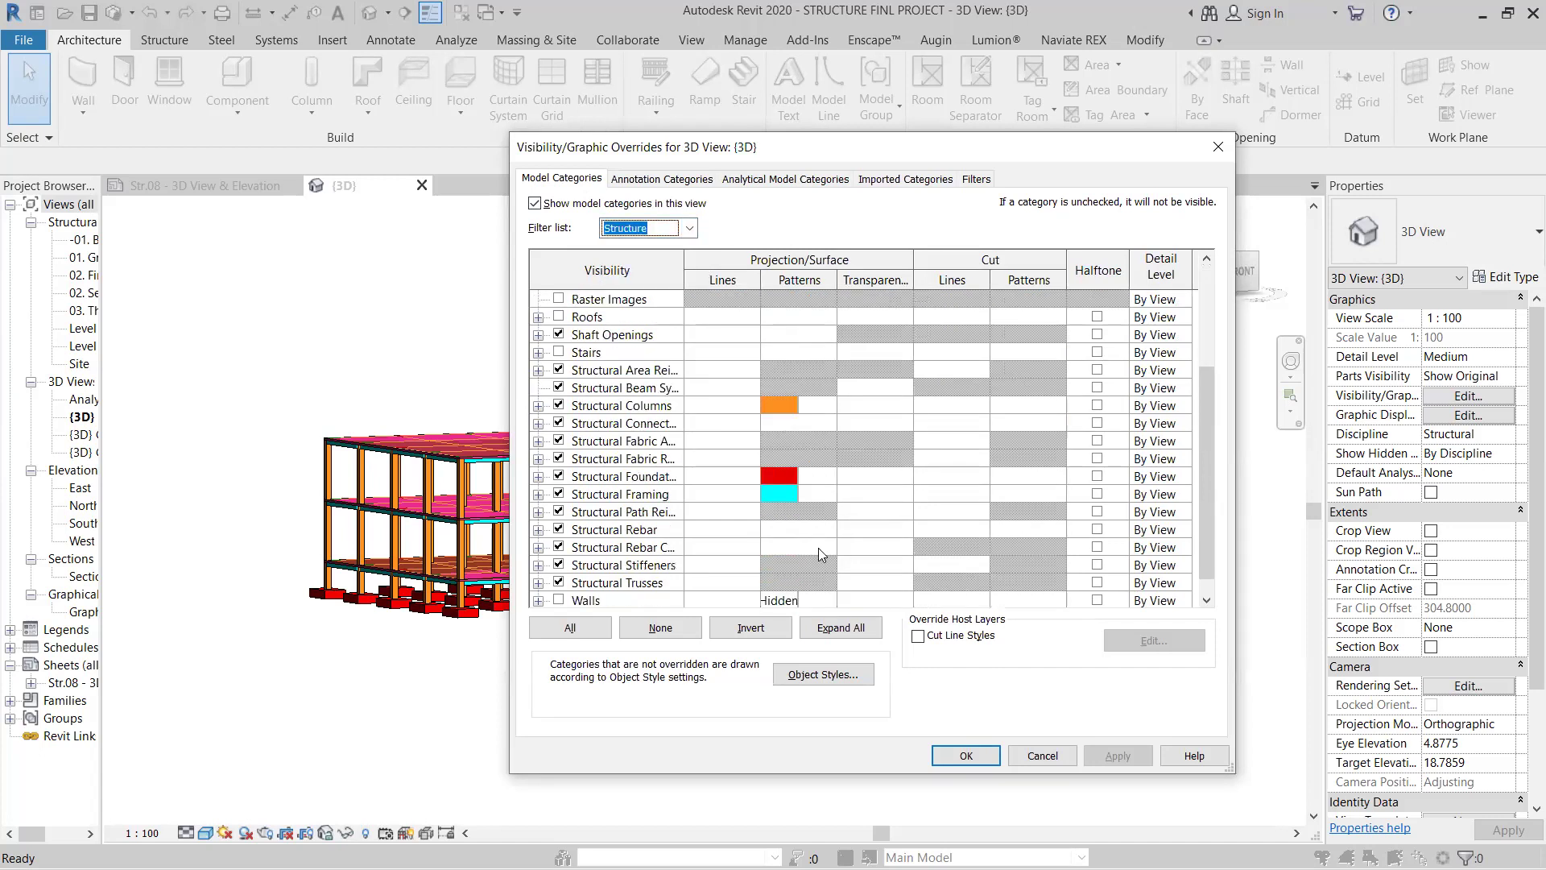
{"action": "scroll", "coordinate": [706, 500], "scroll_direction": "up", "scroll_amount": 2}
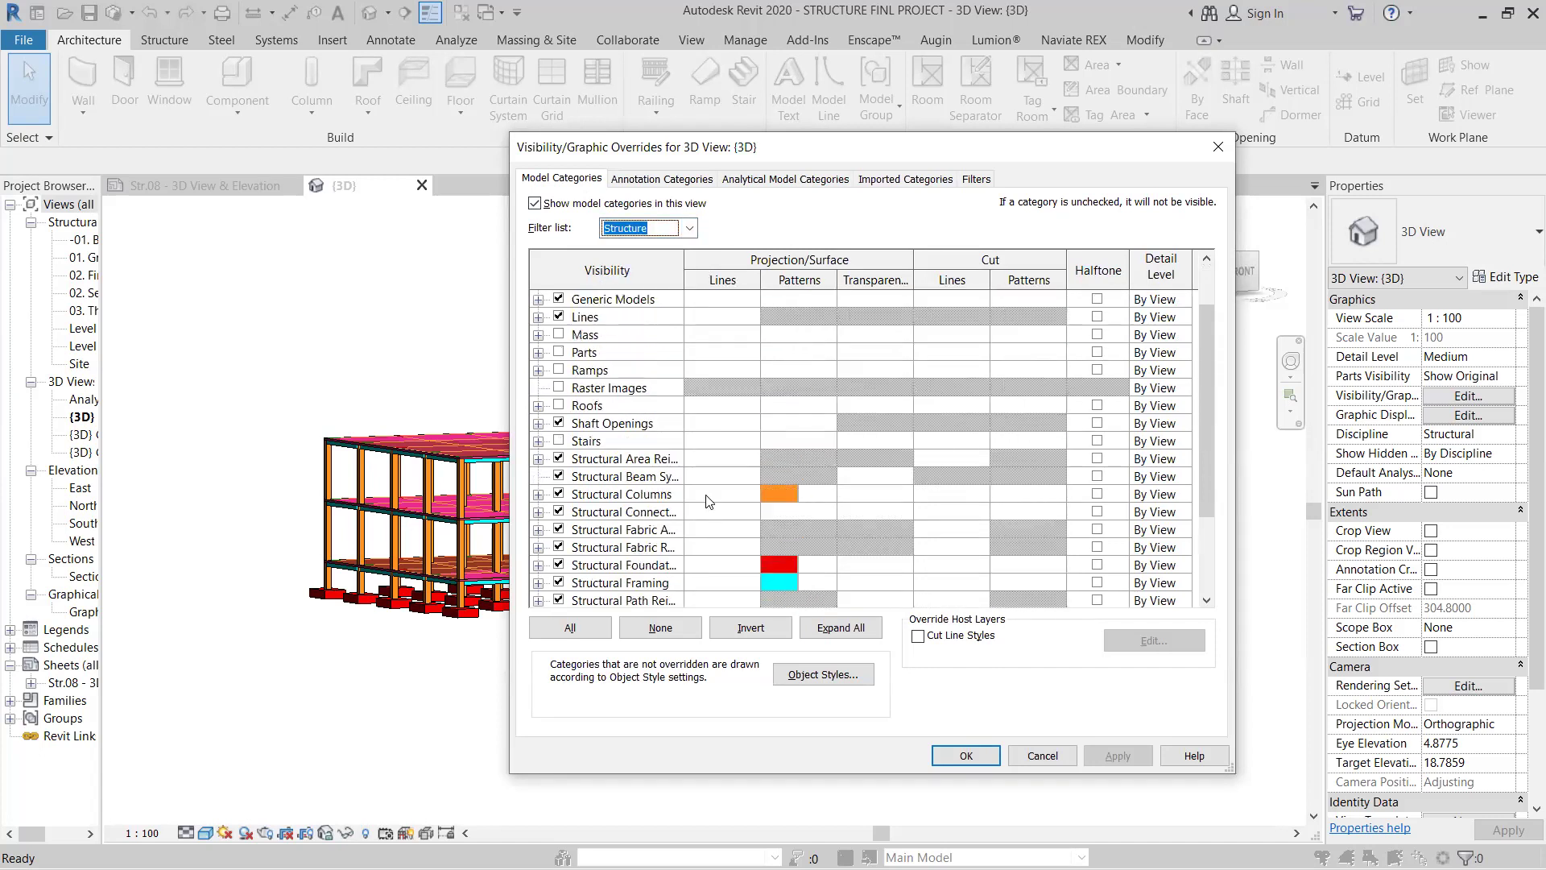
{"action": "scroll", "coordinate": [762, 433], "scroll_direction": "up", "scroll_amount": 1}
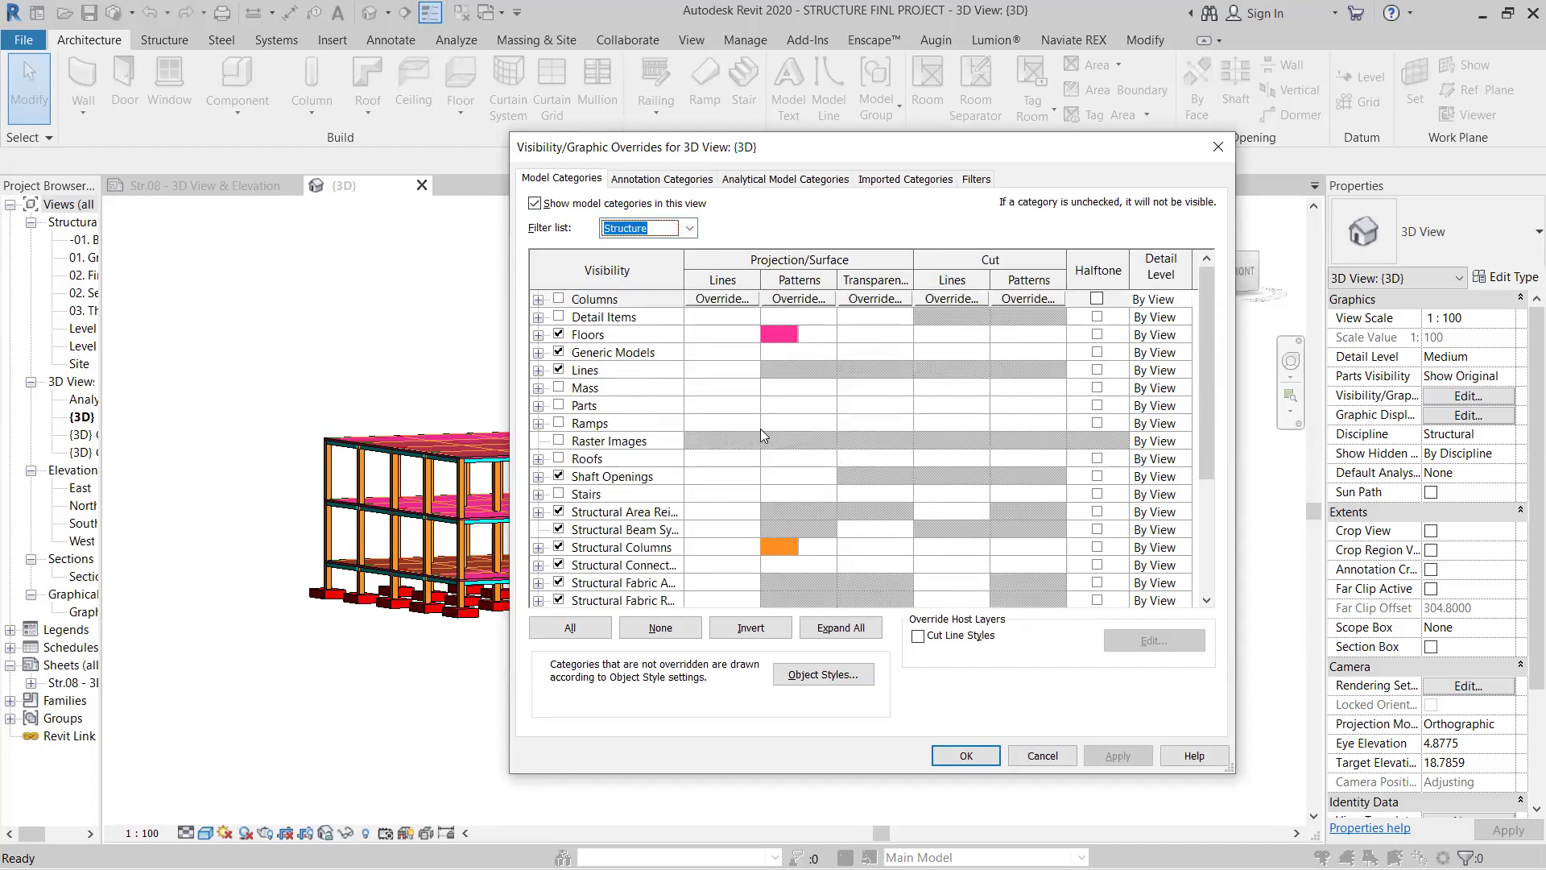
Step: Override the Floors surface foreground pattern with a solid fill in RGB 082-113-220 and apply it to the 3D view
{"action": "left_click", "coordinate": [786, 341]}
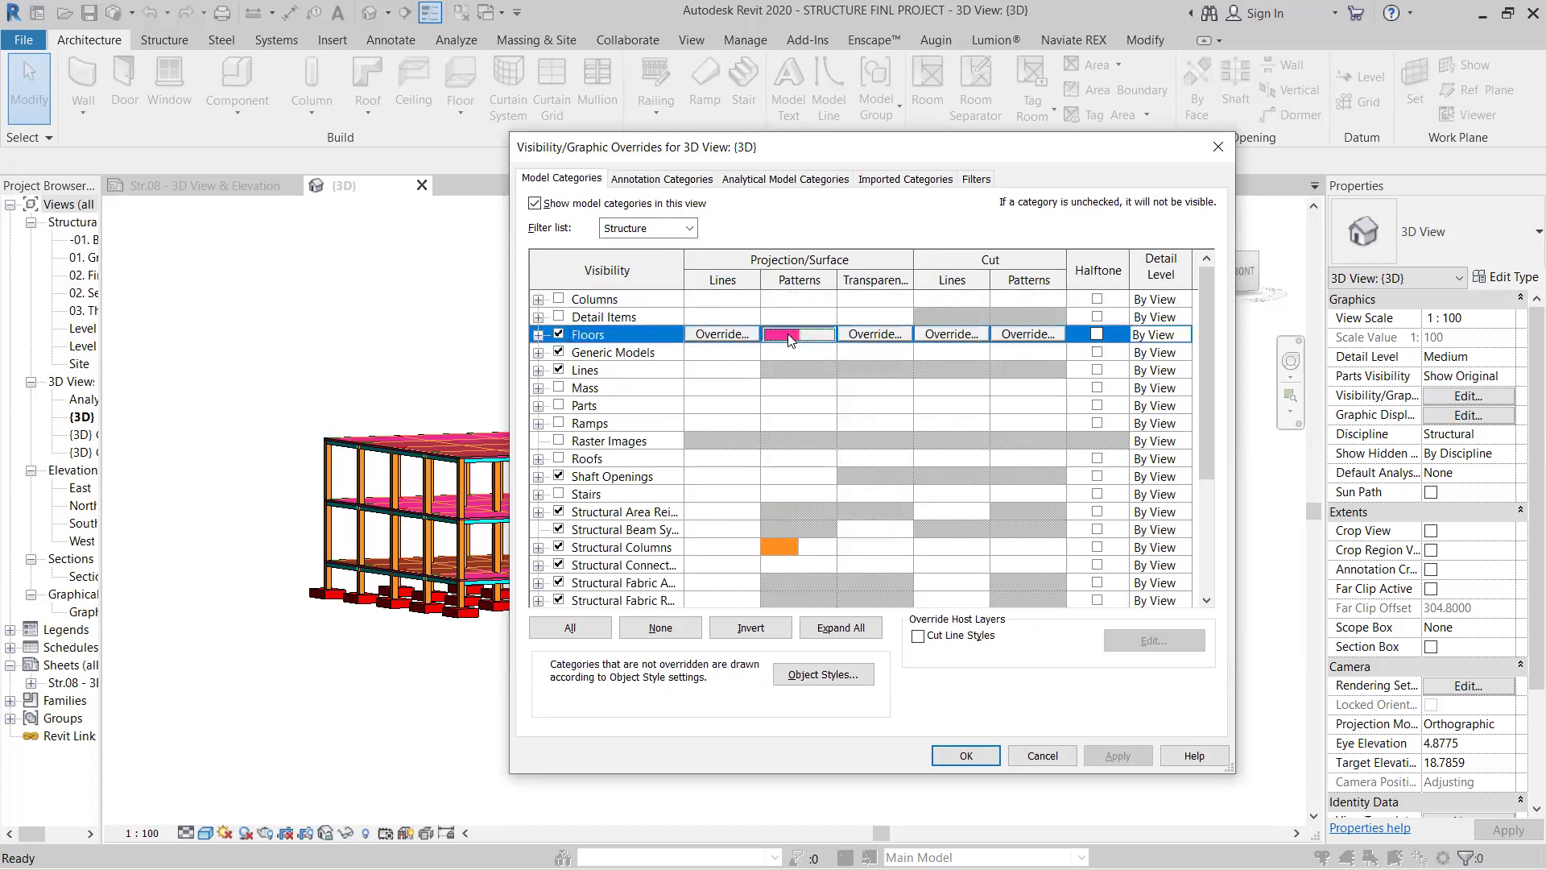
{"action": "left_click", "coordinate": [789, 338]}
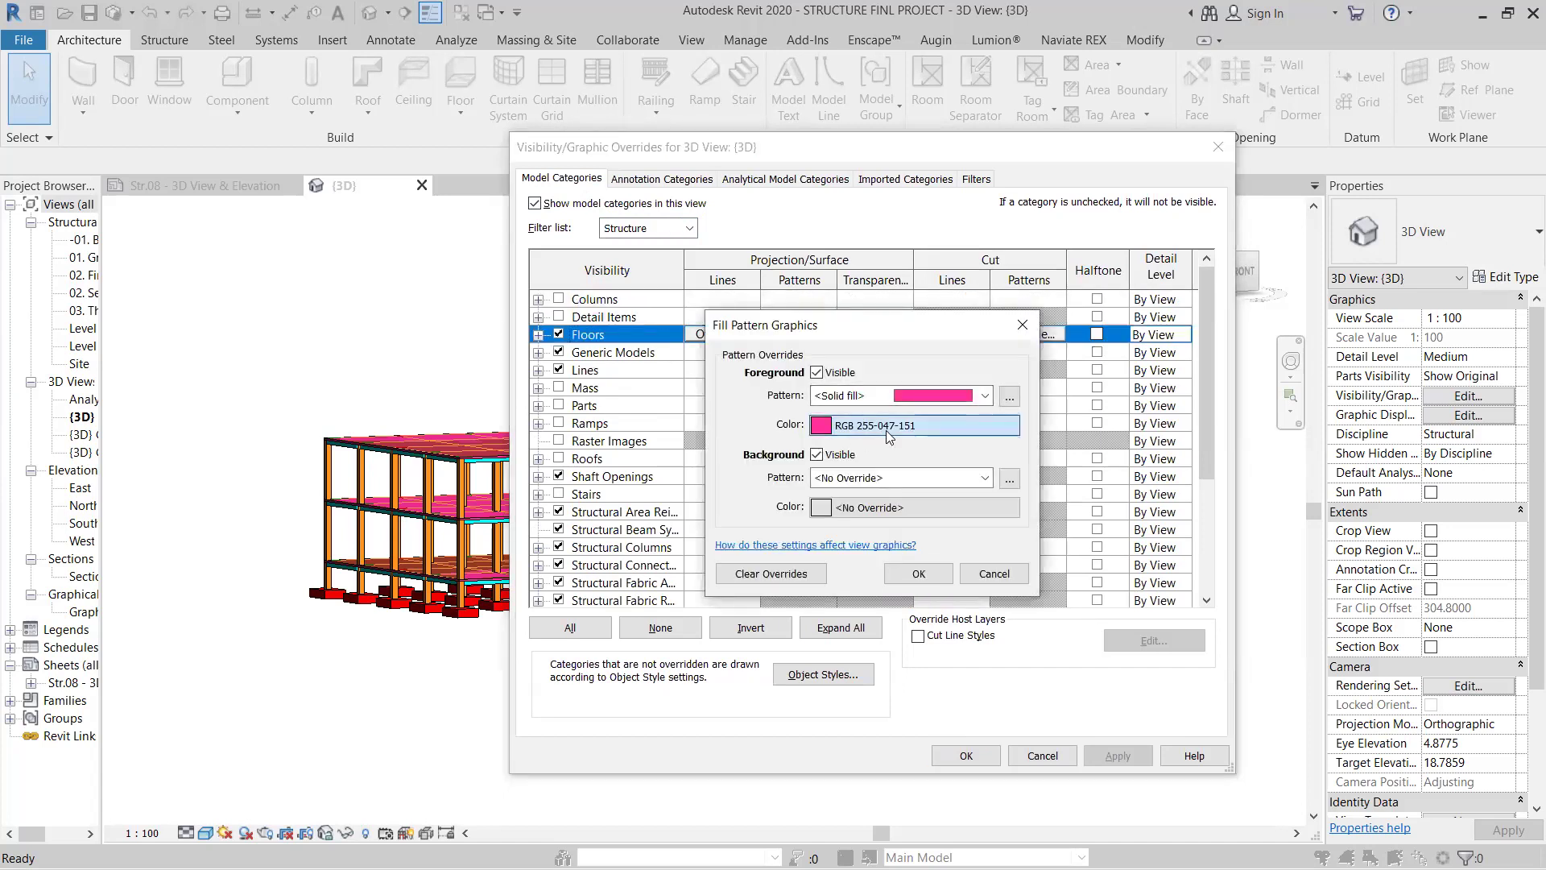
{"action": "left_click", "coordinate": [886, 430]}
{"action": "left_click_drag", "start_coordinate": [1017, 401], "coordinate": [1002, 372]}
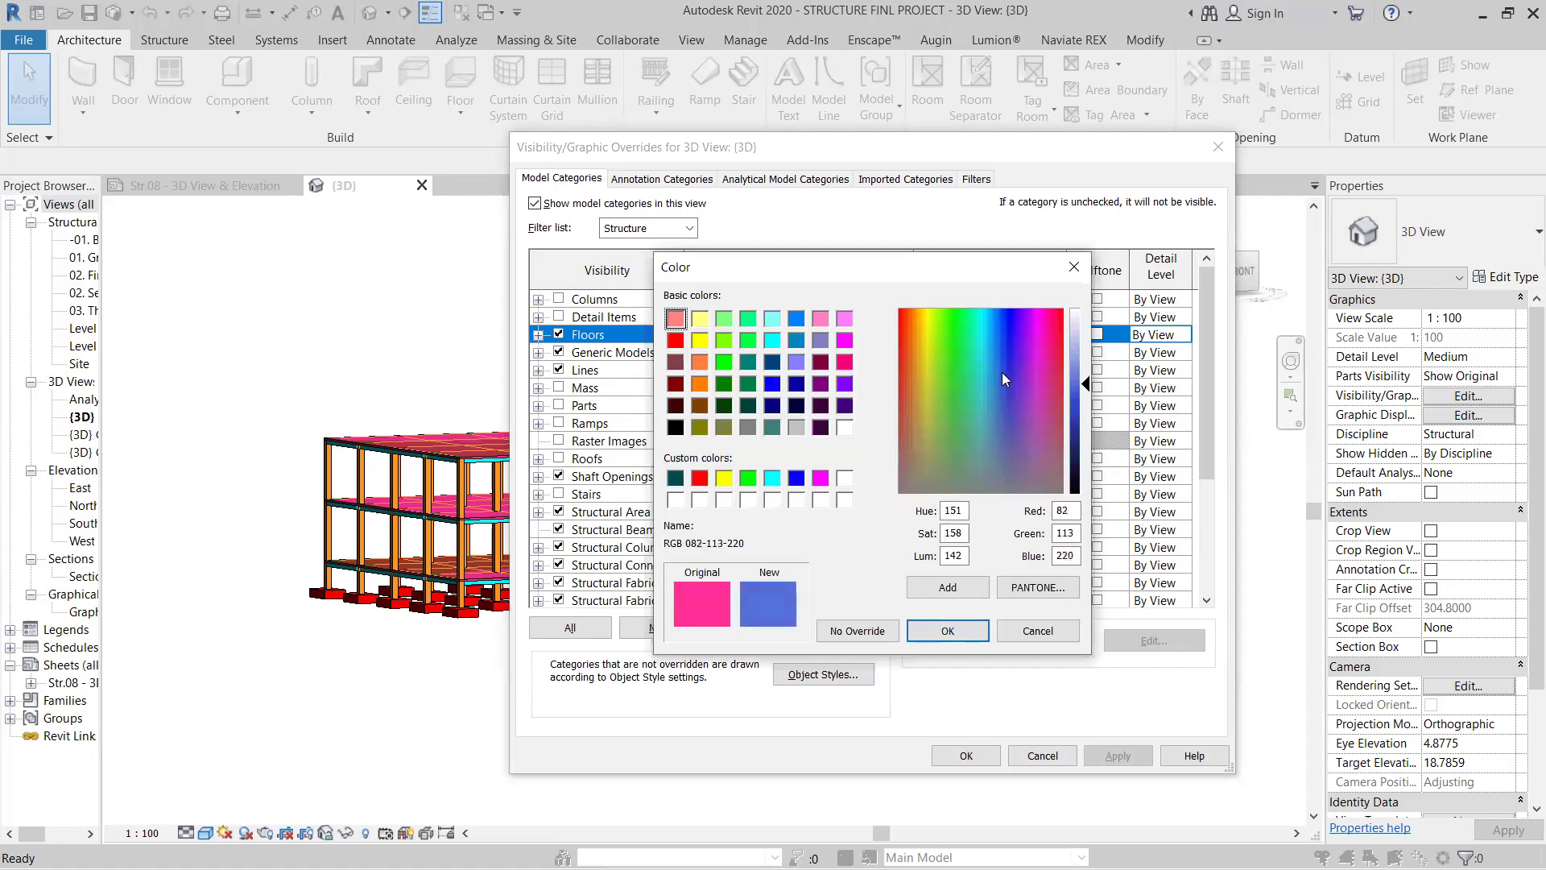
{"action": "left_click", "coordinate": [928, 631]}
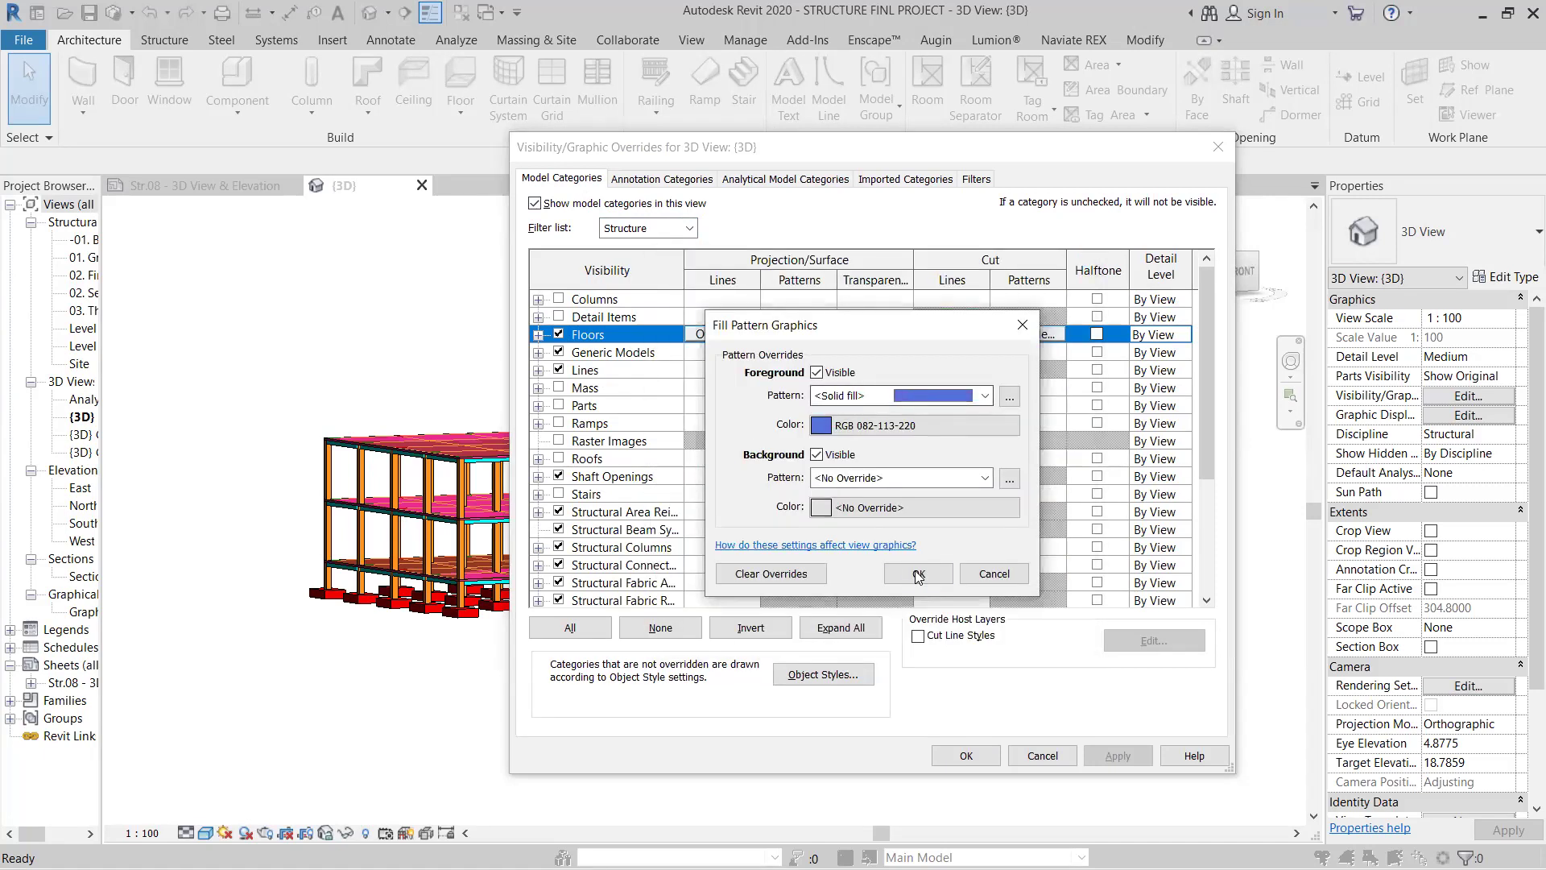
{"action": "left_click", "coordinate": [934, 395]}
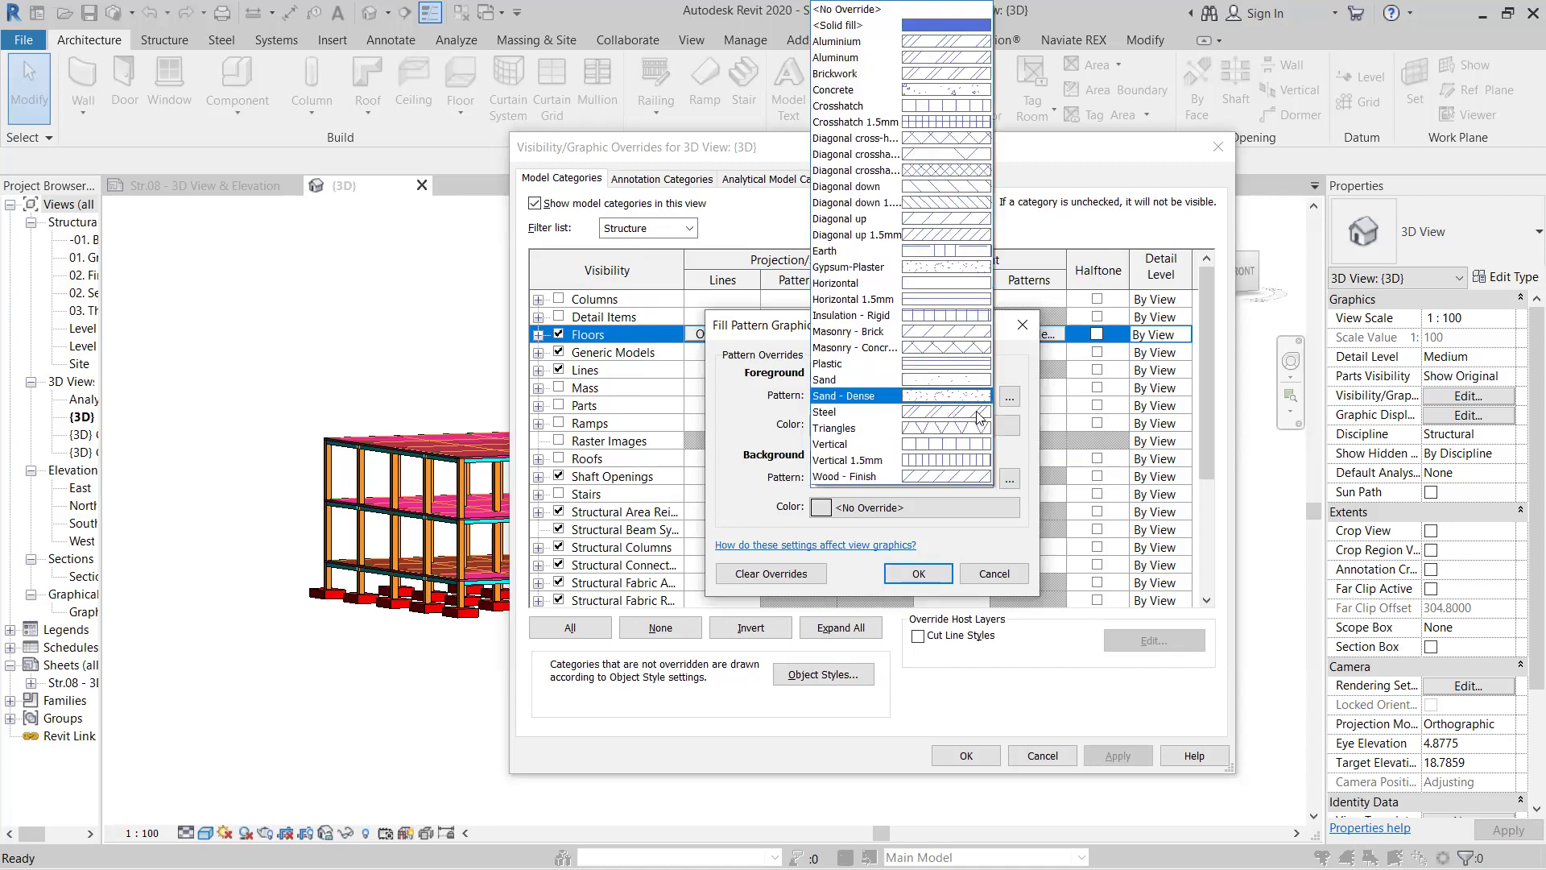
{"action": "left_click", "coordinate": [855, 25]}
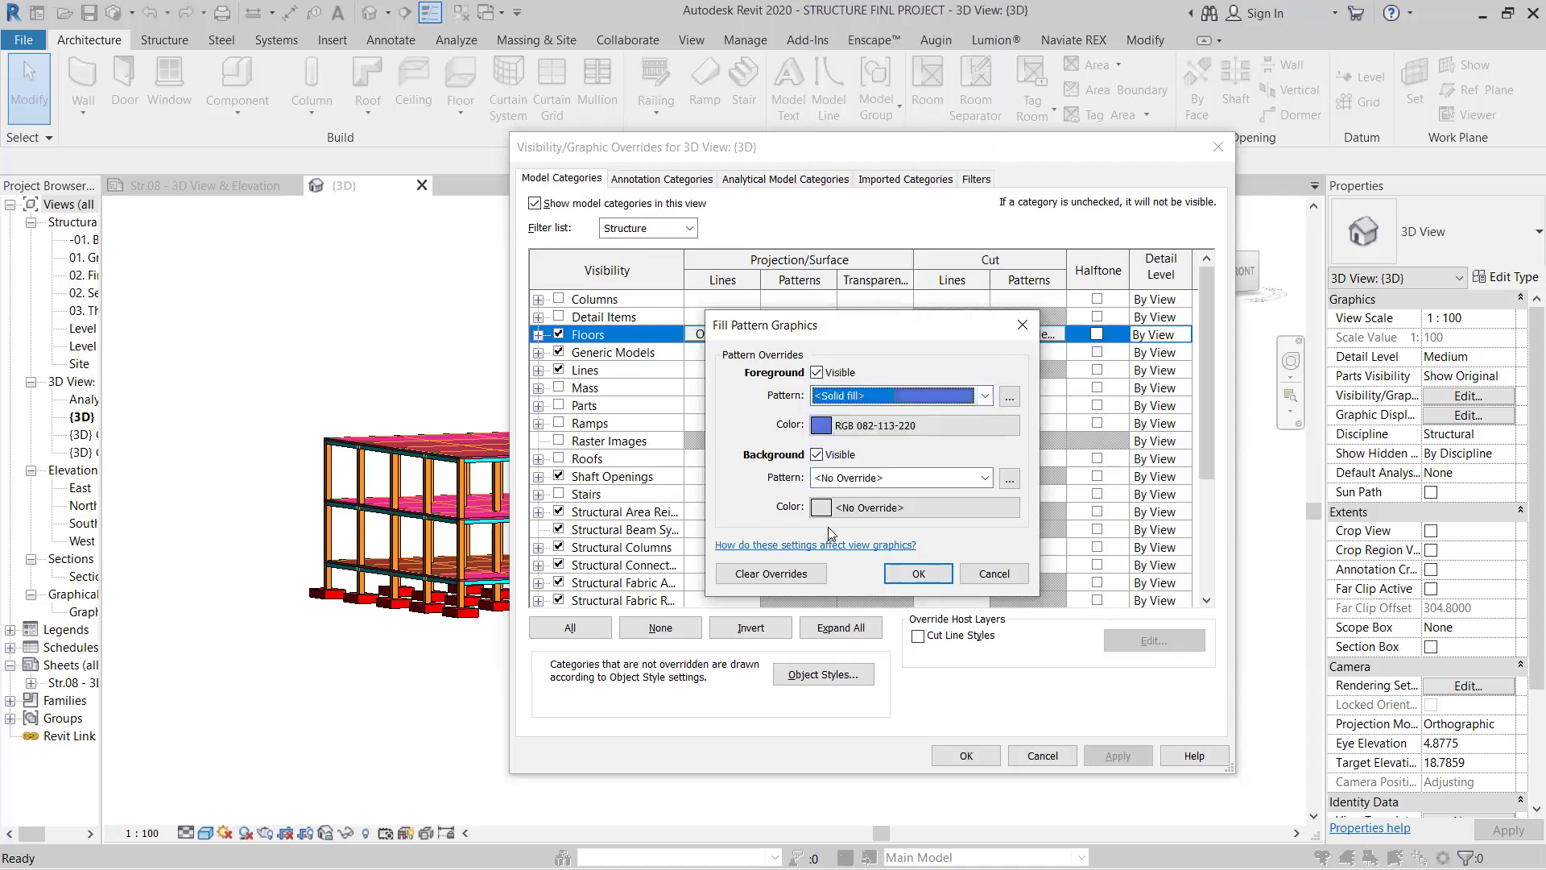
{"action": "left_click", "coordinate": [918, 573]}
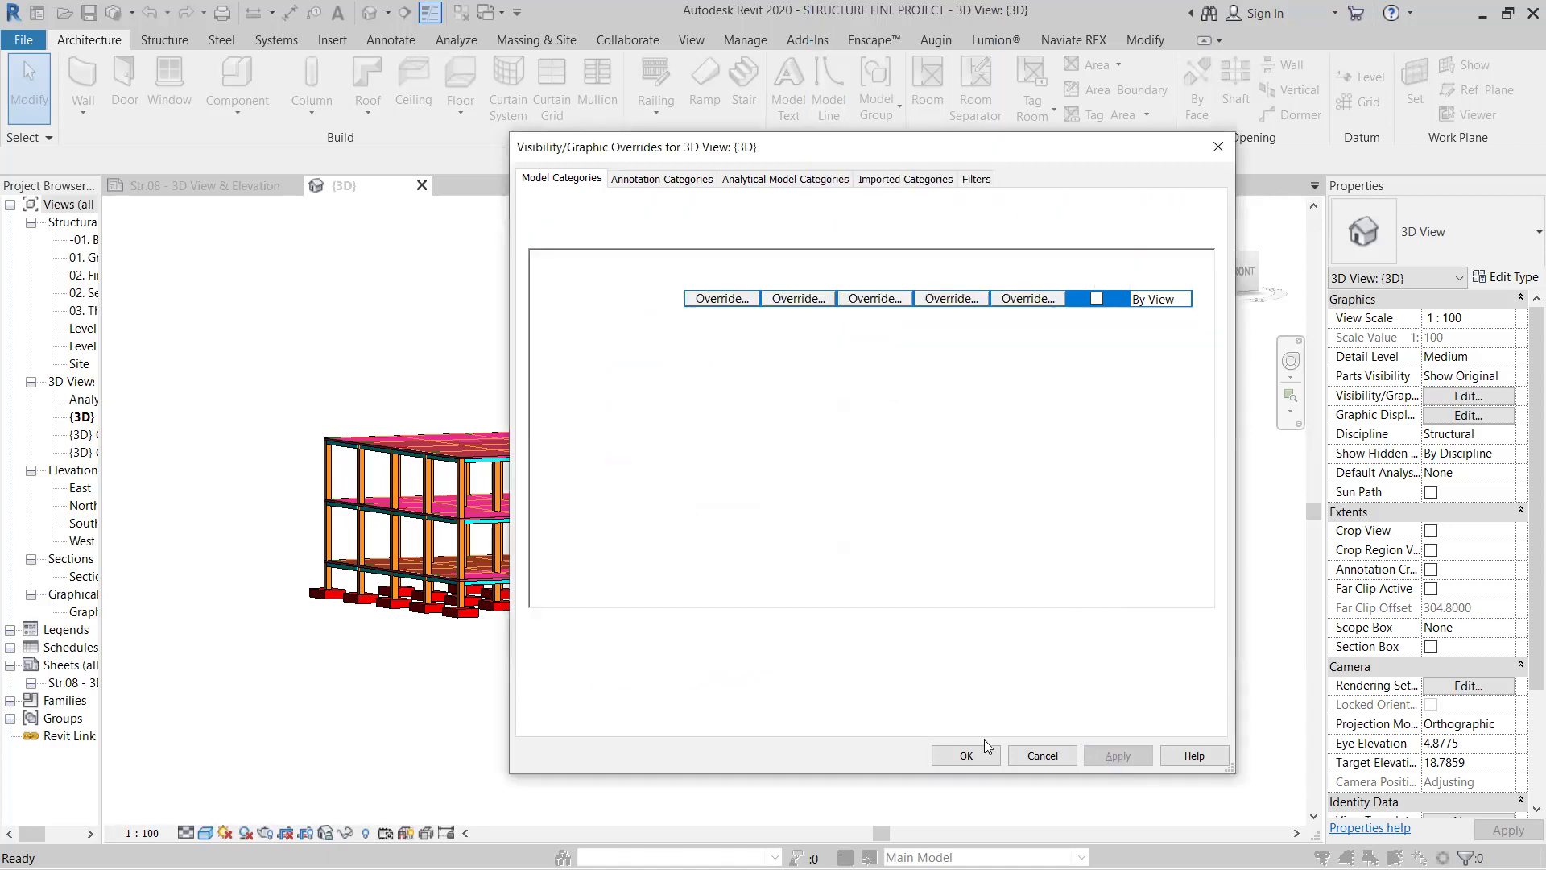
{"action": "key", "text": "Return"}
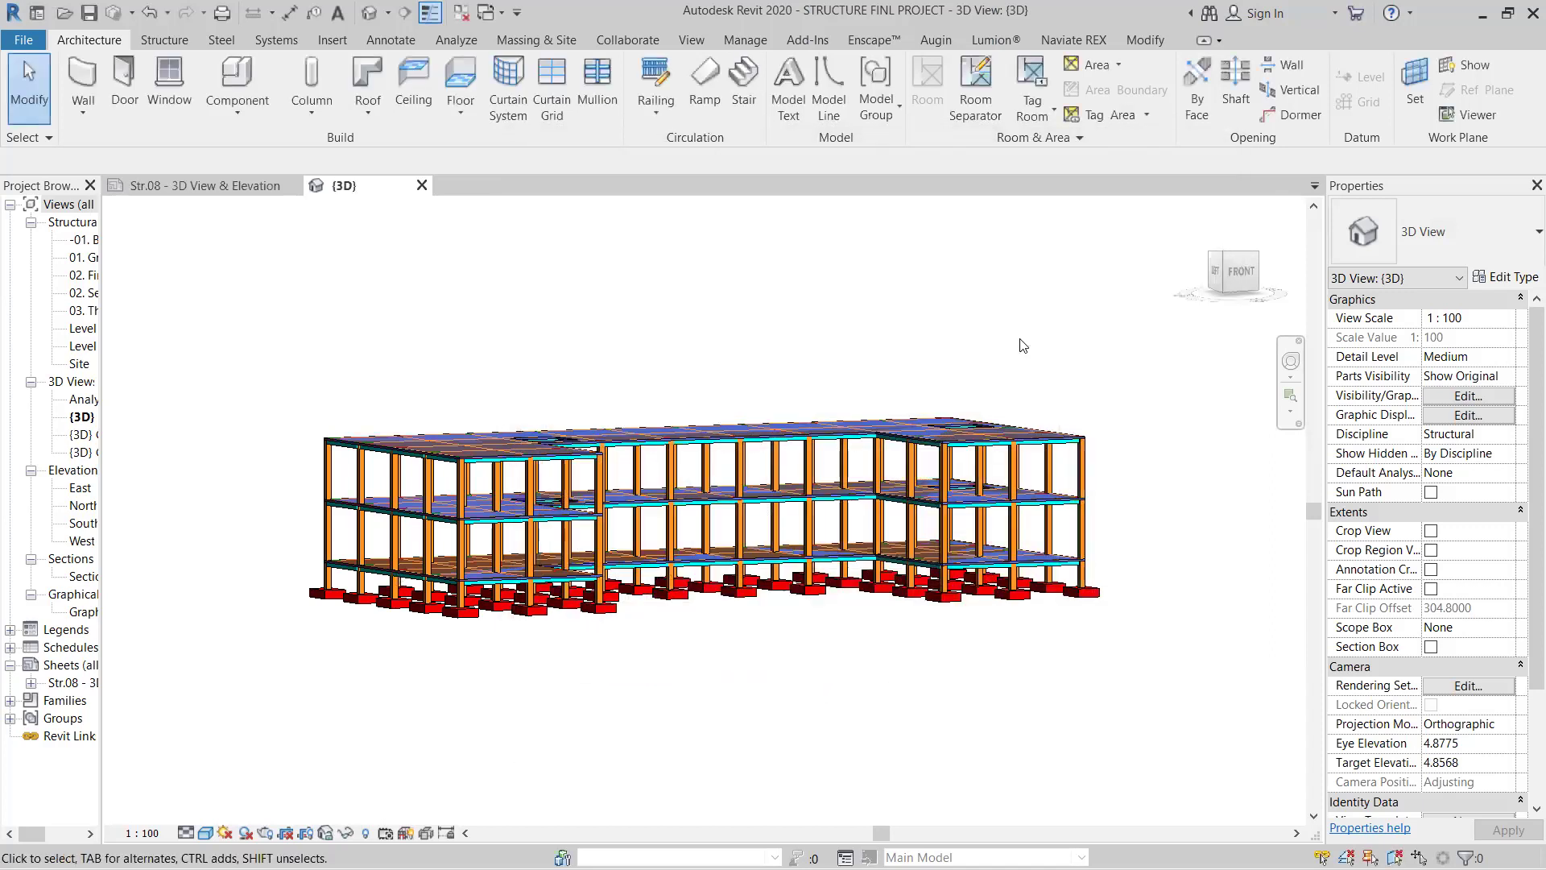
Step: Inspect the recoloured floors, columns, beams and footings of the 3D structural model from several angles
{"action": "middle_click_drag", "start_coordinate": [1164, 461], "coordinate": [958, 519], "text": "shift"}
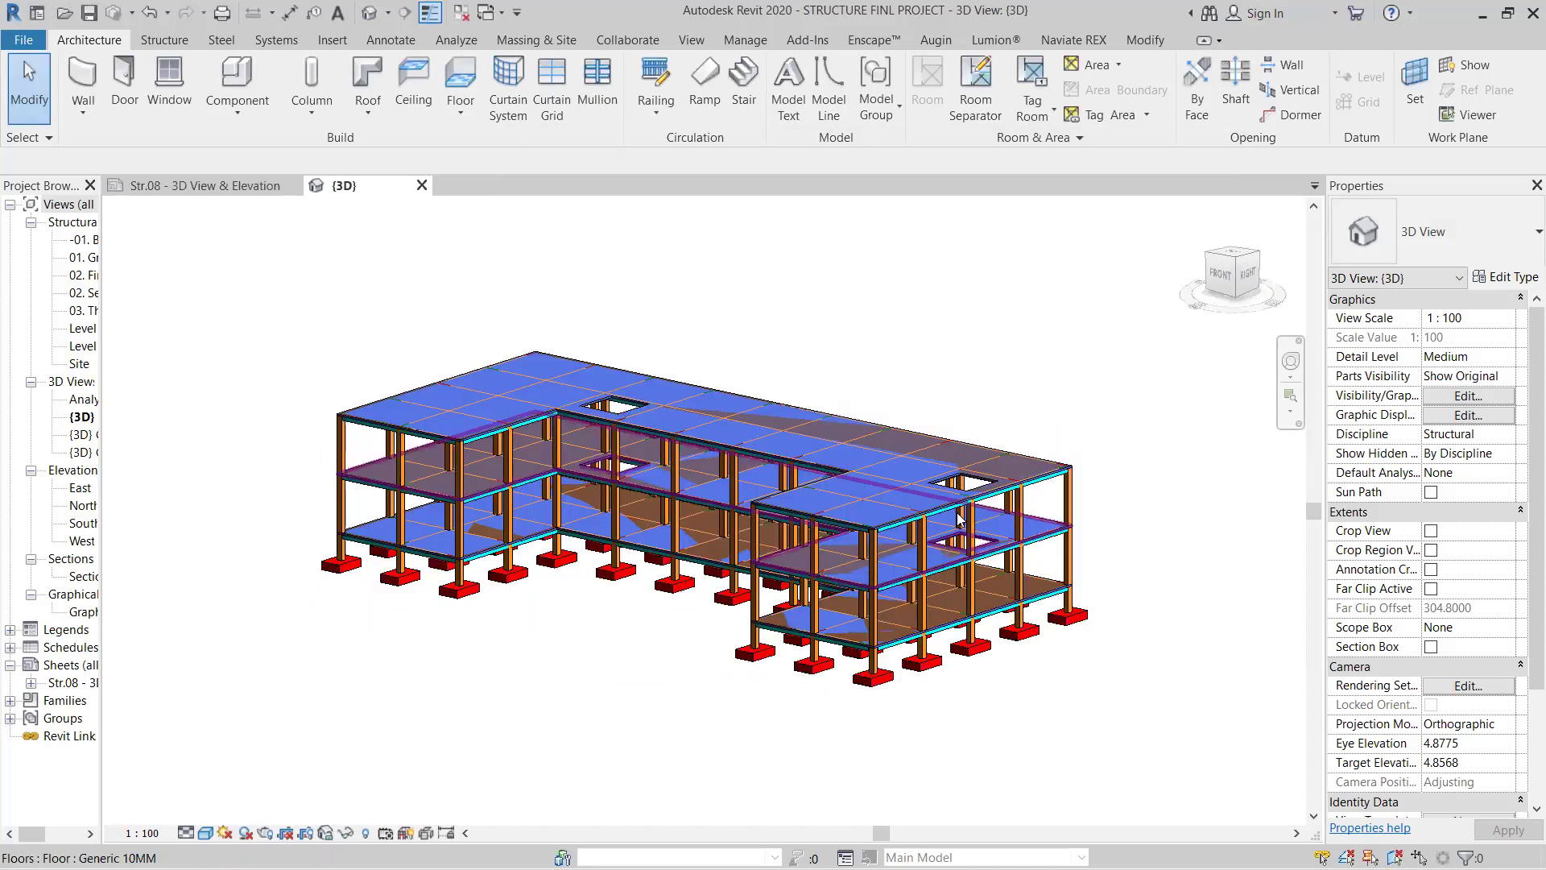
{"action": "scroll", "coordinate": [614, 513], "scroll_direction": "up", "scroll_amount": 3}
{"action": "scroll", "coordinate": [614, 513], "scroll_direction": "down", "scroll_amount": 3}
{"action": "middle_click_drag", "start_coordinate": [613, 512], "coordinate": [48, 590], "text": "shift"}
Step: Open the East elevation and examine its levels, floors and the footing under grid A at basement level
{"action": "double_click", "coordinate": [67, 488]}
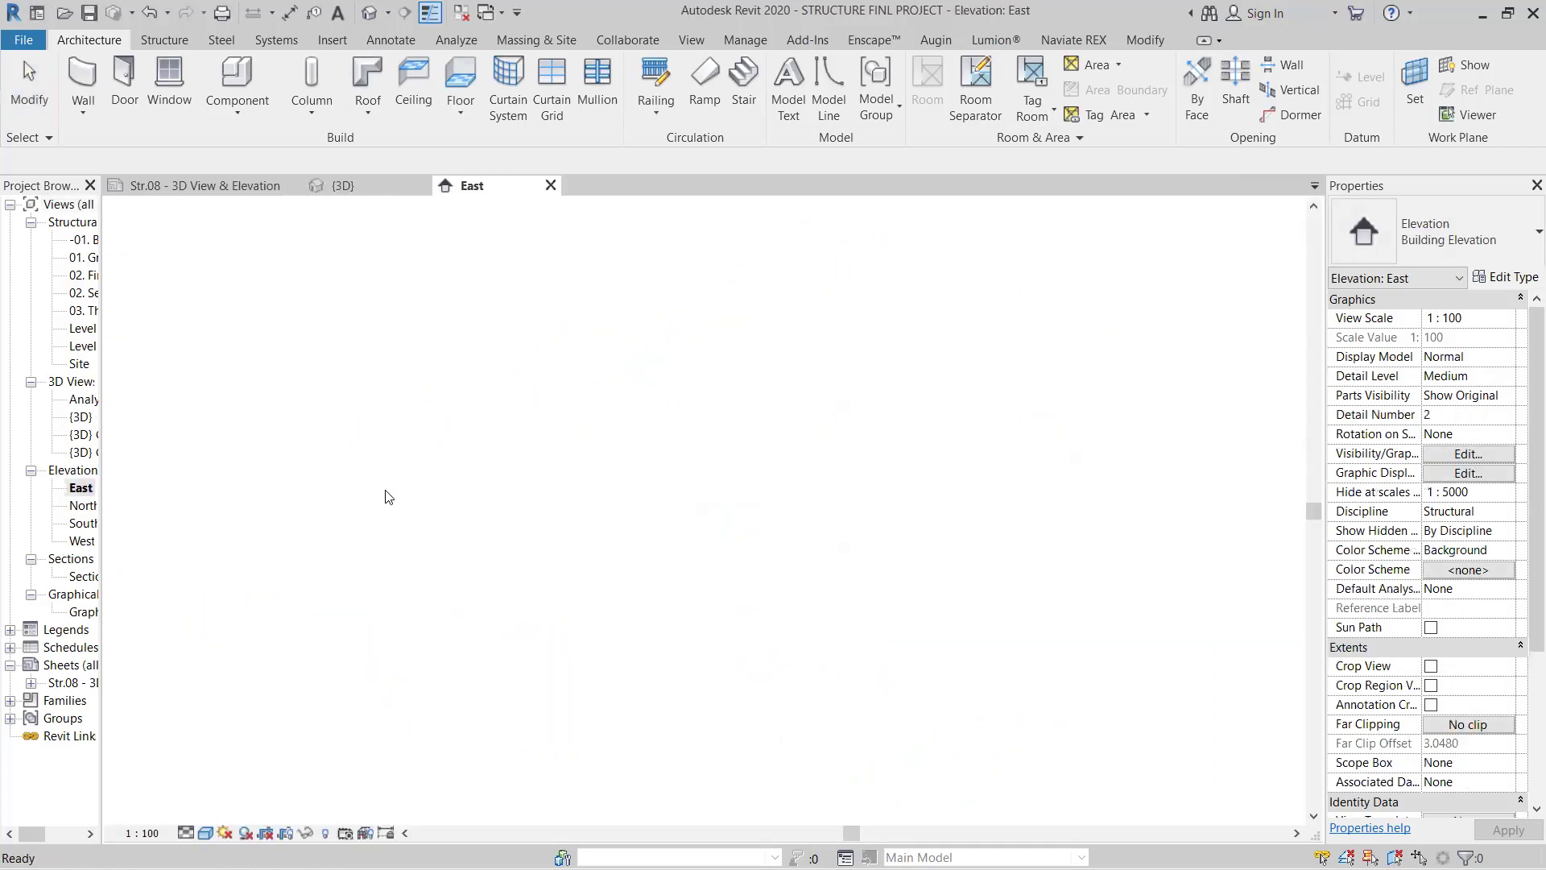
{"action": "scroll", "coordinate": [680, 659], "scroll_direction": "up", "scroll_amount": 4}
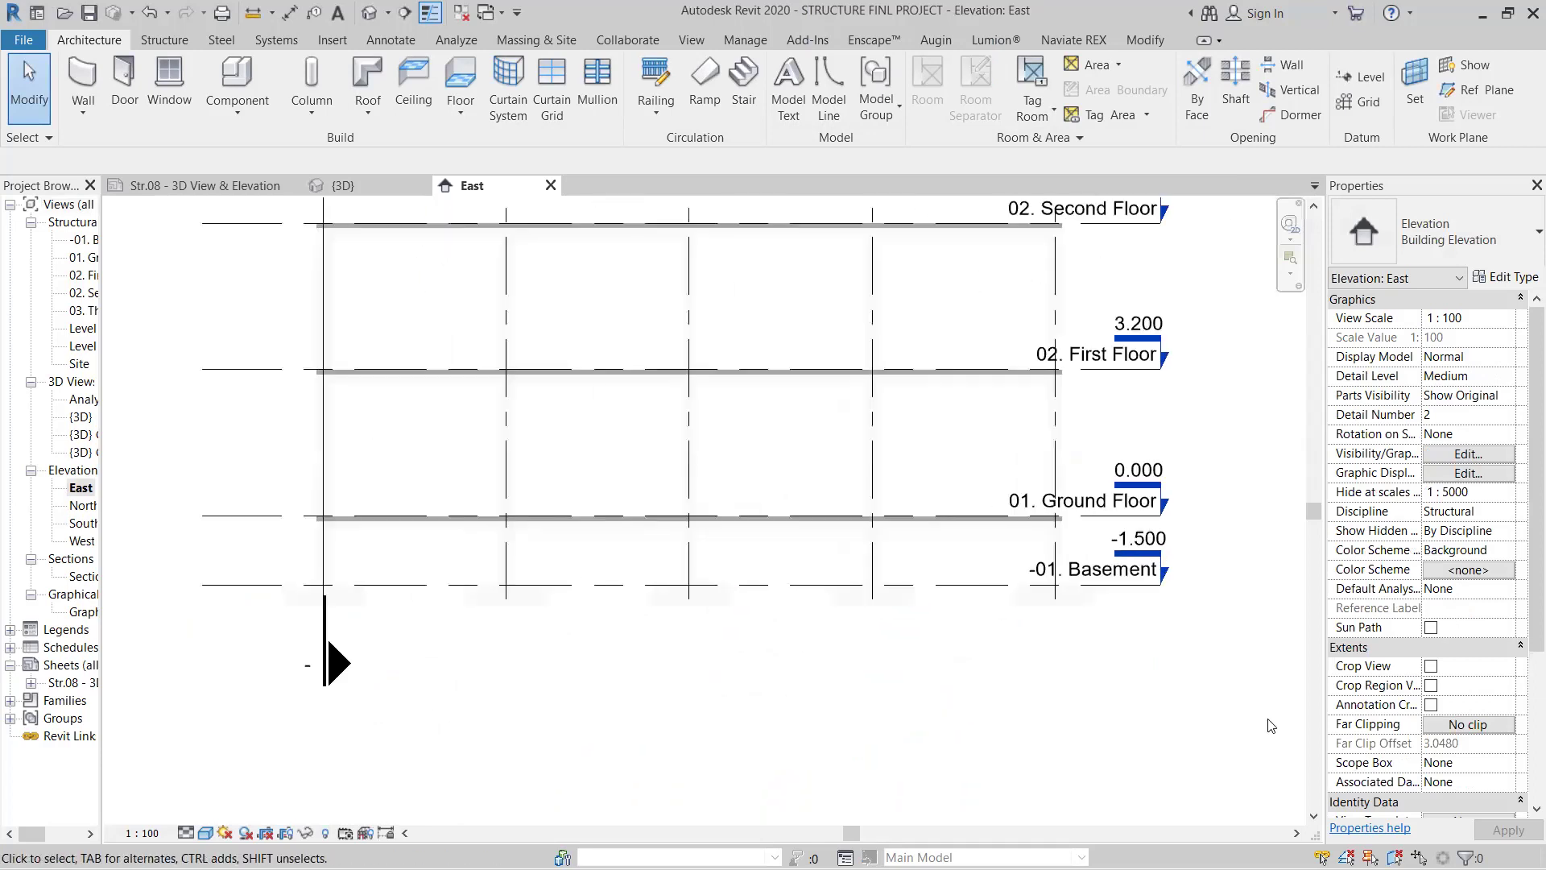
{"action": "scroll", "coordinate": [953, 631], "scroll_direction": "up", "scroll_amount": 2}
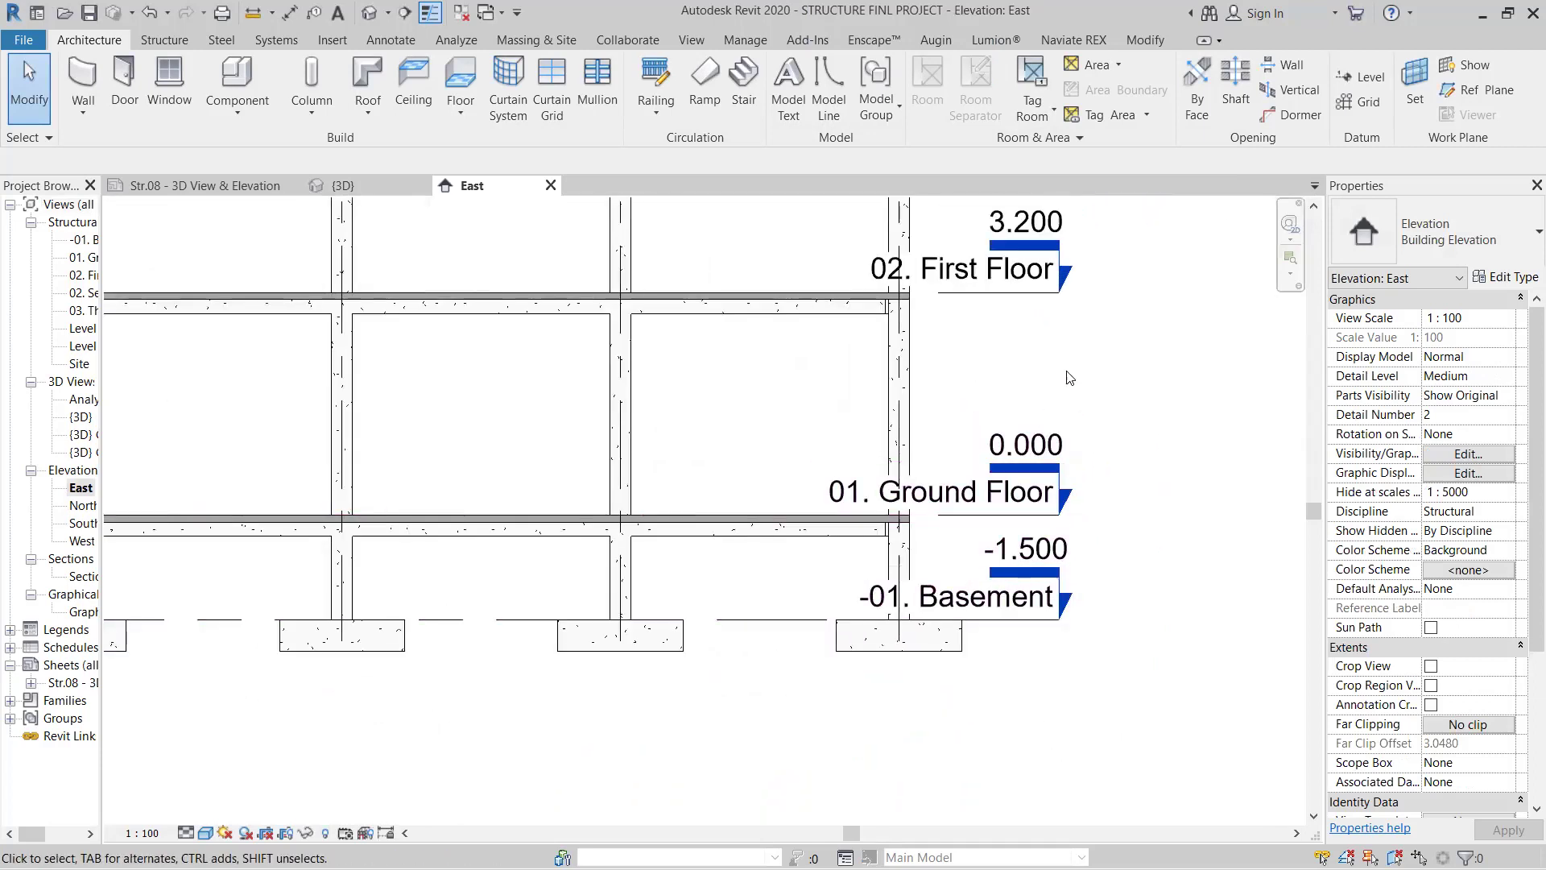
{"action": "scroll", "coordinate": [1074, 376], "scroll_direction": "down", "scroll_amount": 3}
{"action": "middle_click_drag", "start_coordinate": [1078, 370], "coordinate": [1081, 506]}
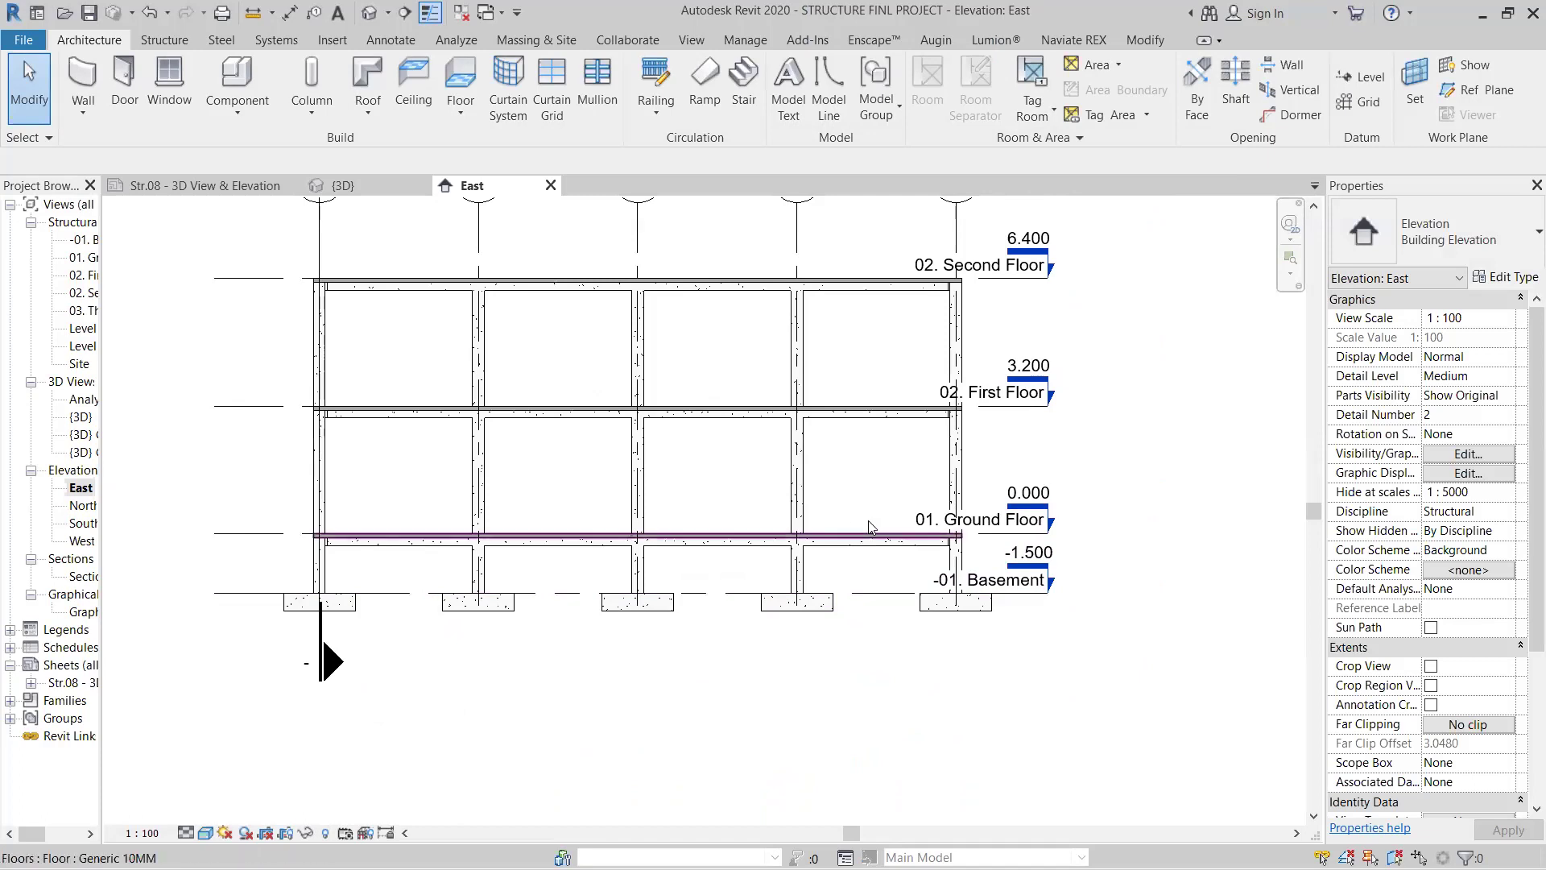
{"action": "scroll", "coordinate": [930, 548], "scroll_direction": "up", "scroll_amount": 2}
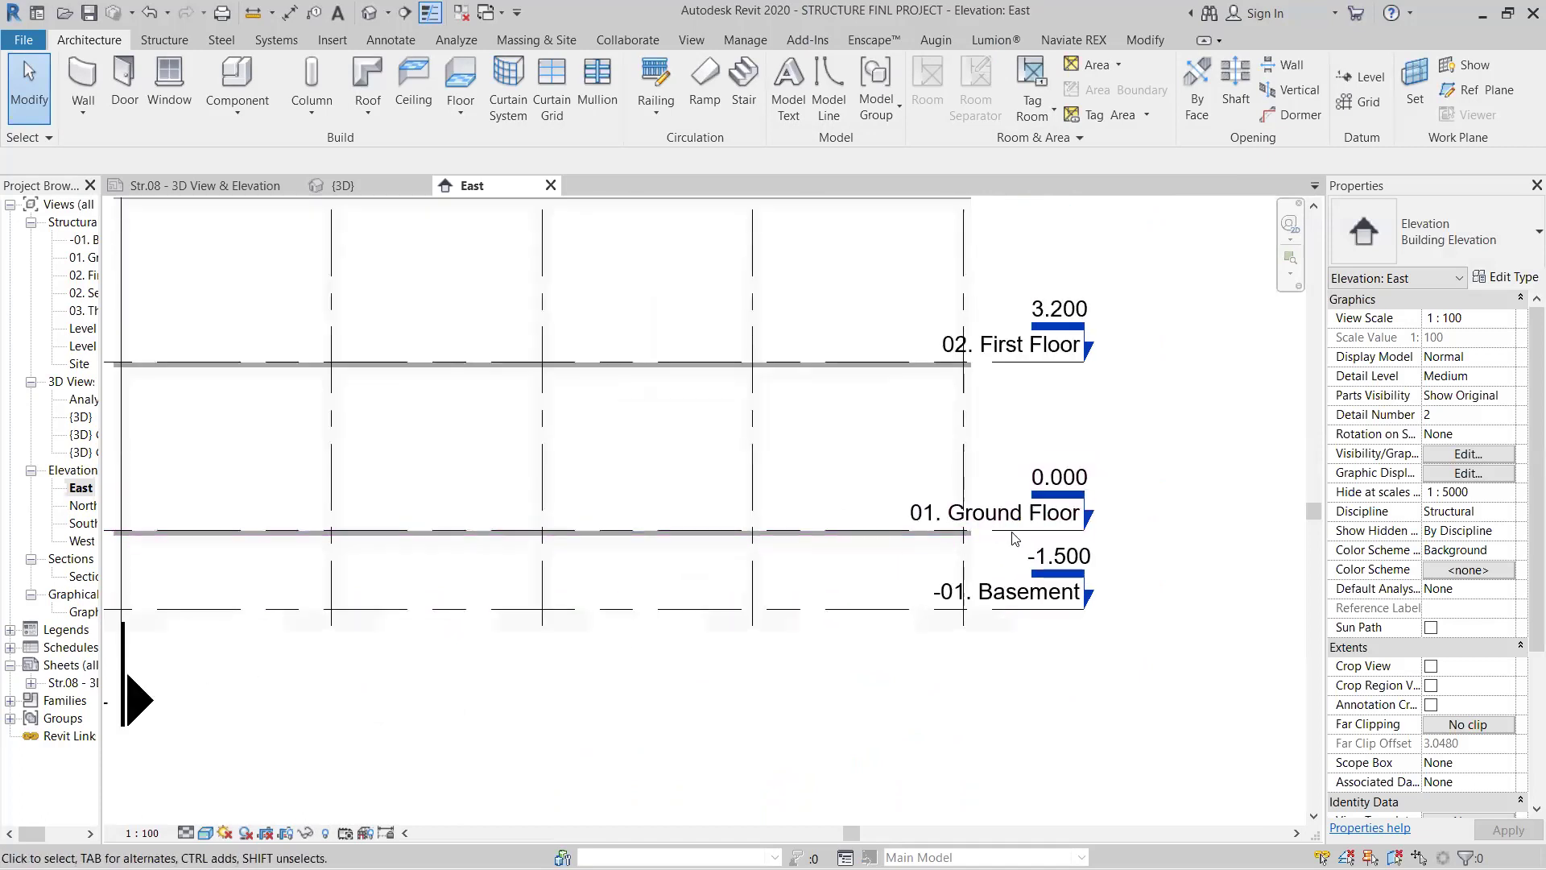
{"action": "scroll", "coordinate": [1046, 579], "scroll_direction": "up", "scroll_amount": 3}
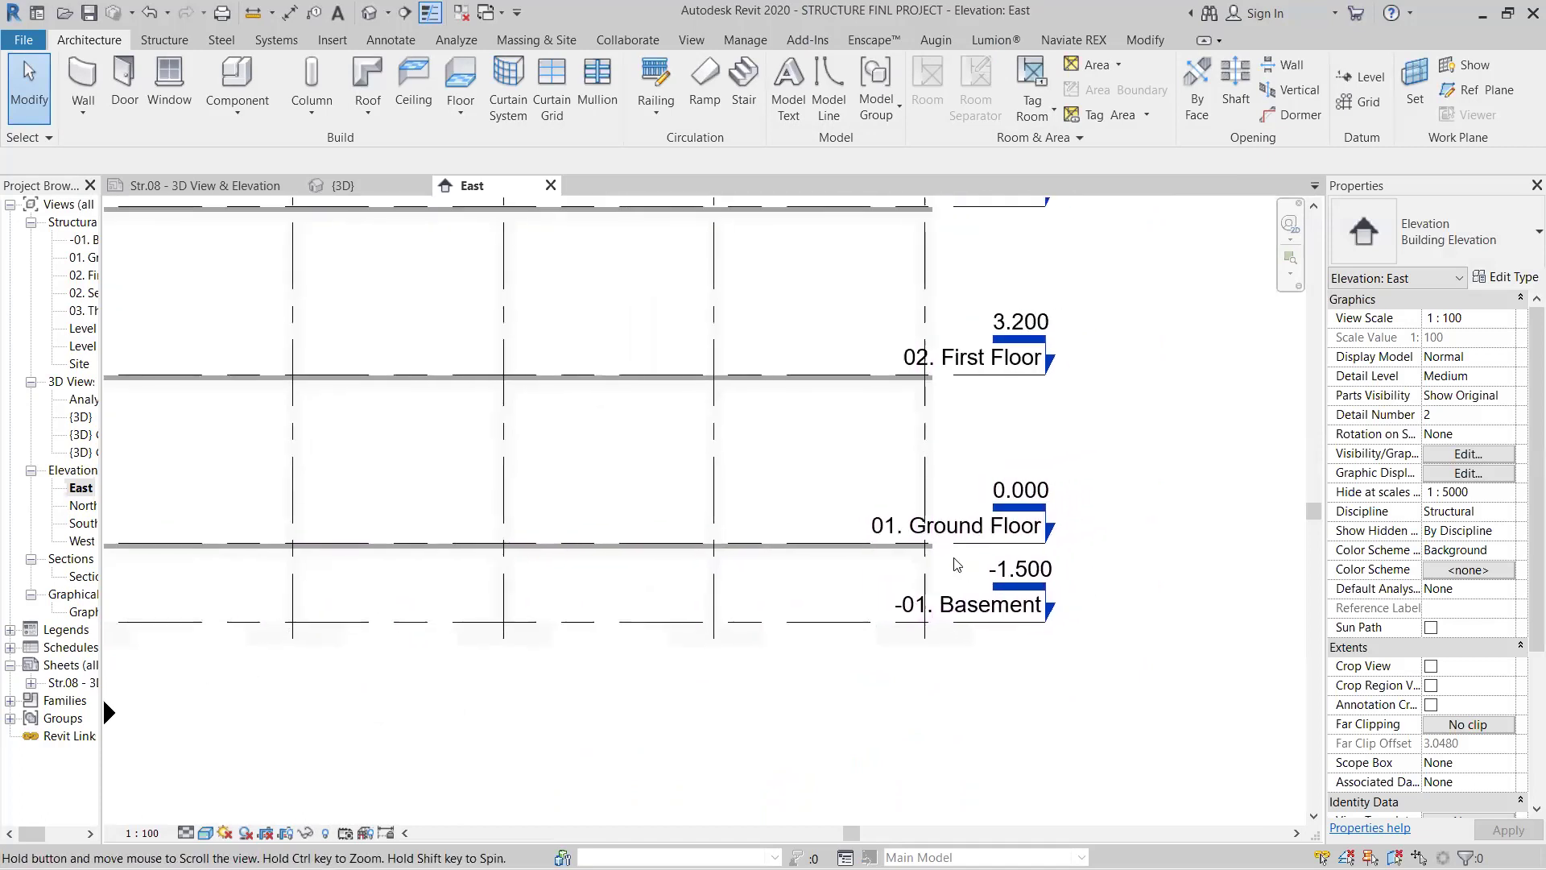
{"action": "left_click", "coordinate": [891, 662]}
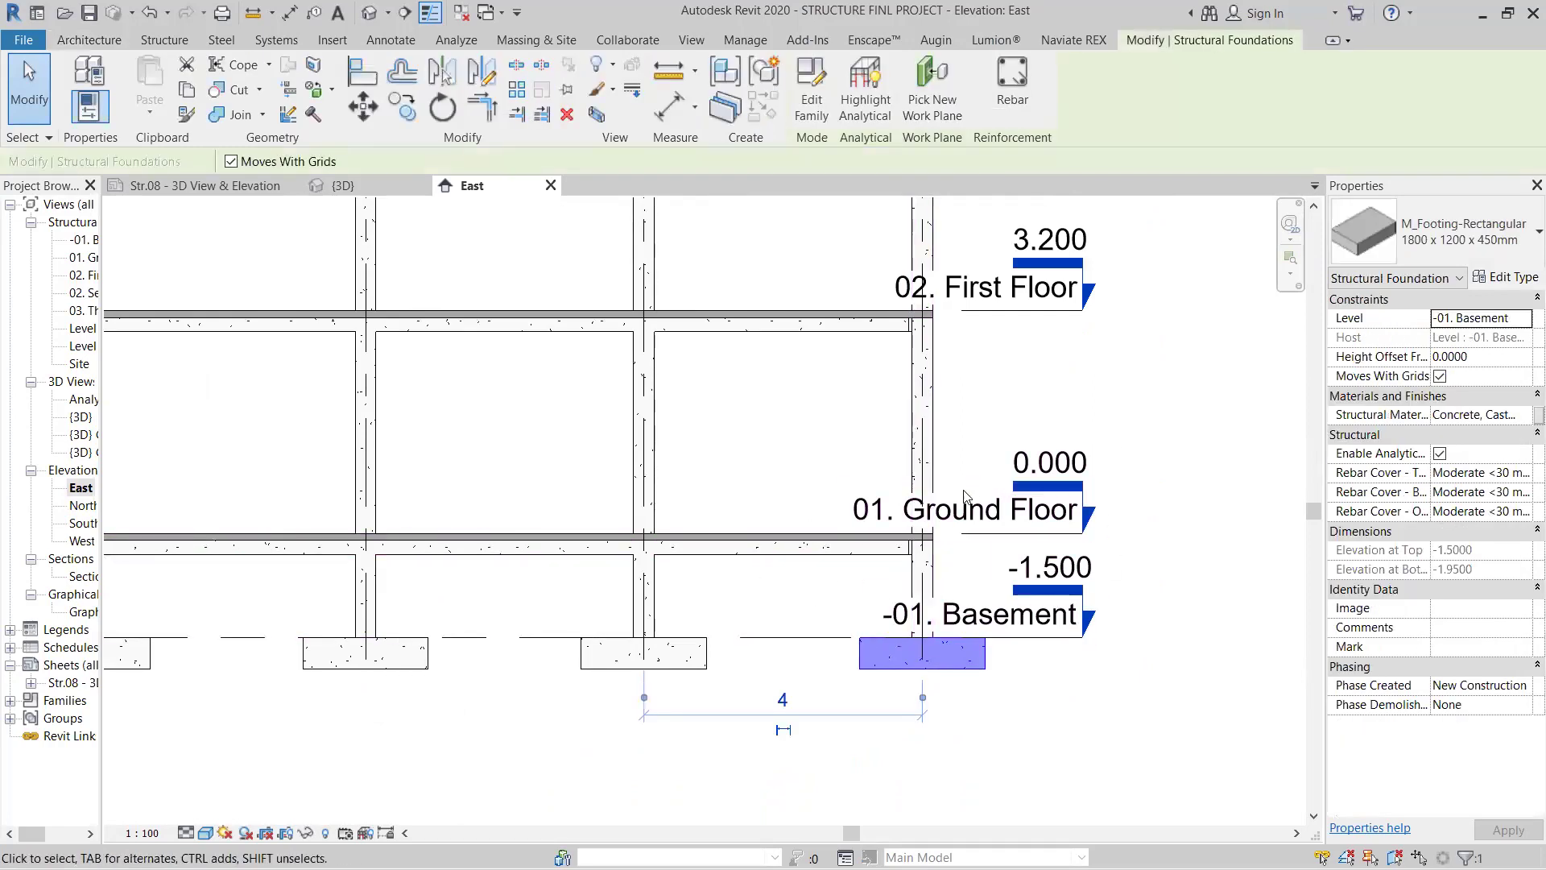
{"action": "scroll", "coordinate": [1198, 481], "scroll_direction": "down", "scroll_amount": 4}
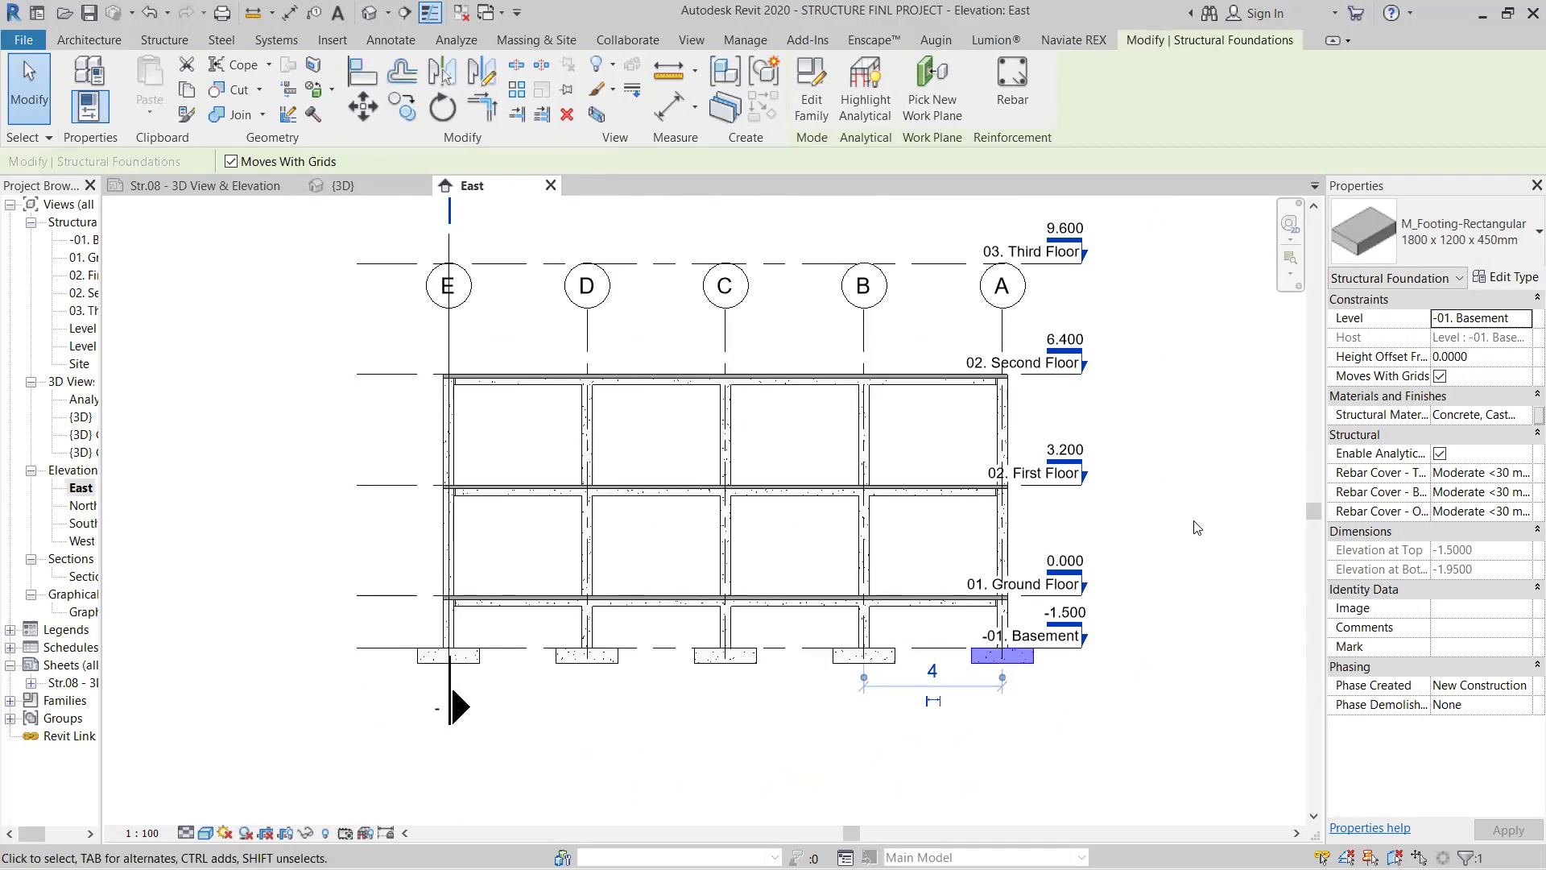
{"action": "key", "text": "Escape"}
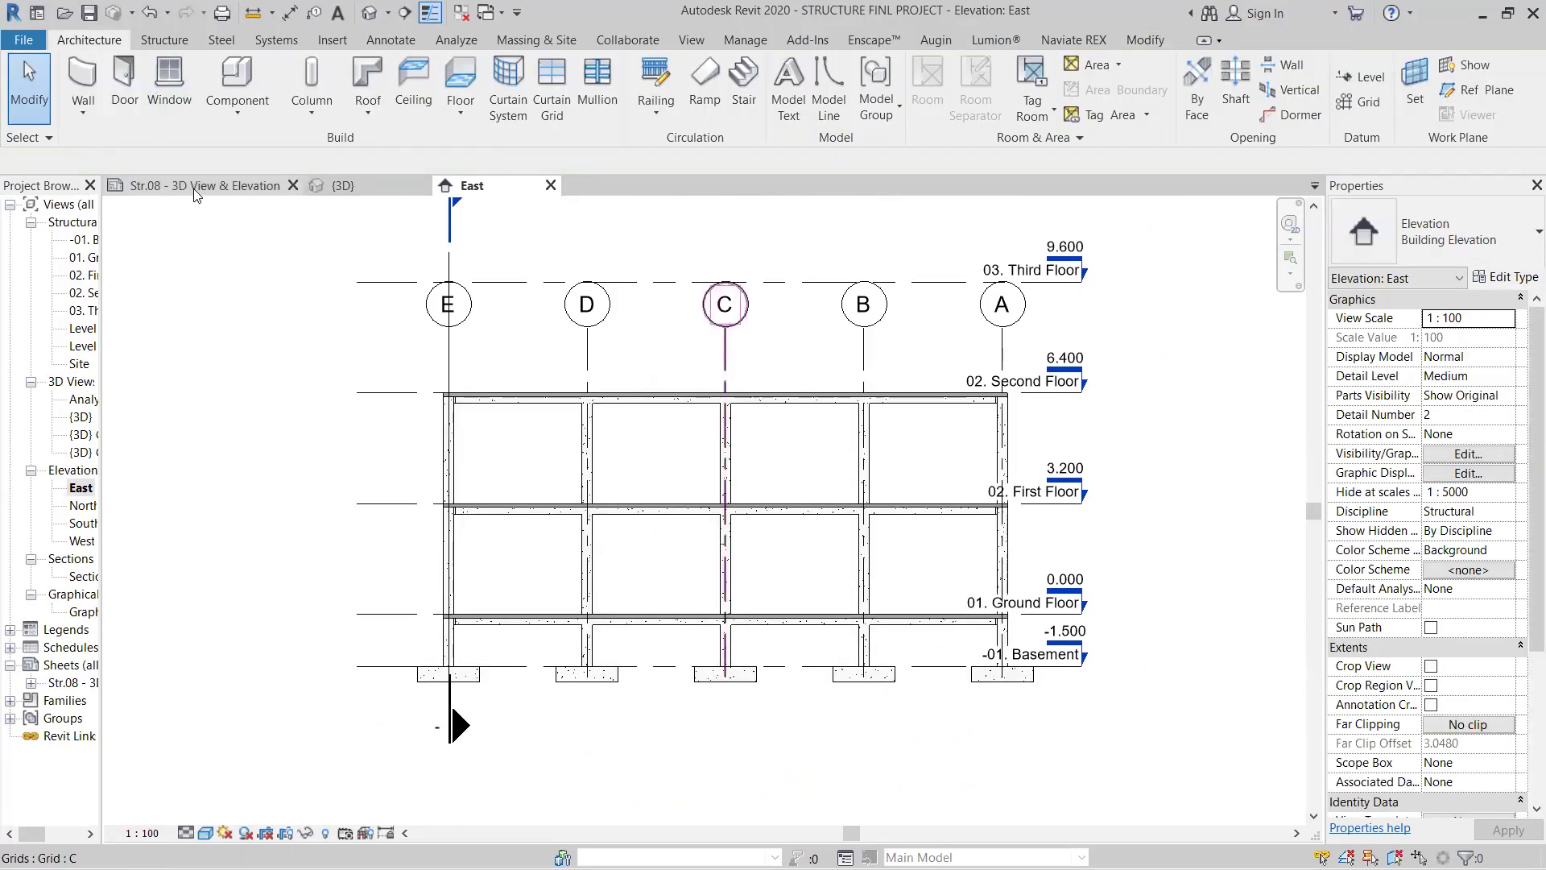
Step: Open the 01. Ground Floor structural plan and widen the Project Browser to show full view names
{"action": "left_click", "coordinate": [84, 258]}
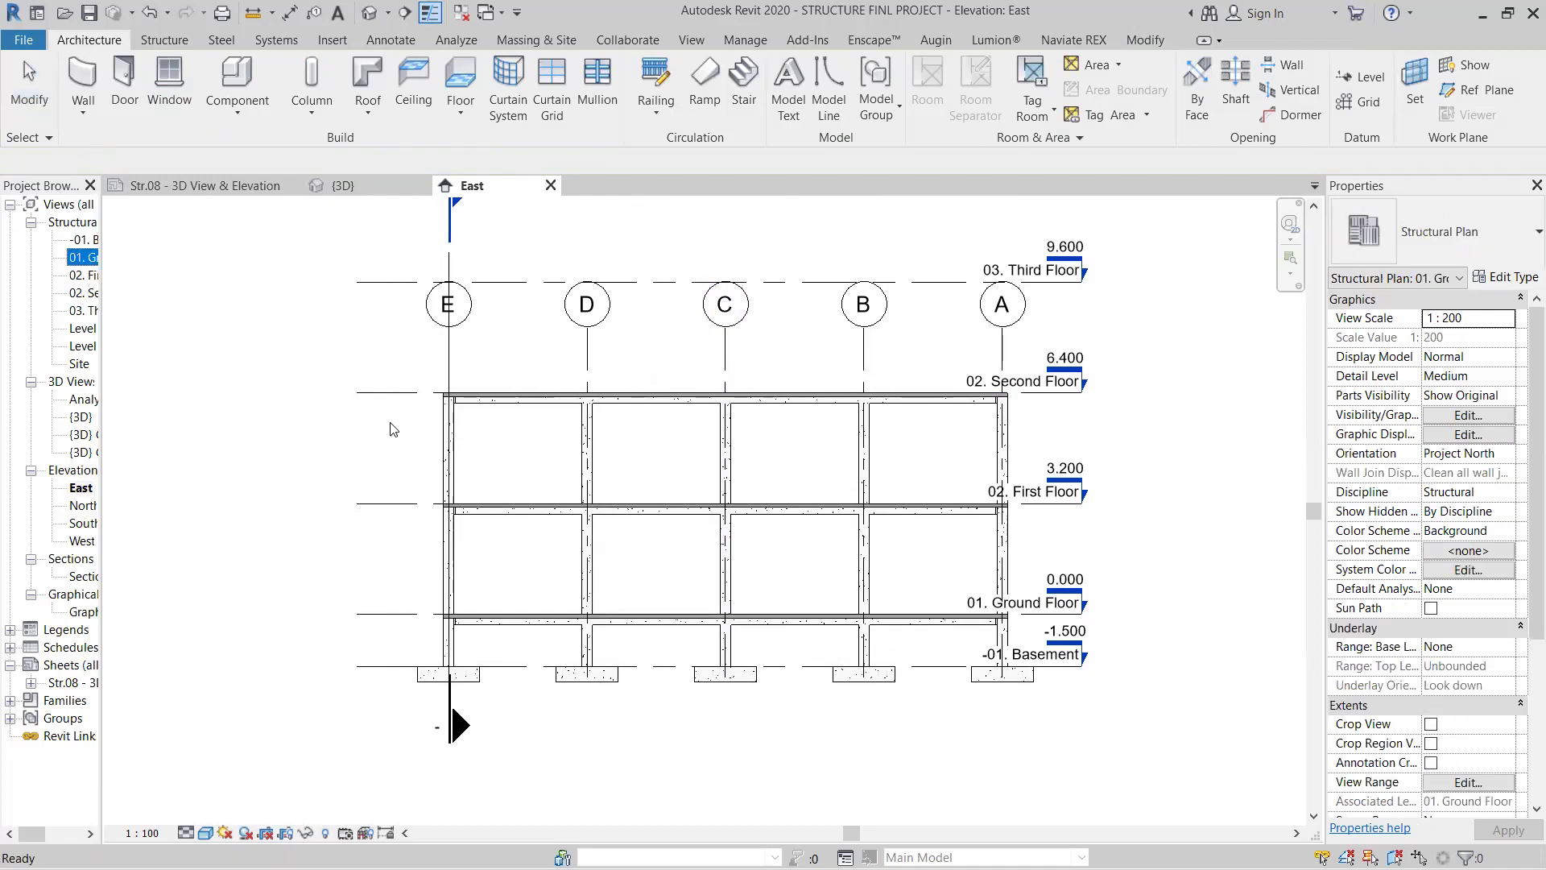
{"action": "double_click", "coordinate": [90, 258]}
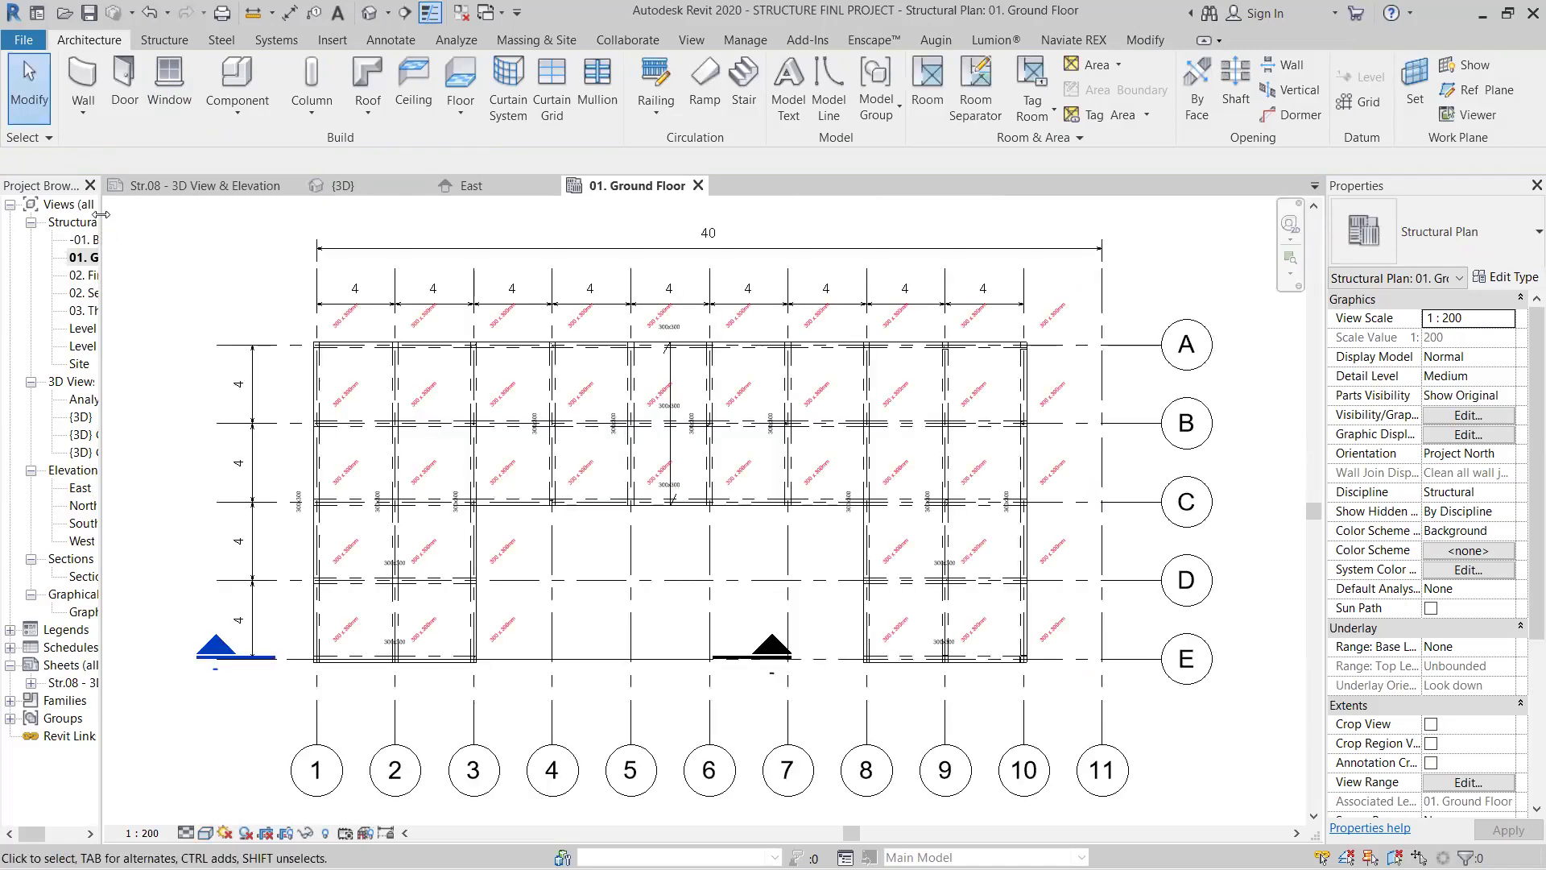
{"action": "left_click_drag", "start_coordinate": [101, 214], "coordinate": [193, 214]}
Step: Examine the grid dimensions, column tags and beam tags throughout the ground floor structural plan
{"action": "scroll", "coordinate": [517, 388], "scroll_direction": "up", "scroll_amount": 3}
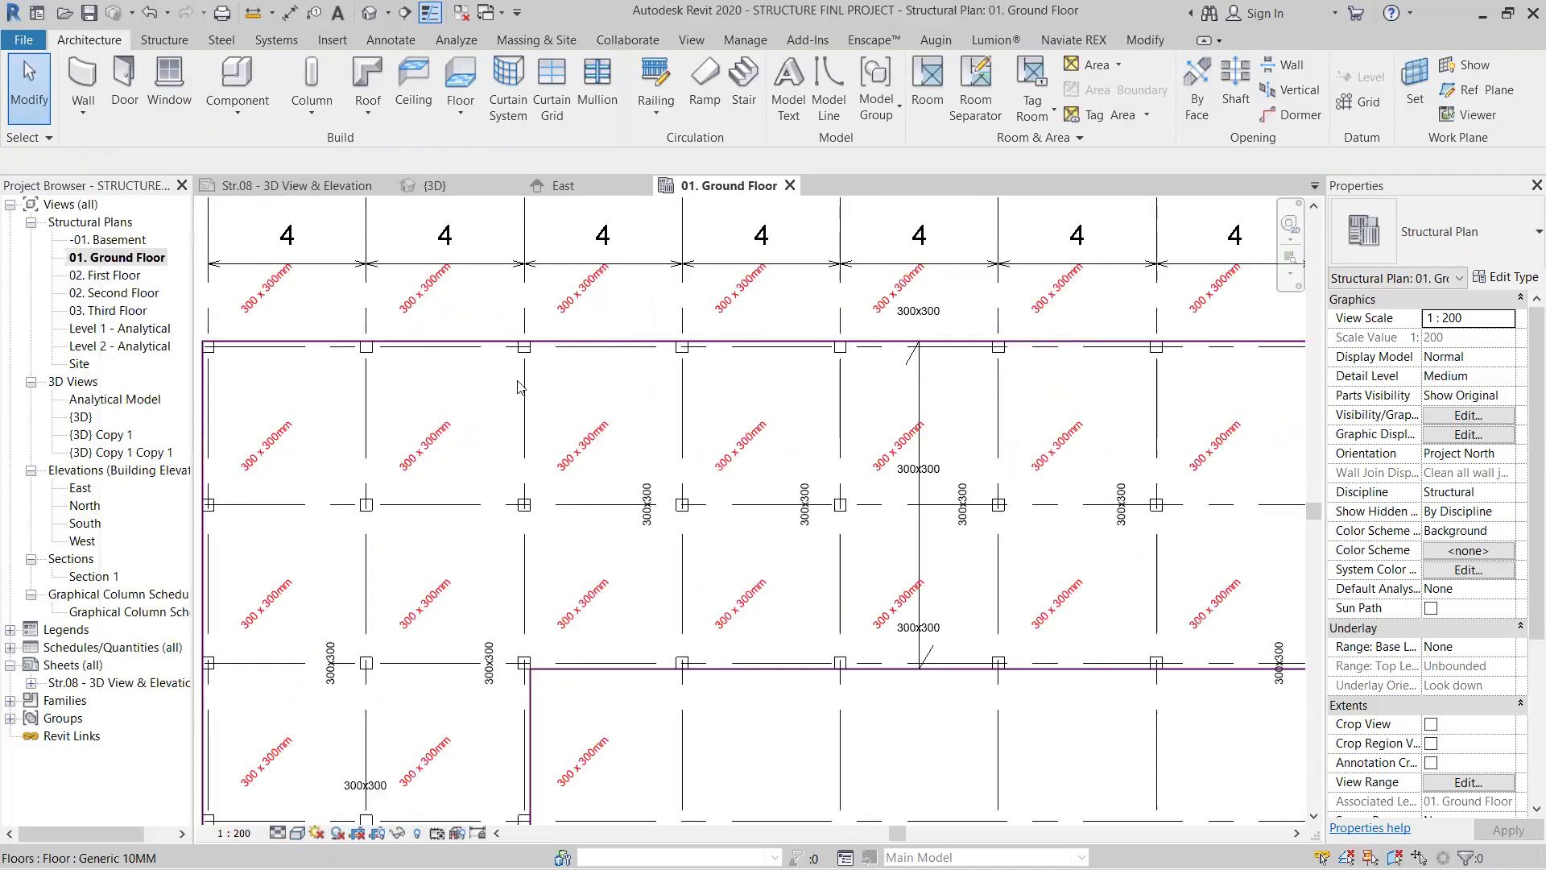
{"action": "scroll", "coordinate": [649, 404], "scroll_direction": "down", "scroll_amount": 3}
{"action": "middle_click_drag", "start_coordinate": [649, 403], "coordinate": [653, 506]}
{"action": "scroll", "coordinate": [886, 403], "scroll_direction": "down", "scroll_amount": 2}
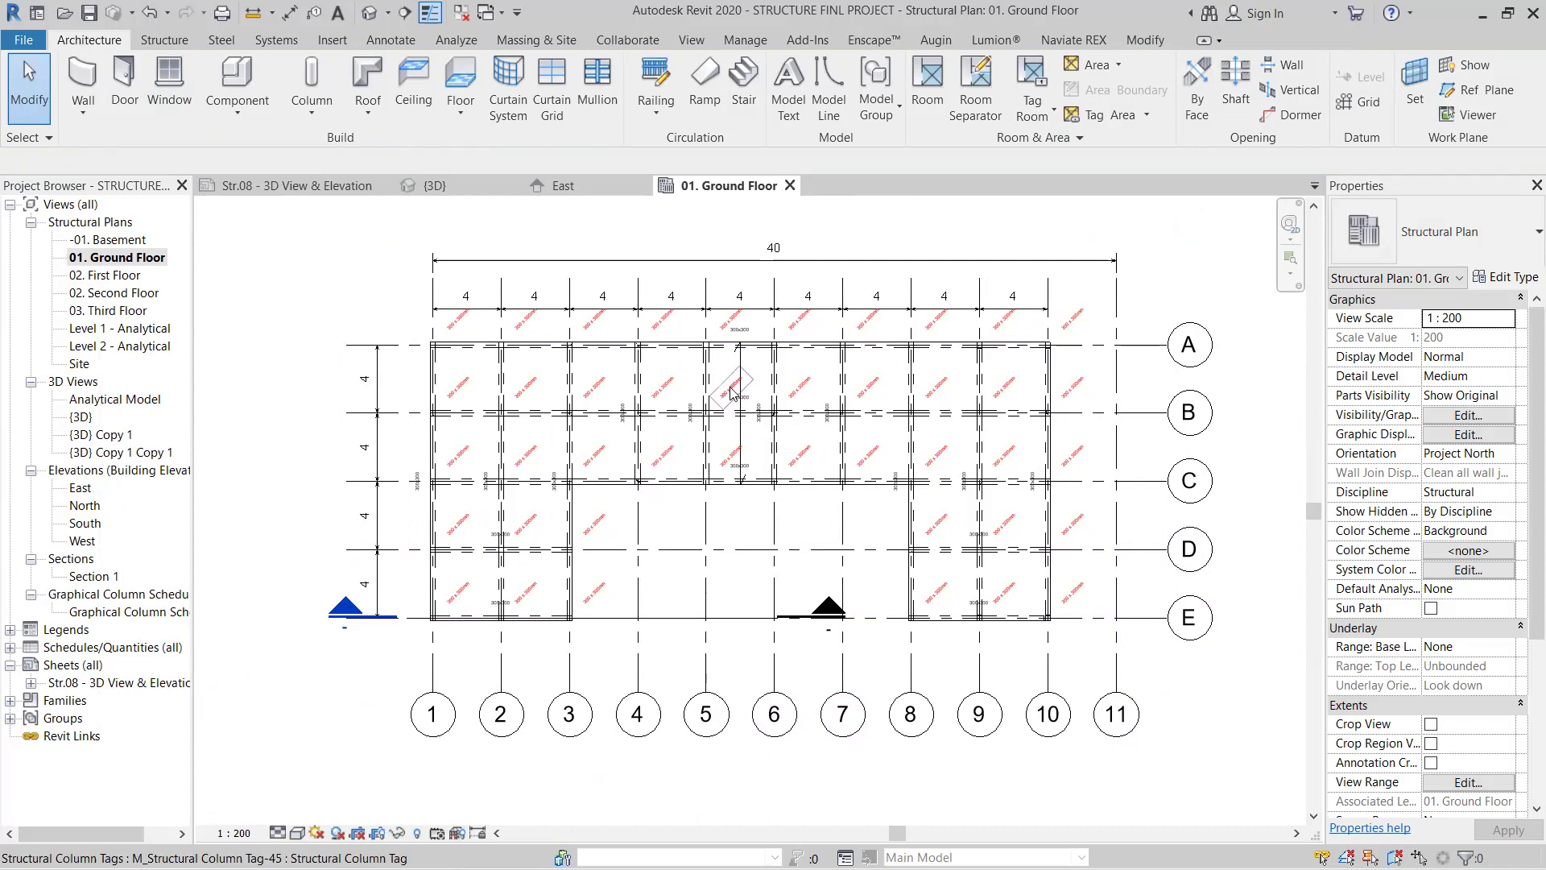
{"action": "middle_click_drag", "start_coordinate": [725, 438], "coordinate": [718, 484]}
{"action": "scroll", "coordinate": [609, 446], "scroll_direction": "up", "scroll_amount": 4}
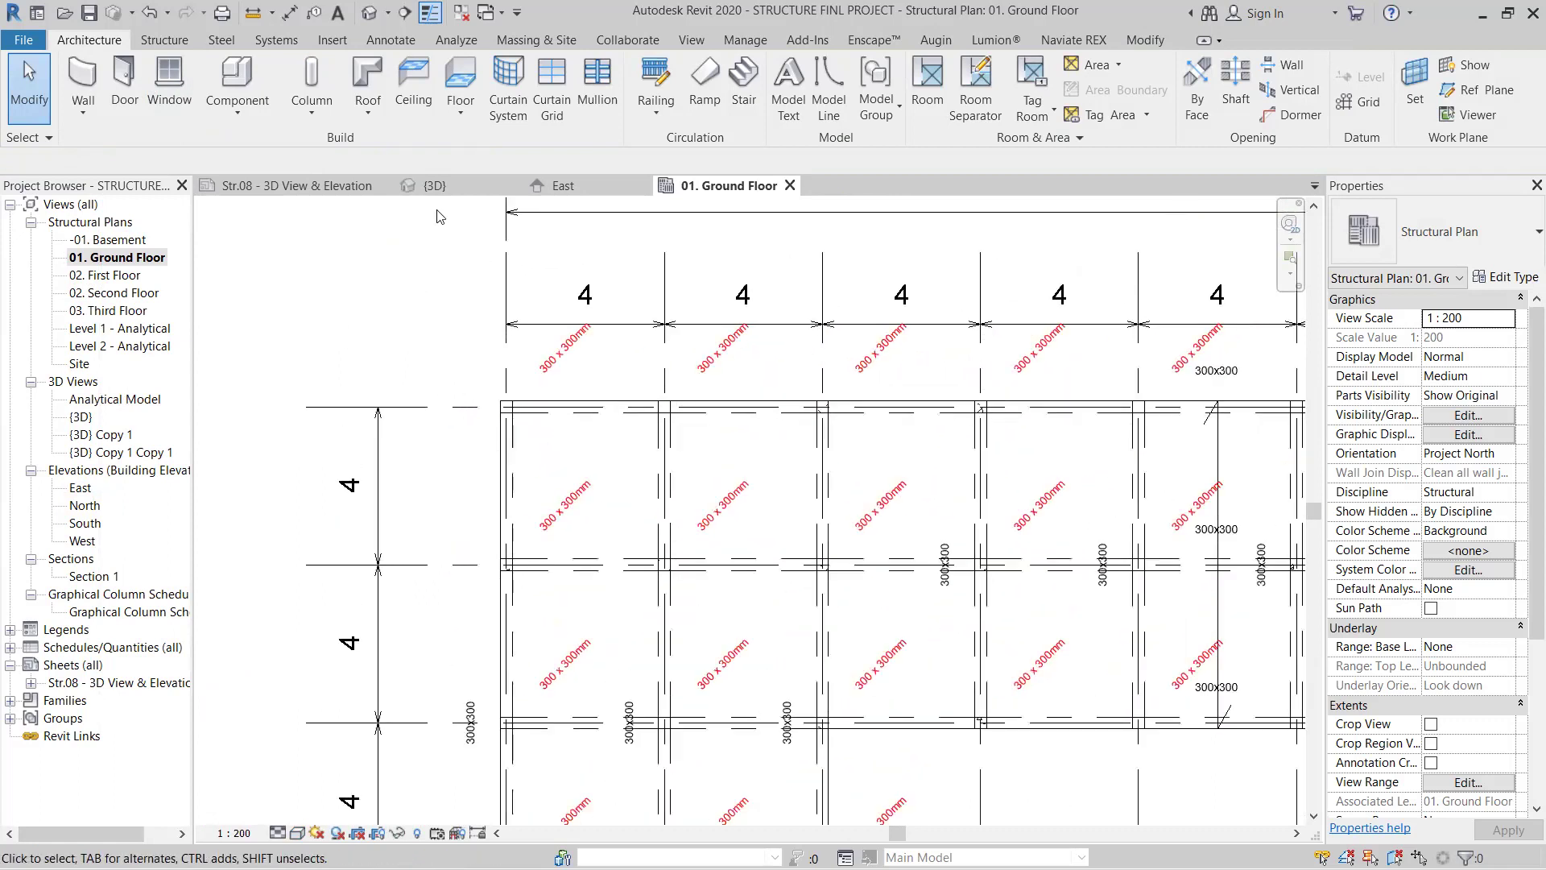
{"action": "scroll", "coordinate": [466, 372], "scroll_direction": "down", "scroll_amount": 3}
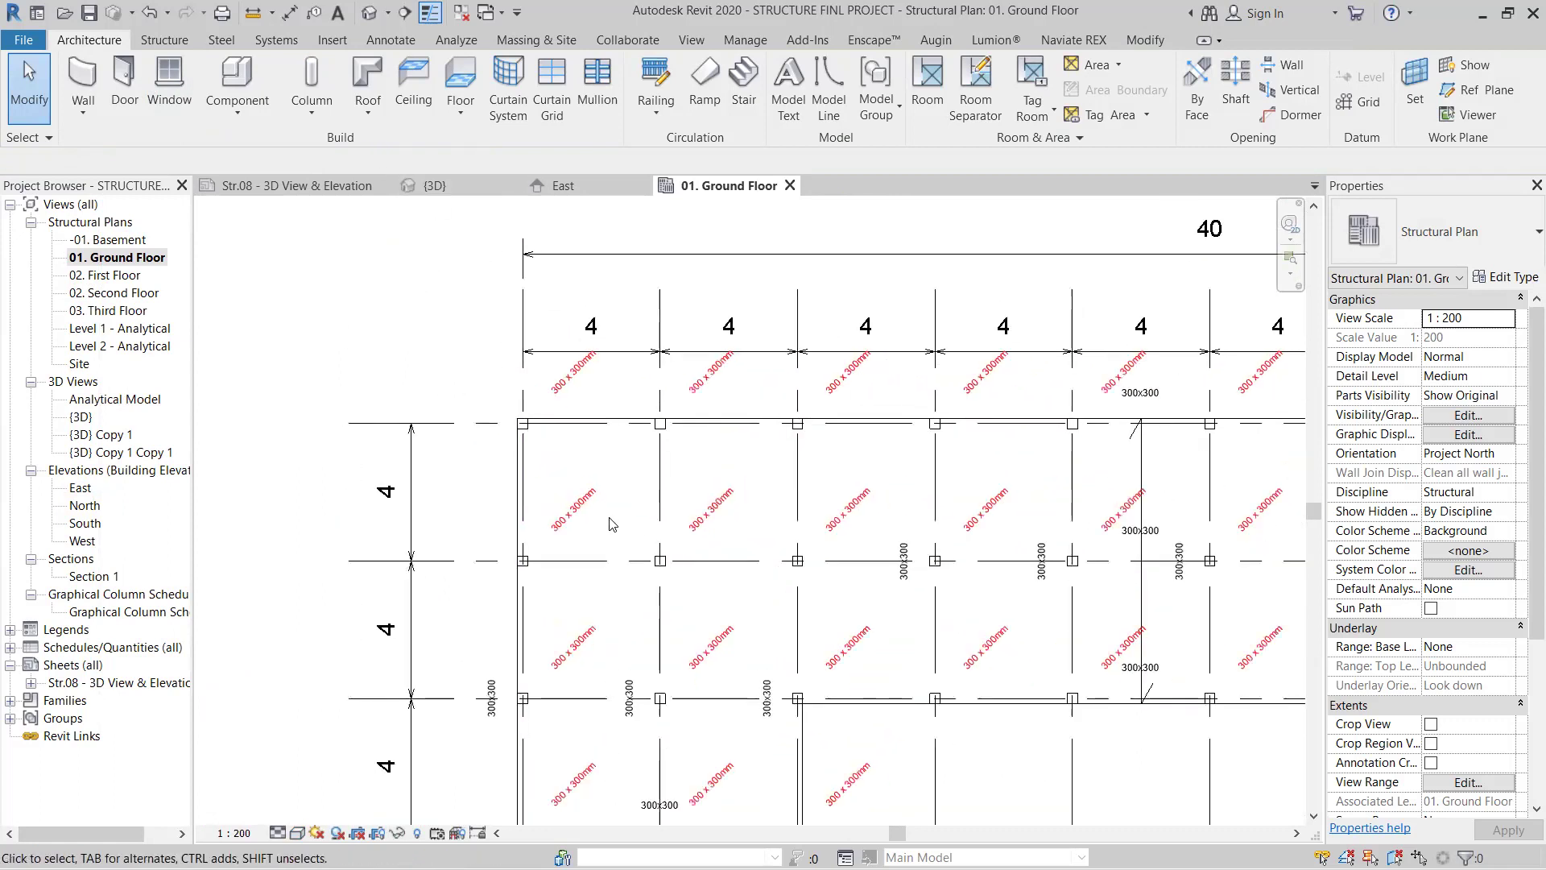
{"action": "middle_click_drag", "start_coordinate": [467, 372], "coordinate": [408, 299]}
{"action": "scroll", "coordinate": [455, 568], "scroll_direction": "up", "scroll_amount": 1}
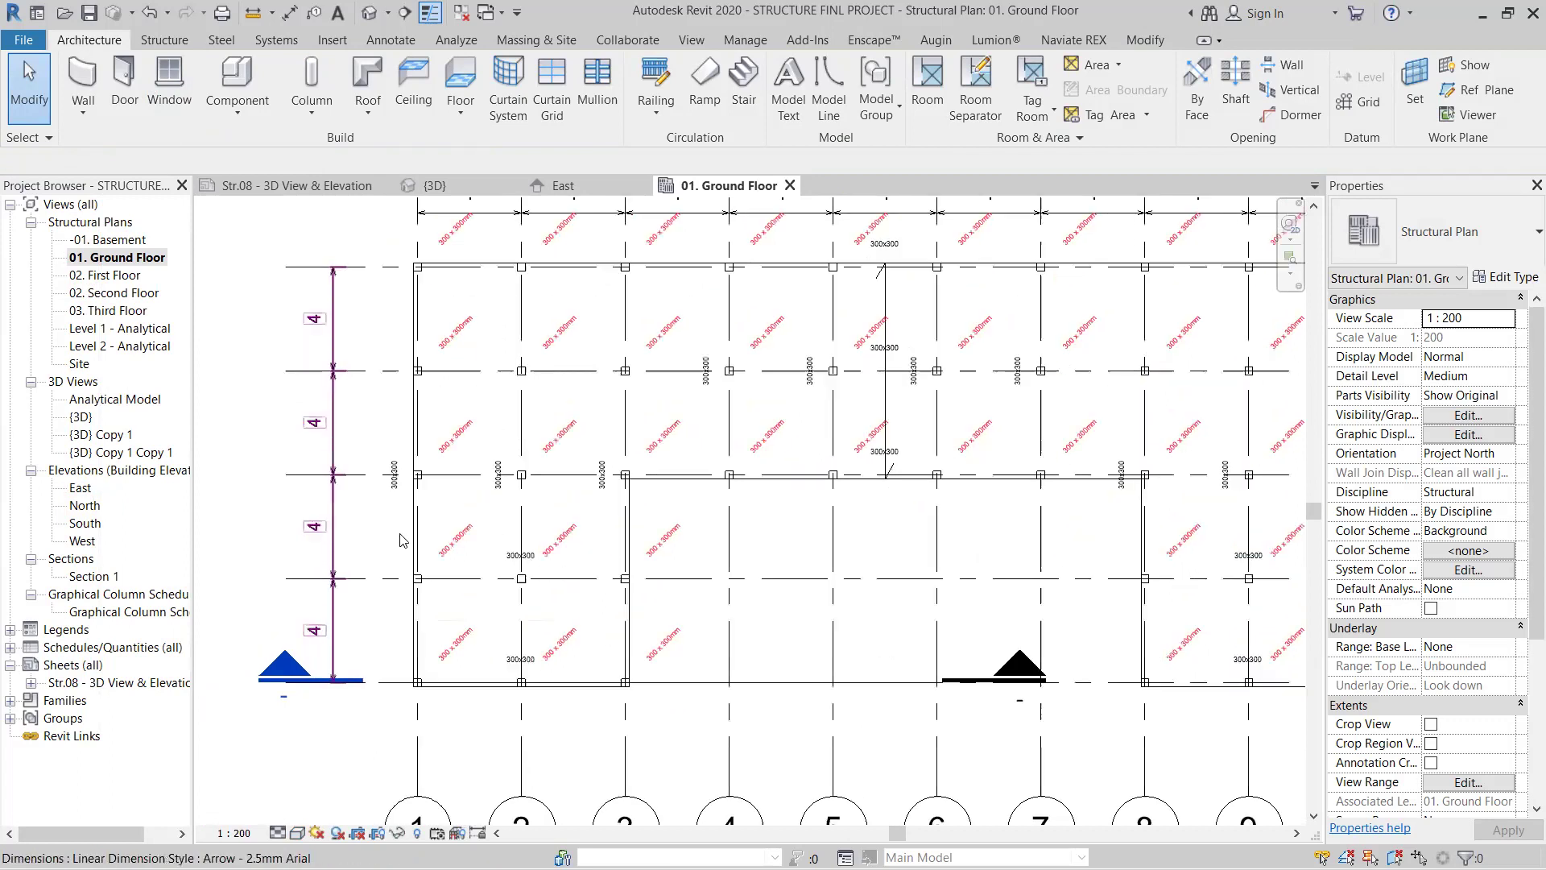
{"action": "middle_click_drag", "start_coordinate": [810, 547], "coordinate": [738, 569]}
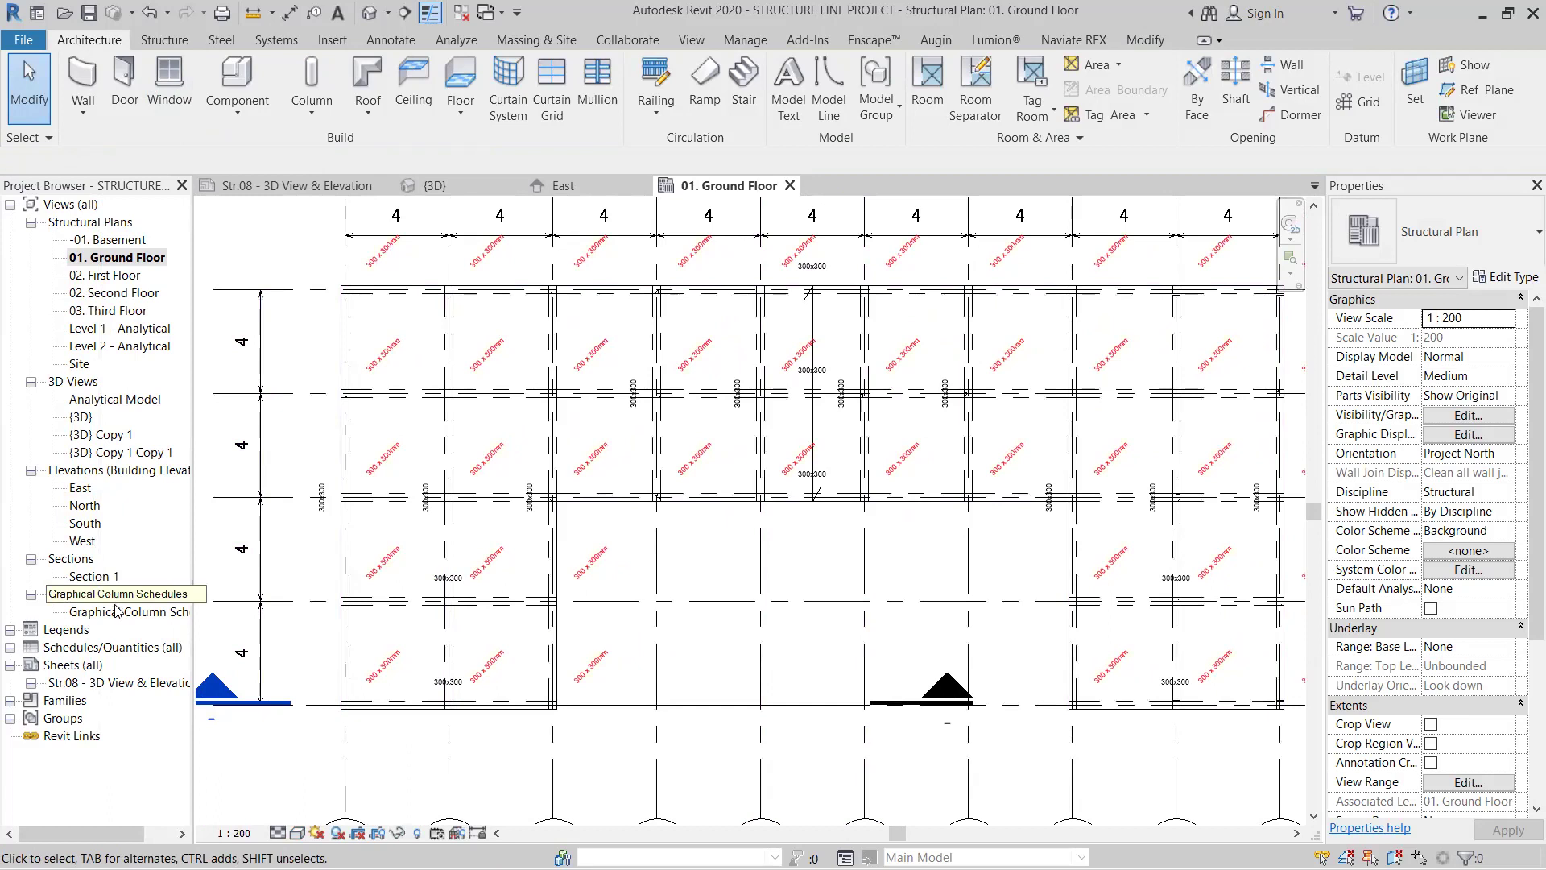
Step: Expand the project's schedules and select the Structural Column Schedule to view its properties
{"action": "left_click", "coordinate": [6, 653]}
{"action": "left_click", "coordinate": [10, 648]}
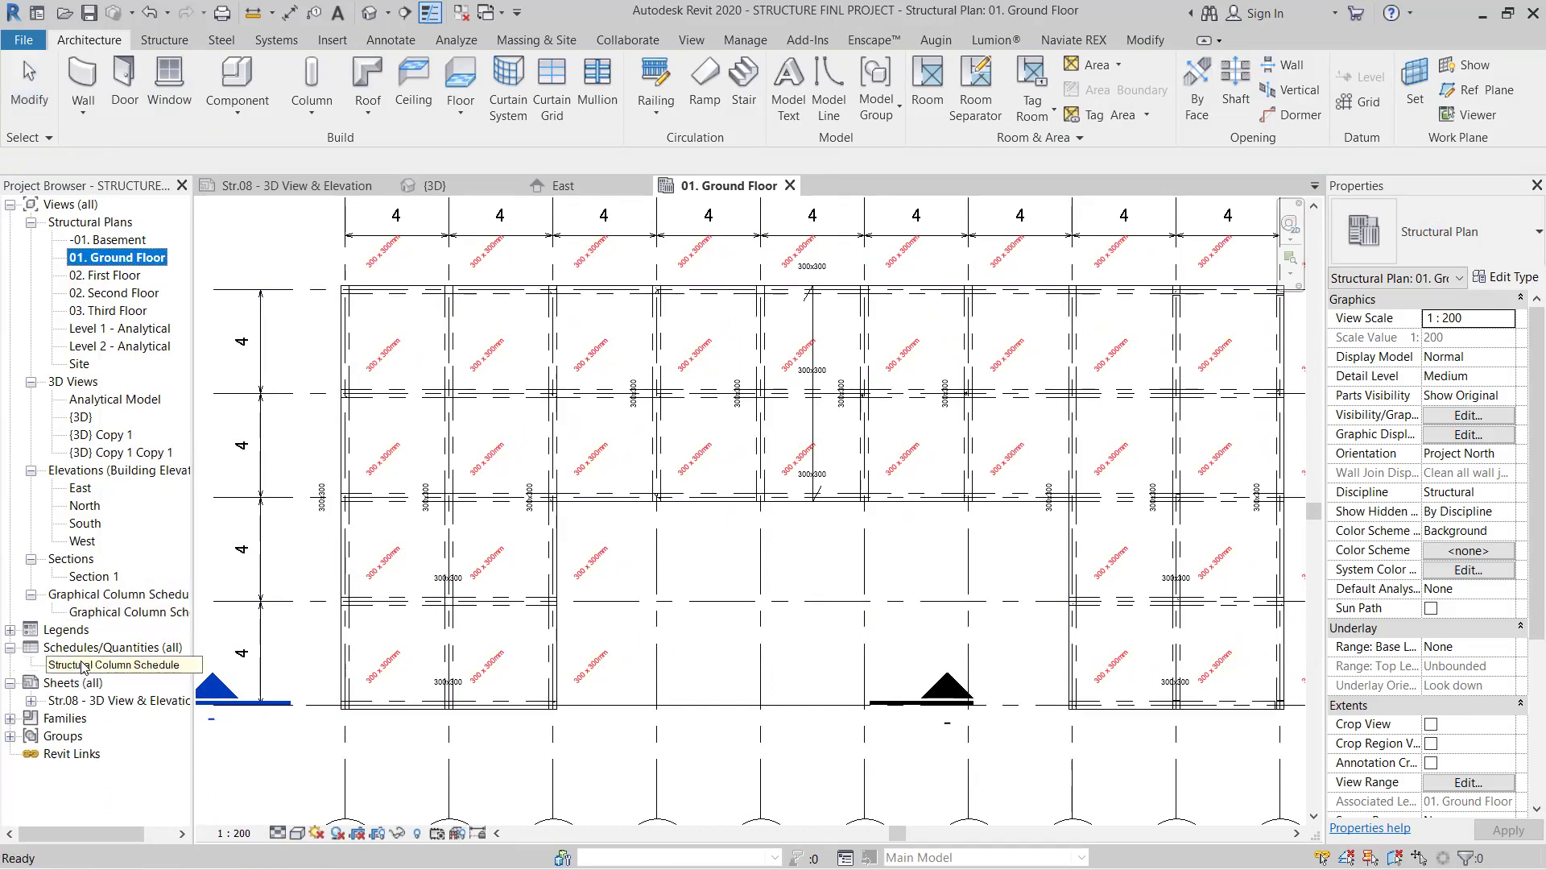
{"action": "left_click", "coordinate": [118, 665]}
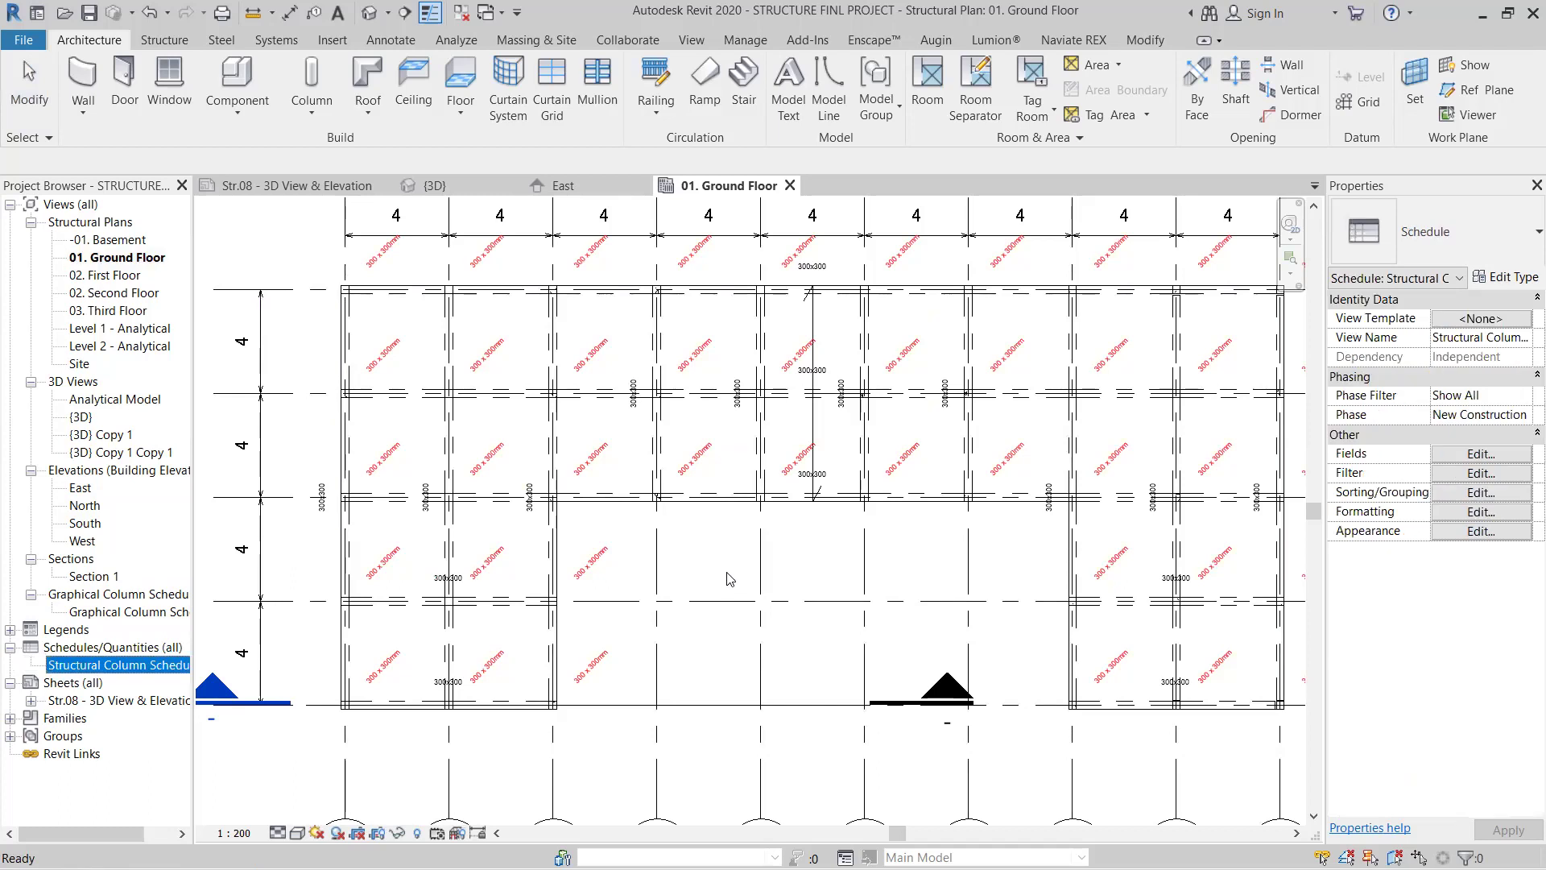
{"action": "left_click", "coordinate": [689, 578]}
{"action": "scroll", "coordinate": [689, 578], "scroll_direction": "down", "scroll_amount": 3}
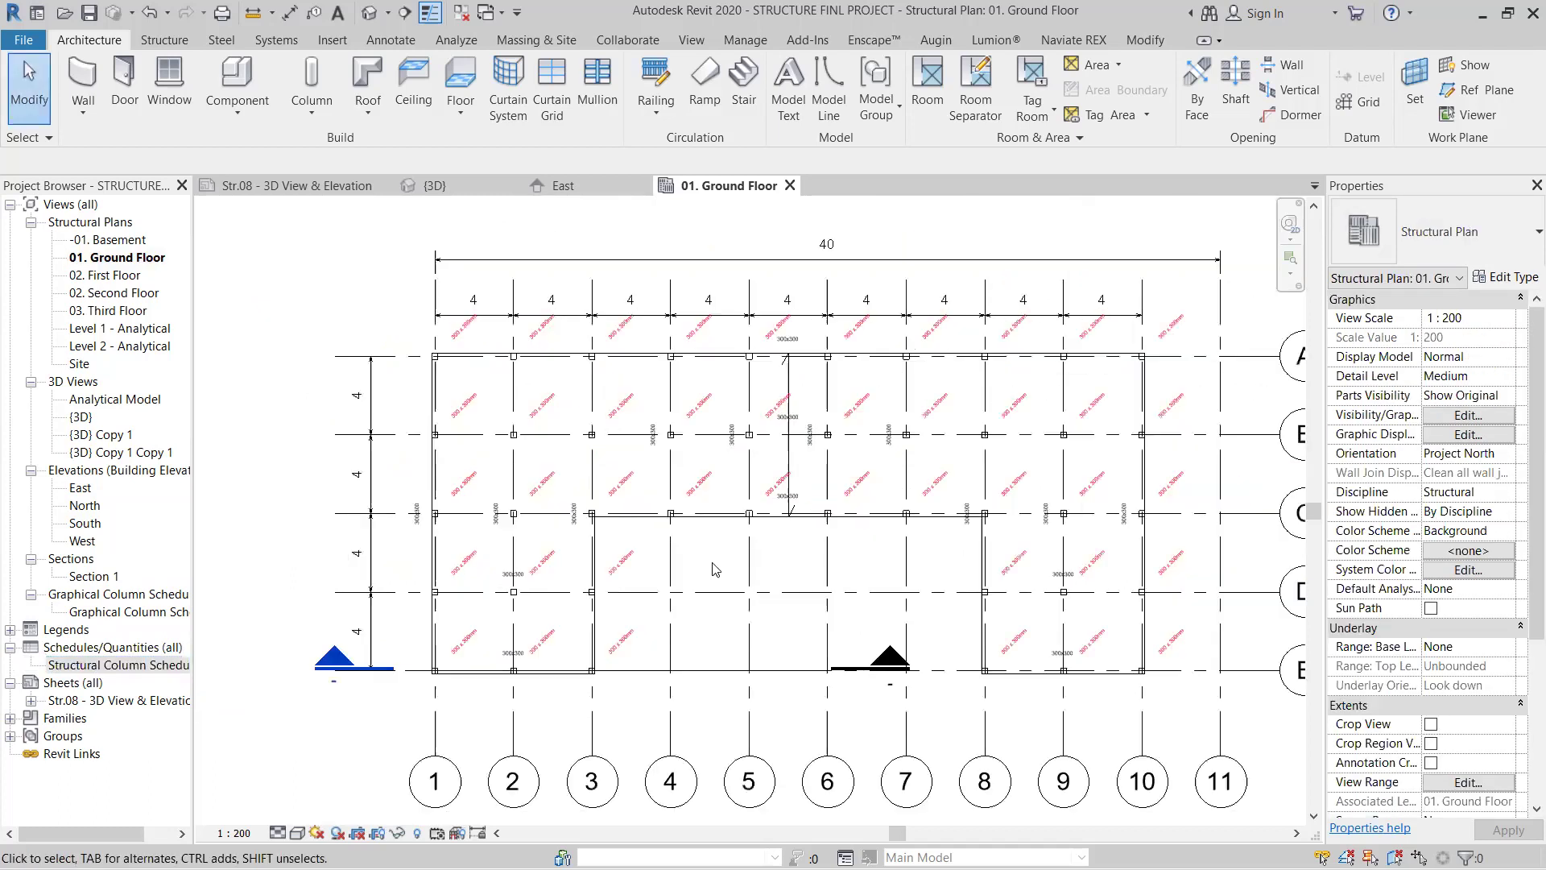
{"action": "scroll", "coordinate": [764, 497], "scroll_direction": "up", "scroll_amount": 1}
{"action": "scroll", "coordinate": [838, 555], "scroll_direction": "up", "scroll_amount": 2}
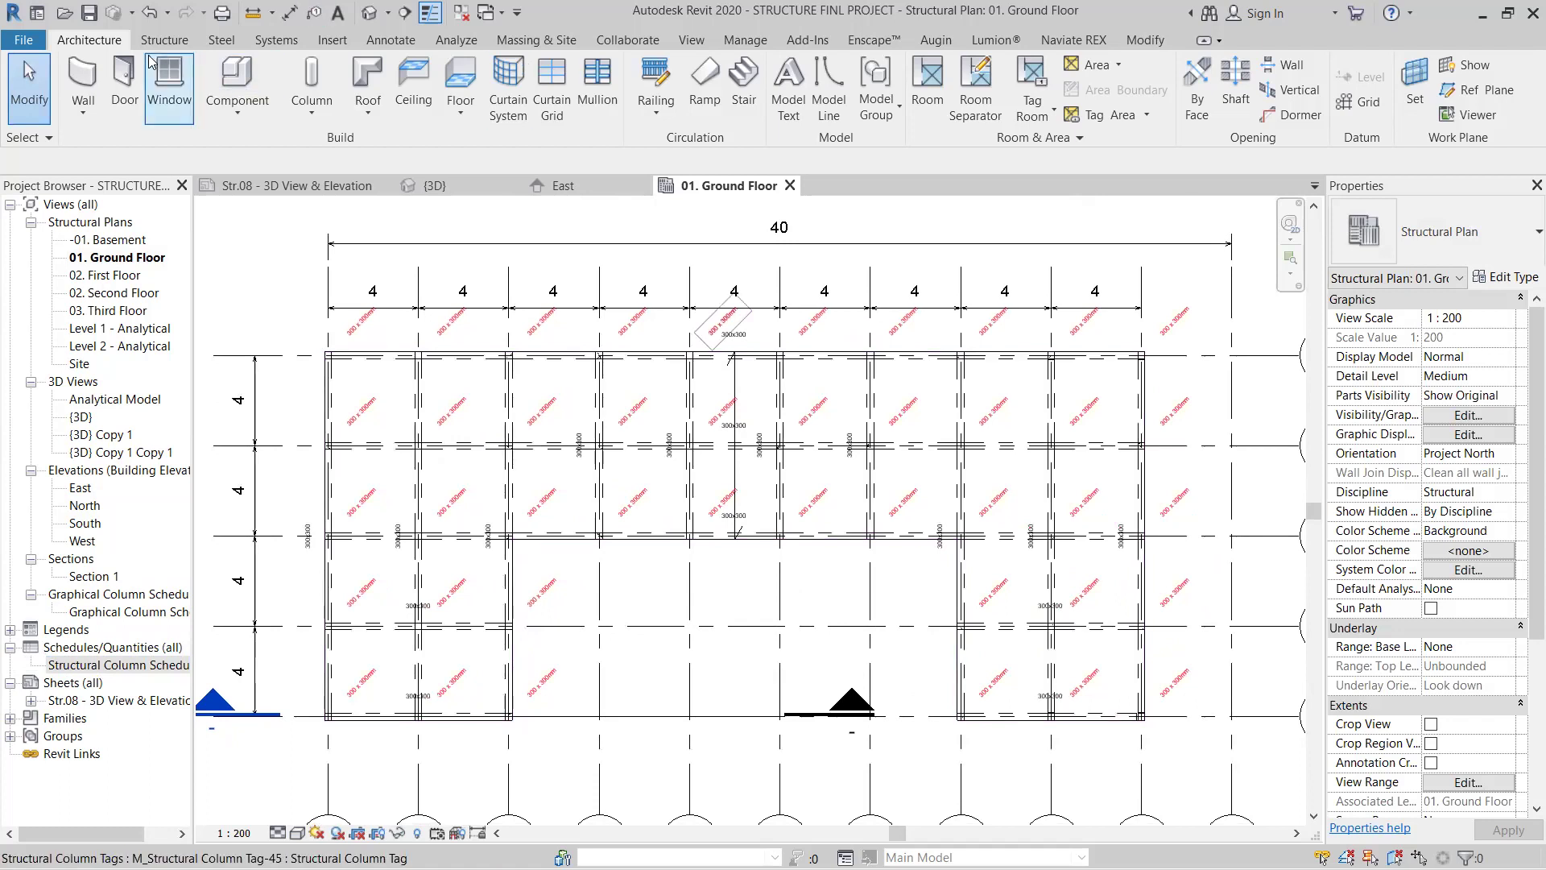
Step: Create a new building component schedule for the Structural Columns category, using the Structure filter and the New Construction phase
{"action": "left_click", "coordinate": [689, 41]}
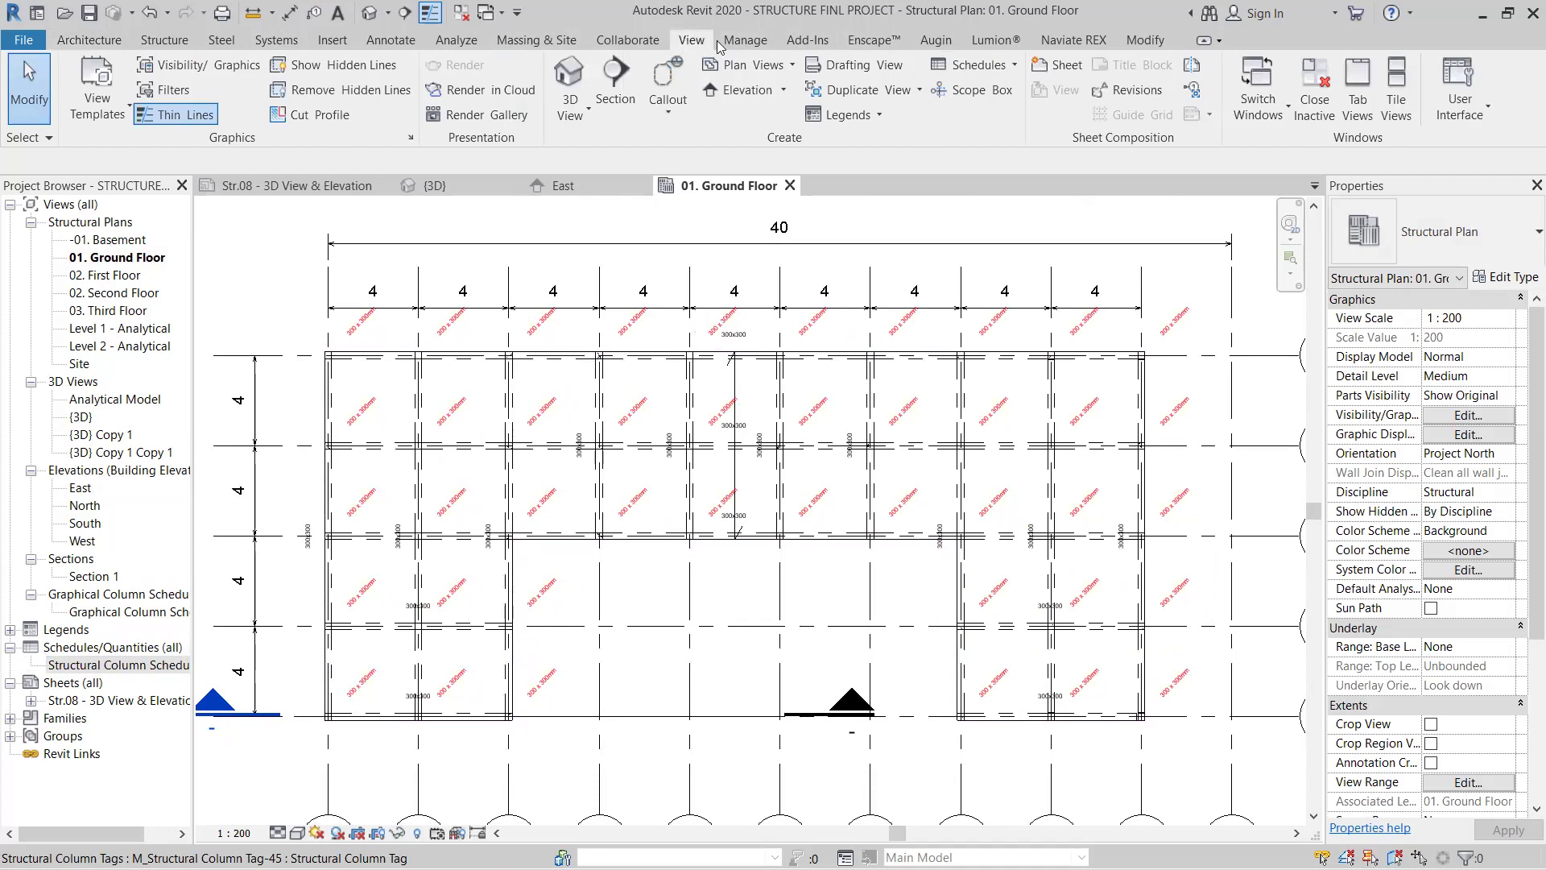
{"action": "left_click", "coordinate": [998, 75]}
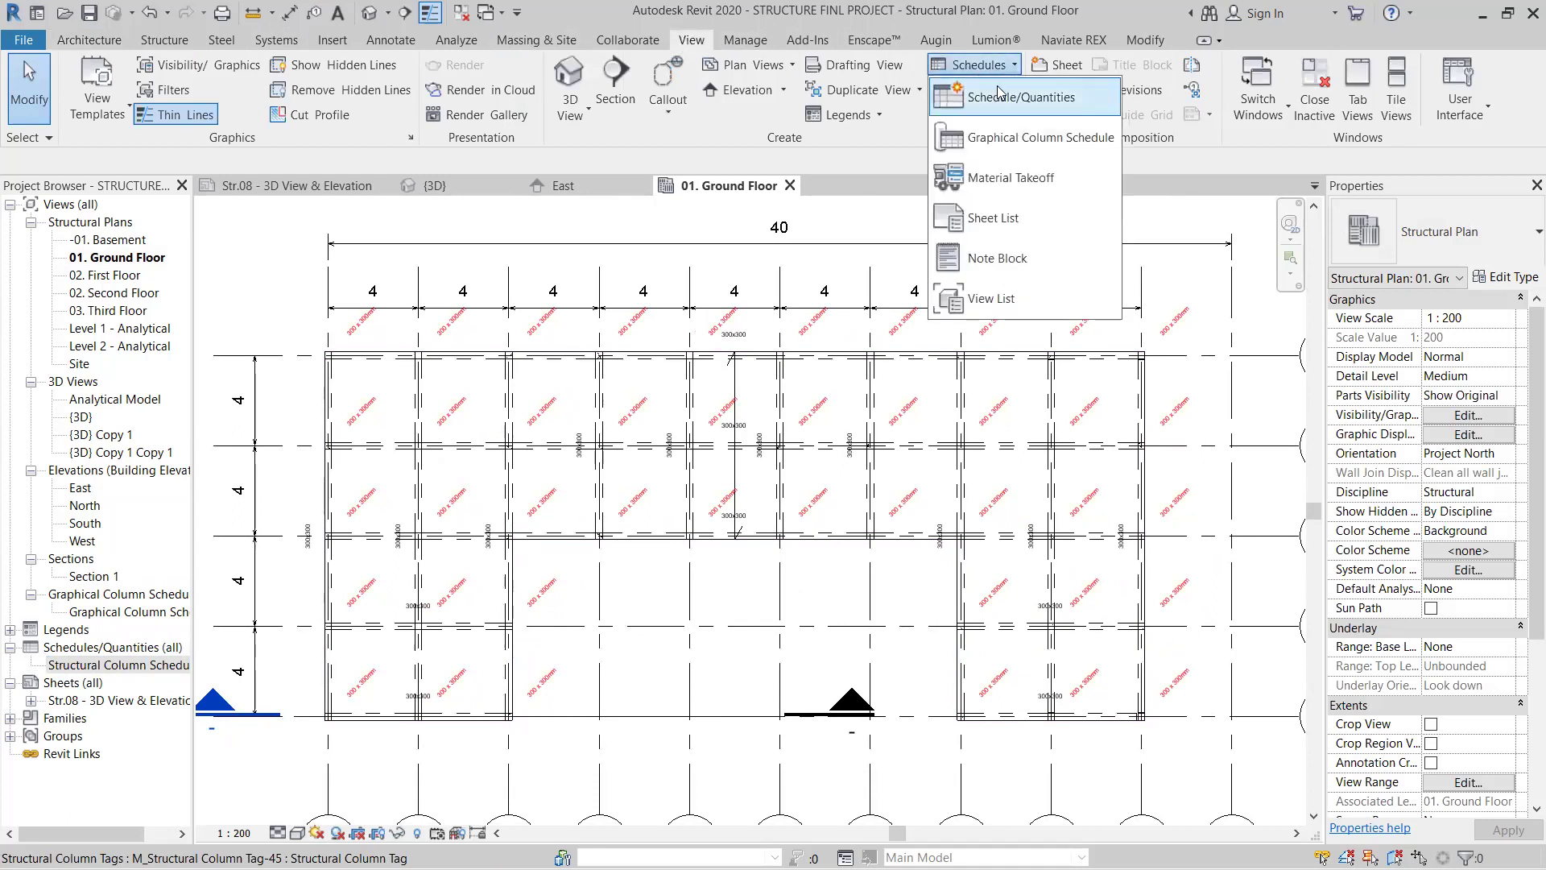
{"action": "left_click", "coordinate": [999, 98]}
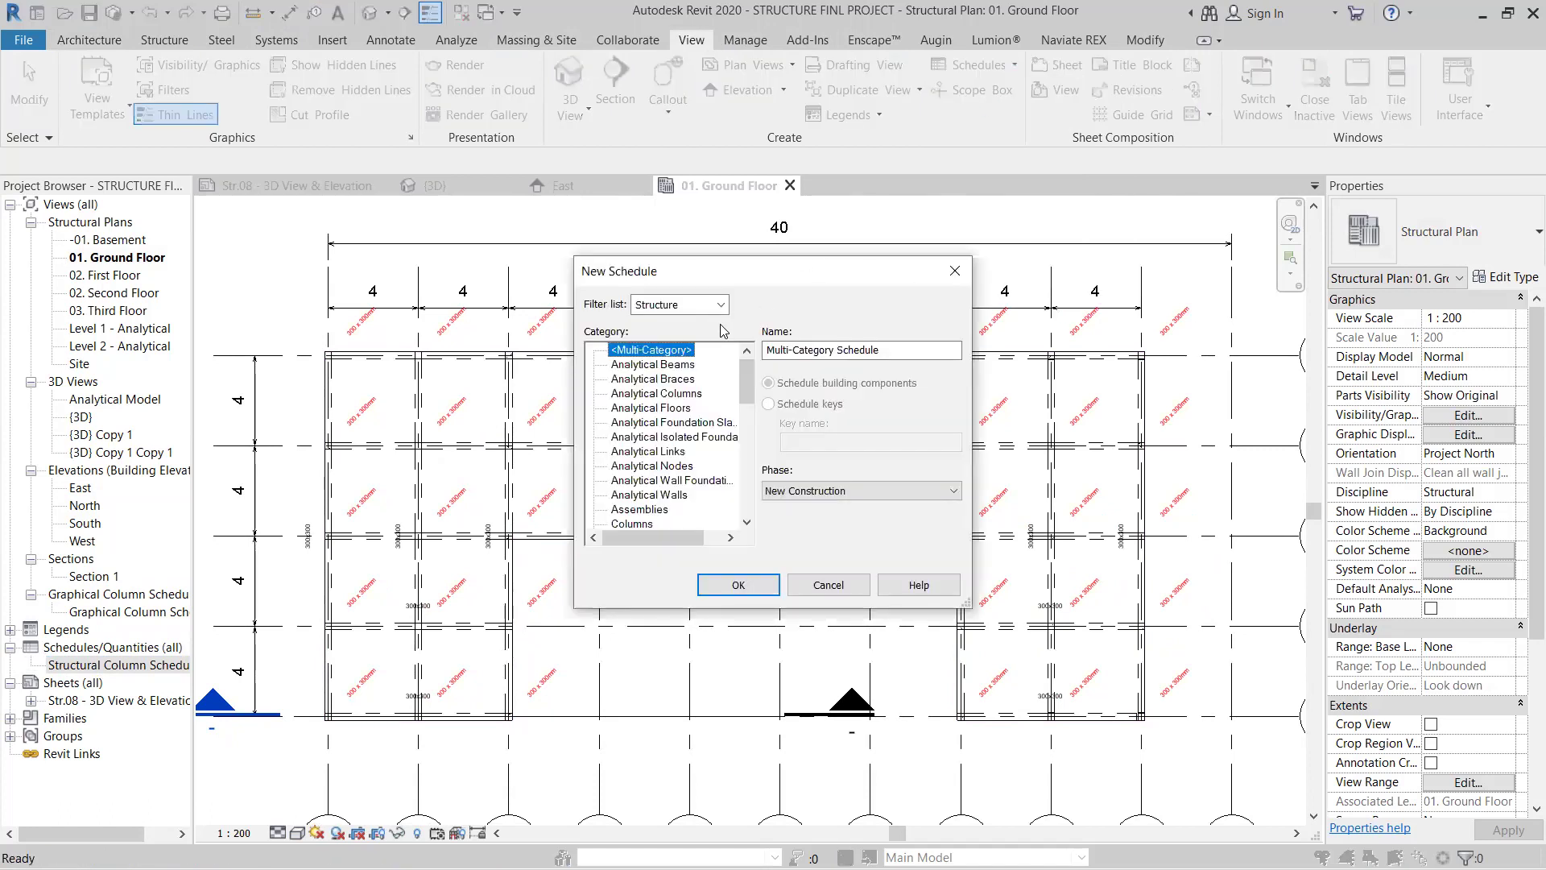
{"action": "left_click", "coordinate": [720, 307]}
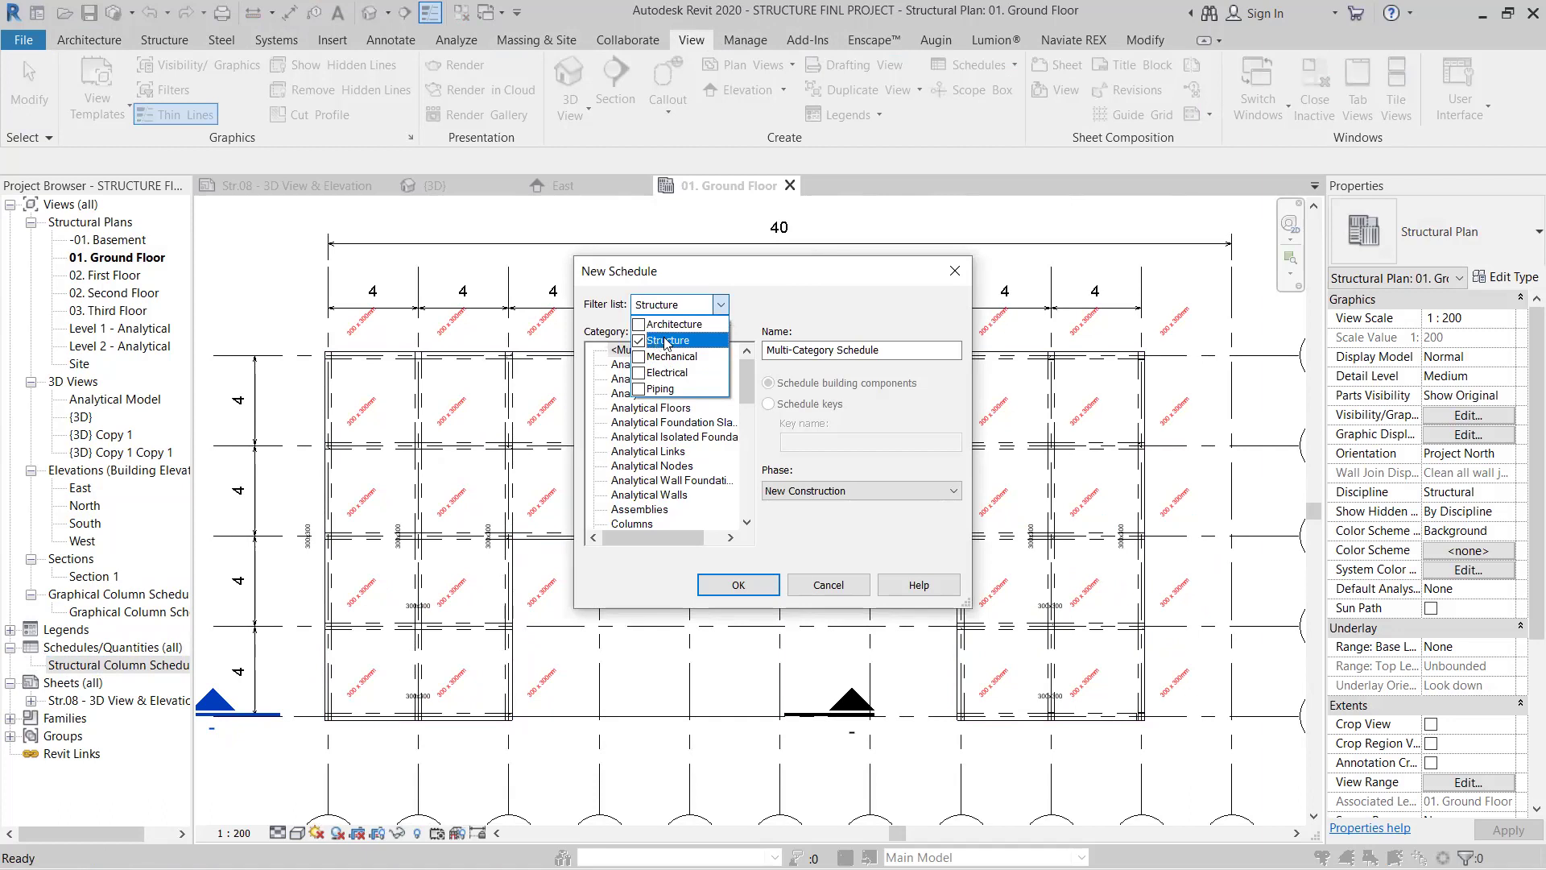
{"action": "left_click", "coordinate": [773, 311]}
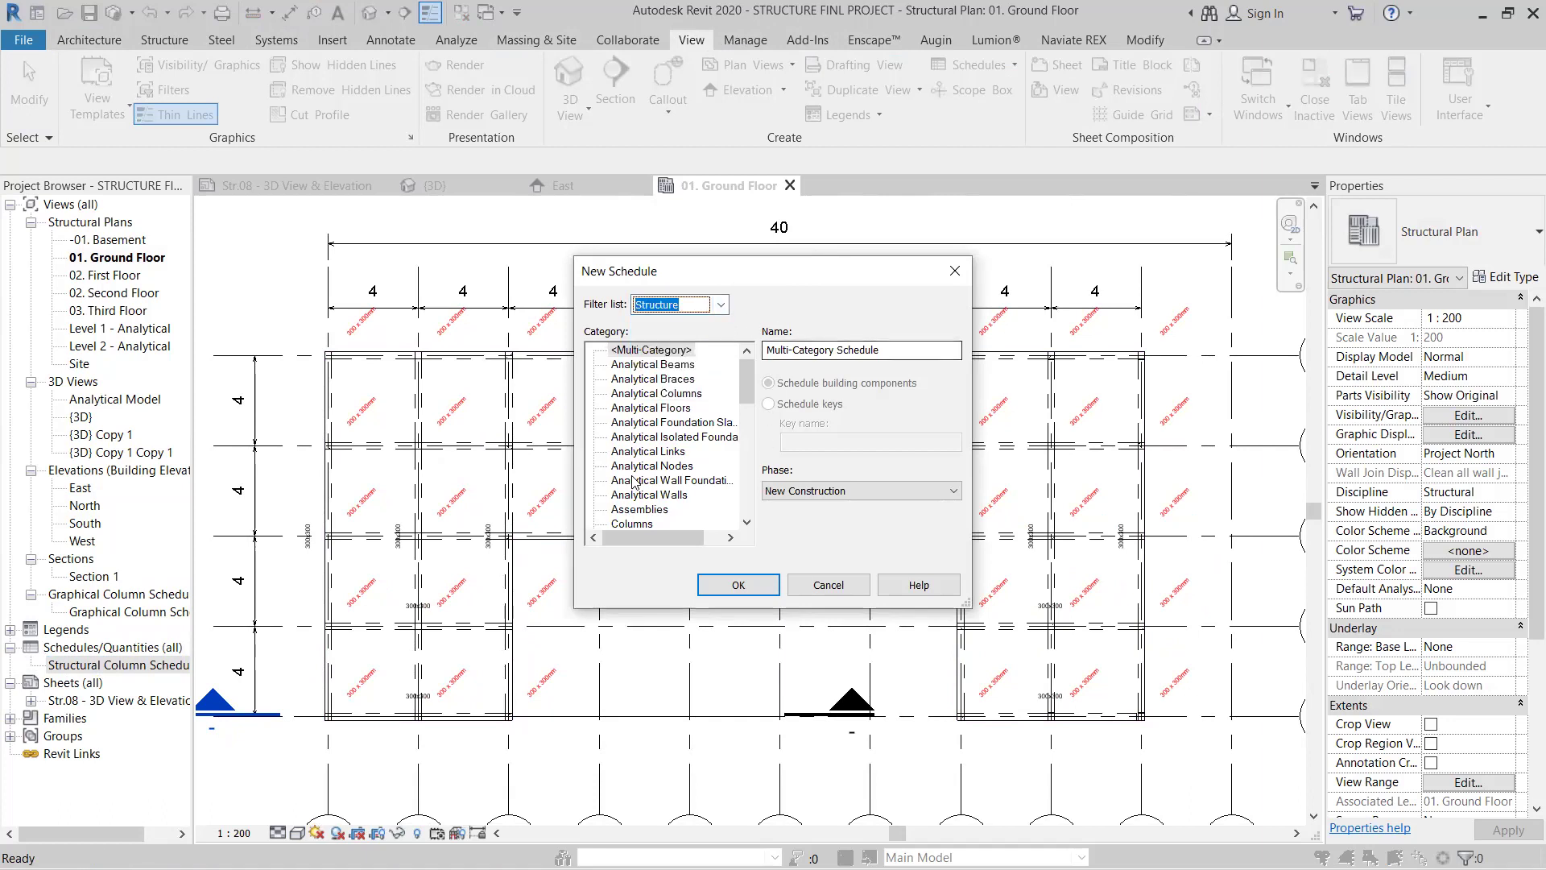
{"action": "scroll", "coordinate": [644, 472], "scroll_direction": "down", "scroll_amount": 10}
{"action": "scroll", "coordinate": [644, 473], "scroll_direction": "down", "scroll_amount": 3}
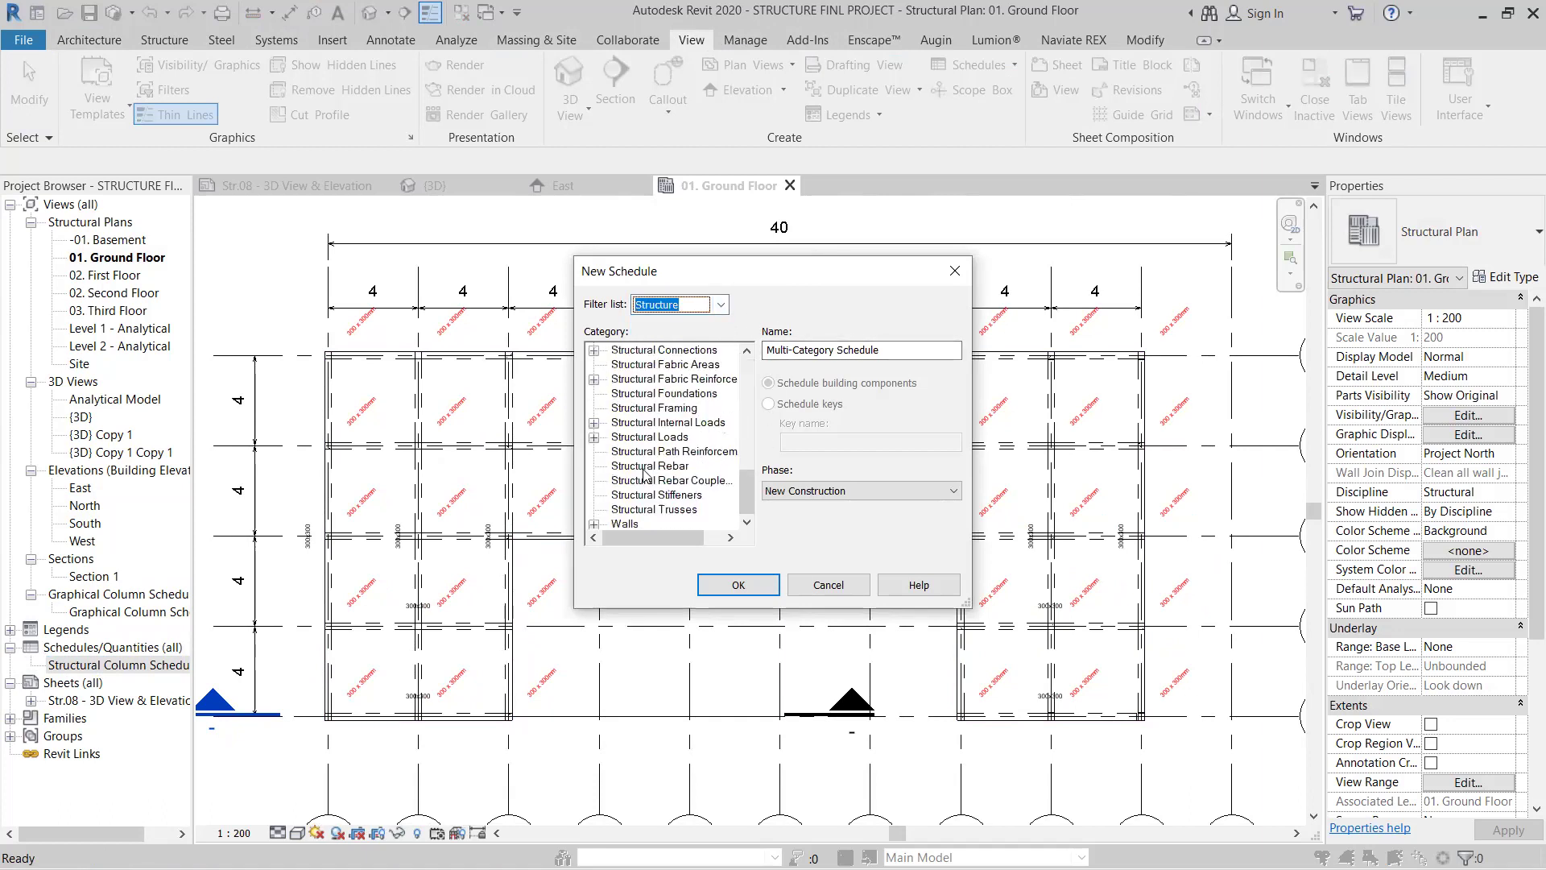
{"action": "scroll", "coordinate": [641, 451], "scroll_direction": "up", "scroll_amount": 5}
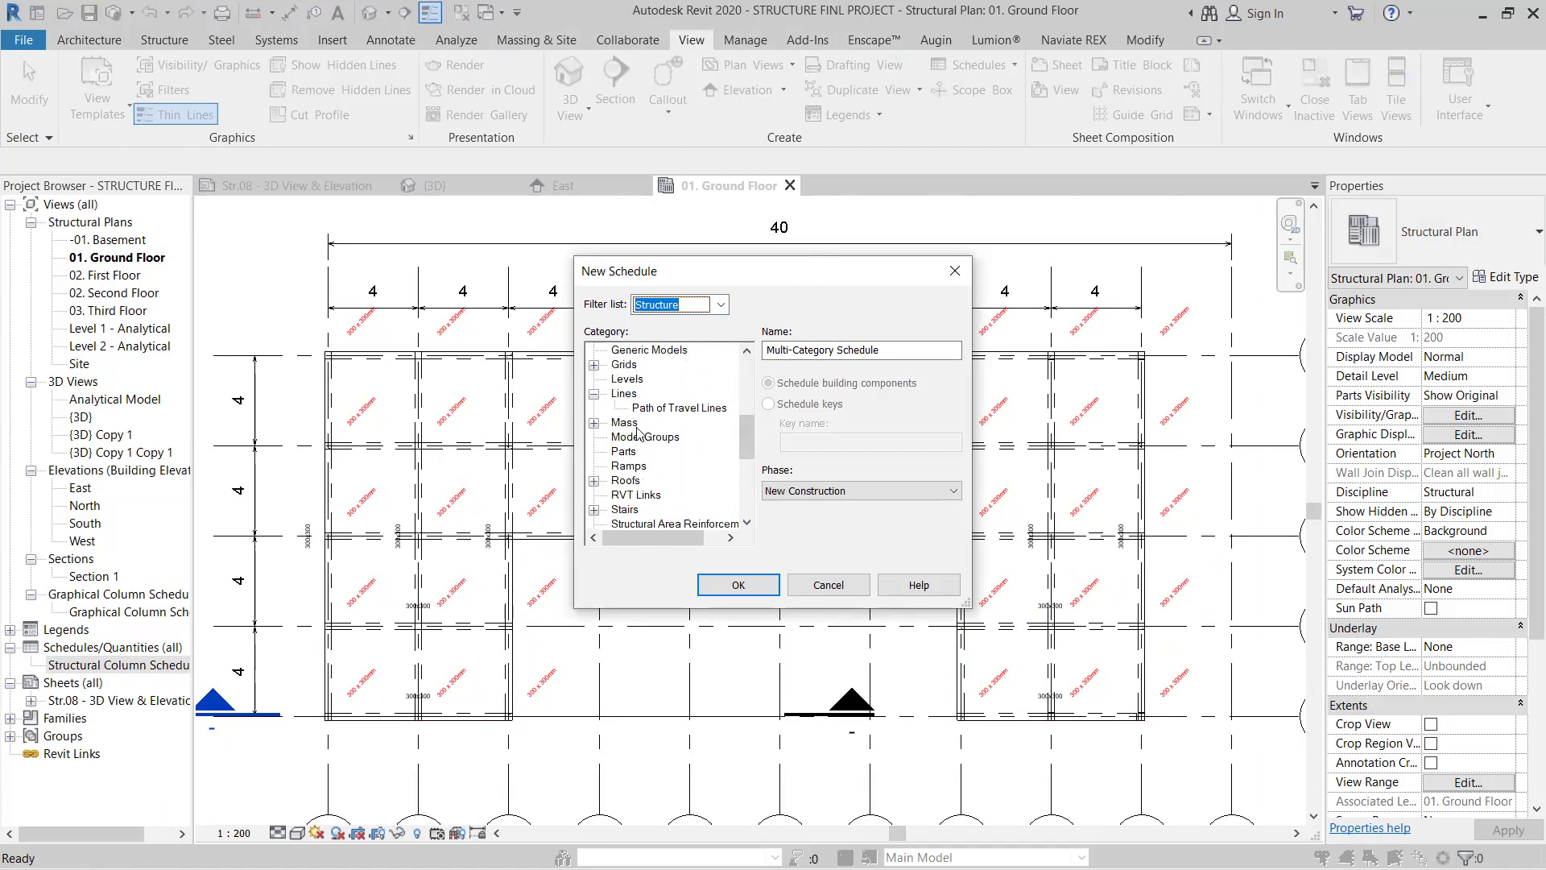
{"action": "scroll", "coordinate": [640, 434], "scroll_direction": "down", "scroll_amount": 4}
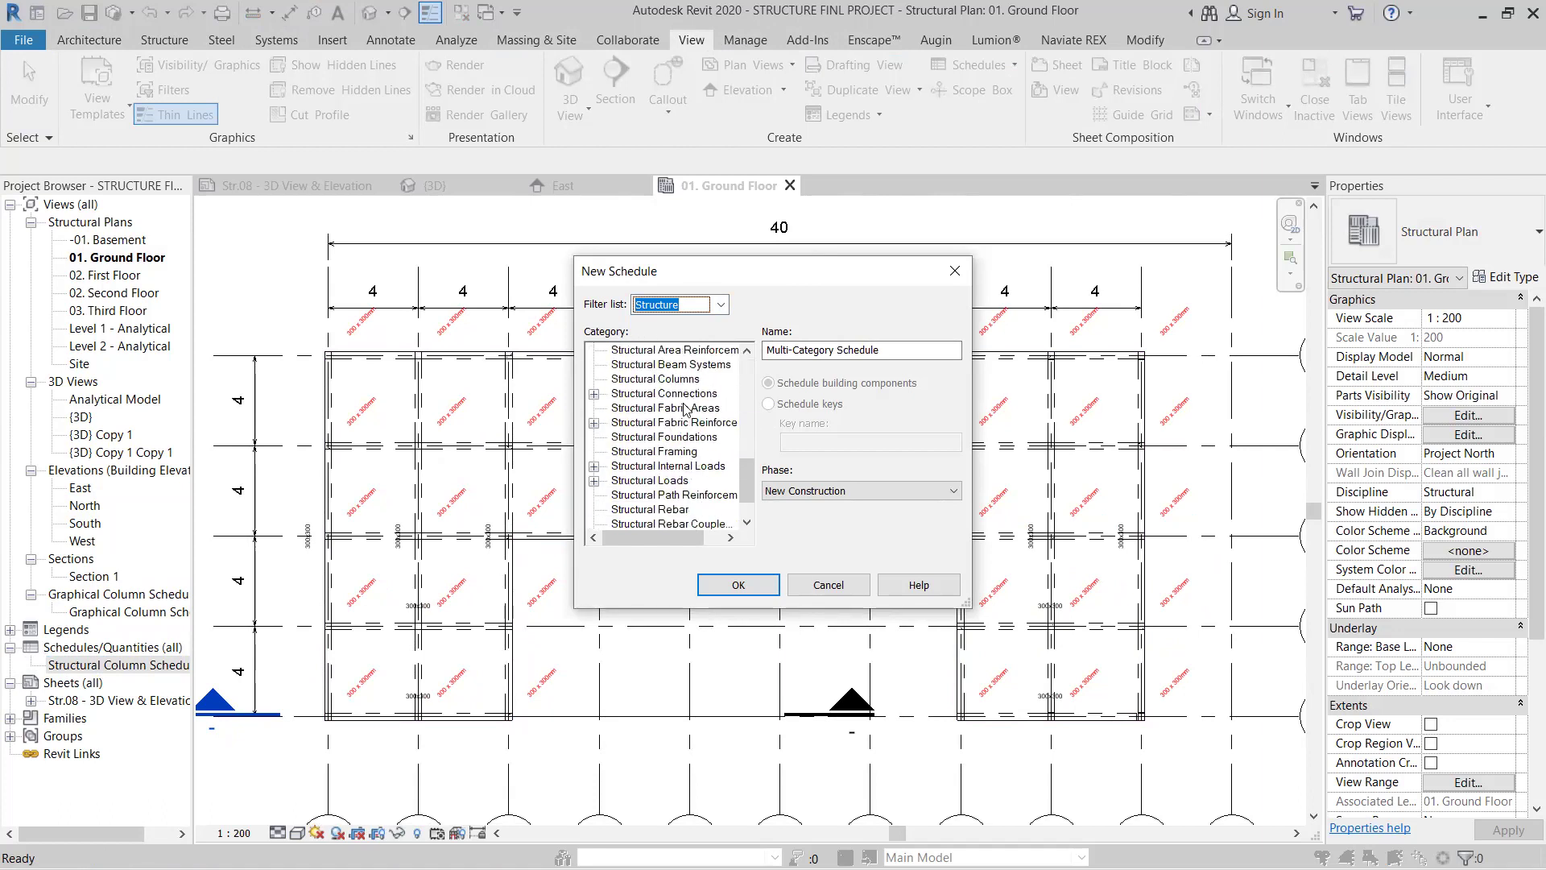
{"action": "scroll", "coordinate": [685, 409], "scroll_direction": "up", "scroll_amount": 1}
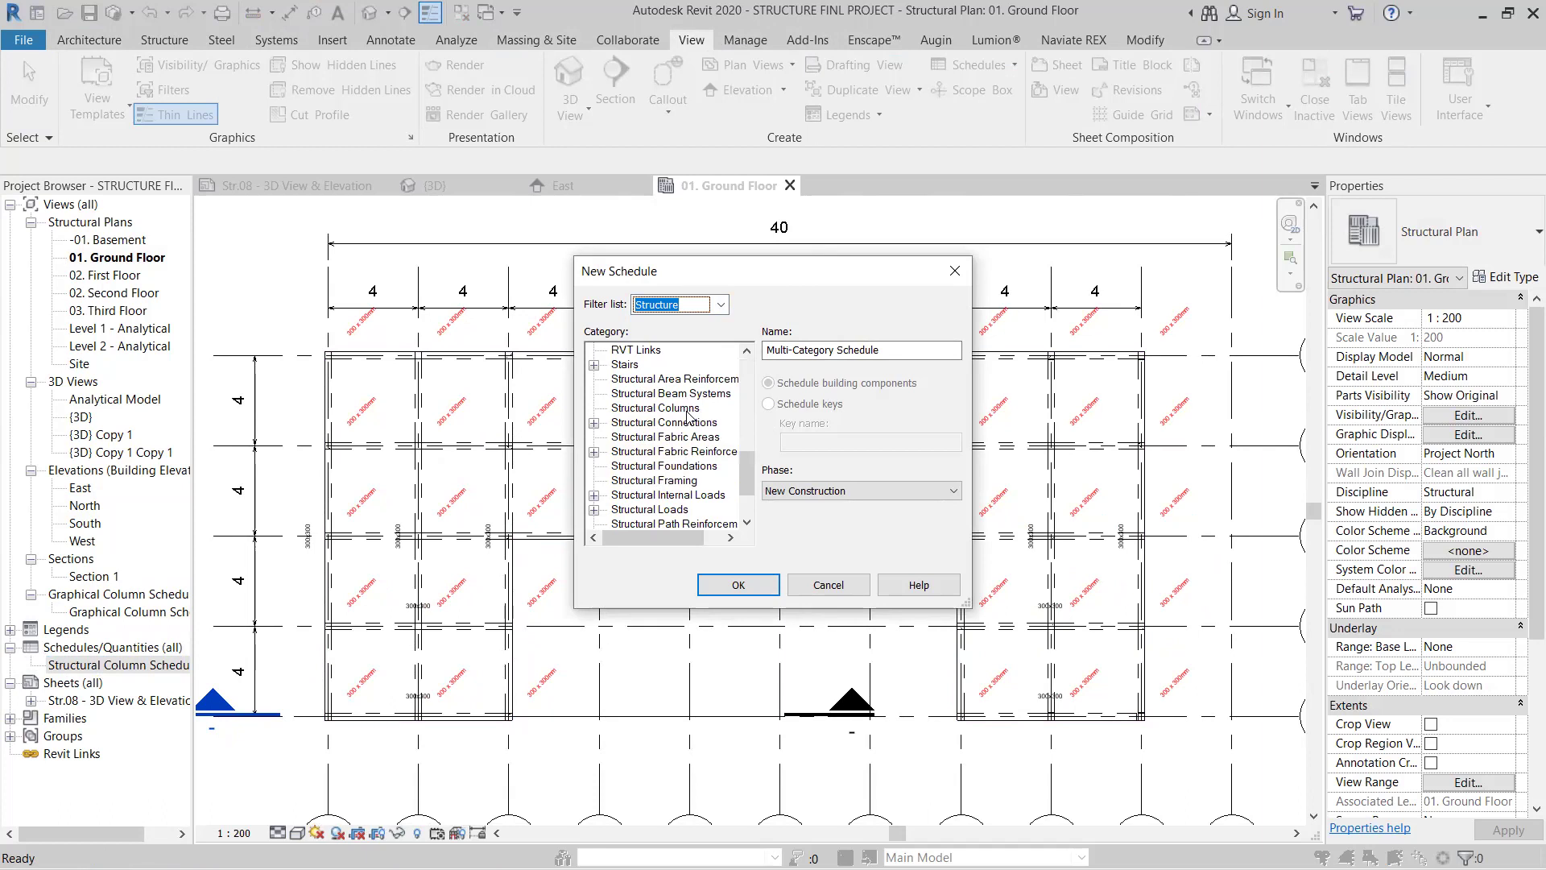
{"action": "left_click", "coordinate": [686, 409]}
{"action": "left_click", "coordinate": [721, 587]}
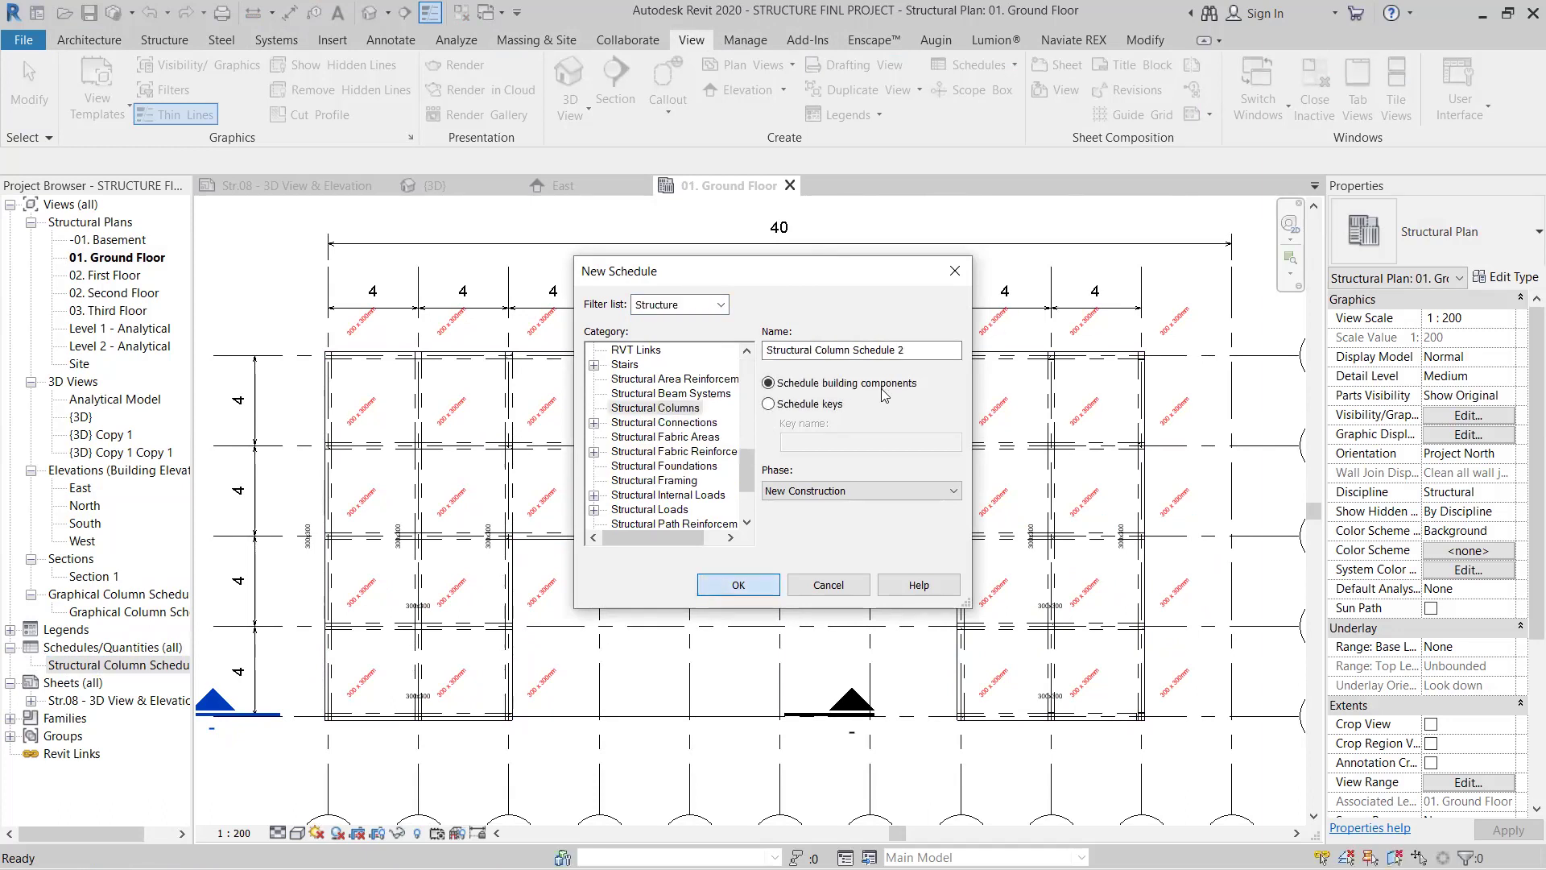
Step: Add every available Structural Columns field, from Assembly Code to Weight, to the scheduled fields and generate the schedule
{"action": "left_click_drag", "start_coordinate": [1016, 304], "coordinate": [1006, 444]}
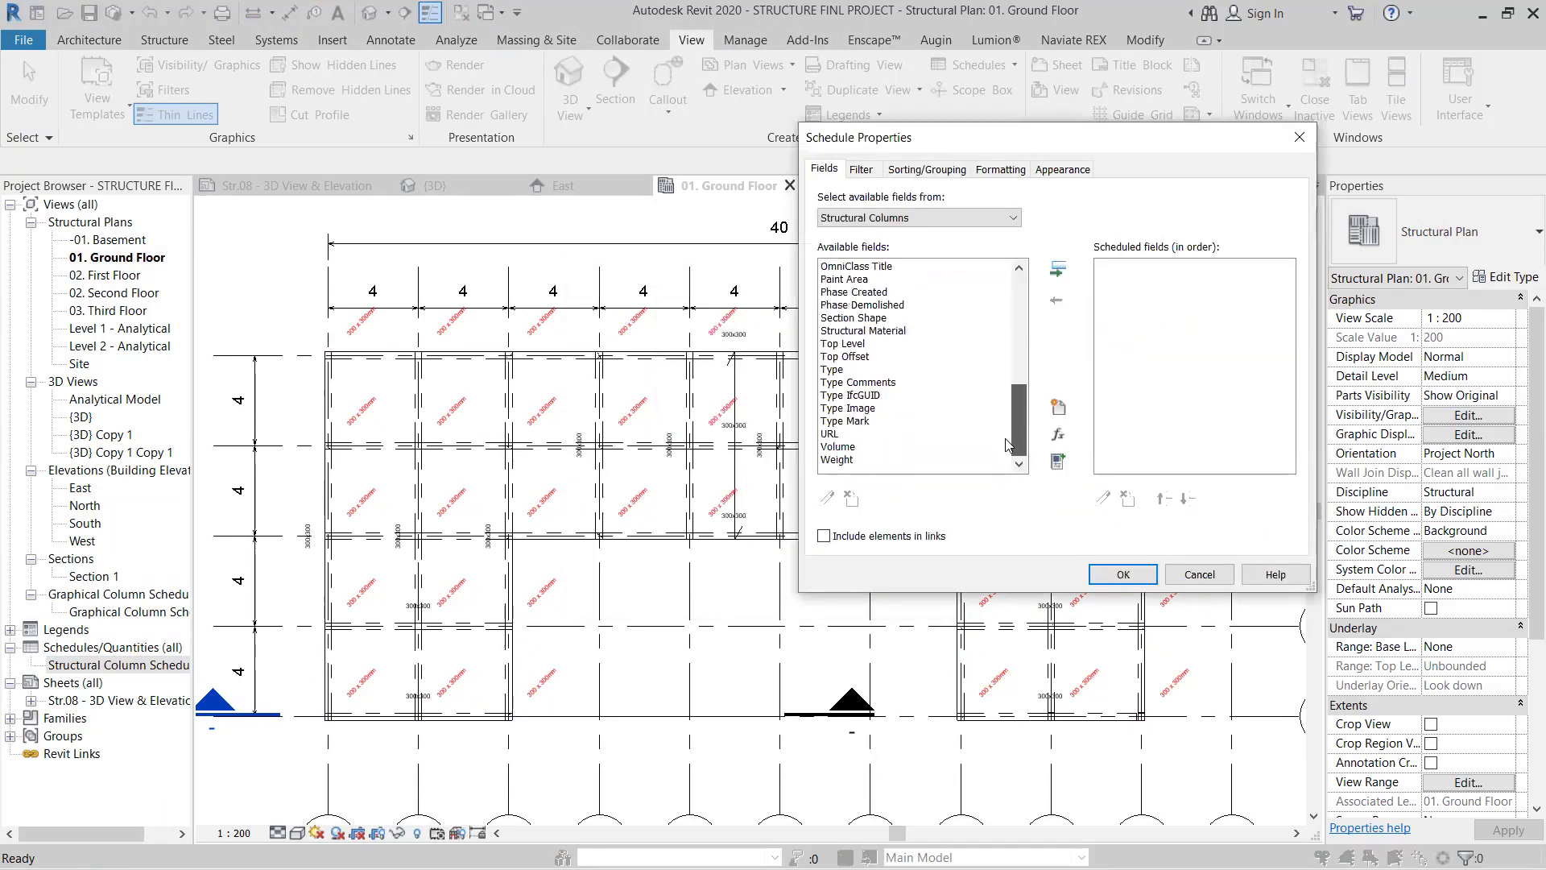
{"action": "left_click", "coordinate": [851, 459]}
{"action": "key", "text": "Home"}
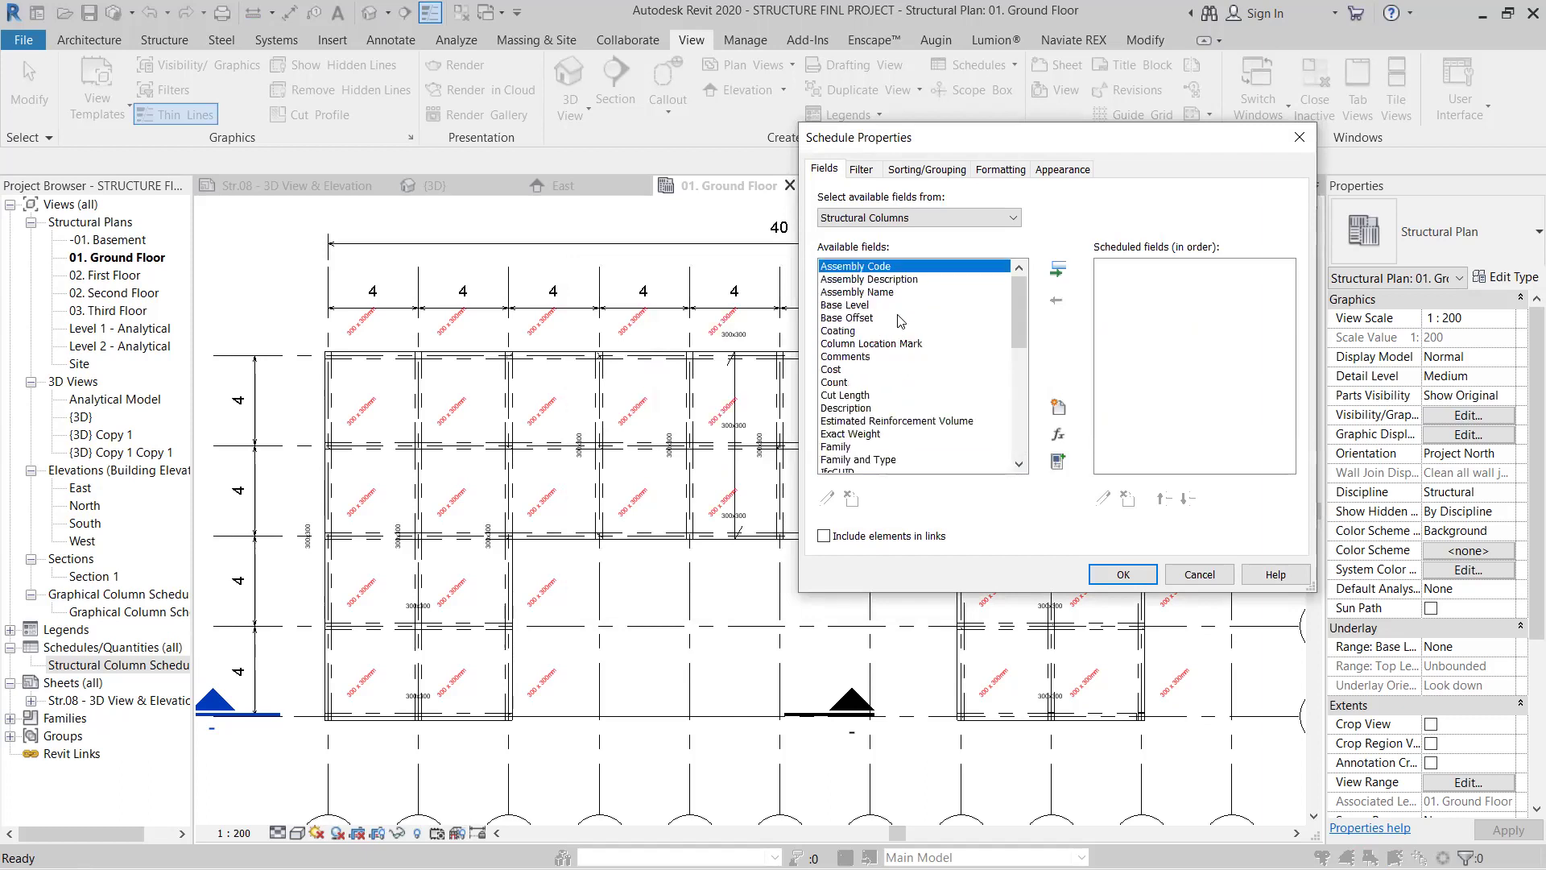
{"action": "key", "text": "End"}
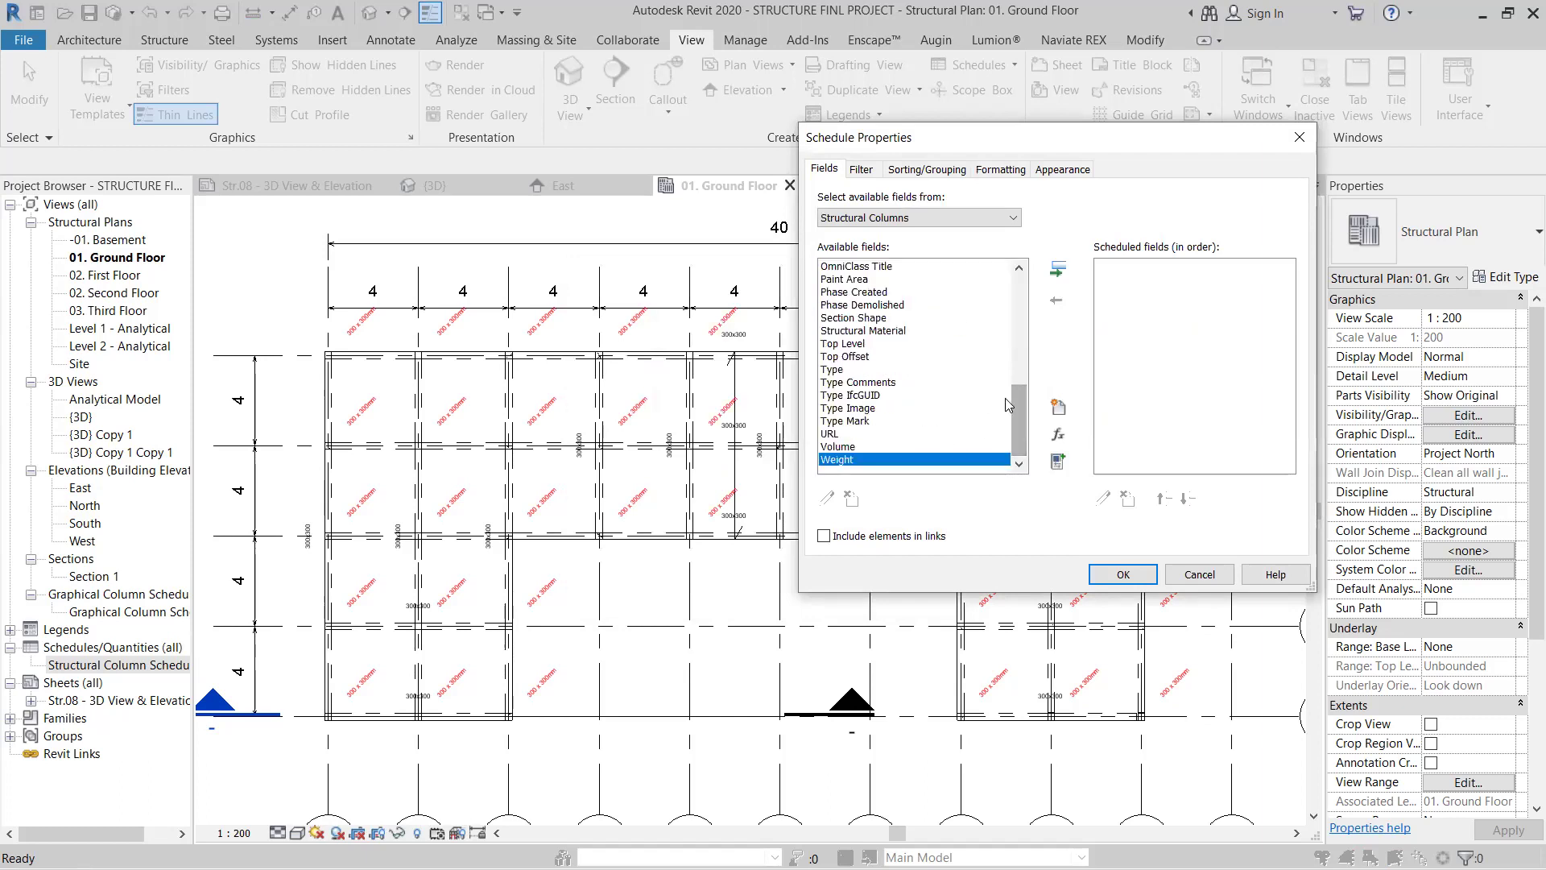
{"action": "scroll", "coordinate": [910, 322], "scroll_direction": "up", "scroll_amount": 8}
{"action": "key", "text": "Home"}
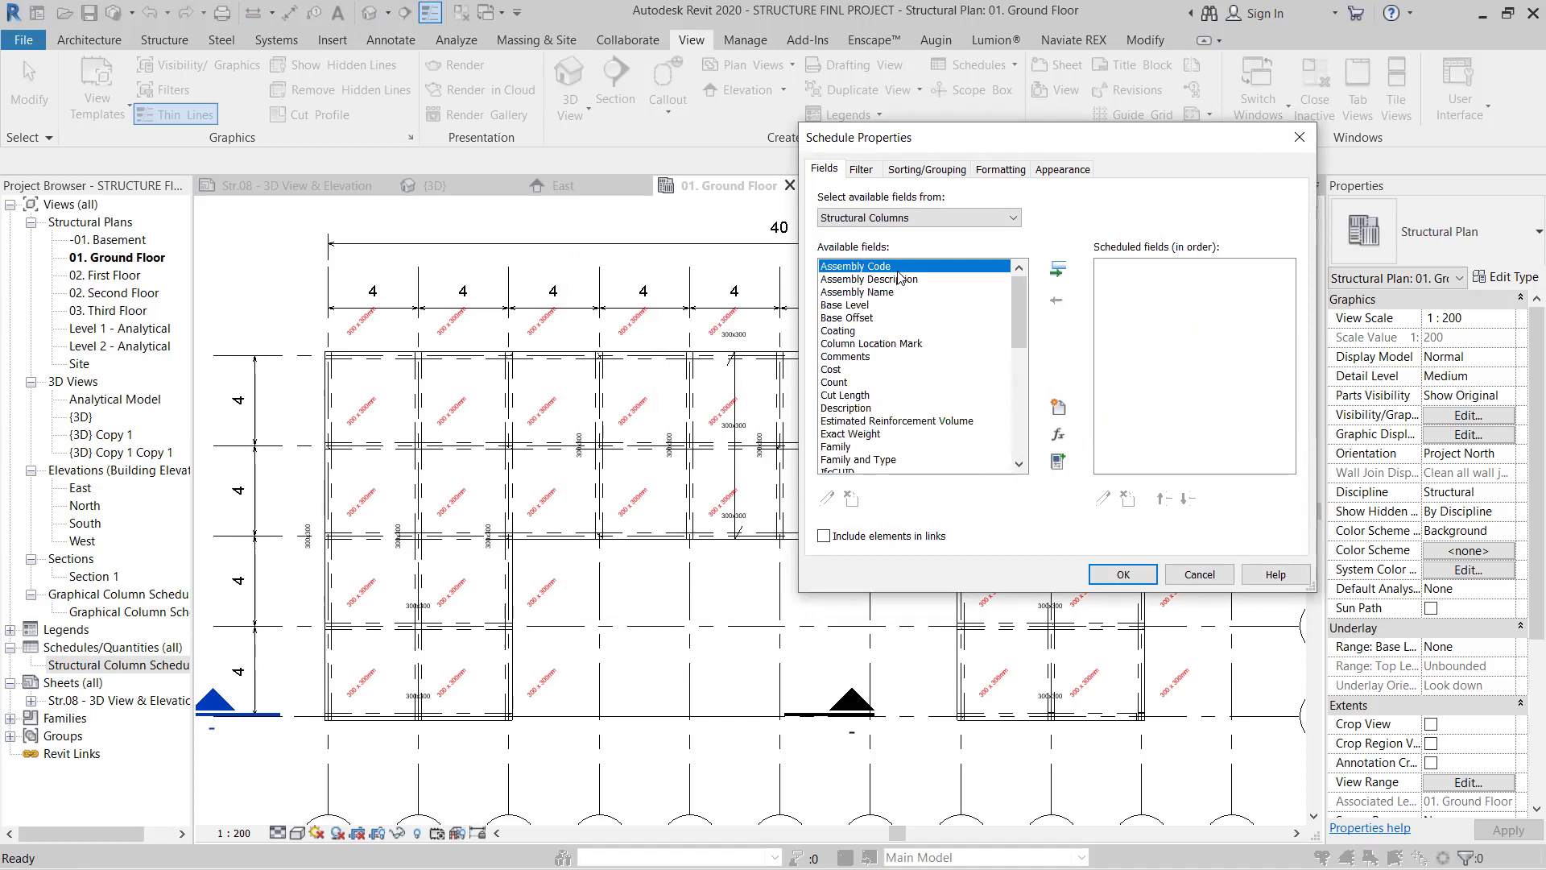
{"action": "left_click_drag", "start_coordinate": [1021, 312], "coordinate": [955, 472]}
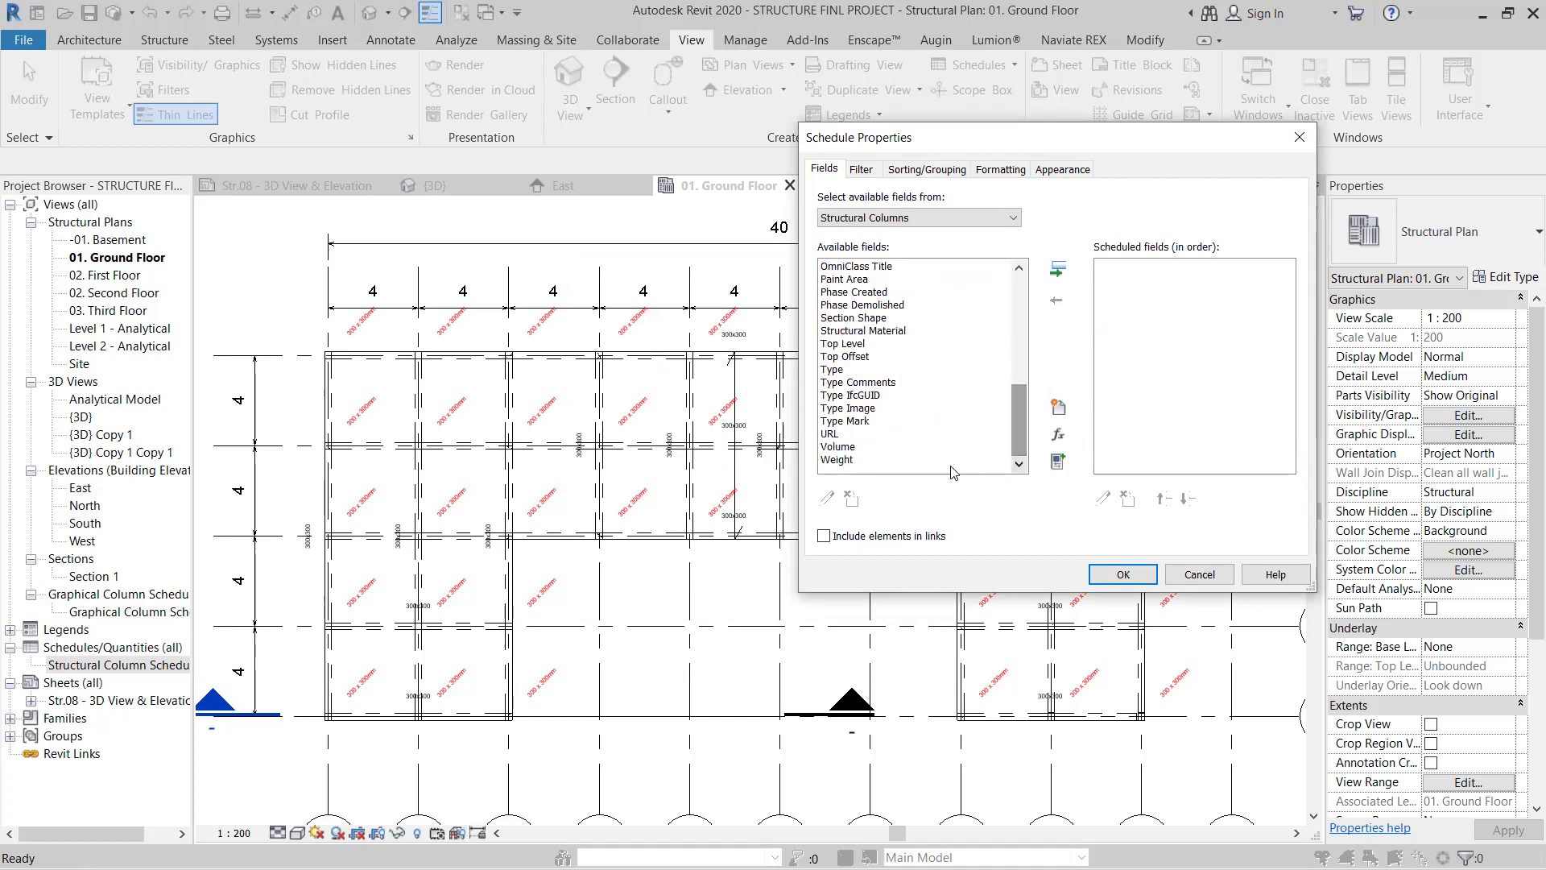
{"action": "left_click", "coordinate": [840, 460], "text": "shift"}
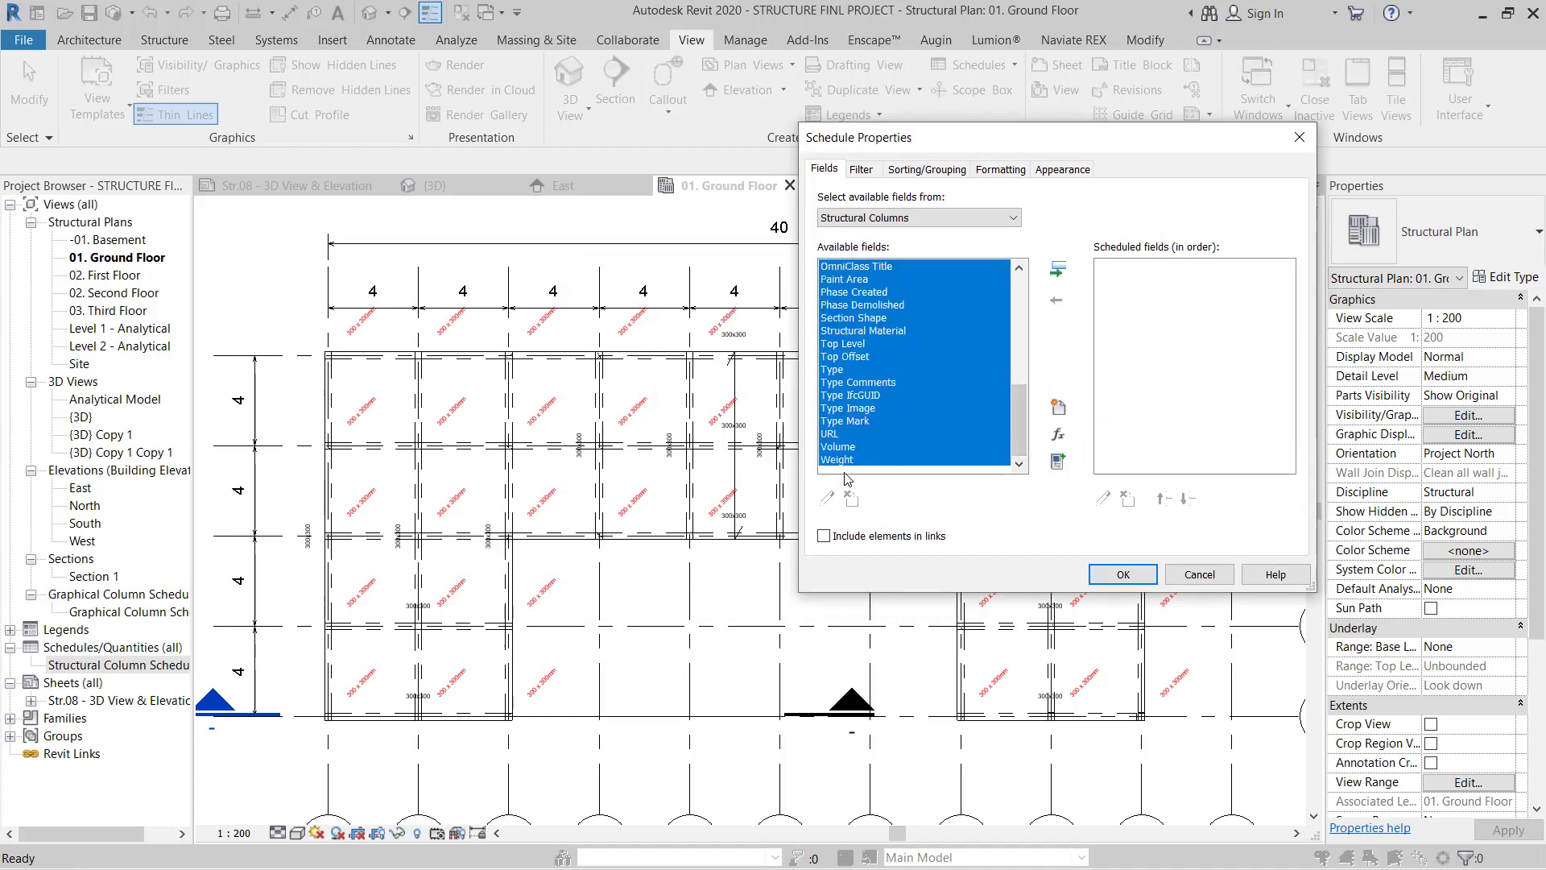
{"action": "left_click", "coordinate": [1058, 276]}
{"action": "left_click", "coordinate": [1115, 572]}
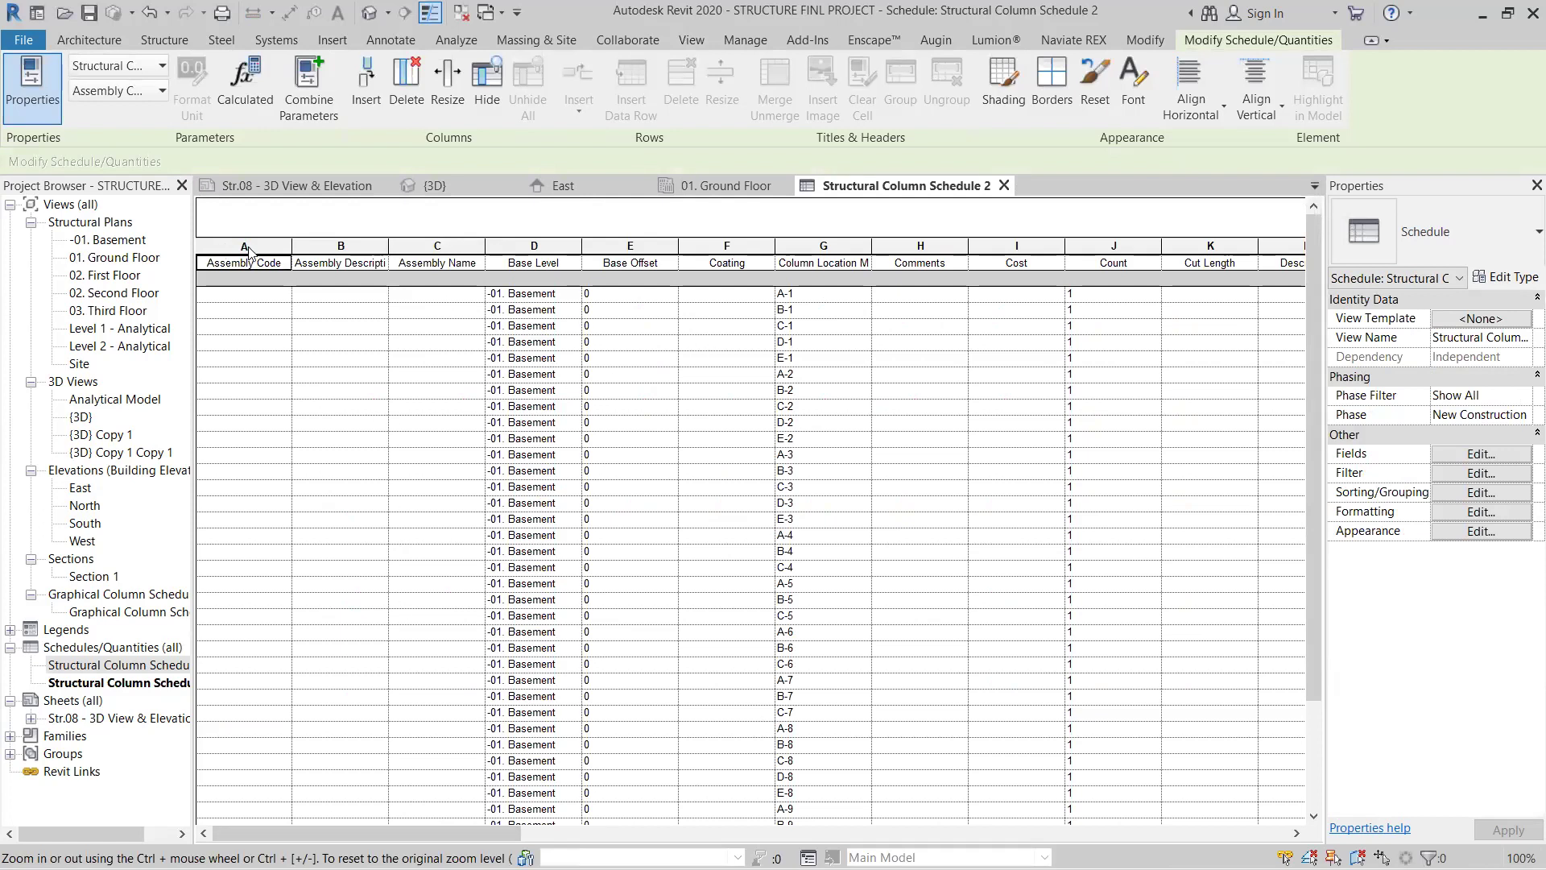
Step: Delete the Assembly Code, Assembly Description, Assembly Name and Coating columns from the new column schedule
{"action": "left_click_drag", "start_coordinate": [244, 256], "coordinate": [437, 256]}
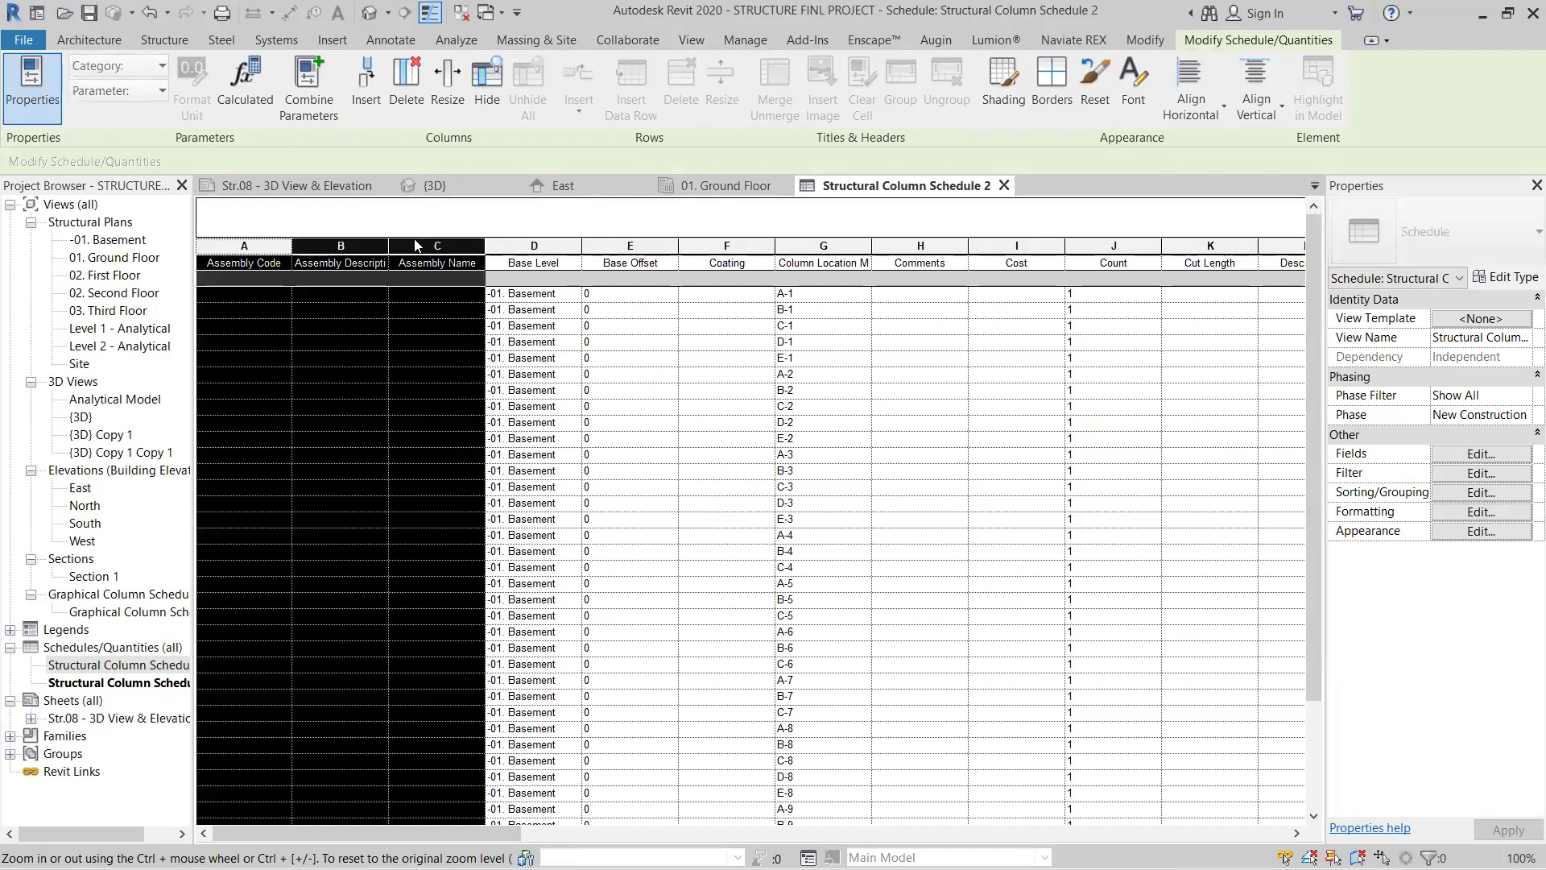
{"action": "left_click", "coordinate": [405, 77]}
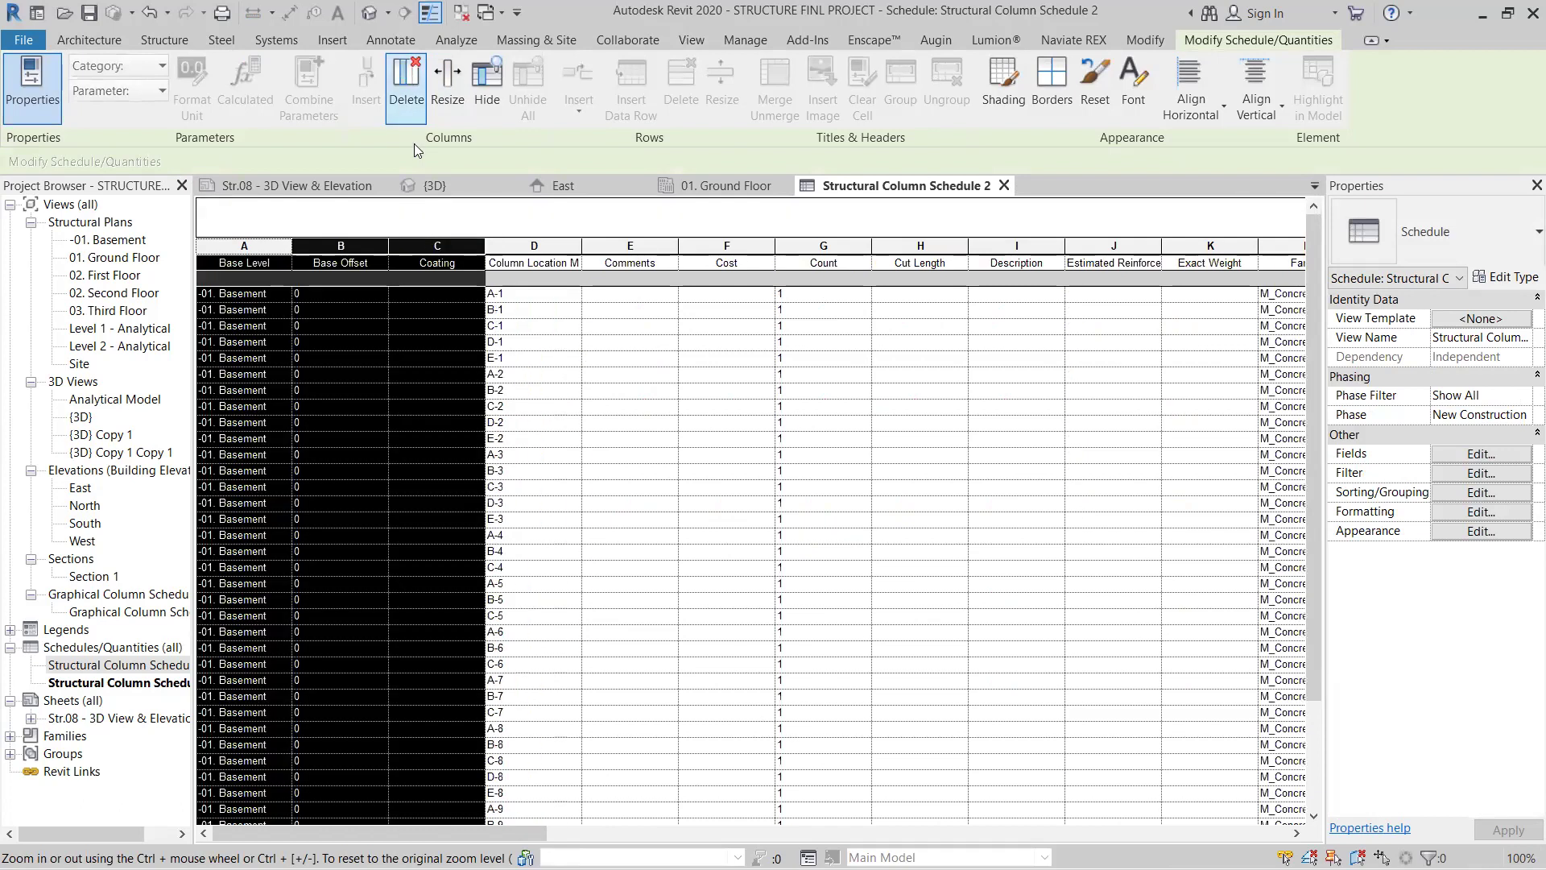
{"action": "left_click", "coordinate": [434, 256]}
{"action": "left_click", "coordinate": [403, 77]}
Step: Delete the adjacent schedule columns from Comments through Exact Weight, including Cost, Count, Cut Length, Description and Estimated Reinforcement Volume
{"action": "left_click", "coordinate": [437, 256]}
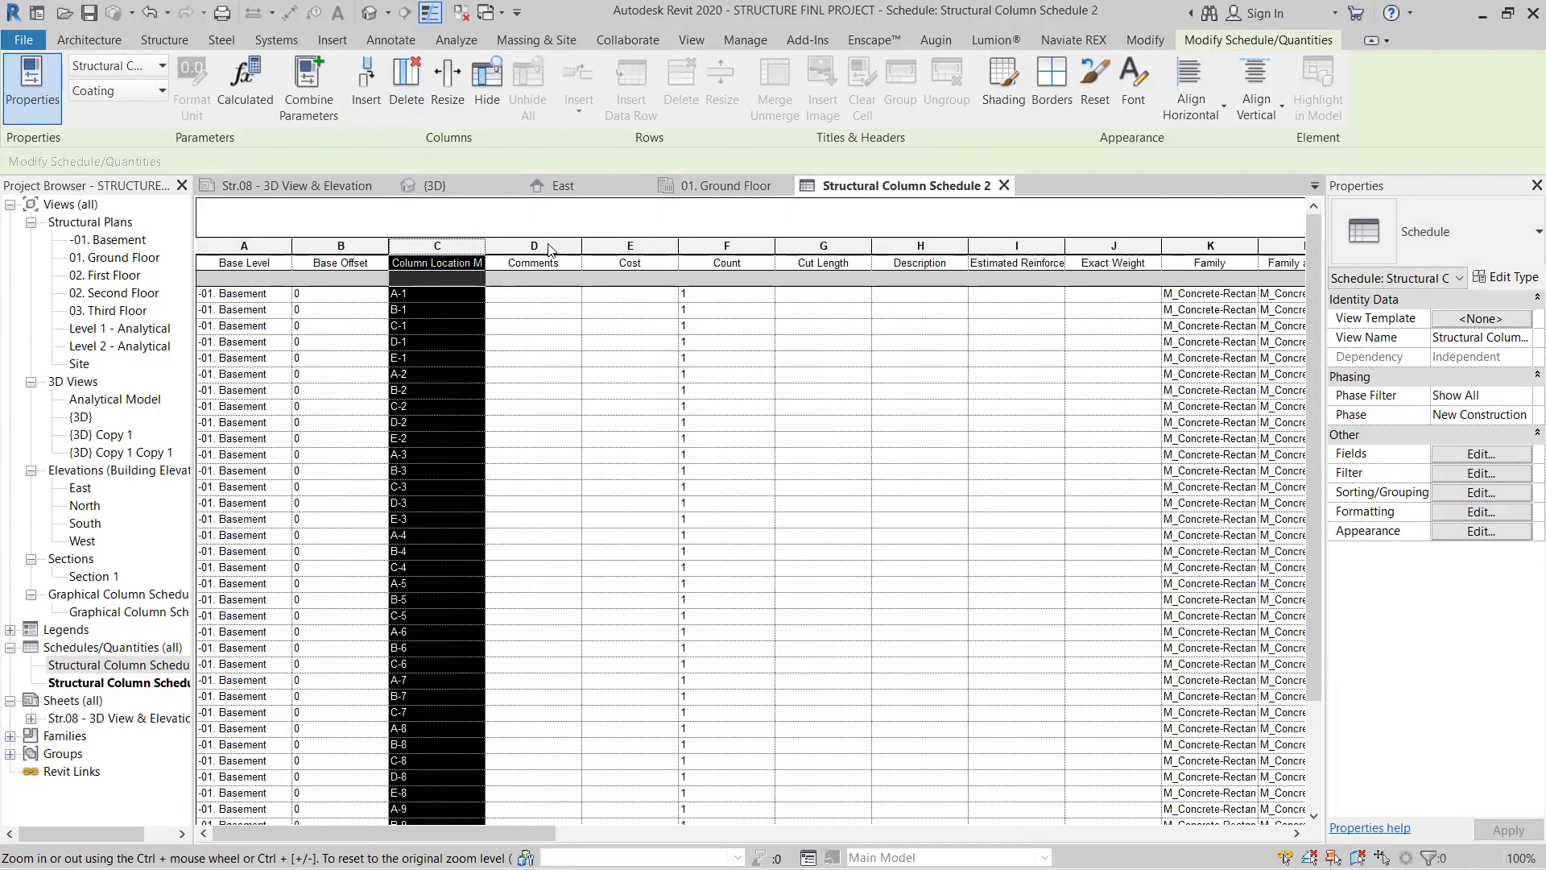
{"action": "left_click", "coordinate": [533, 256]}
{"action": "left_click_drag", "start_coordinate": [629, 256], "coordinate": [710, 251]}
{"action": "left_click_drag", "start_coordinate": [527, 256], "coordinate": [1079, 257]}
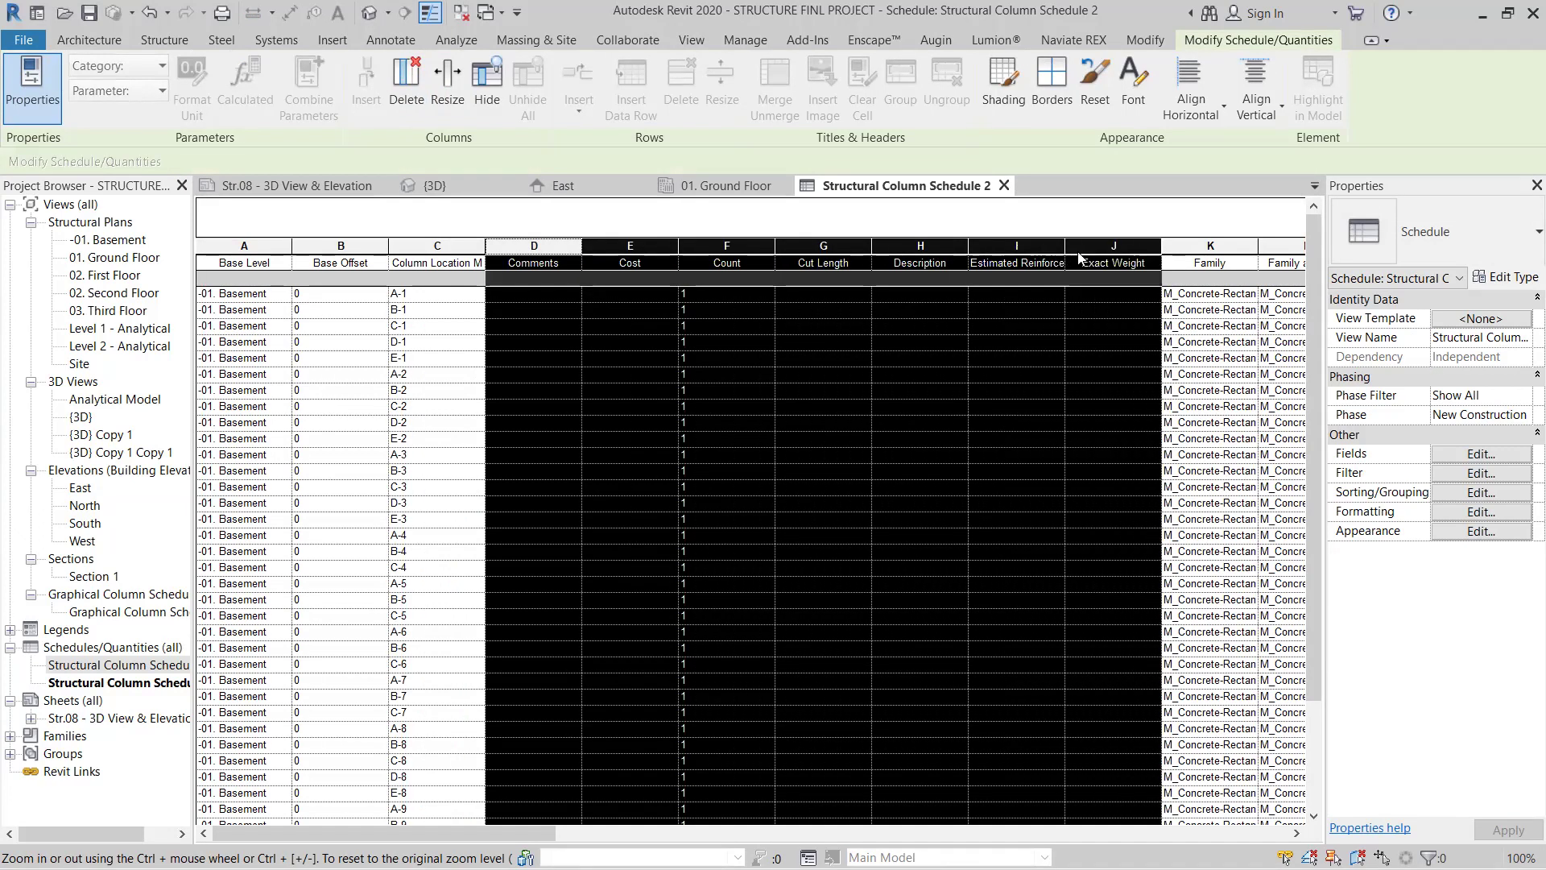
{"action": "left_click", "coordinate": [424, 89]}
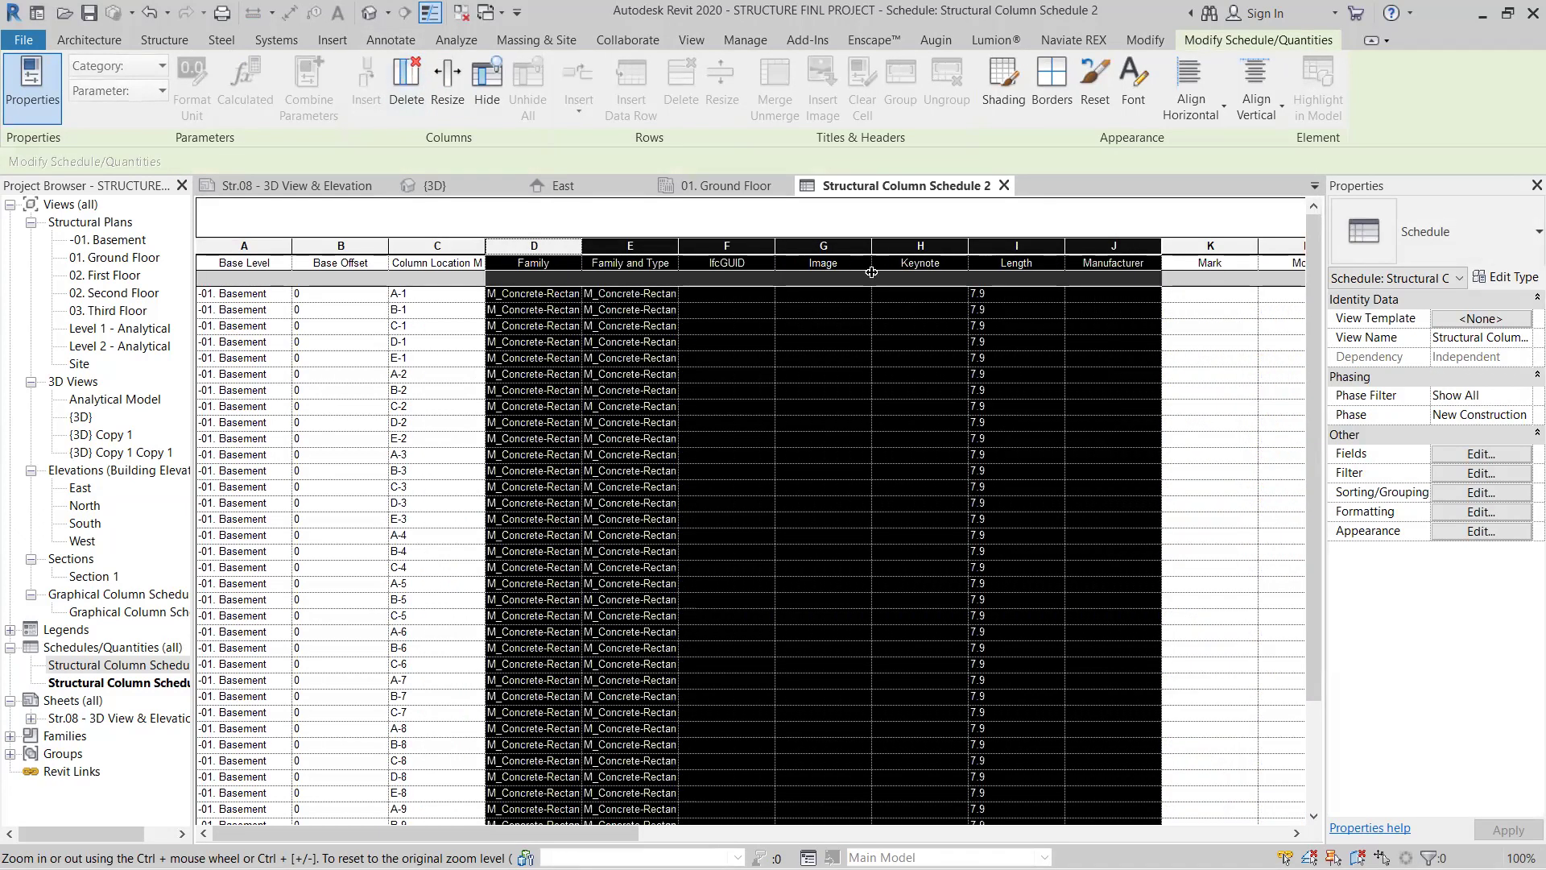
Step: Delete the IfcGUID, Image, Keynote, Manufacturer, Mark and Model columns while keeping the Length column
{"action": "left_click", "coordinate": [730, 245]}
{"action": "left_click", "coordinate": [905, 248], "text": "shift"}
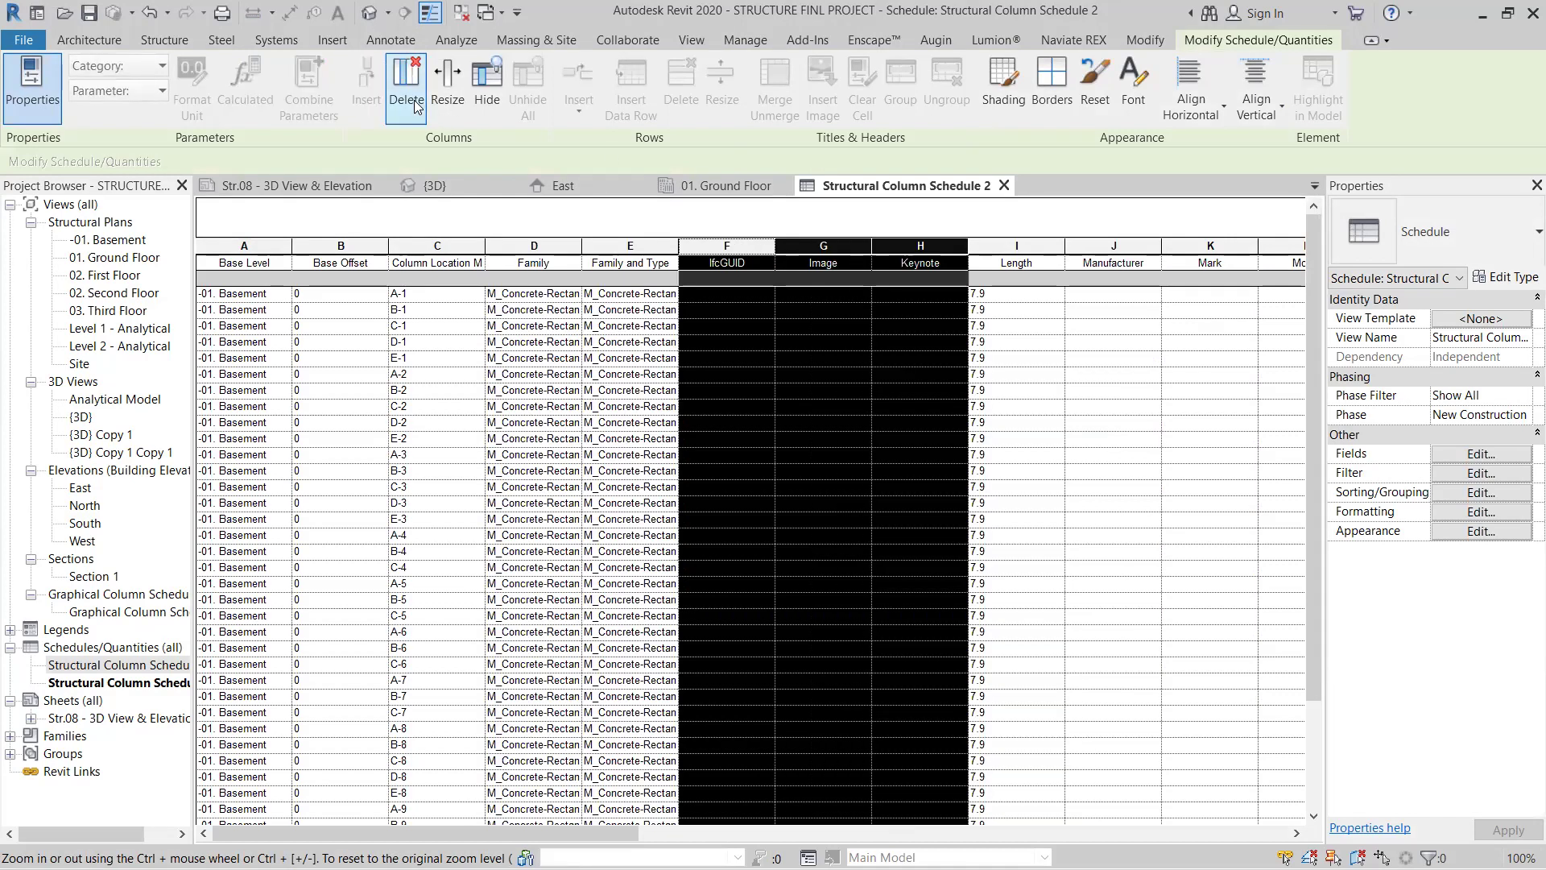
{"action": "key", "text": "Delete"}
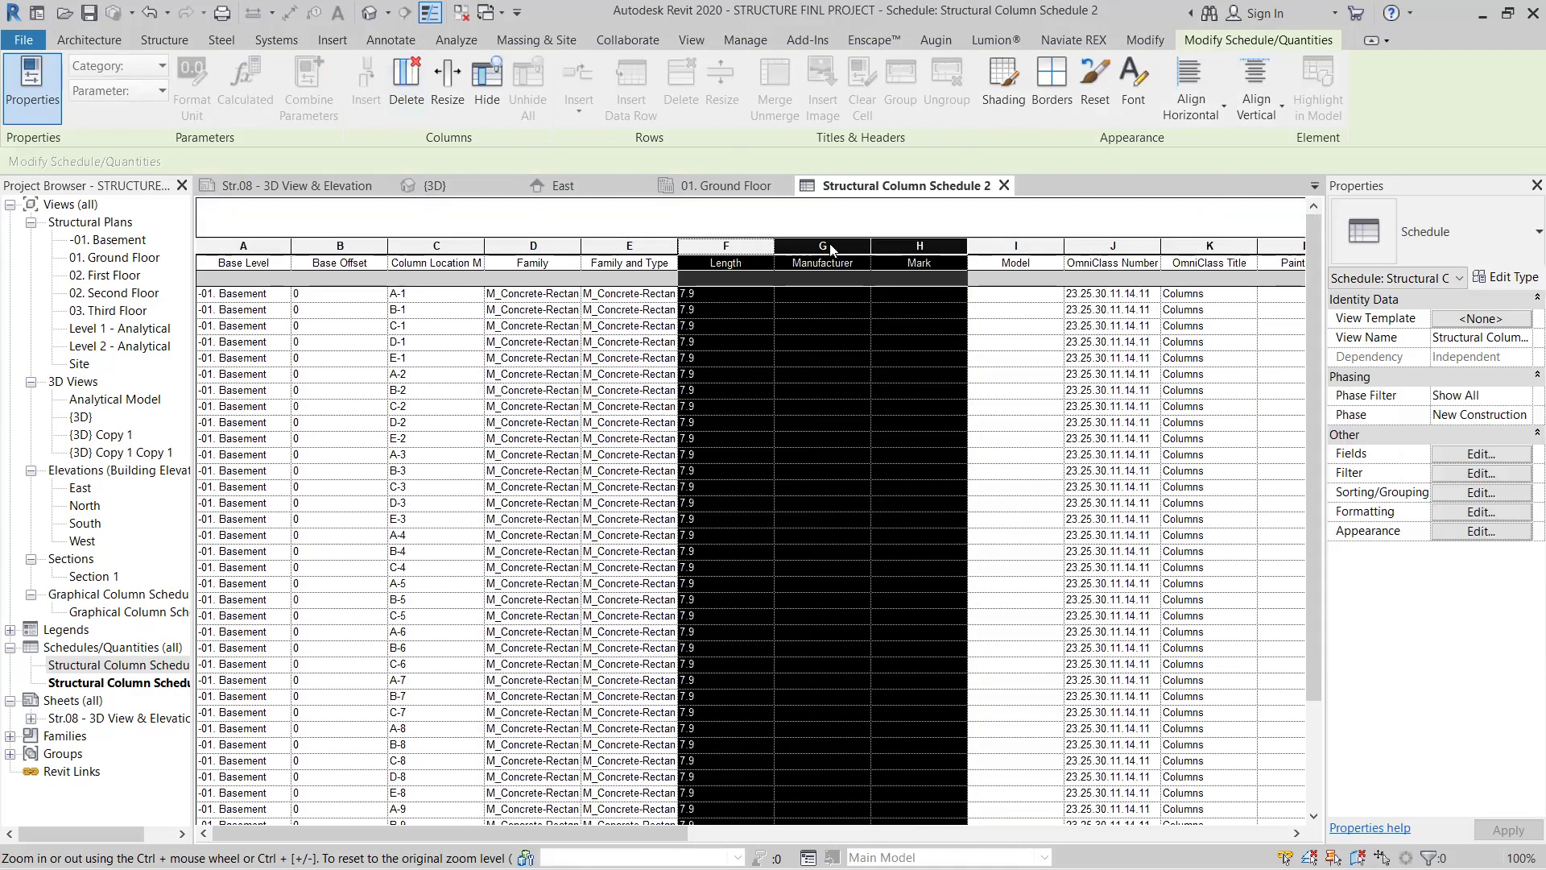
{"action": "left_click", "coordinate": [1003, 256], "text": "shift"}
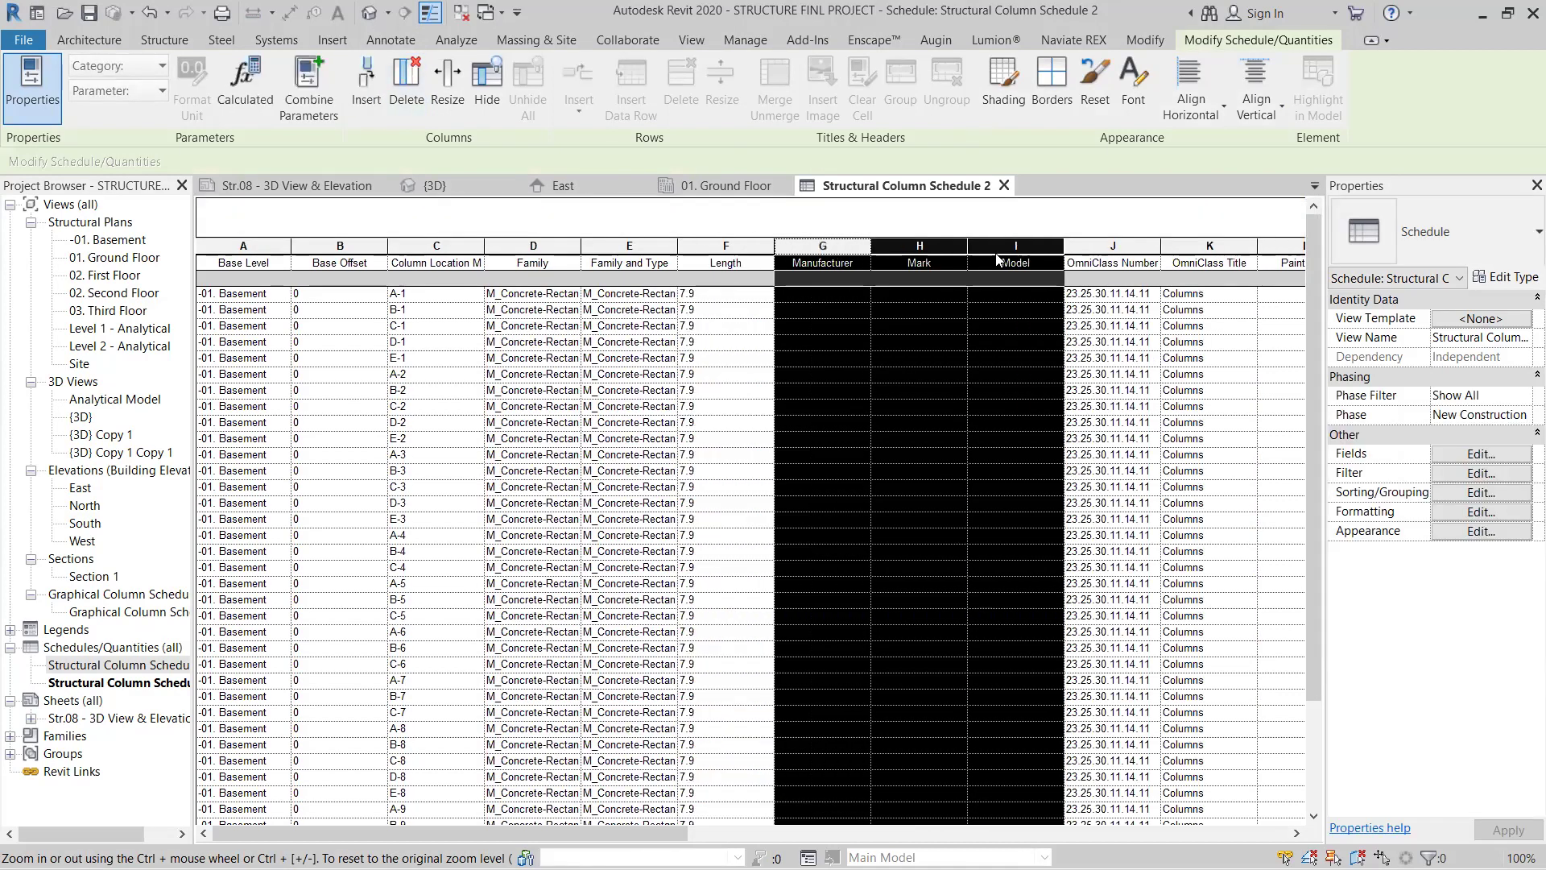
{"action": "left_click", "coordinate": [409, 101]}
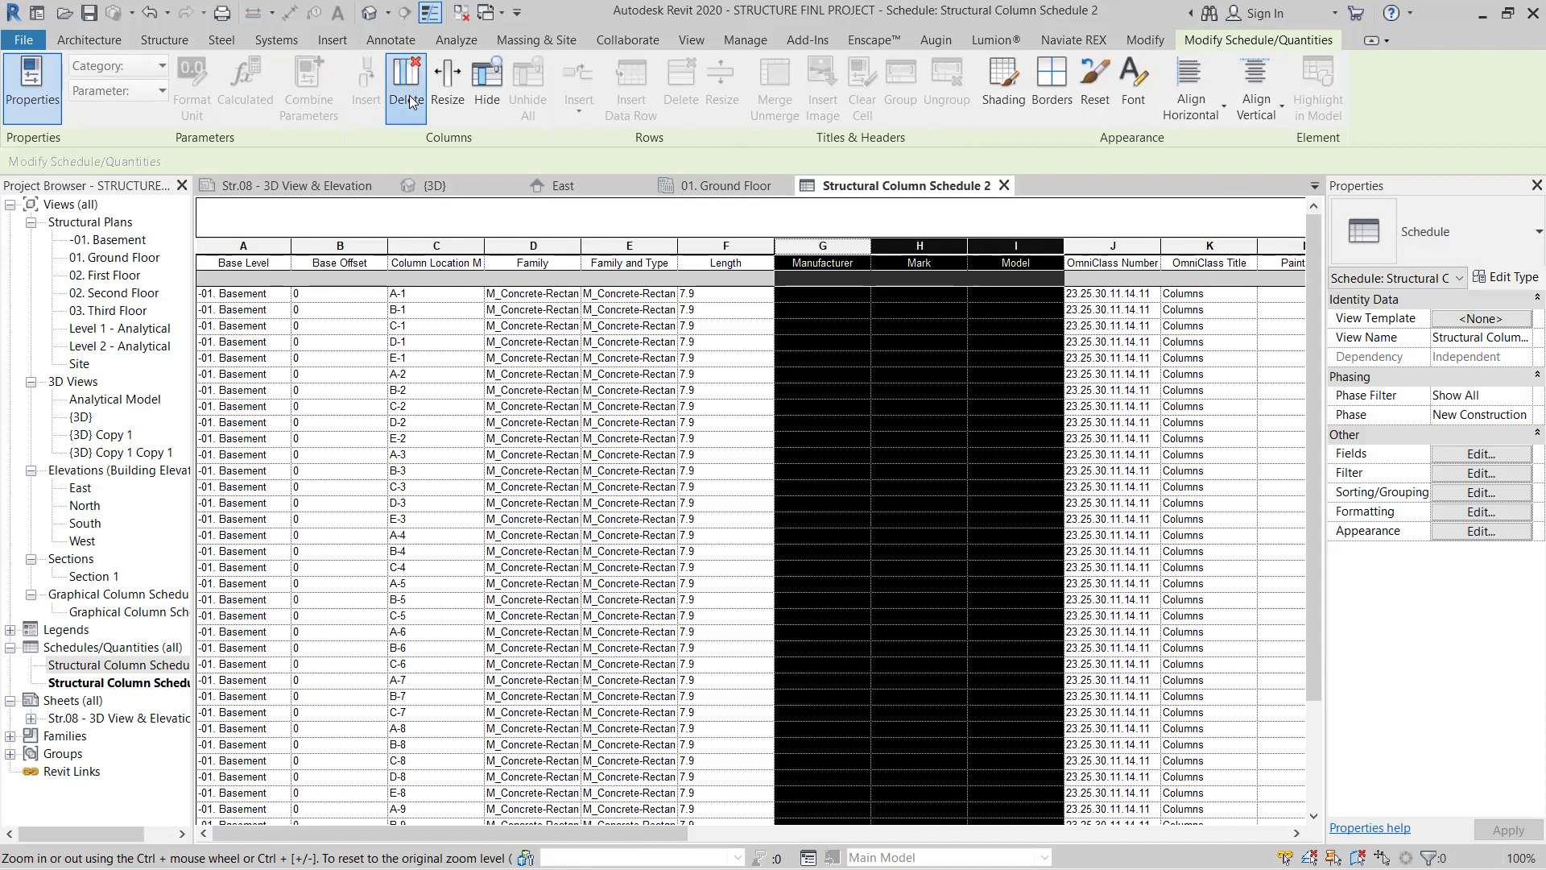
Step: Delete the OmniClass Number, OmniClass Title, Paint Area, Phase Created, Phase Demolished and Top Offset columns
{"action": "left_click", "coordinate": [960, 246]}
{"action": "key", "text": "Right"}
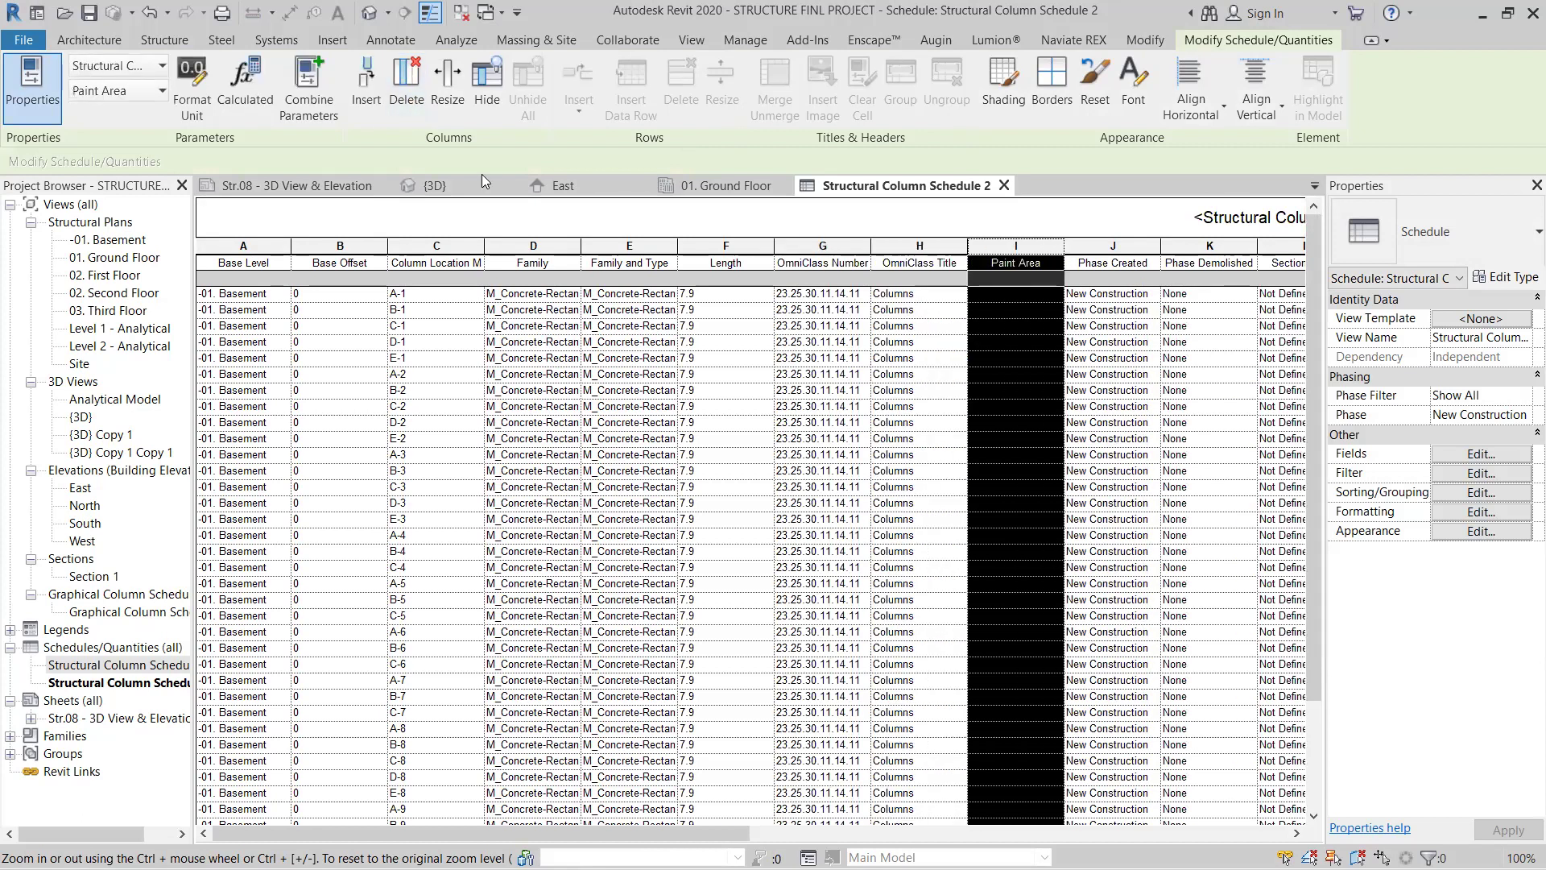
{"action": "left_click_drag", "start_coordinate": [852, 251], "coordinate": [1184, 261]}
{"action": "left_click", "coordinate": [404, 76]}
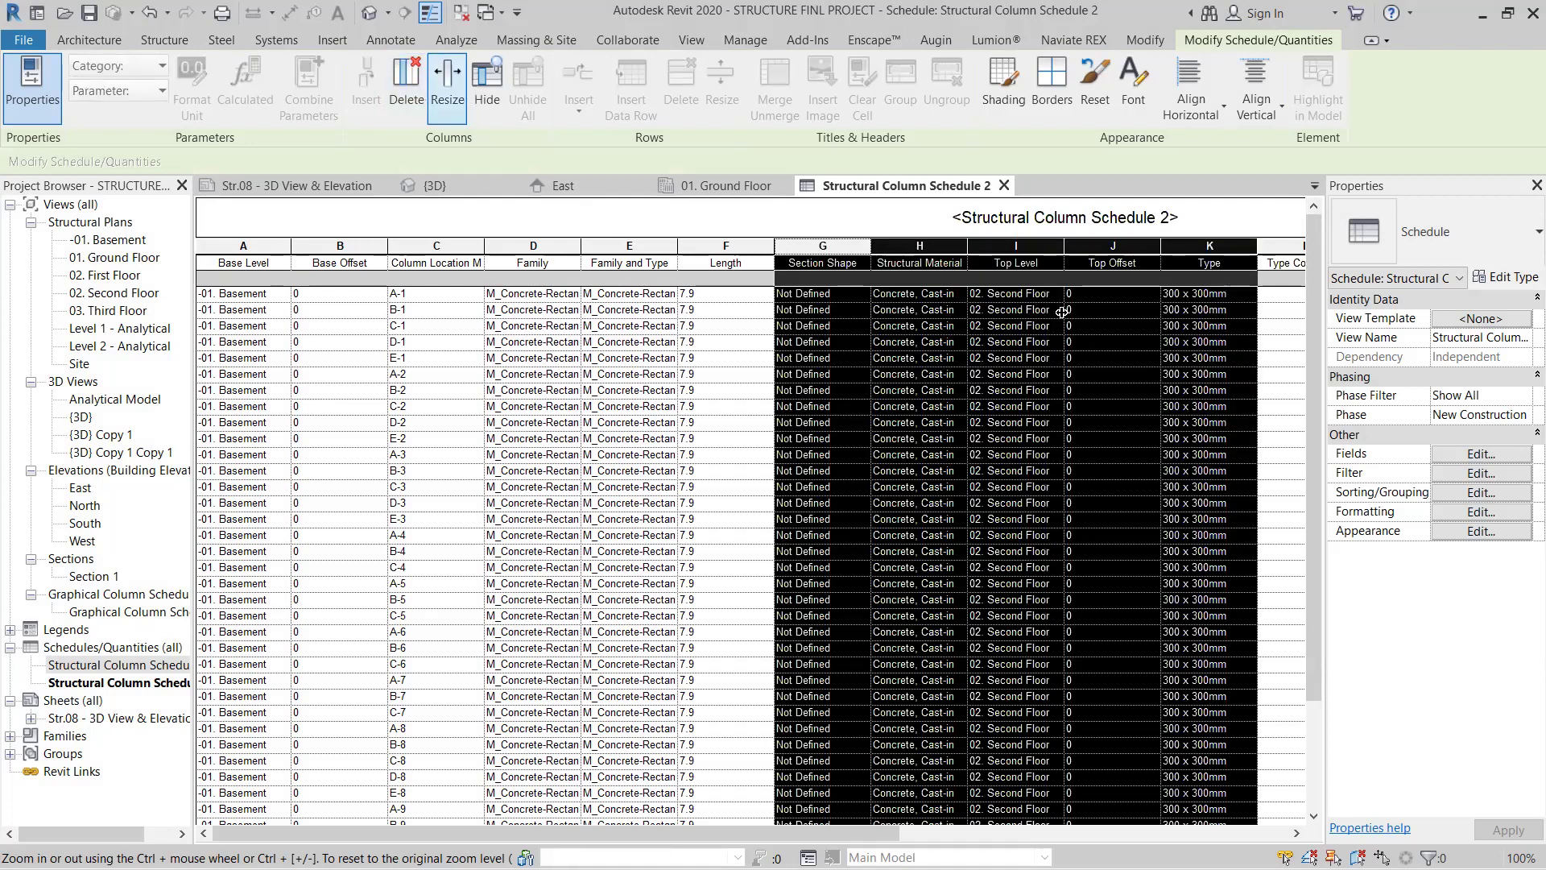
{"action": "left_click", "coordinate": [1145, 256]}
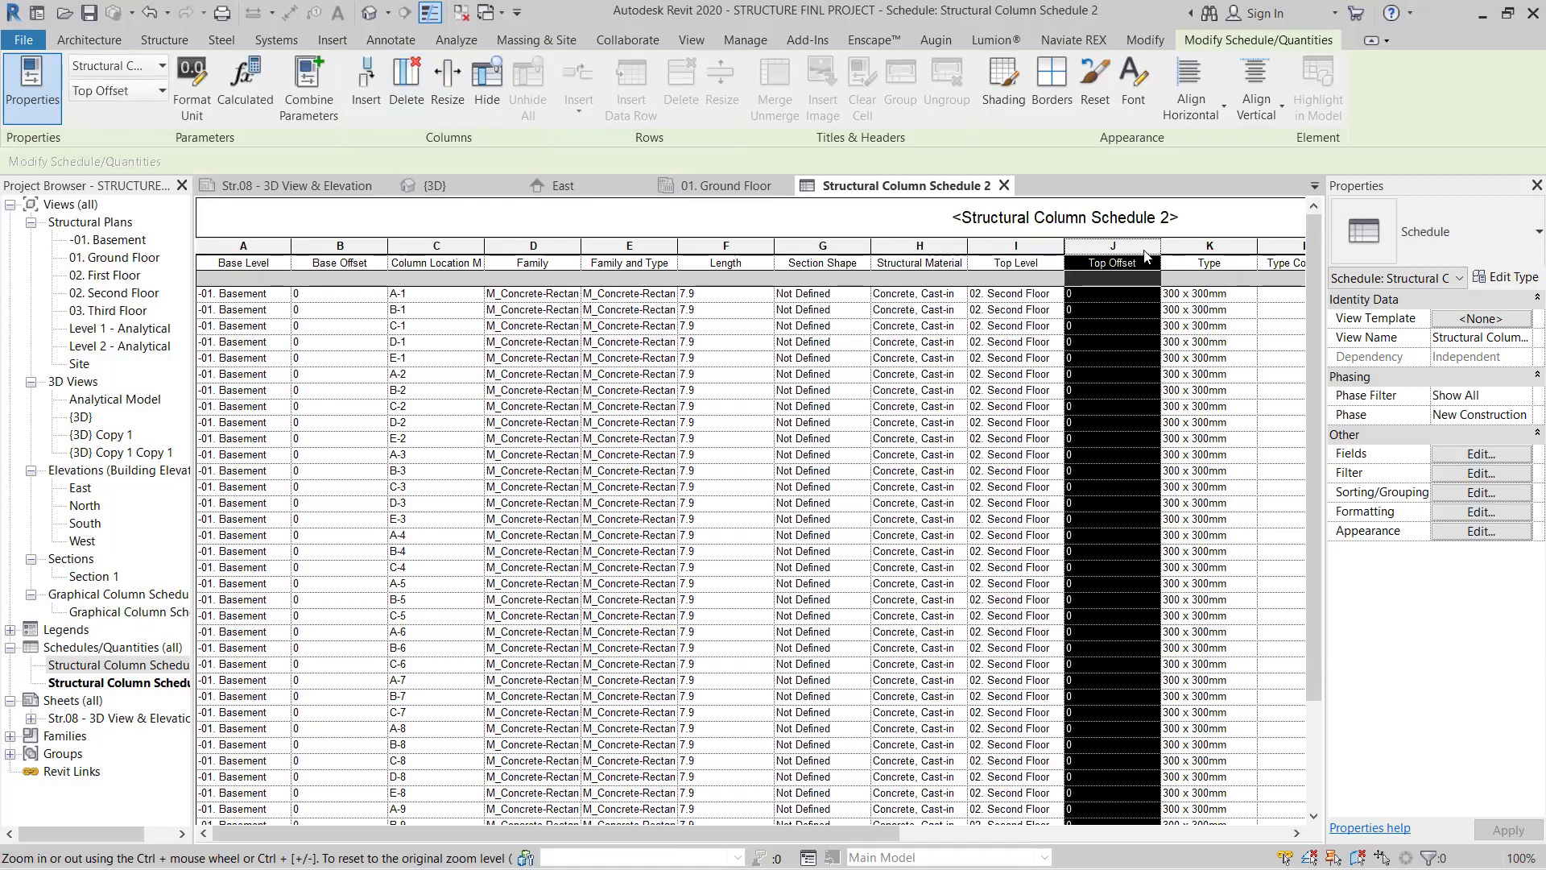
{"action": "left_click", "coordinate": [404, 82]}
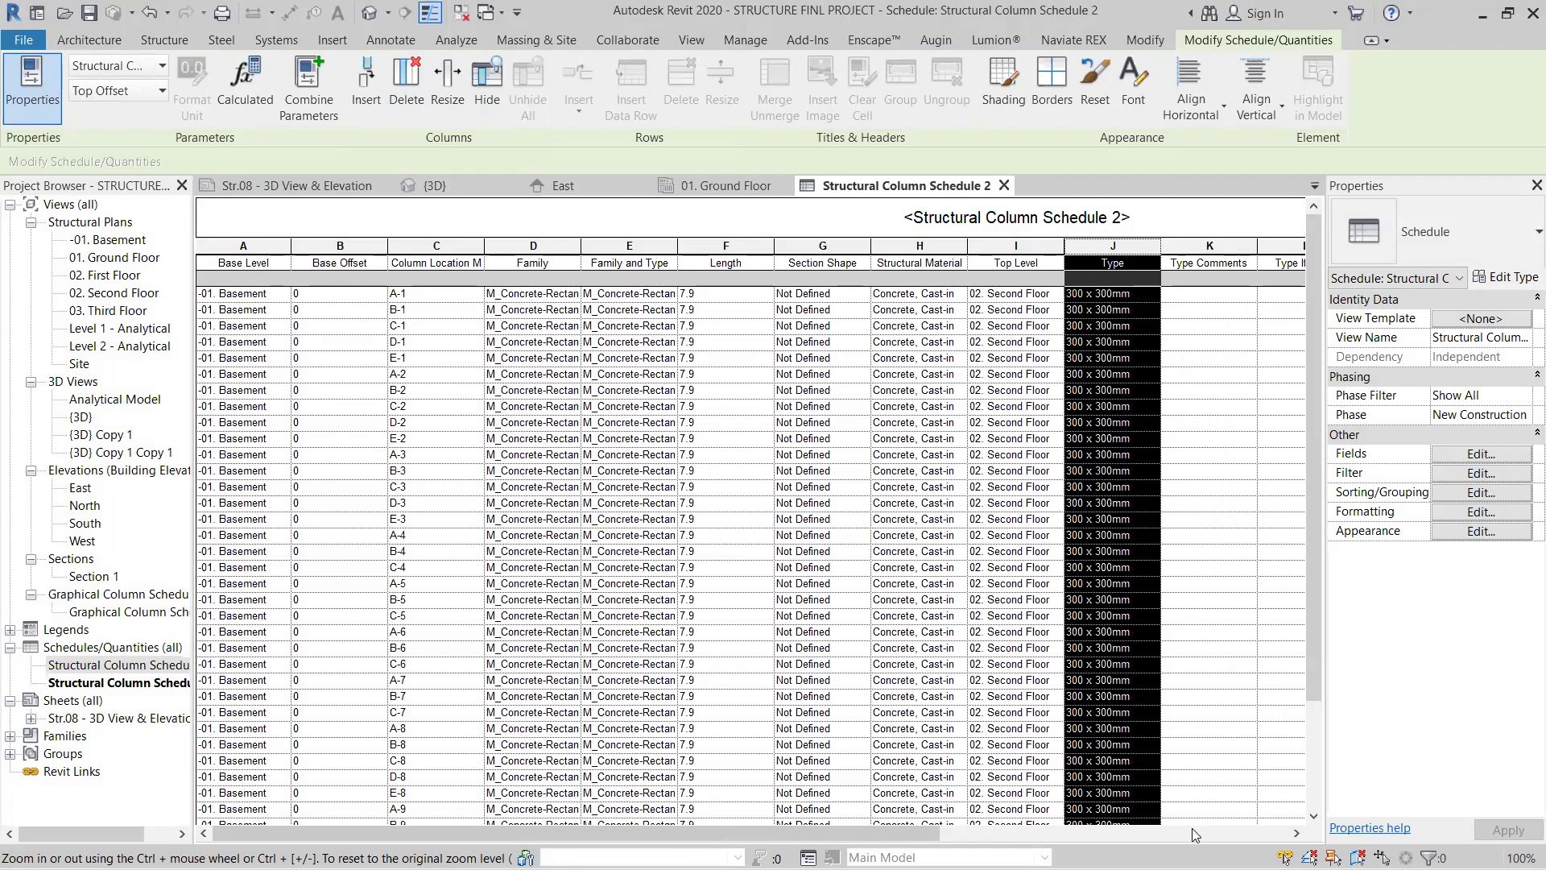
Step: Check the remaining schedule columns through to the end and delete the Section Shape and Structural Material columns
{"action": "scroll", "coordinate": [1001, 612], "scroll_direction": "right", "scroll_amount": 5}
{"action": "left_click", "coordinate": [1000, 600]}
{"action": "left_click_drag", "start_coordinate": [1036, 842], "coordinate": [541, 840]}
{"action": "scroll", "coordinate": [242, 625], "scroll_direction": "left", "scroll_amount": 3}
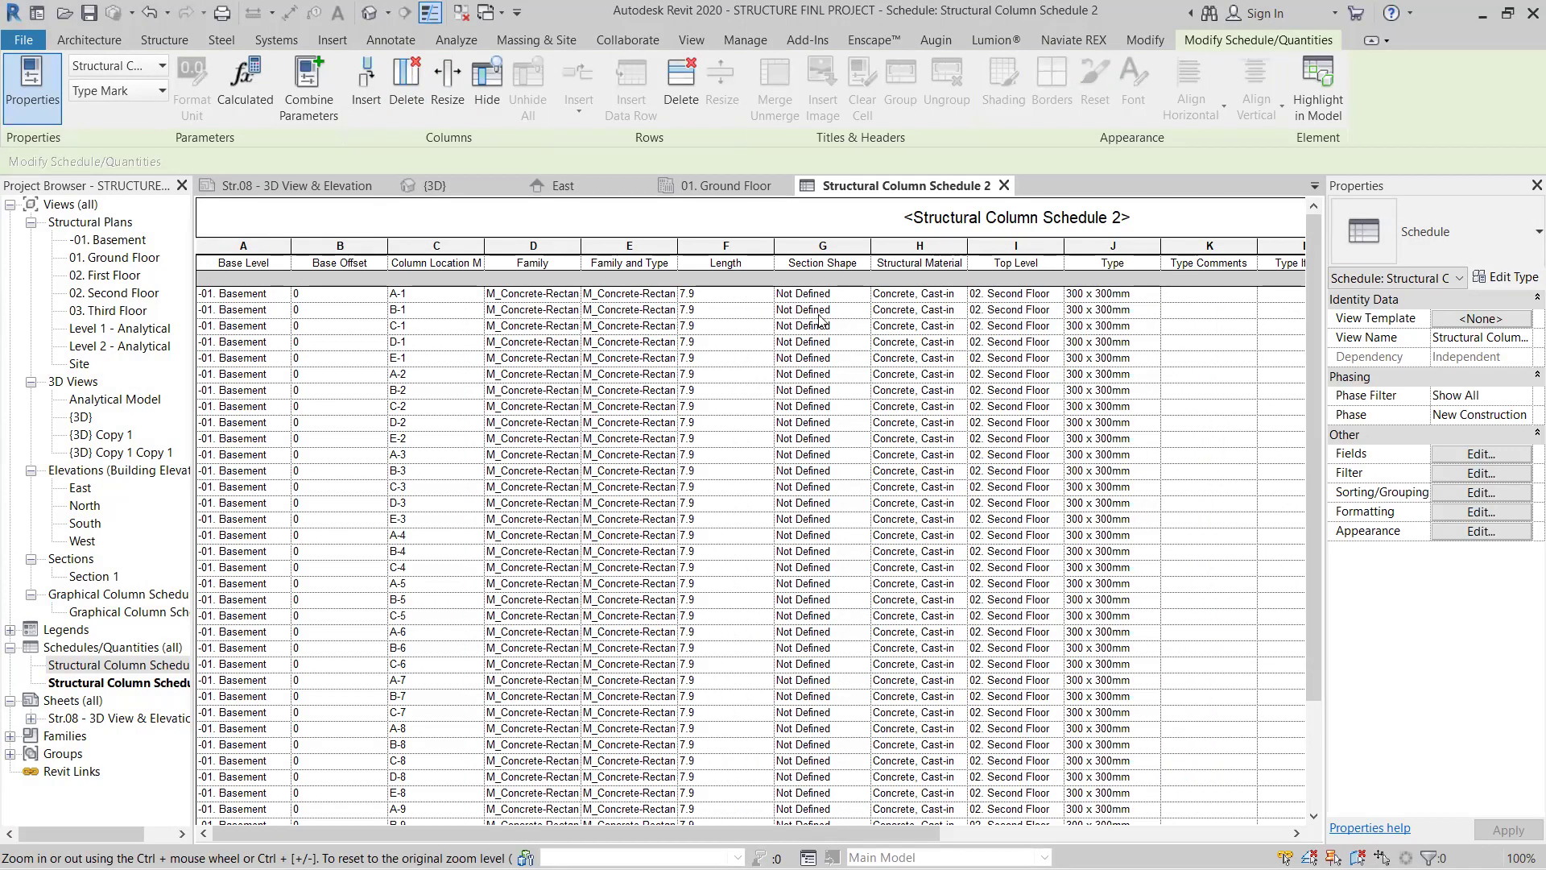
{"action": "left_click_drag", "start_coordinate": [834, 247], "coordinate": [937, 251]}
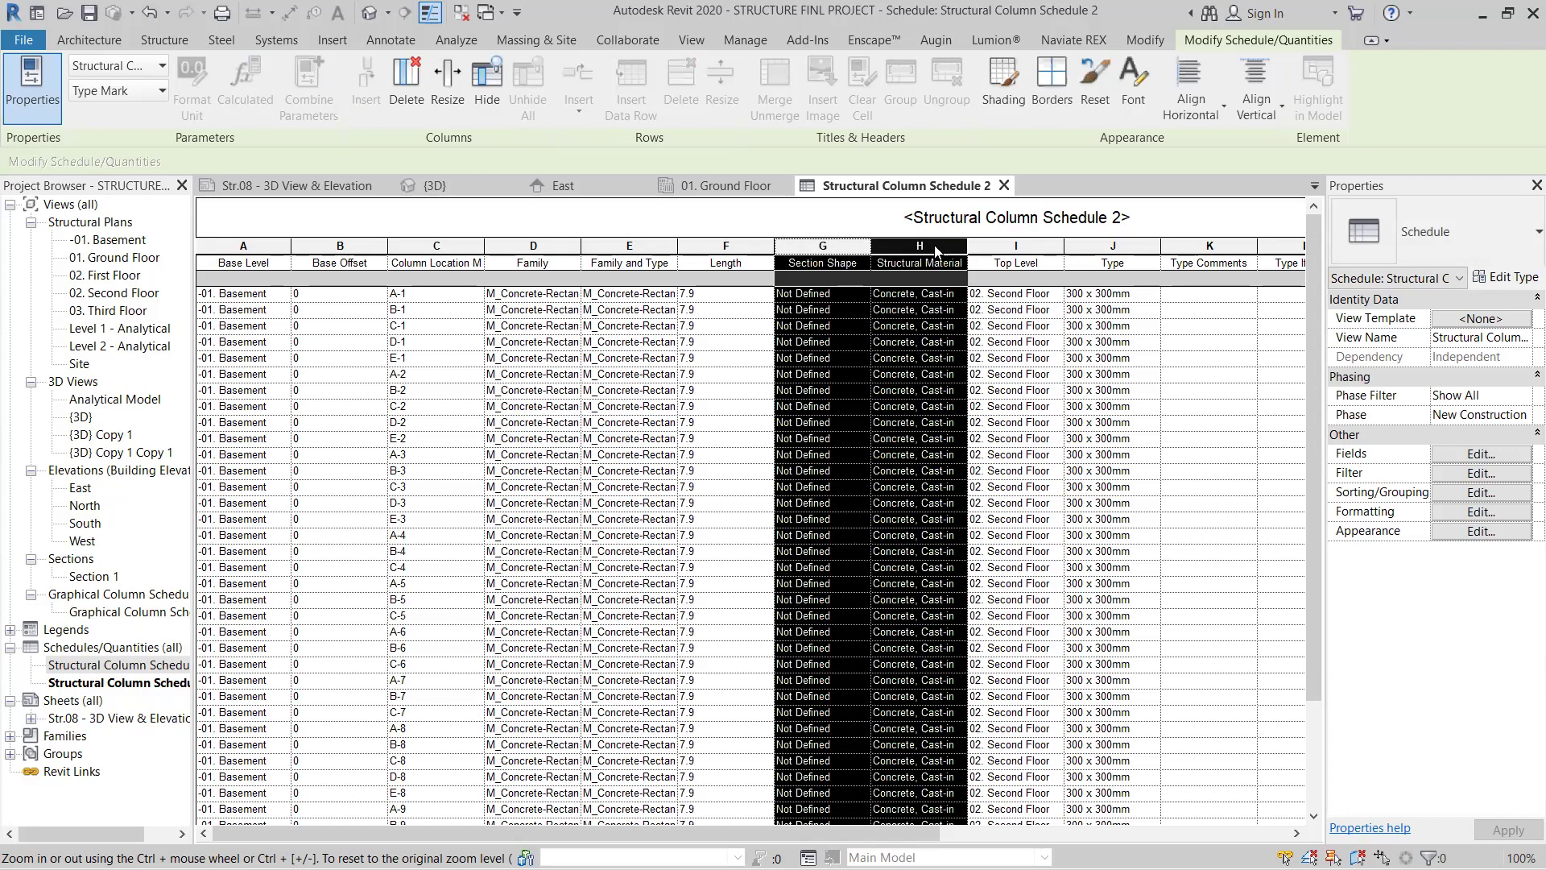
{"action": "left_click", "coordinate": [406, 80]}
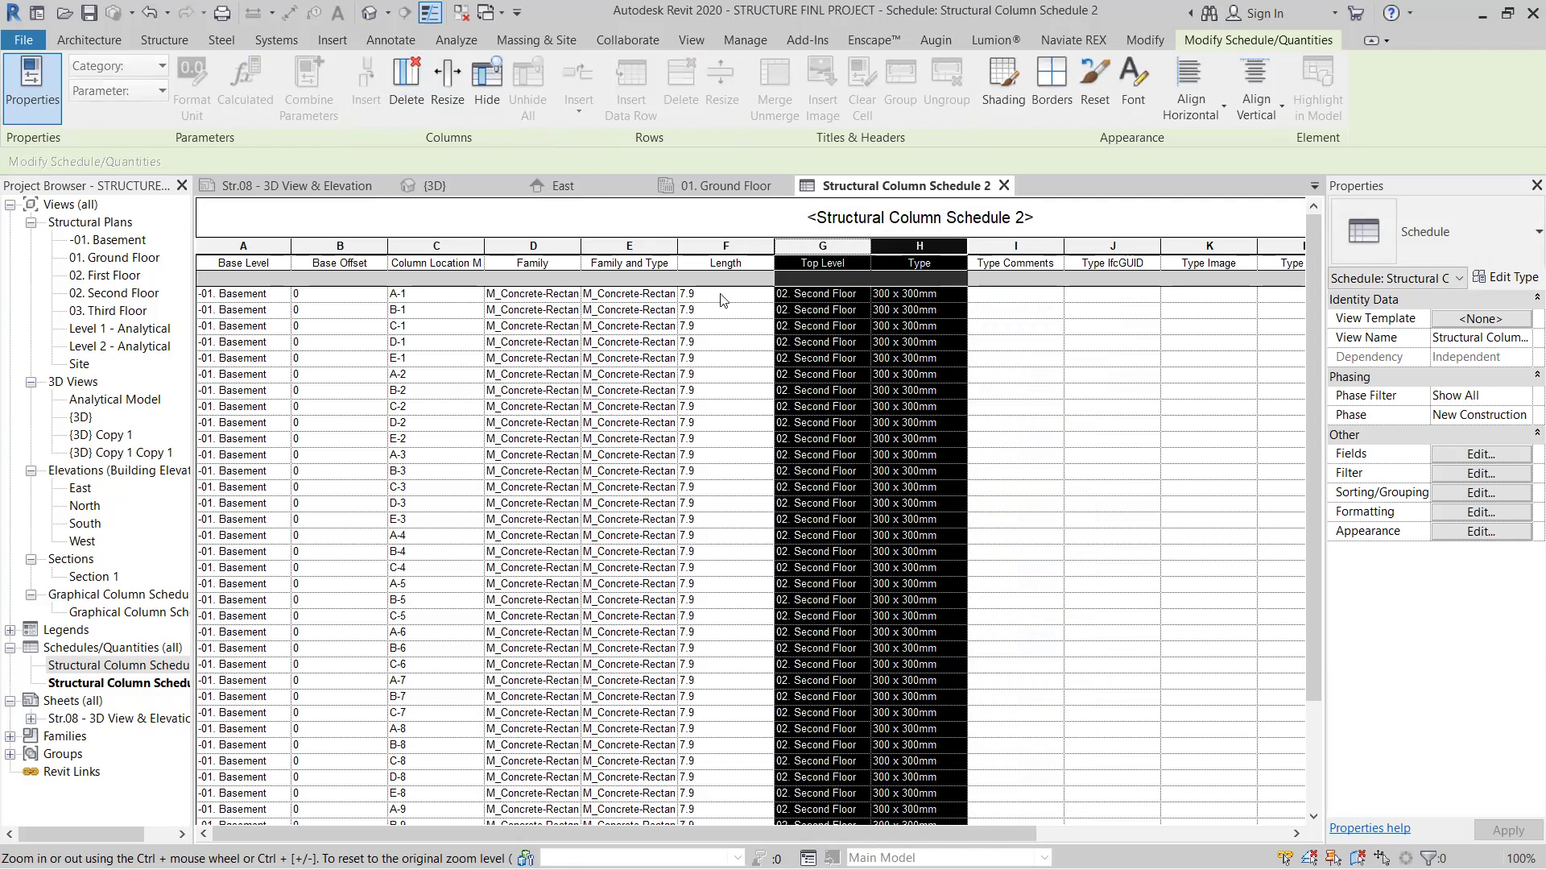
Step: Highlight the schedule's A-1 column in the model and locate it on the 01. Ground Floor plan relative to grid 1
{"action": "left_click", "coordinate": [427, 298]}
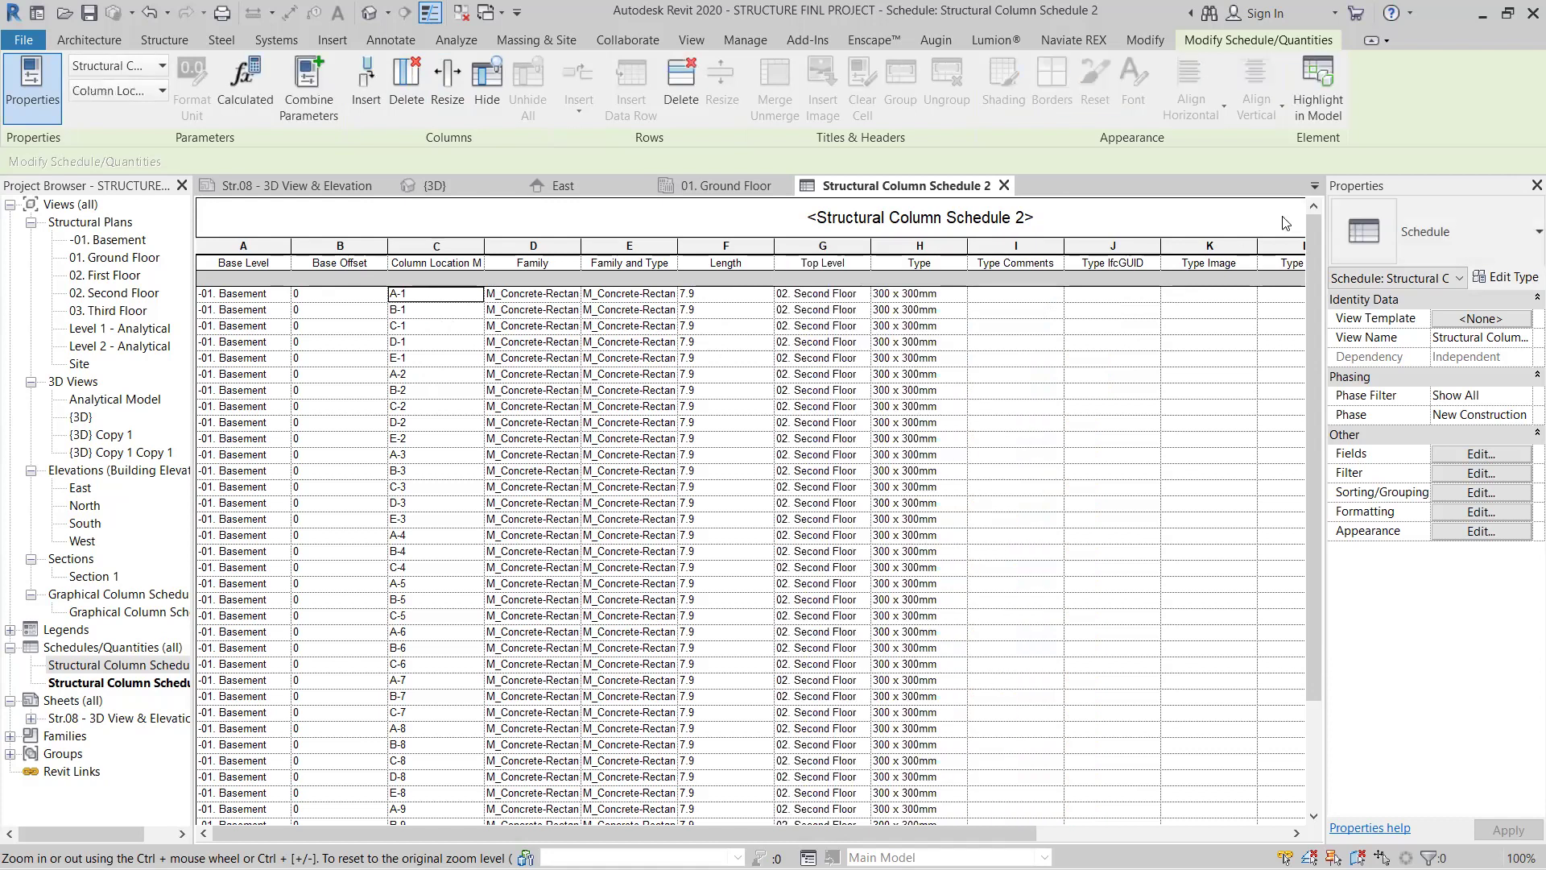
{"action": "left_click", "coordinate": [1321, 112]}
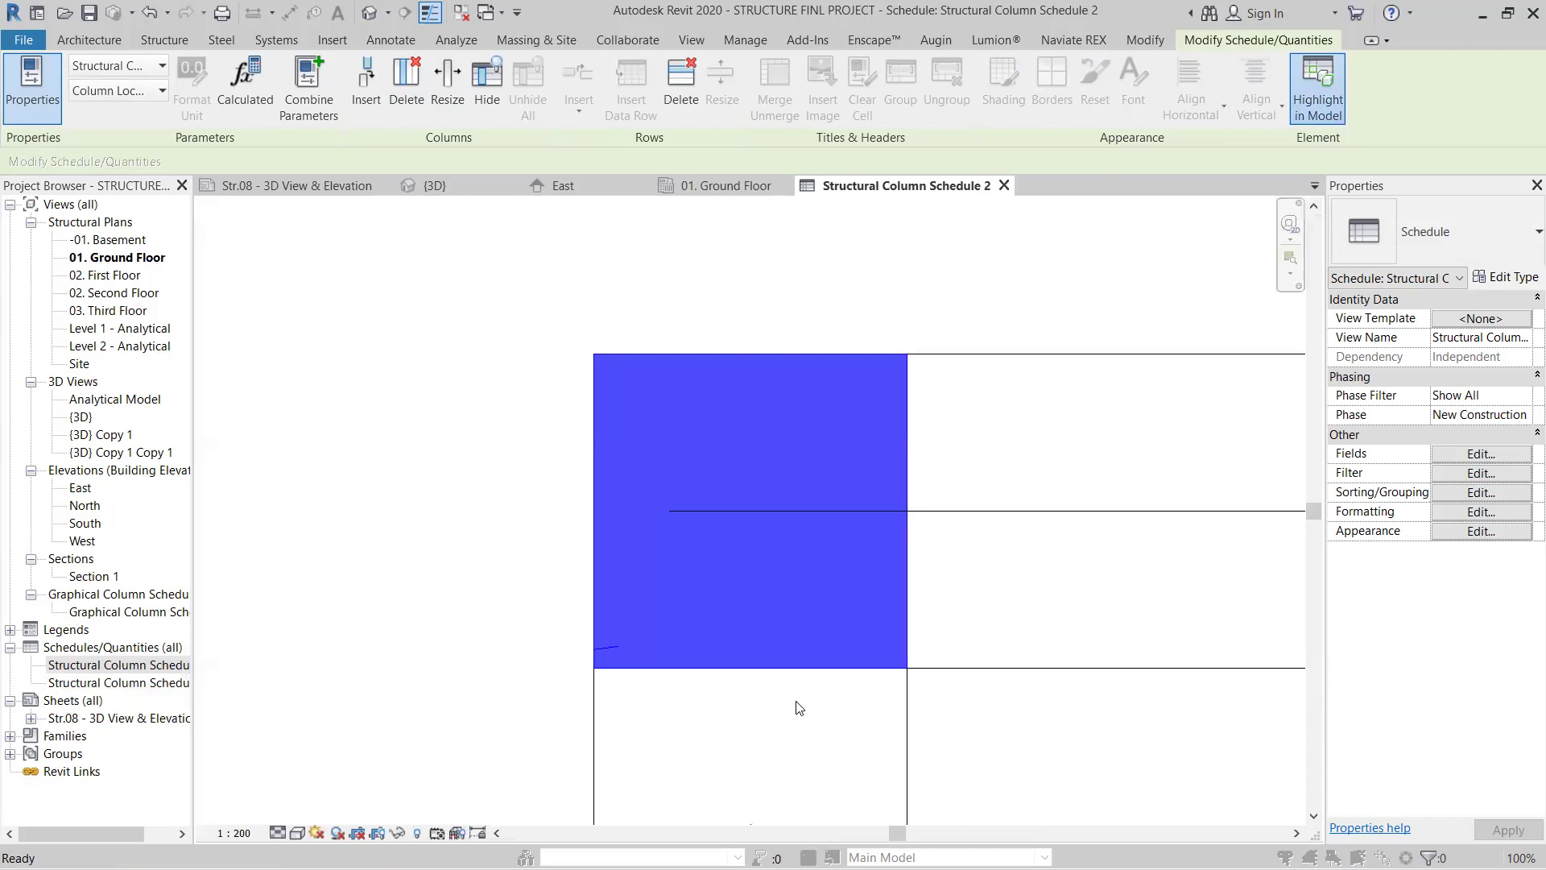
{"action": "left_click", "coordinate": [846, 475]}
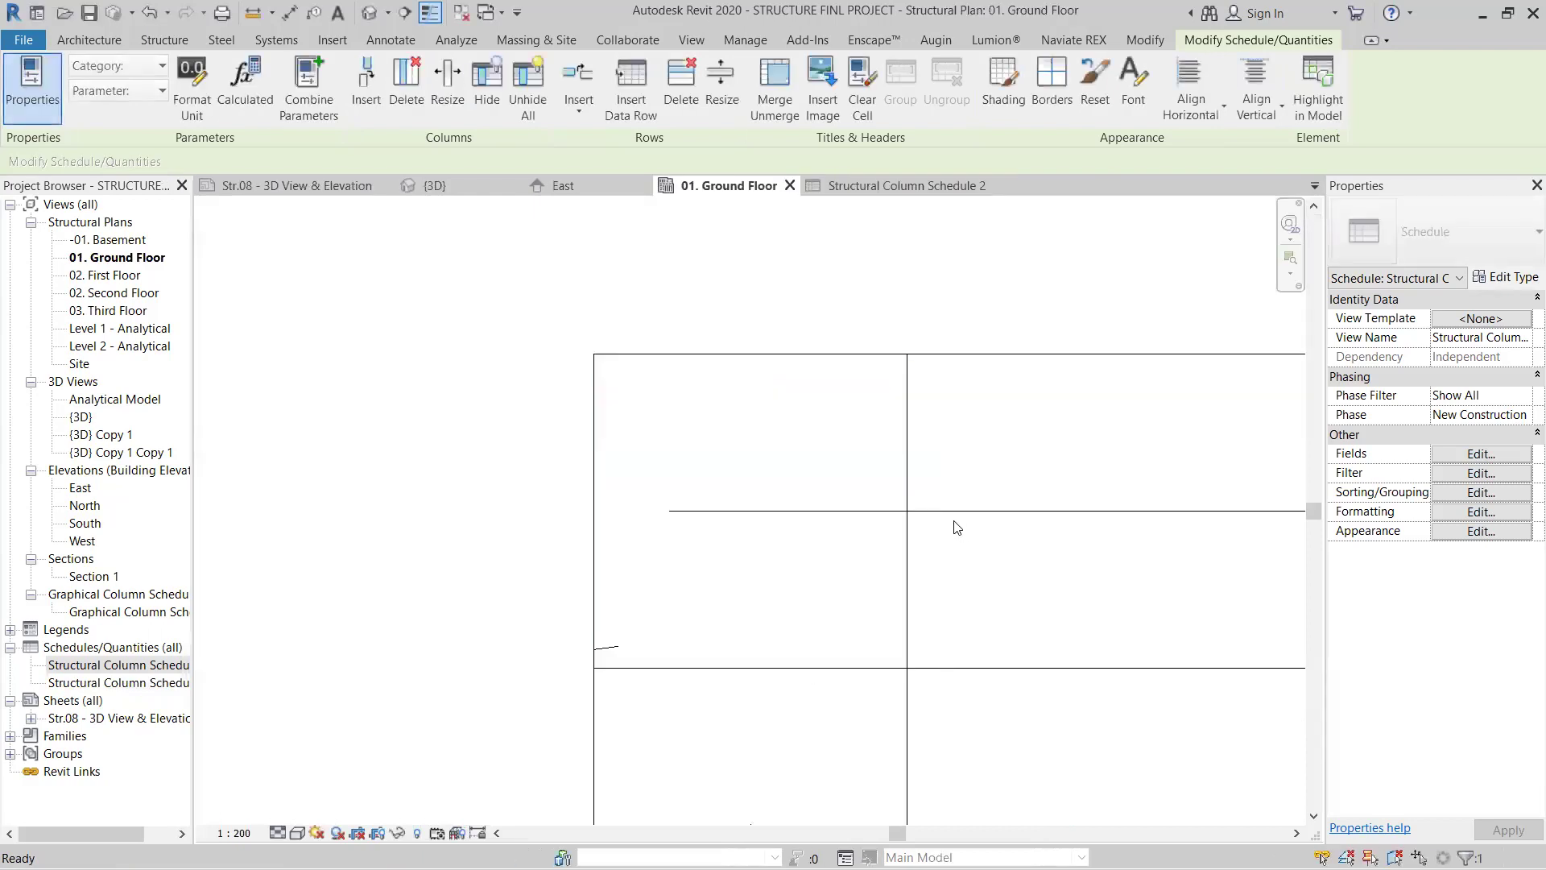
{"action": "middle_click_drag", "start_coordinate": [970, 546], "coordinate": [579, 486]}
{"action": "scroll", "coordinate": [579, 486], "scroll_direction": "down", "scroll_amount": 6}
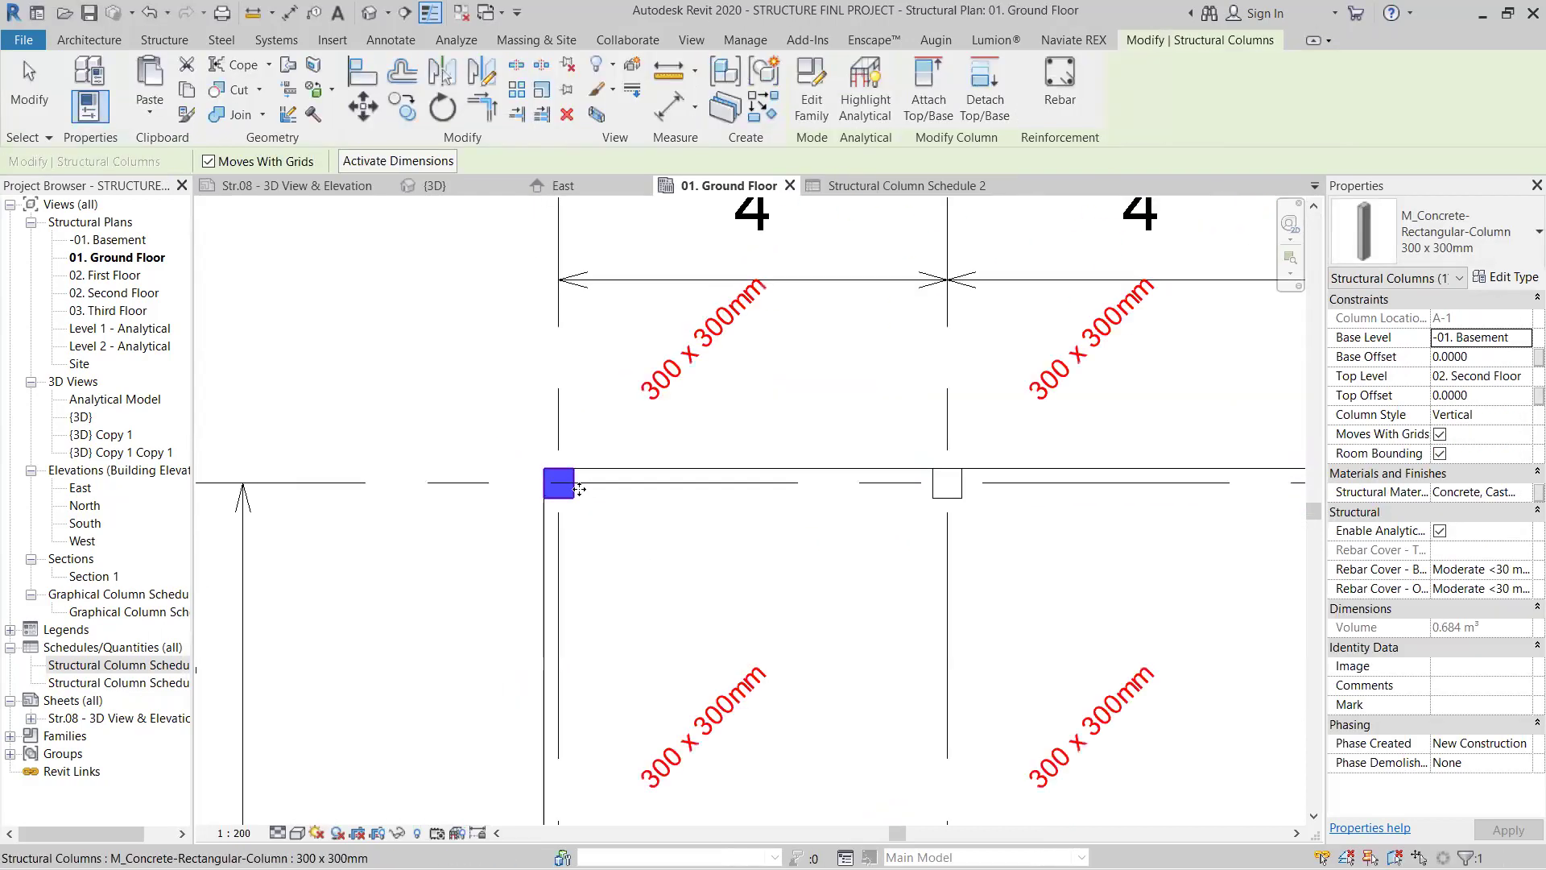
{"action": "scroll", "coordinate": [593, 508], "scroll_direction": "down", "scroll_amount": 5}
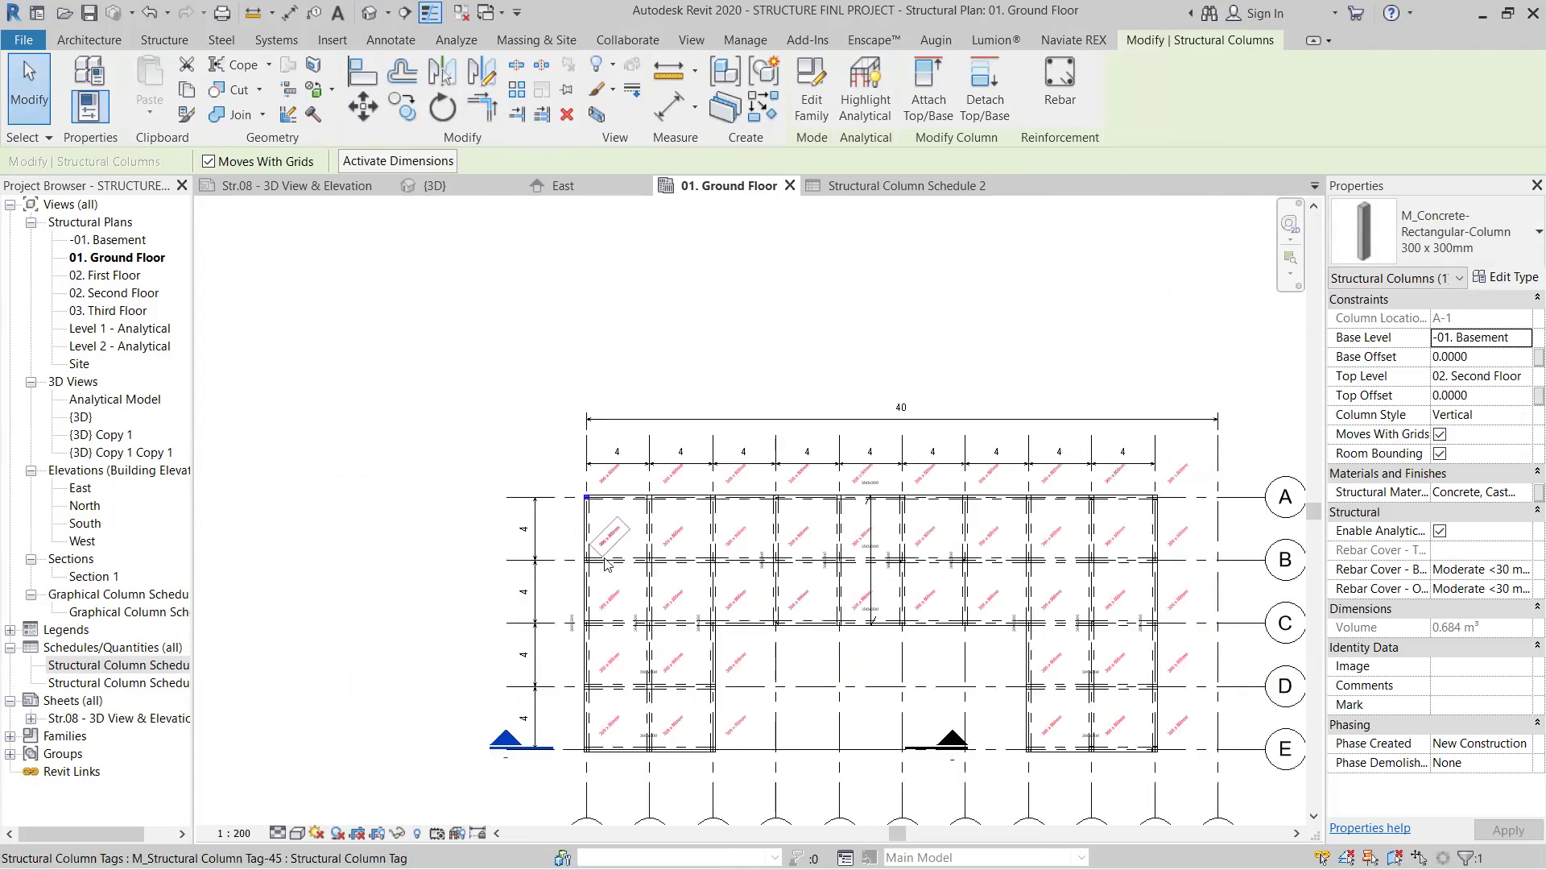
{"action": "middle_click_drag", "start_coordinate": [604, 768], "coordinate": [598, 676]}
{"action": "scroll", "coordinate": [581, 728], "scroll_direction": "up", "scroll_amount": 3}
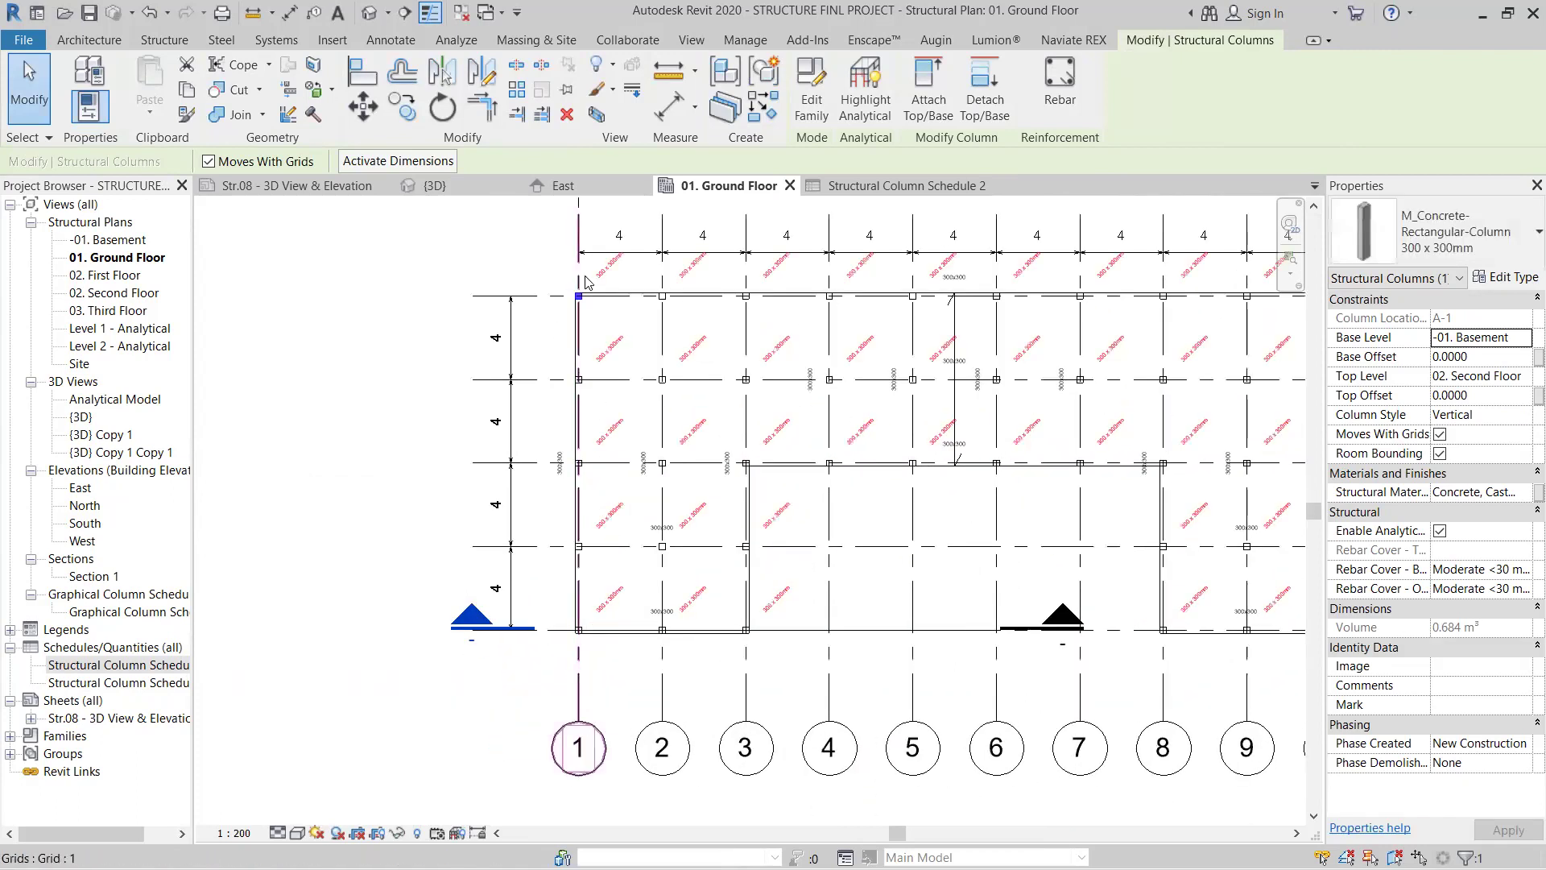
Step: Show the grid bubble at the left end of grid line A on the ground floor plan
{"action": "scroll", "coordinate": [357, 367], "scroll_direction": "up", "scroll_amount": 3}
{"action": "left_click", "coordinate": [367, 354]}
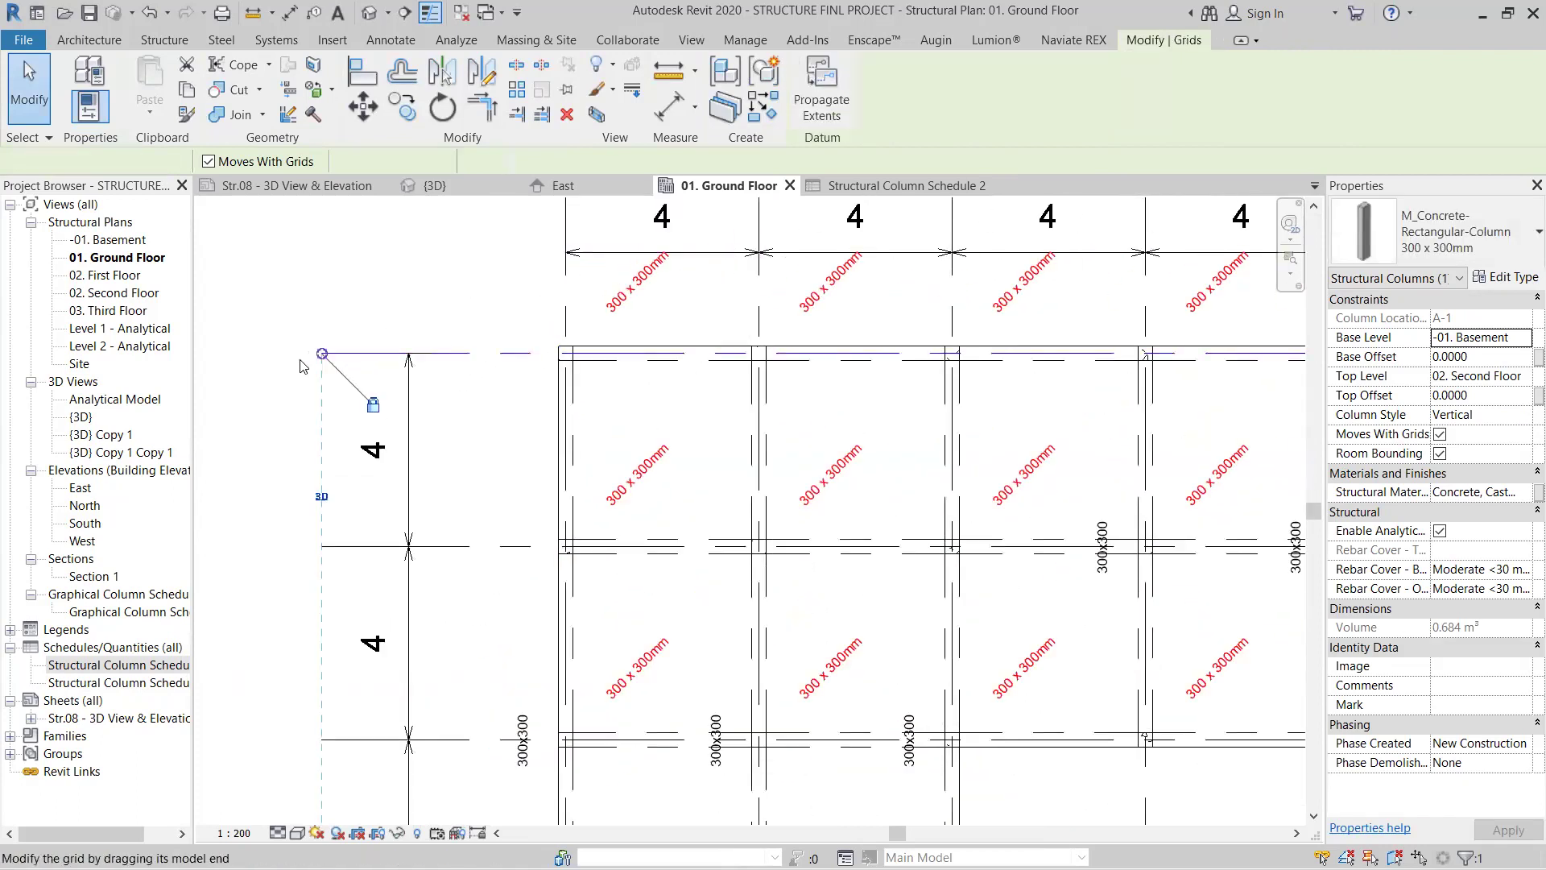
{"action": "scroll", "coordinate": [245, 390], "scroll_direction": "down", "scroll_amount": 3}
{"action": "scroll", "coordinate": [246, 391], "scroll_direction": "down", "scroll_amount": 1}
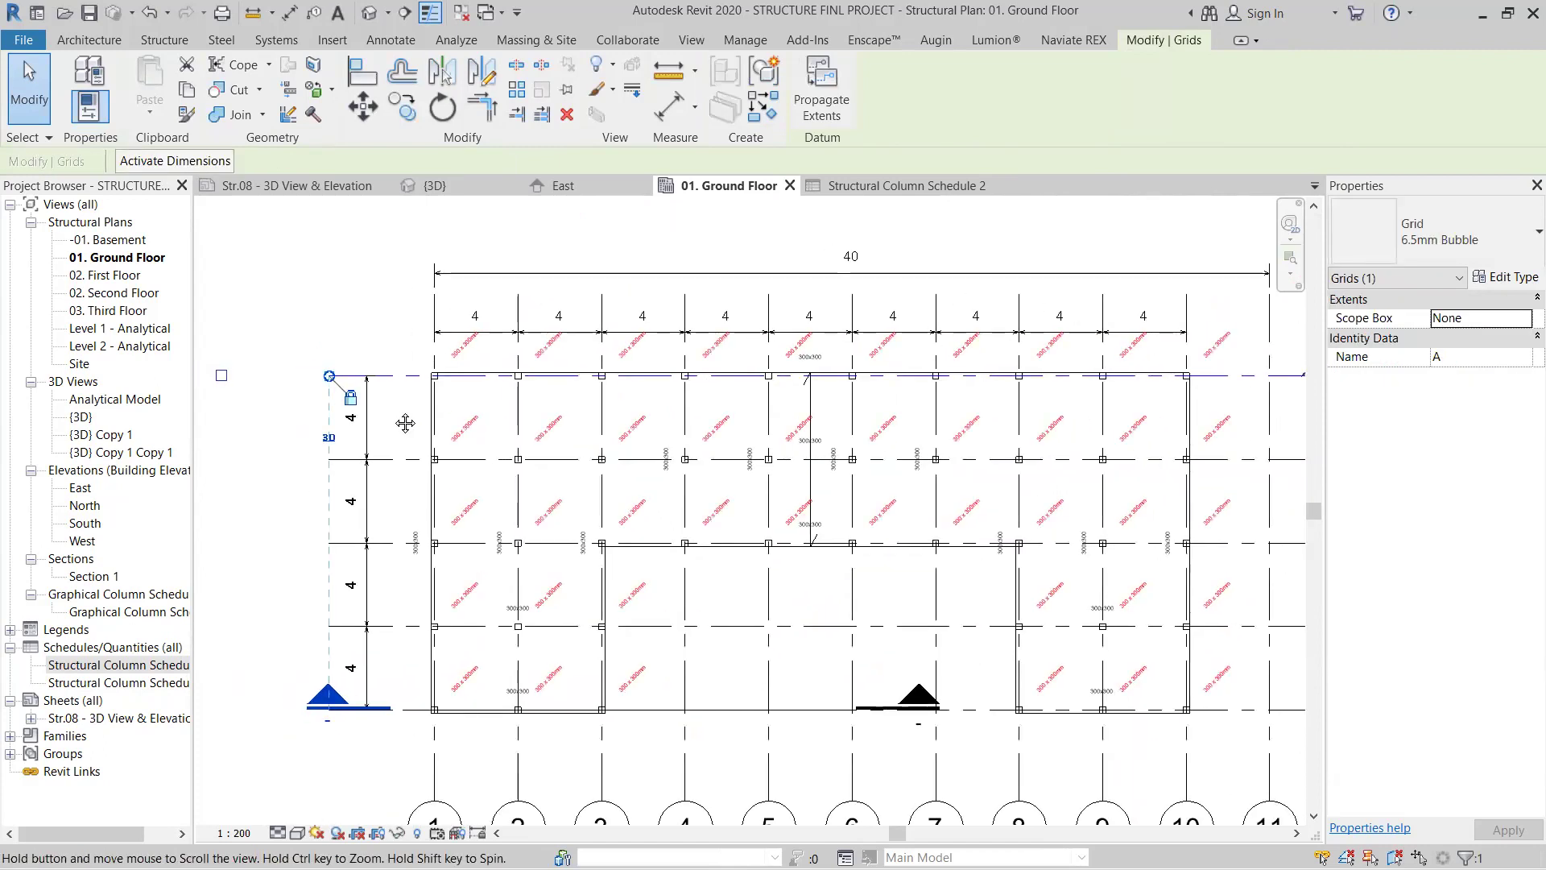
{"action": "left_click", "coordinate": [351, 397]}
{"action": "key", "text": "Escape"}
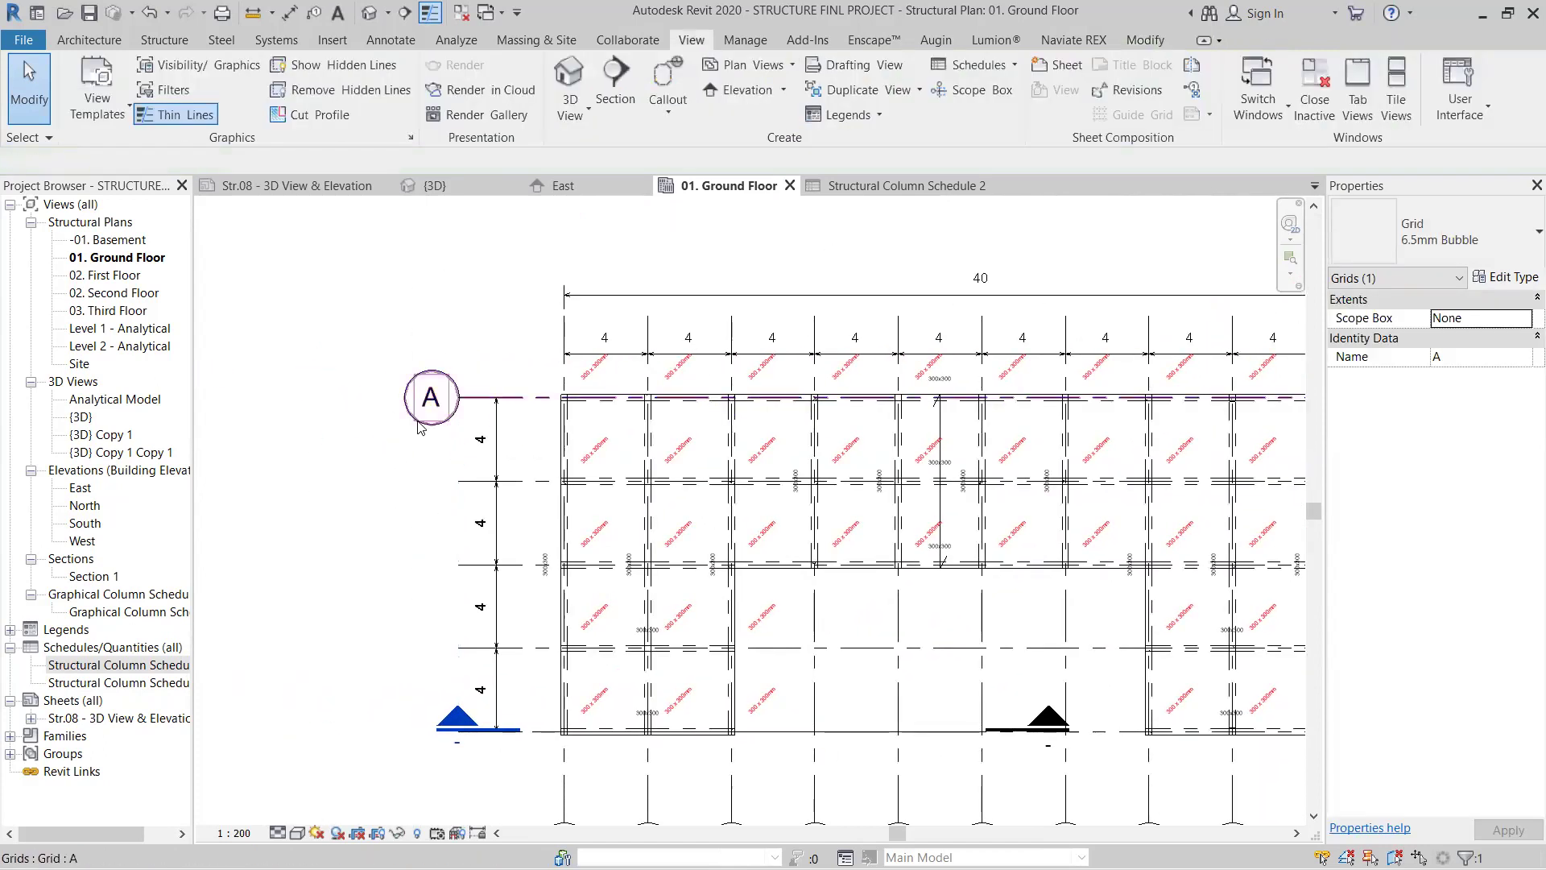
{"action": "scroll", "coordinate": [431, 415], "scroll_direction": "up", "scroll_amount": 2}
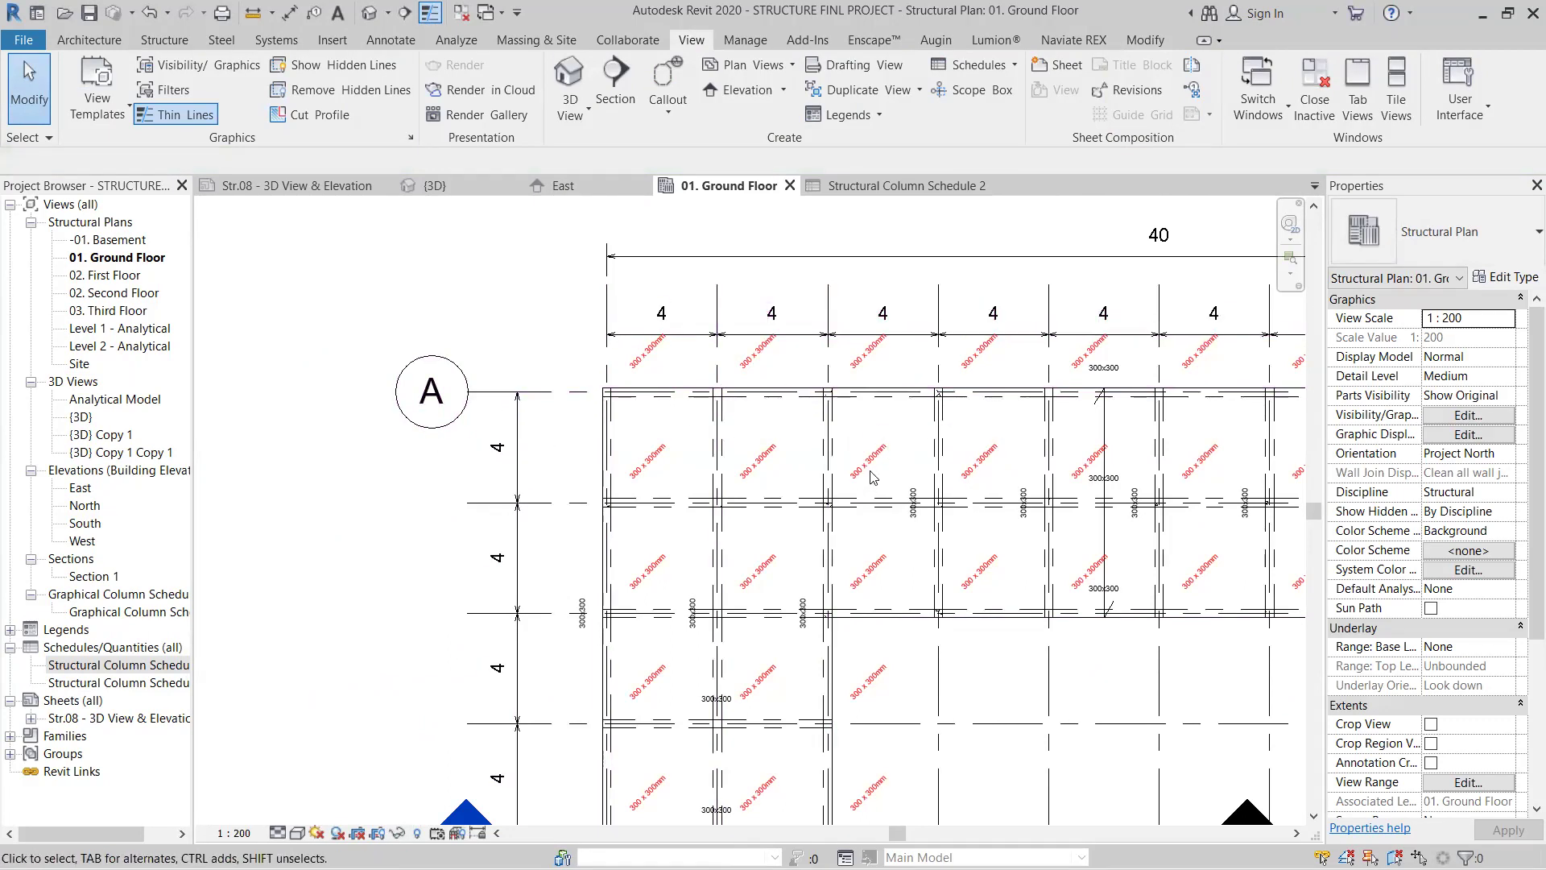
{"action": "middle_click_drag", "start_coordinate": [777, 379], "coordinate": [560, 258]}
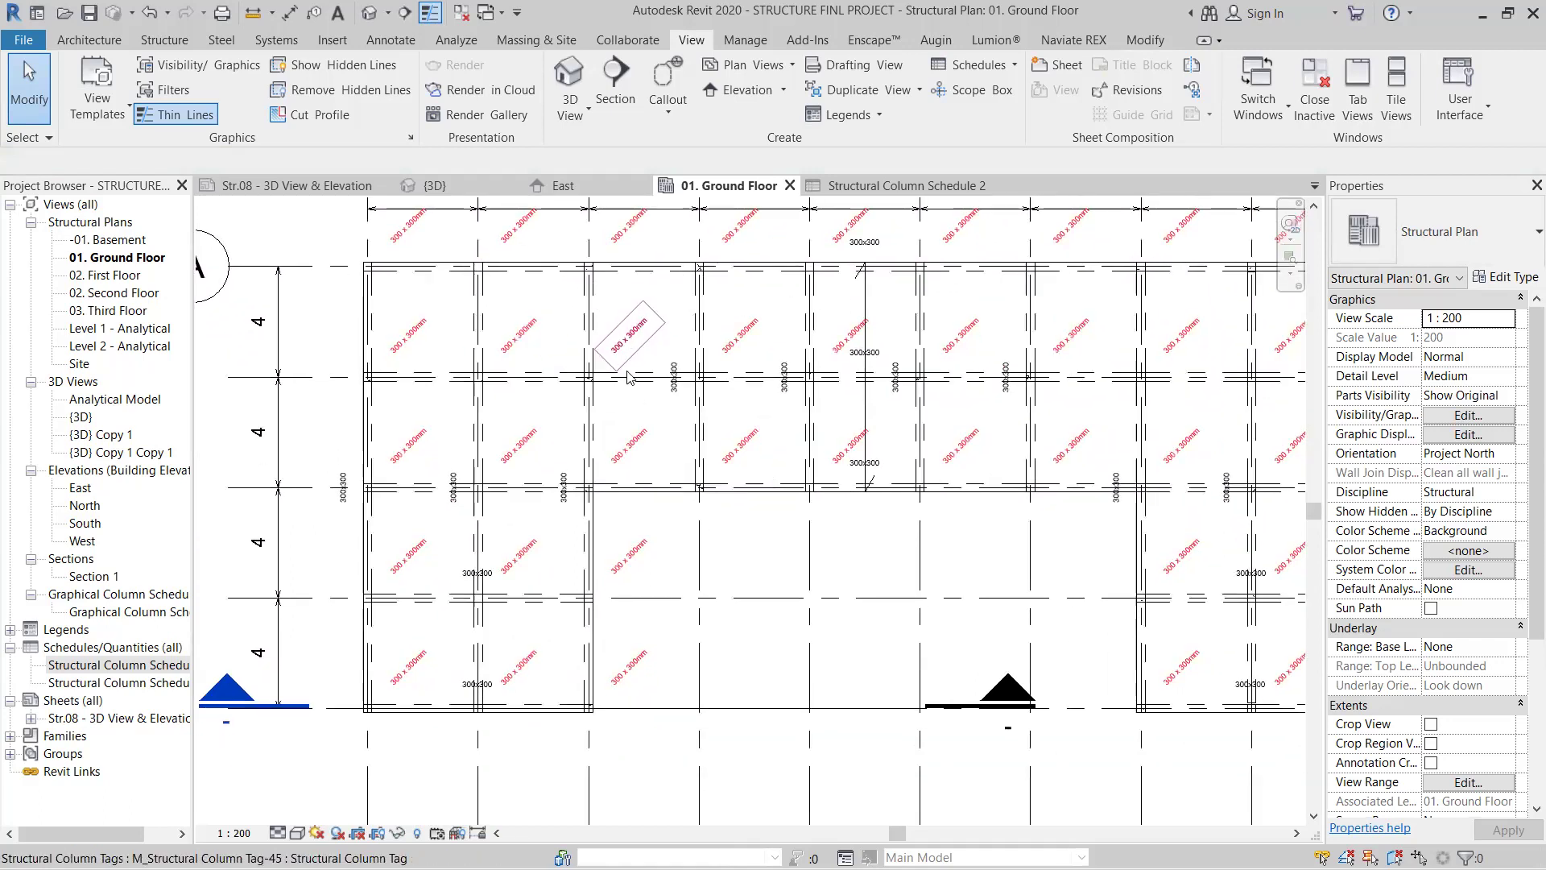
Step: Create a new sheet with the Final Sheet title block
{"action": "left_click", "coordinate": [906, 186]}
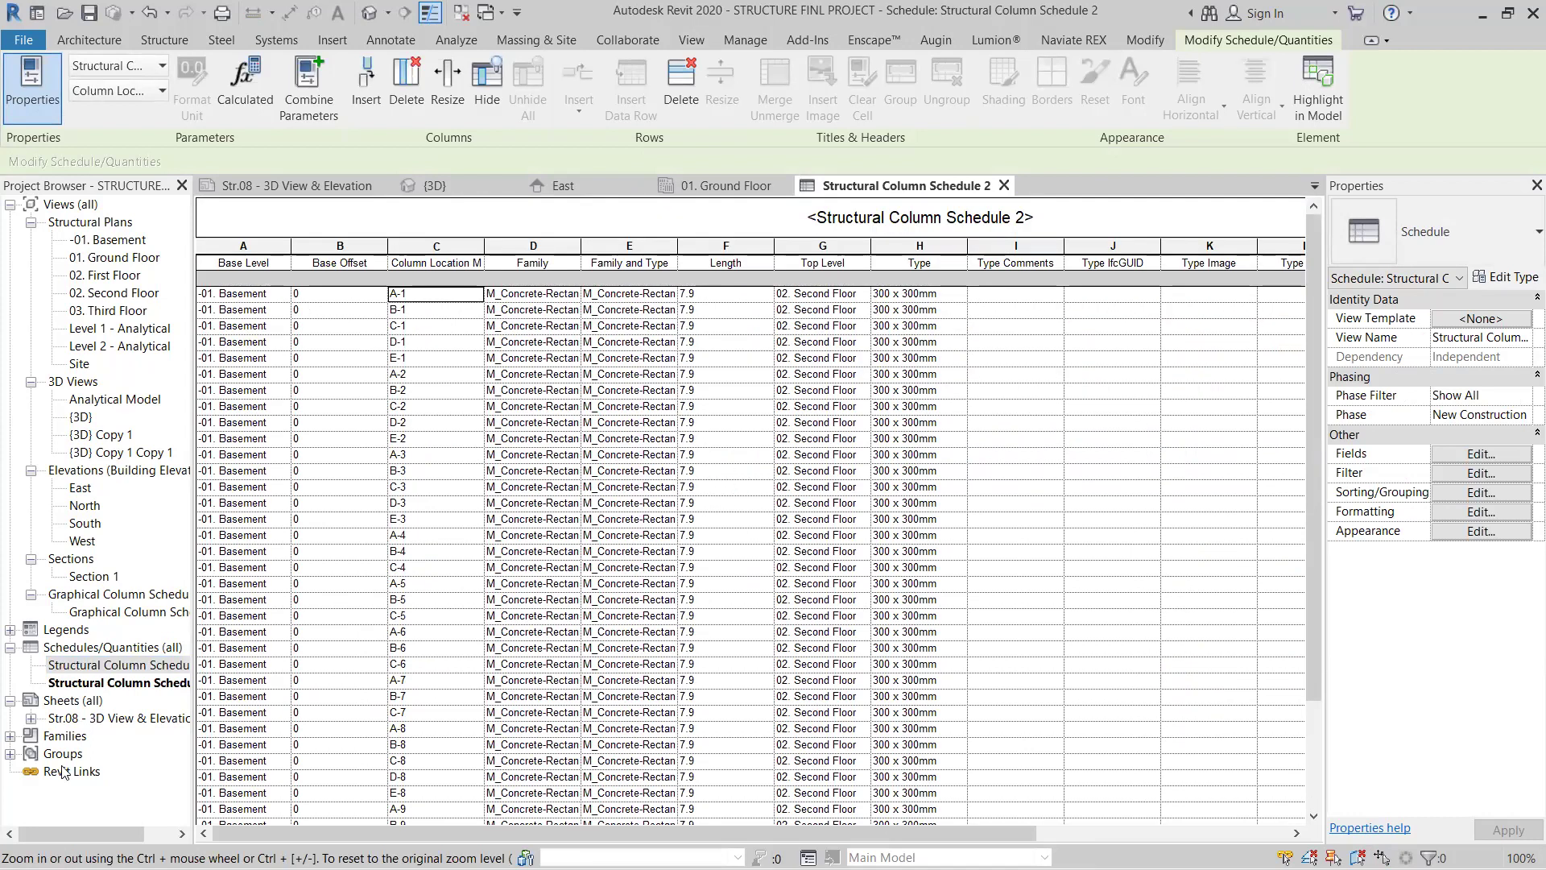
{"action": "left_click", "coordinate": [84, 720]}
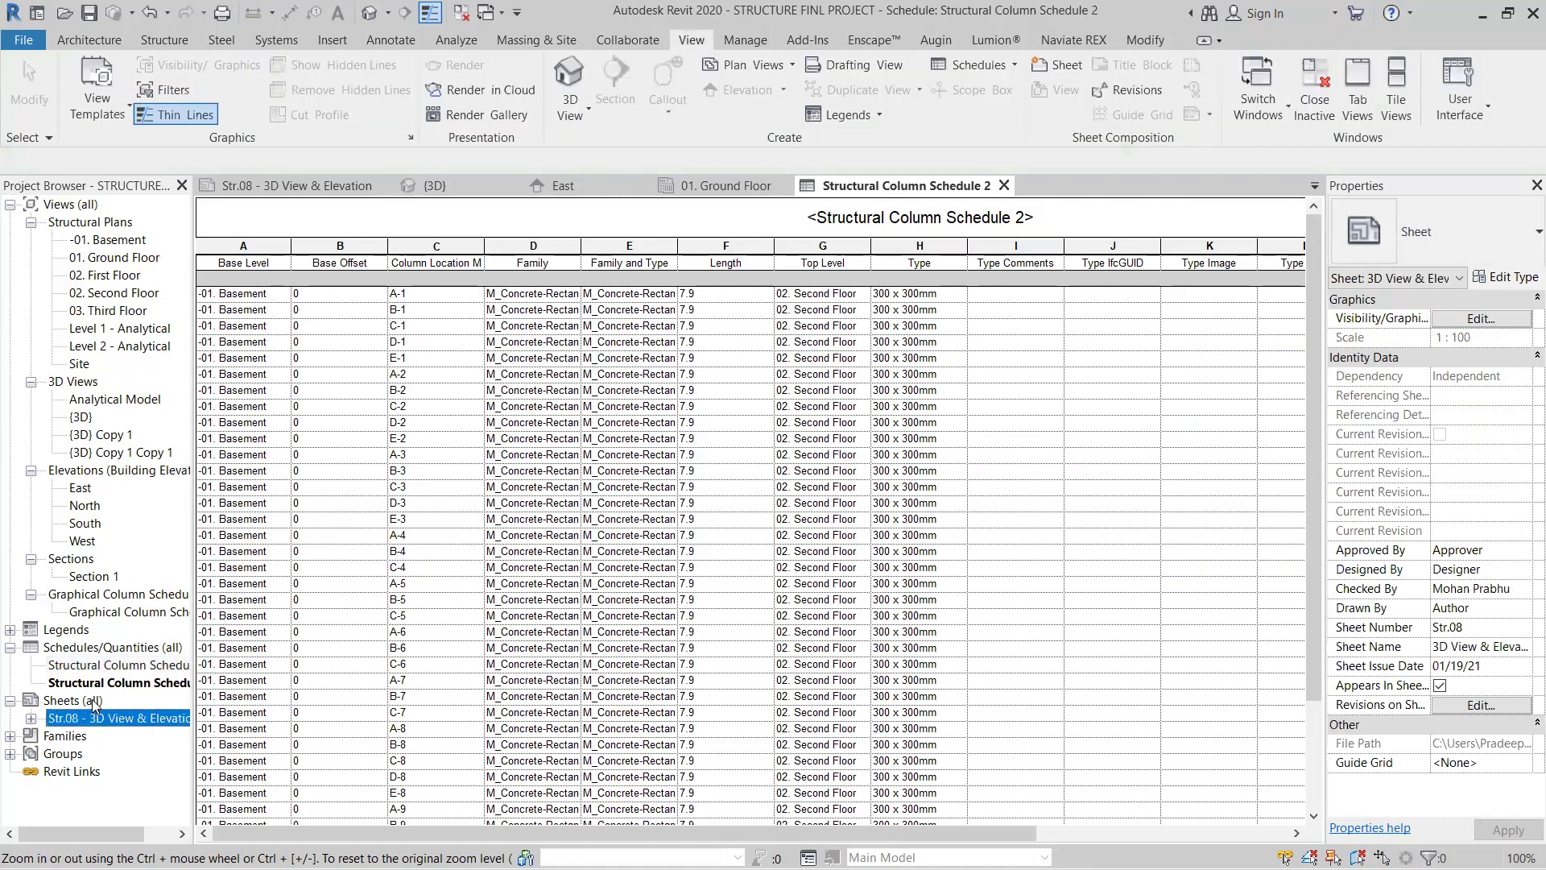
{"action": "left_click", "coordinate": [90, 700]}
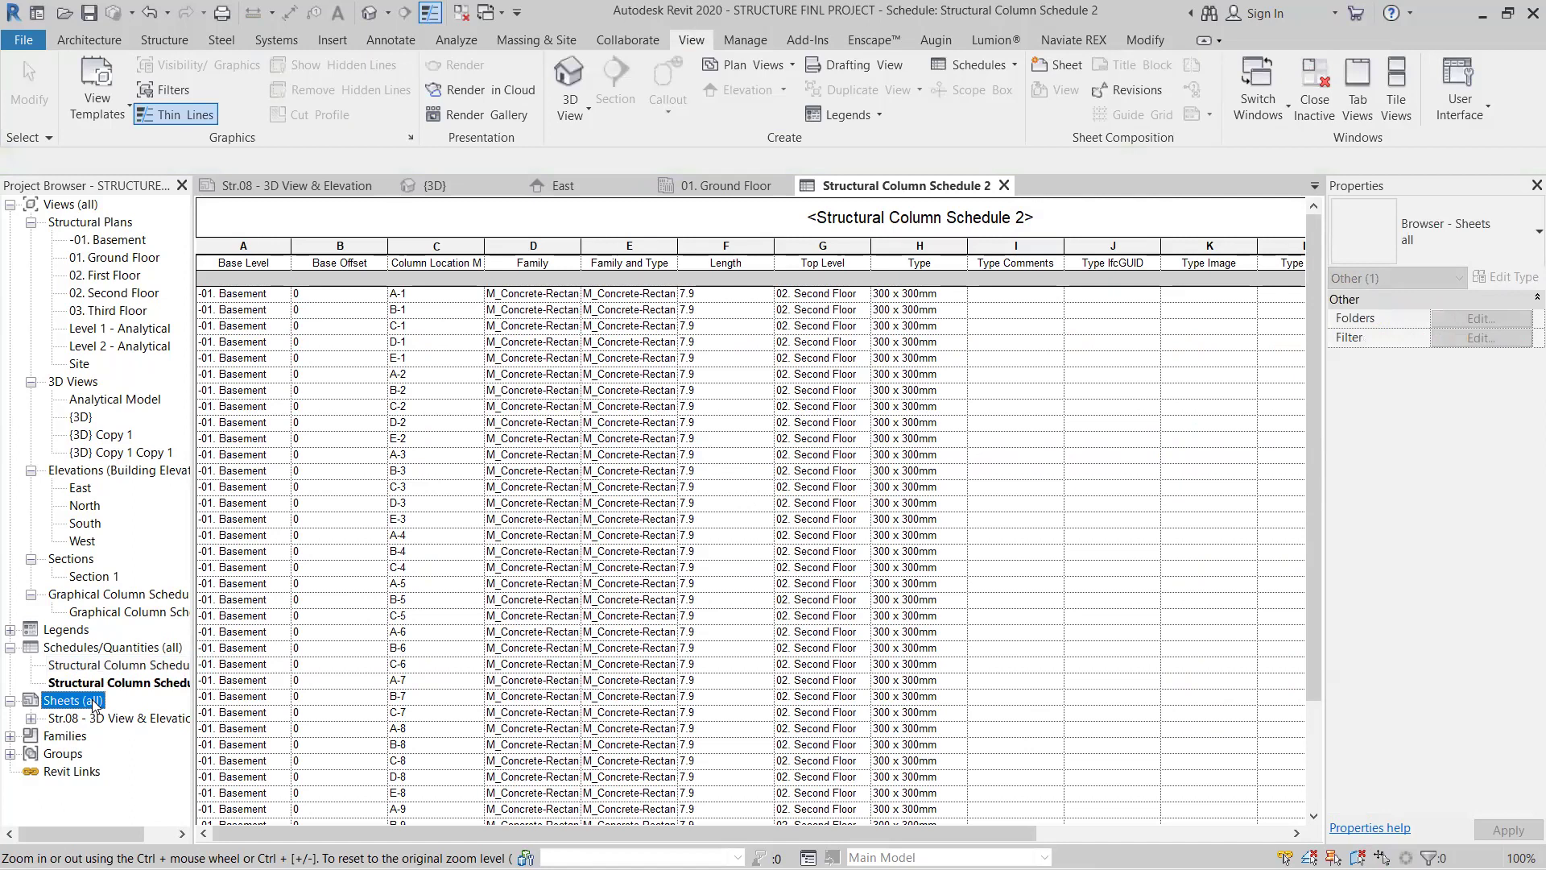
{"action": "right_click", "coordinate": [95, 703]}
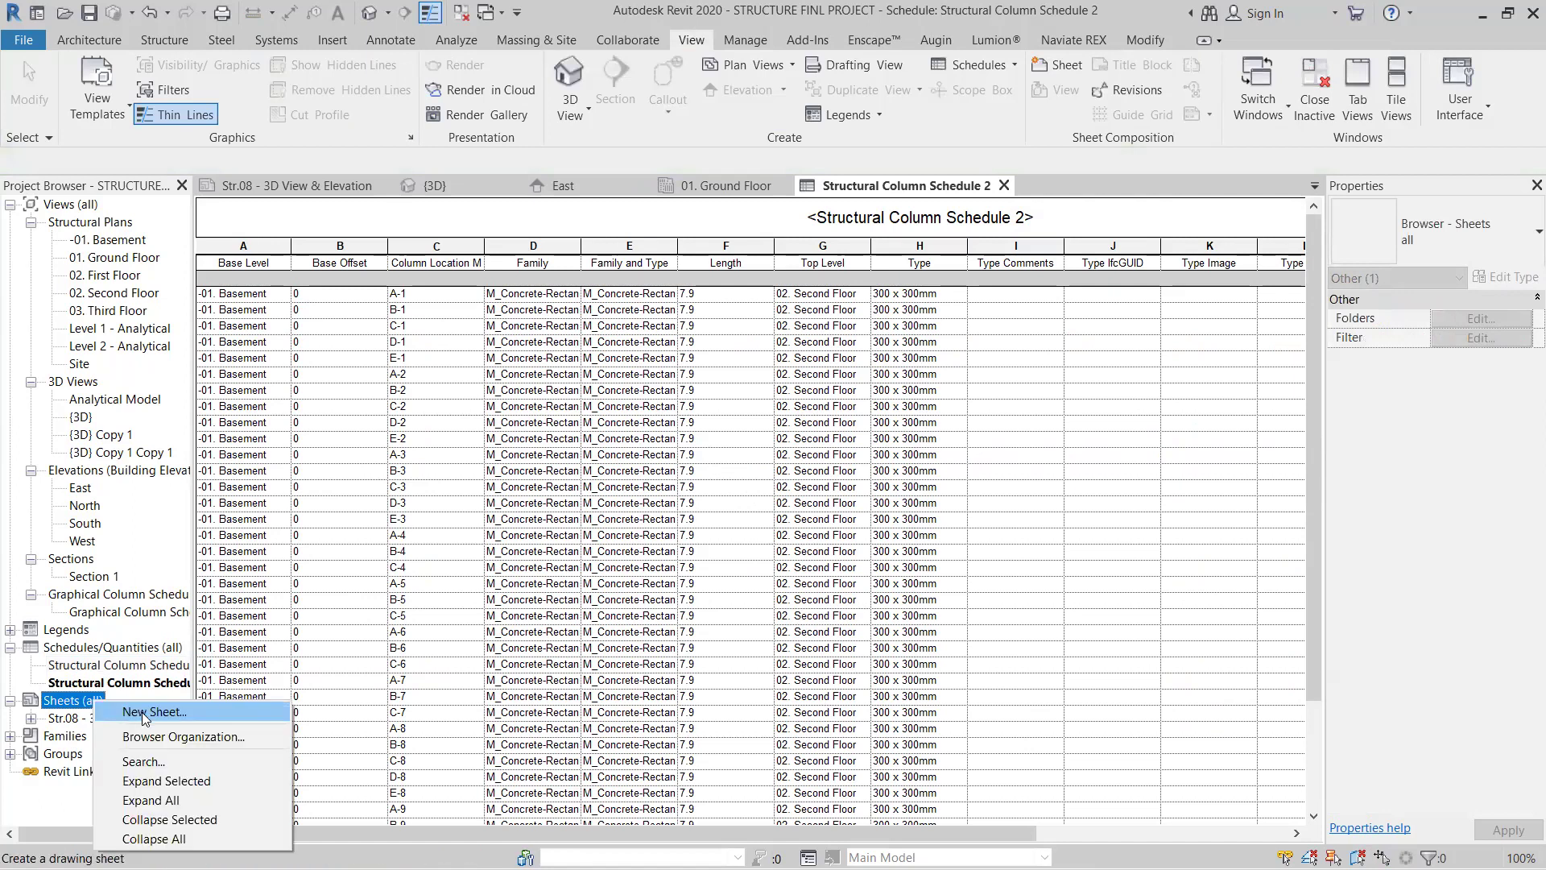
{"action": "left_click", "coordinate": [145, 714]}
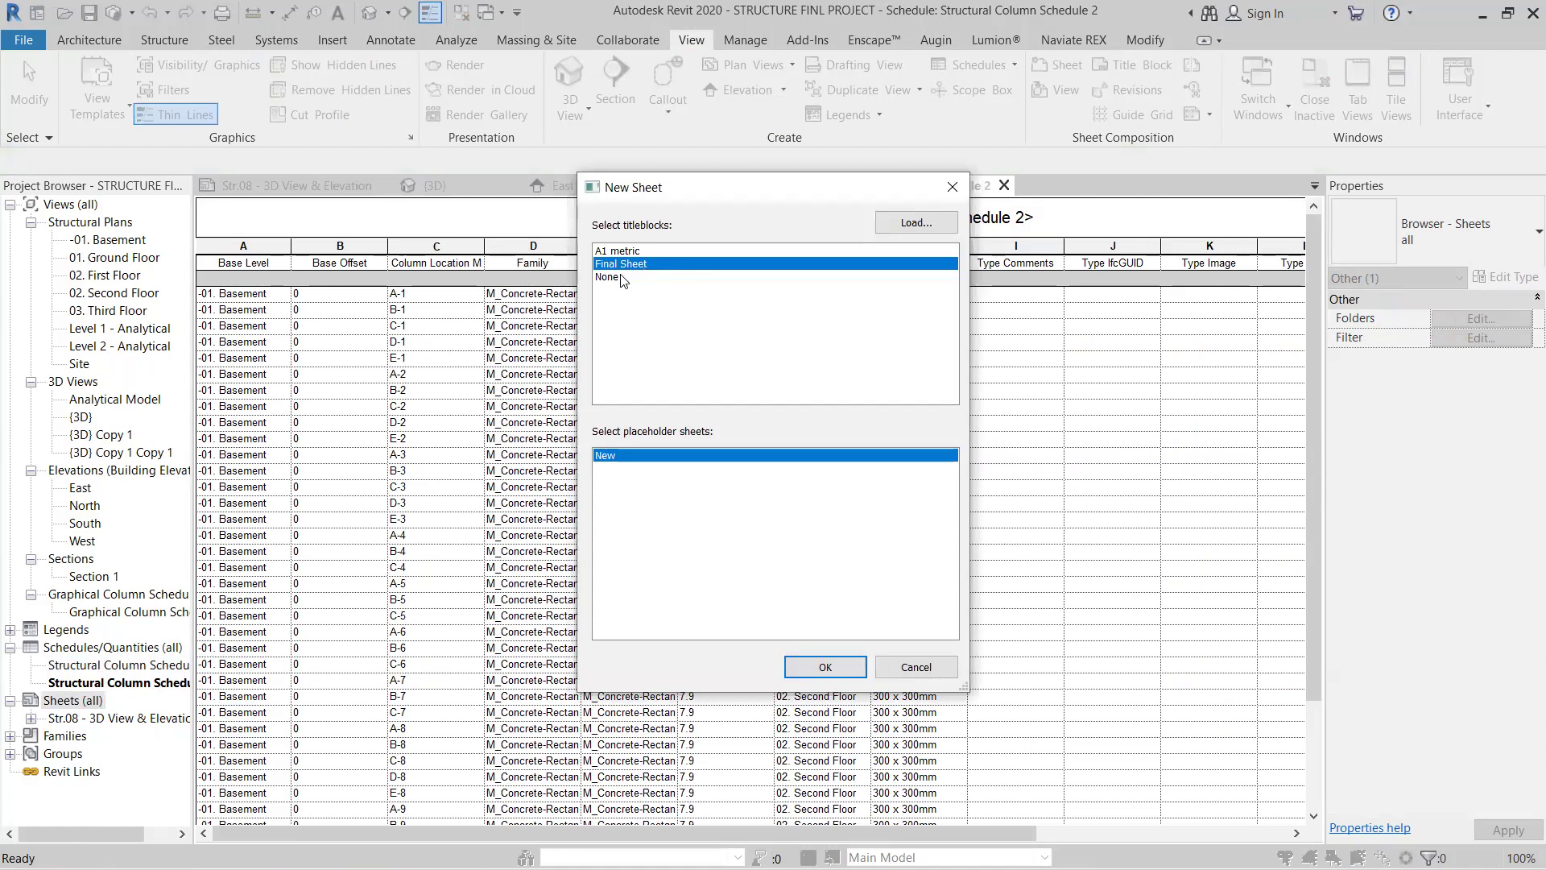
{"action": "left_click", "coordinate": [836, 665]}
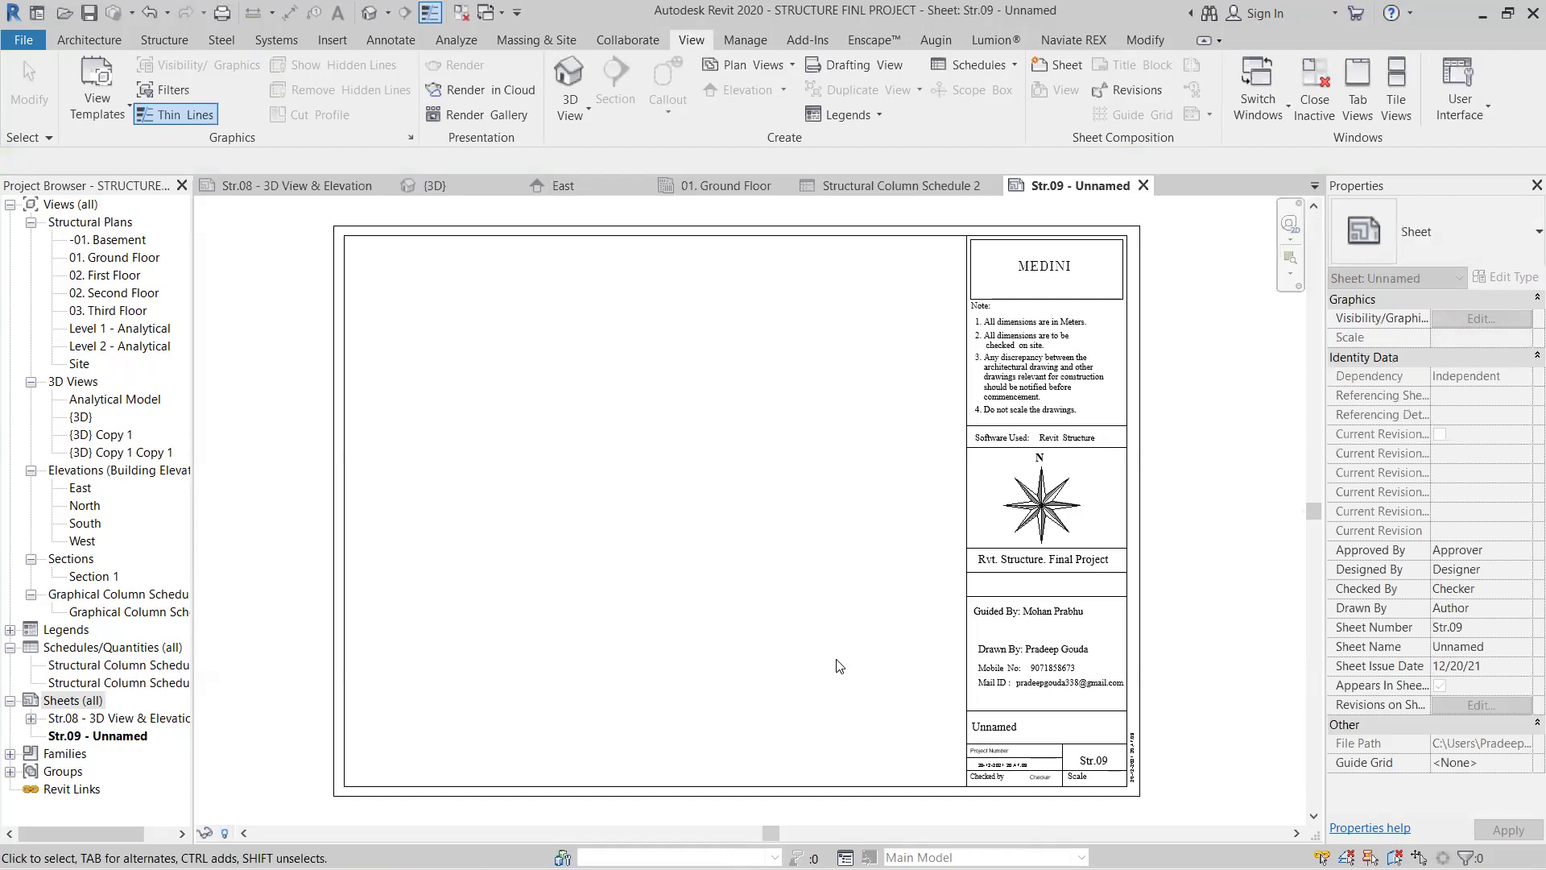
{"action": "scroll", "coordinate": [700, 622], "scroll_direction": "up", "scroll_amount": 1}
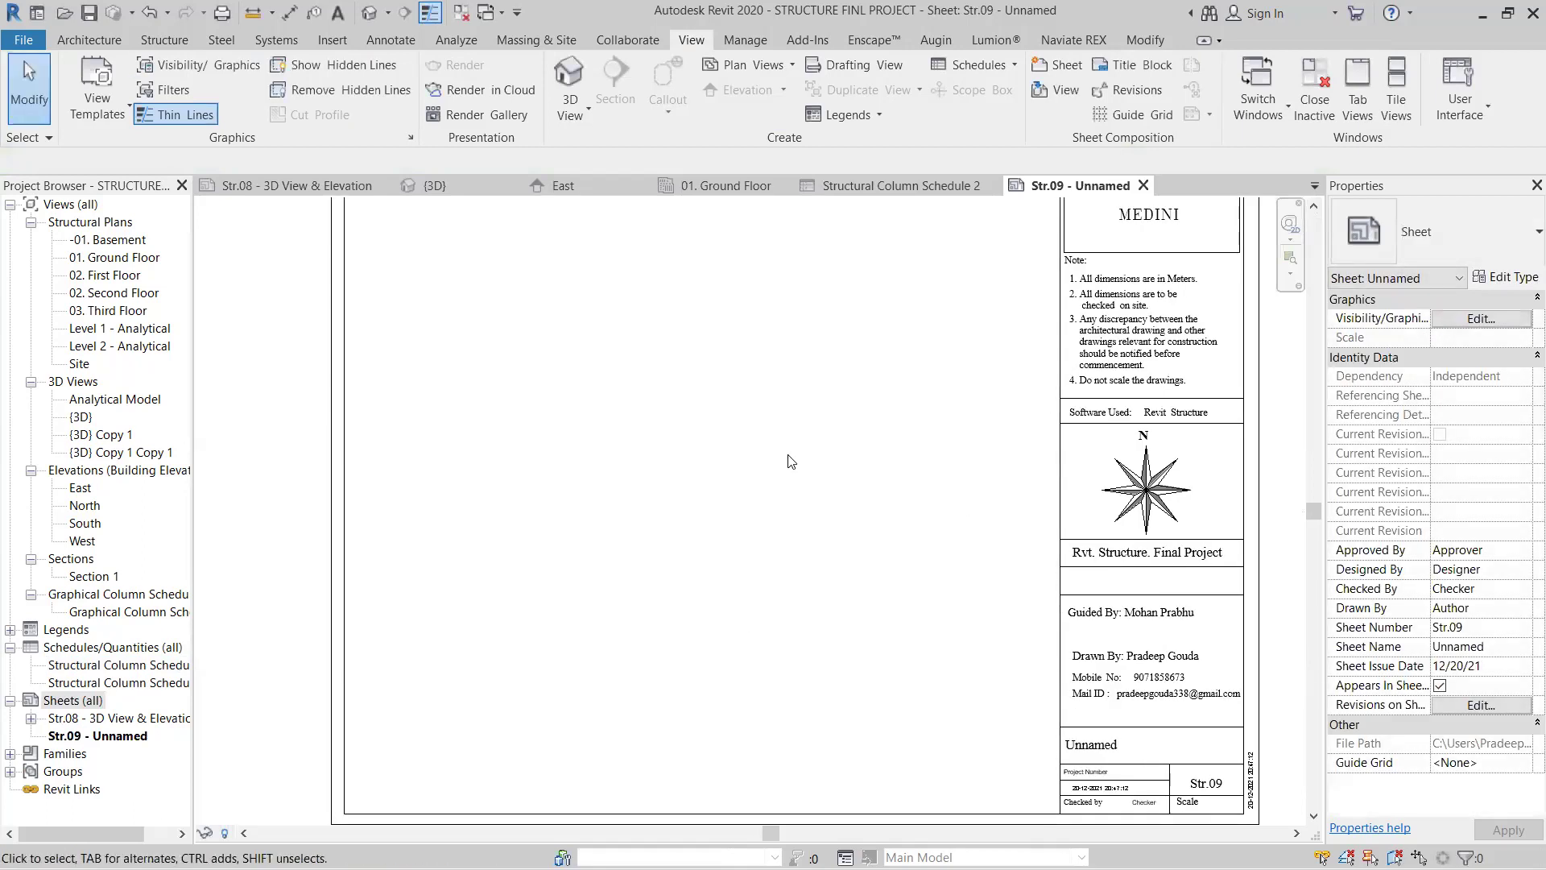
{"action": "scroll", "coordinate": [745, 495], "scroll_direction": "down", "scroll_amount": 2}
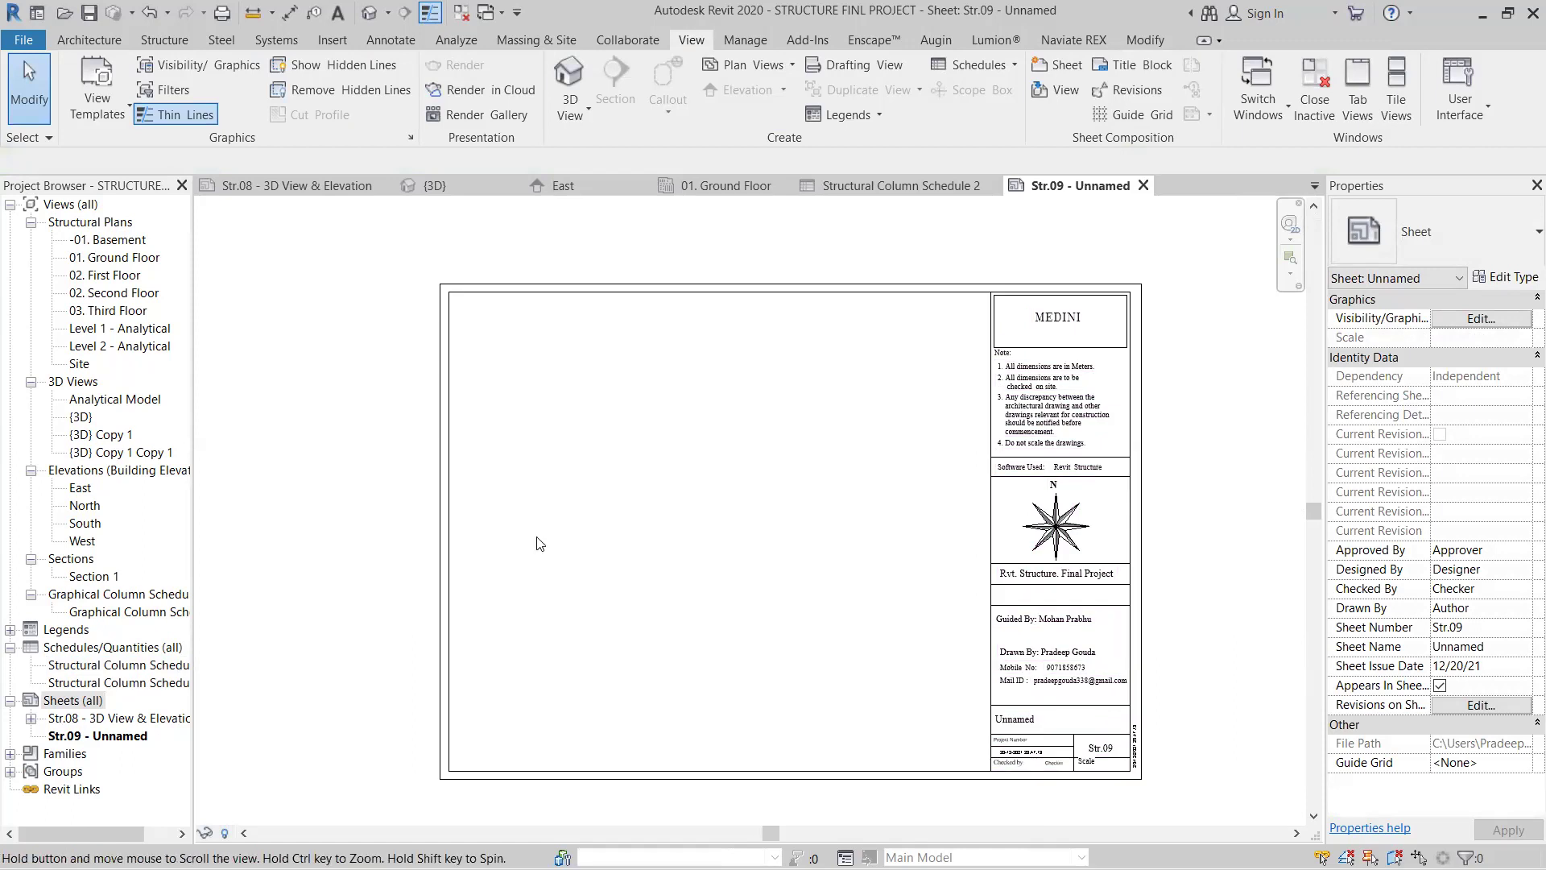
Step: Open the Final Sheet title block family for editing and delete its MEDINI heading text
{"action": "left_click", "coordinate": [870, 300]}
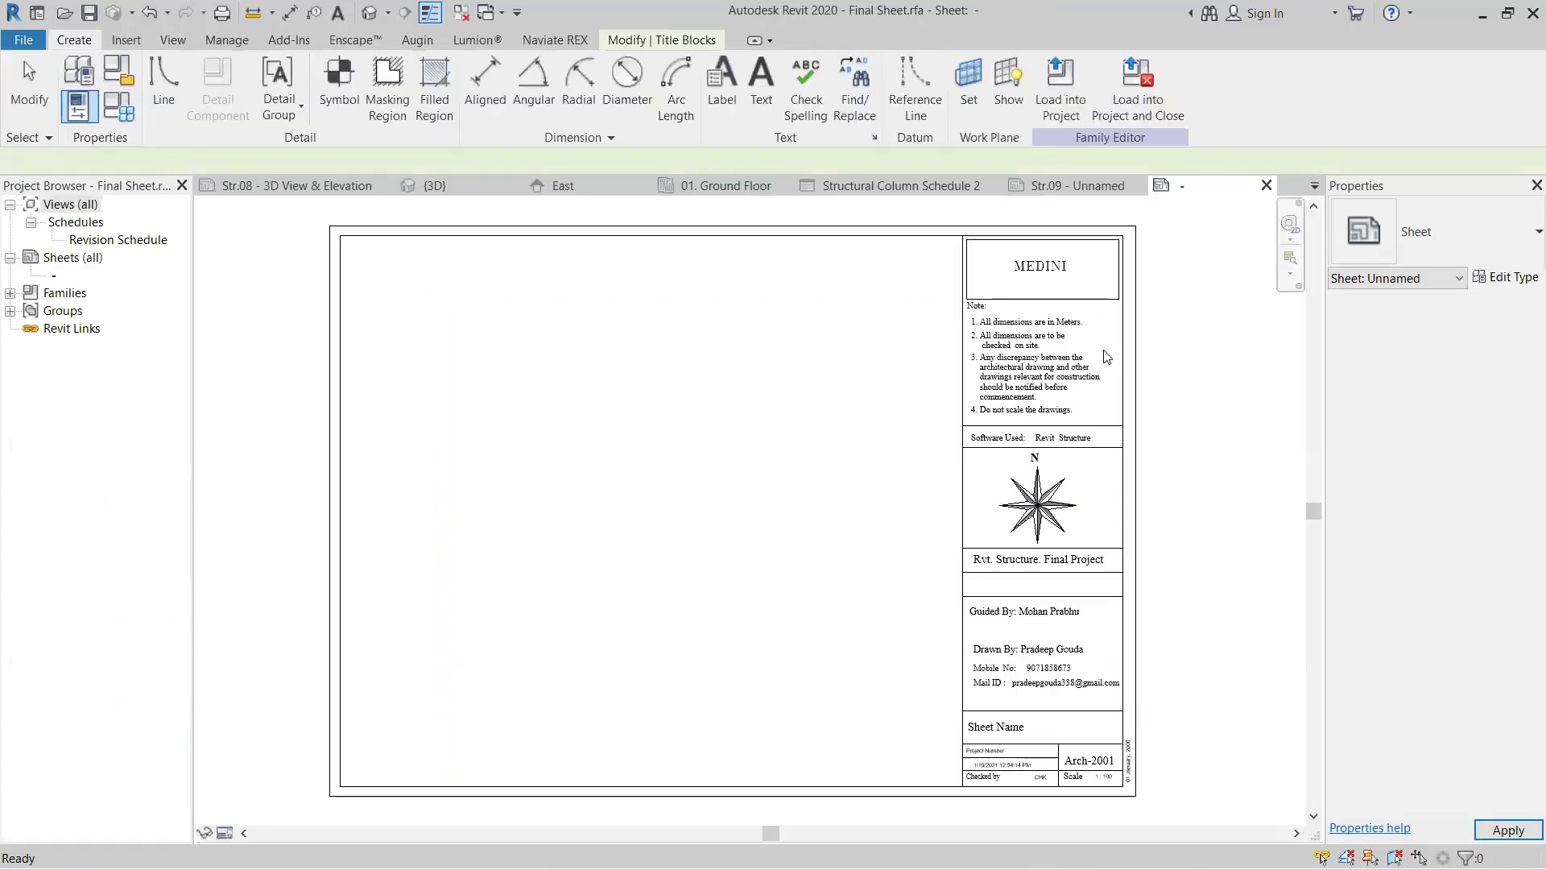
{"action": "left_click", "coordinate": [1053, 272]}
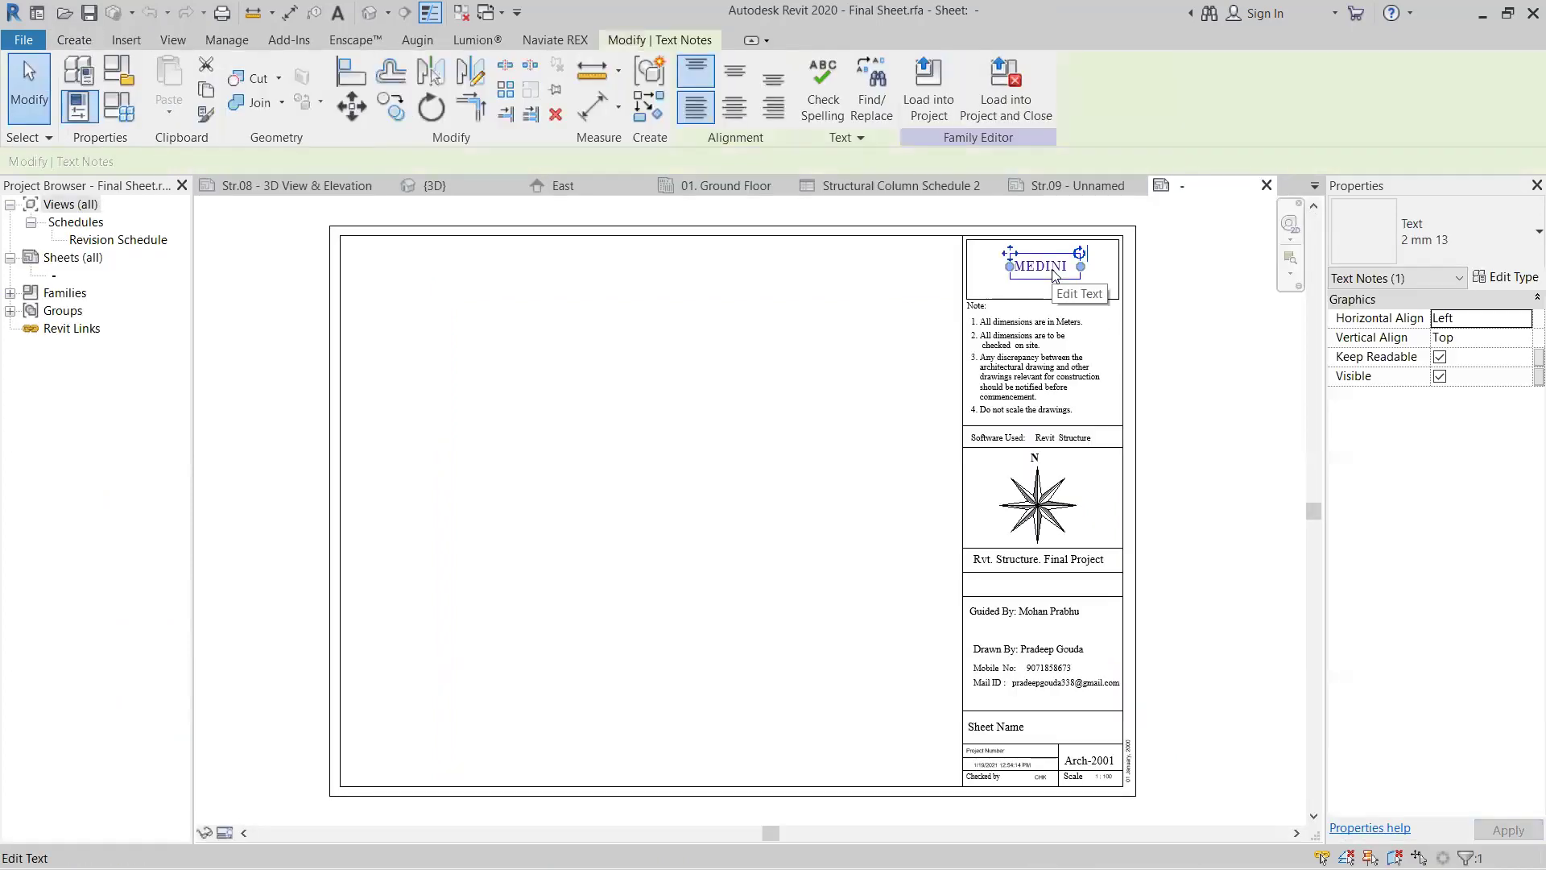
{"action": "key", "text": "Delete"}
Step: Delete the e-mail address and mobile number values from the title block, keeping their labels
{"action": "scroll", "coordinate": [1014, 427], "scroll_direction": "up", "scroll_amount": 3}
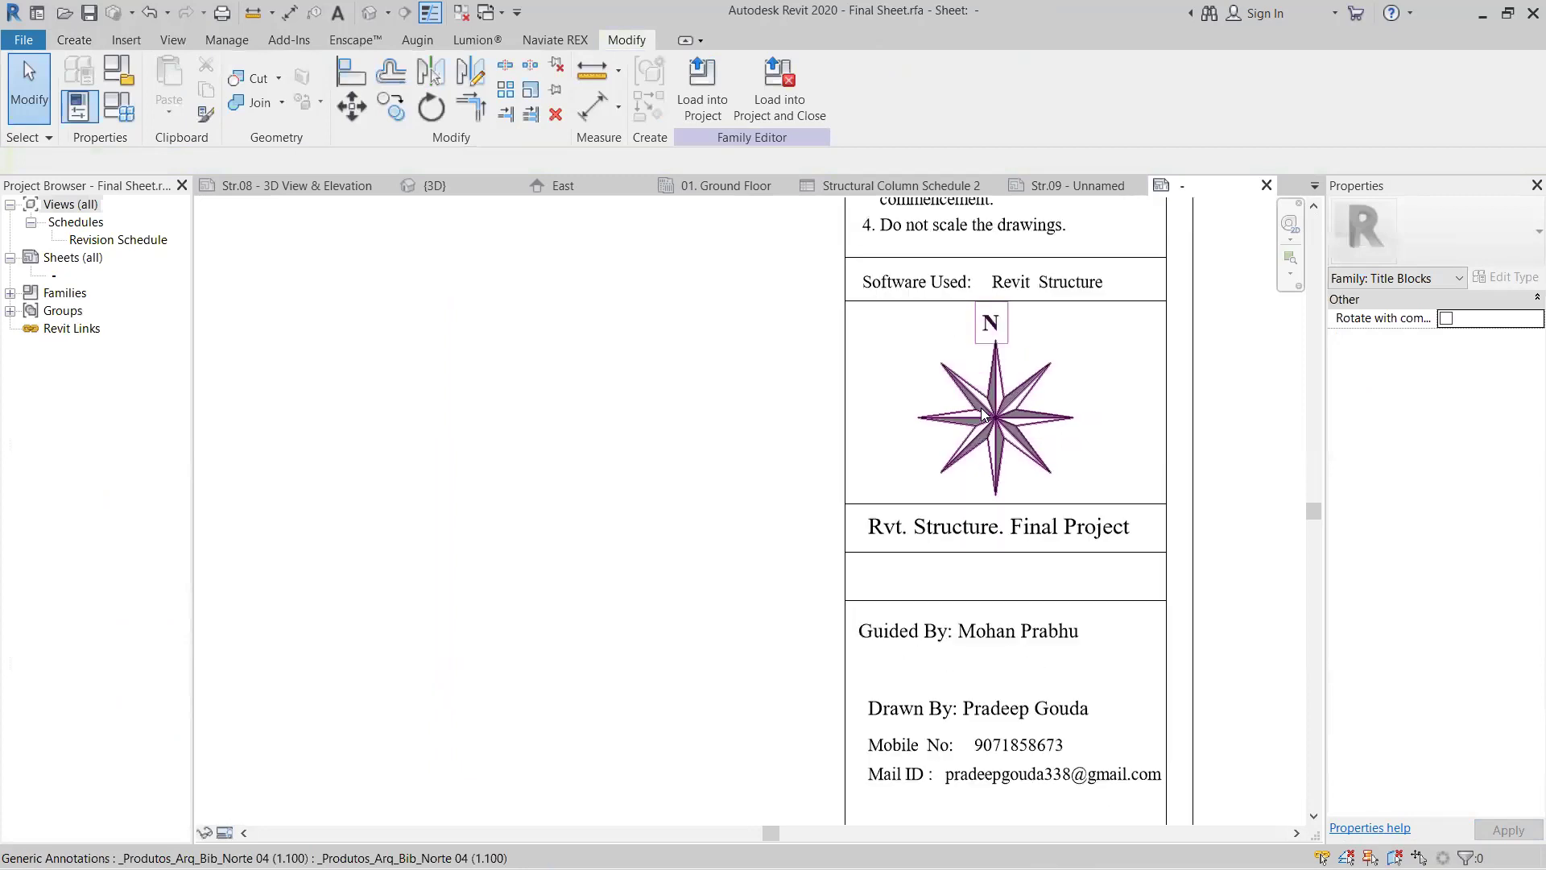
{"action": "scroll", "coordinate": [981, 408], "scroll_direction": "down", "scroll_amount": 1}
{"action": "left_click", "coordinate": [1000, 665]}
{"action": "key", "text": "Delete"}
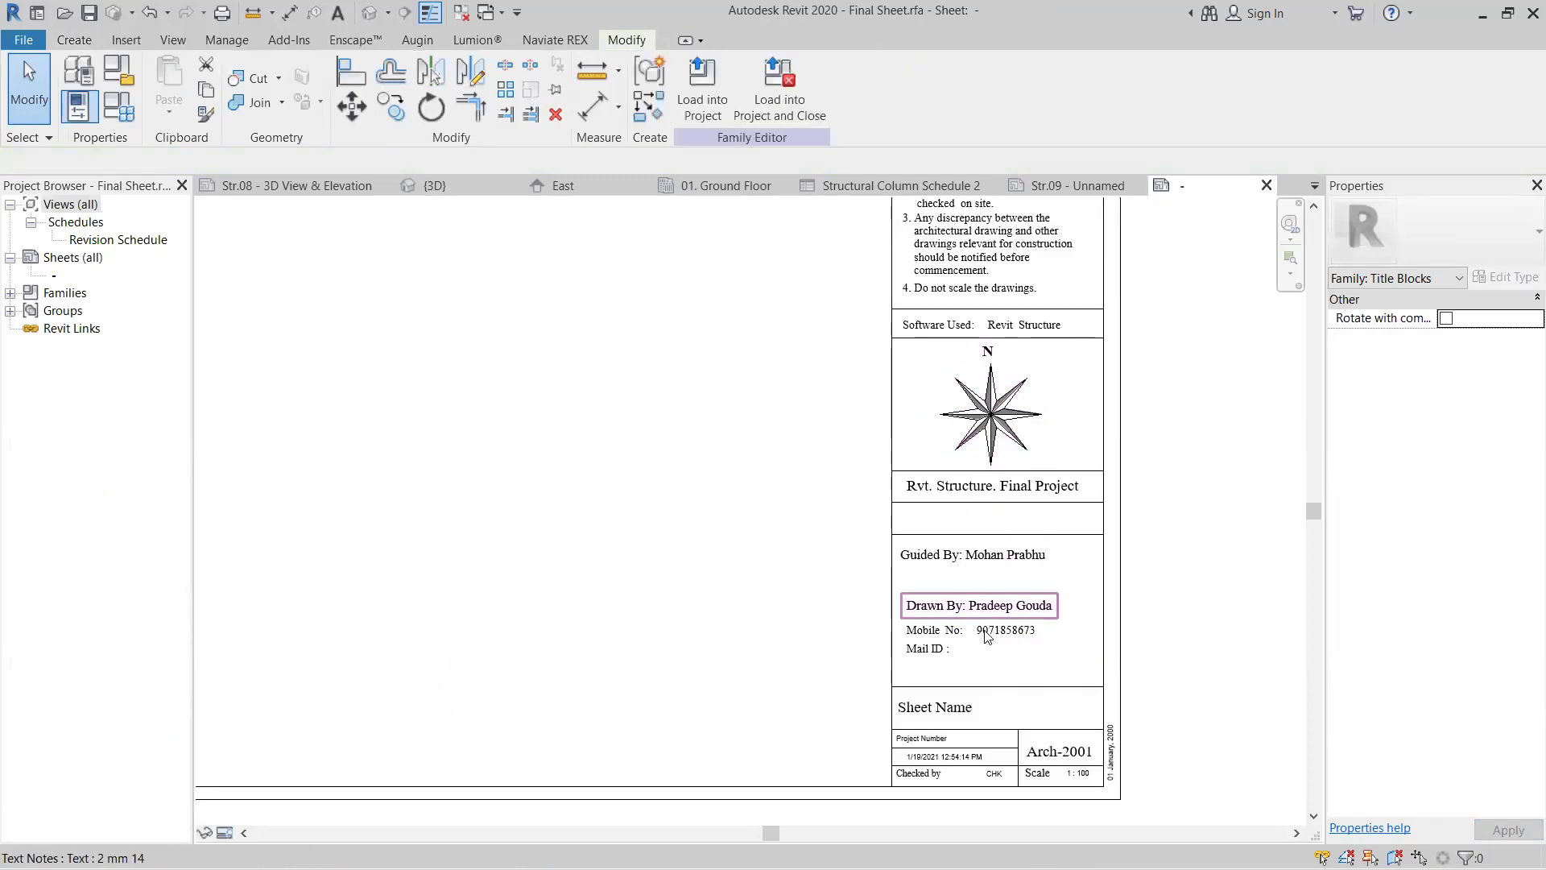
{"action": "left_click", "coordinate": [1005, 629]}
{"action": "key", "text": "Delete"}
{"action": "scroll", "coordinate": [1138, 532], "scroll_direction": "down", "scroll_amount": 3}
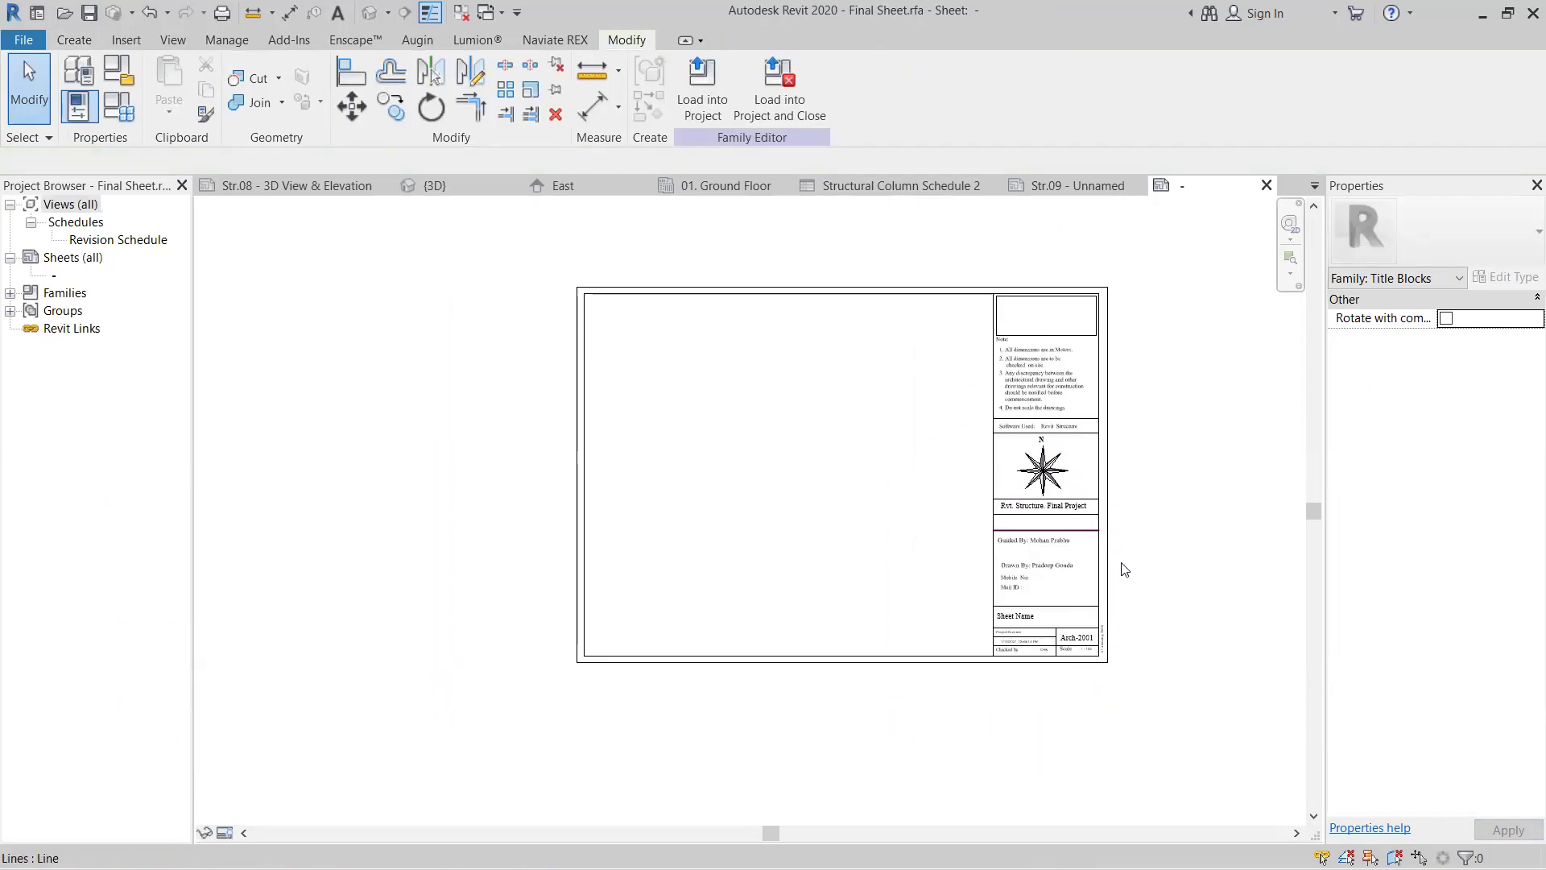
{"action": "scroll", "coordinate": [1157, 483], "scroll_direction": "up", "scroll_amount": 4}
{"action": "scroll", "coordinate": [1103, 440], "scroll_direction": "down", "scroll_amount": 3}
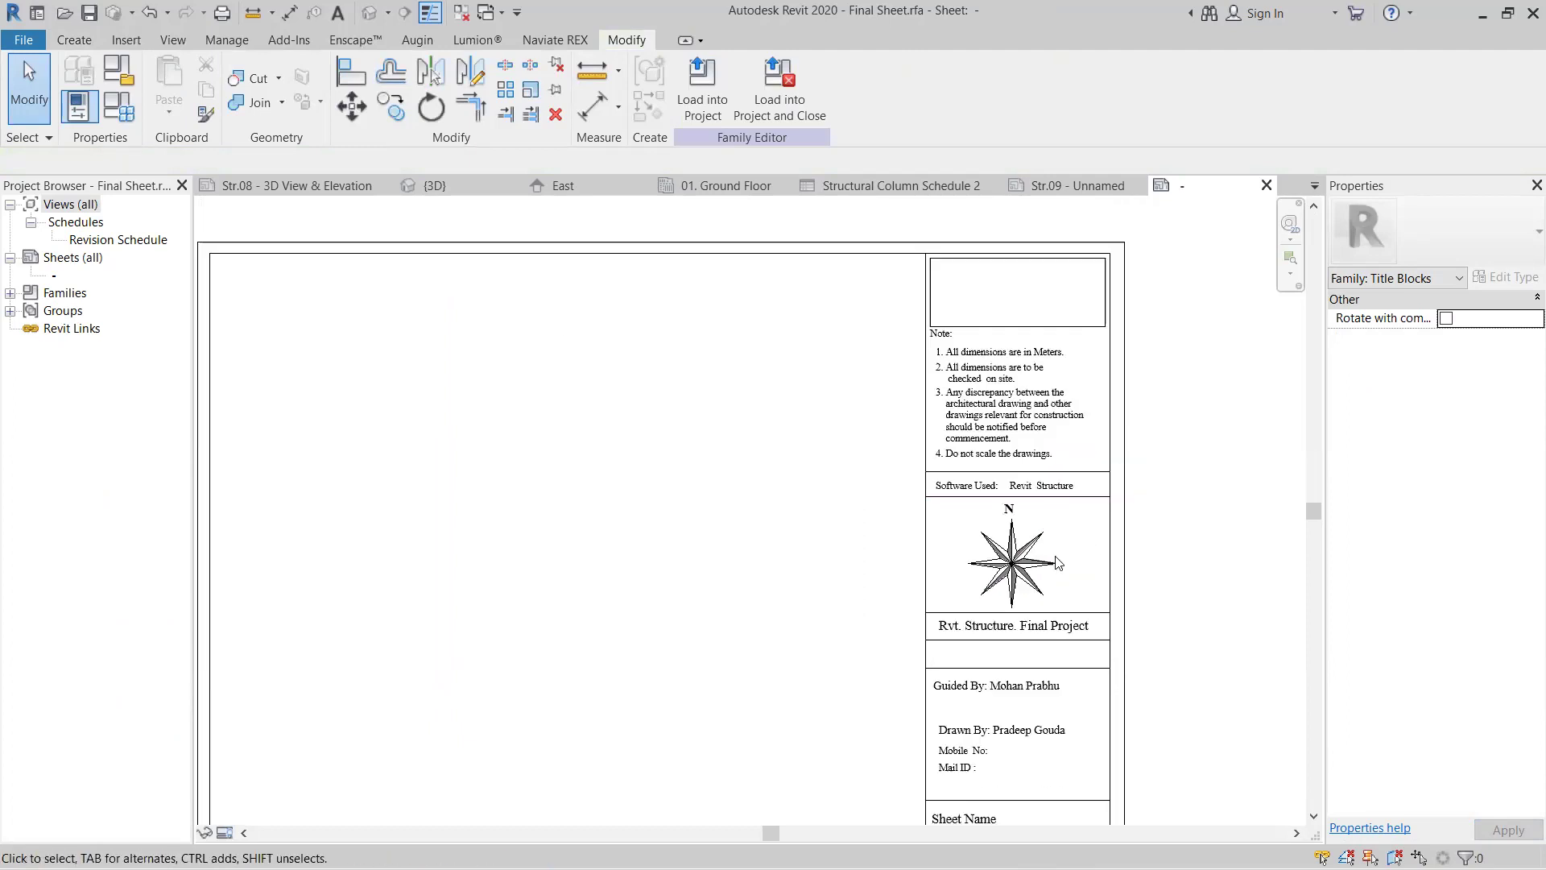
Step: Load the title block into the project and close it without saving the family file, overwriting the existing version and its parameter values
{"action": "left_click", "coordinate": [776, 106]}
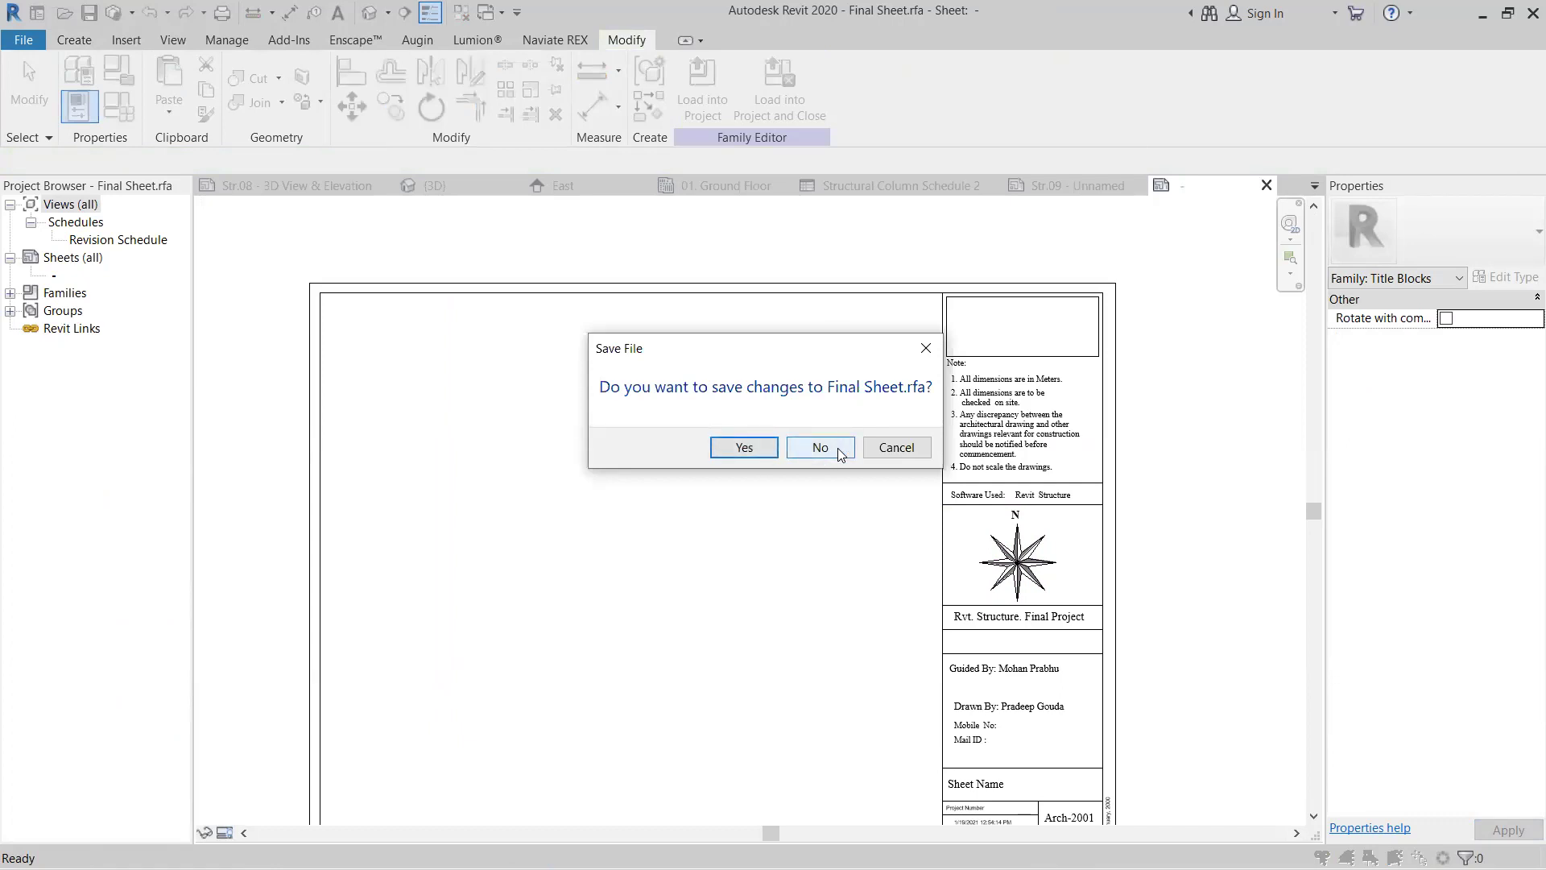
{"action": "left_click", "coordinate": [838, 452]}
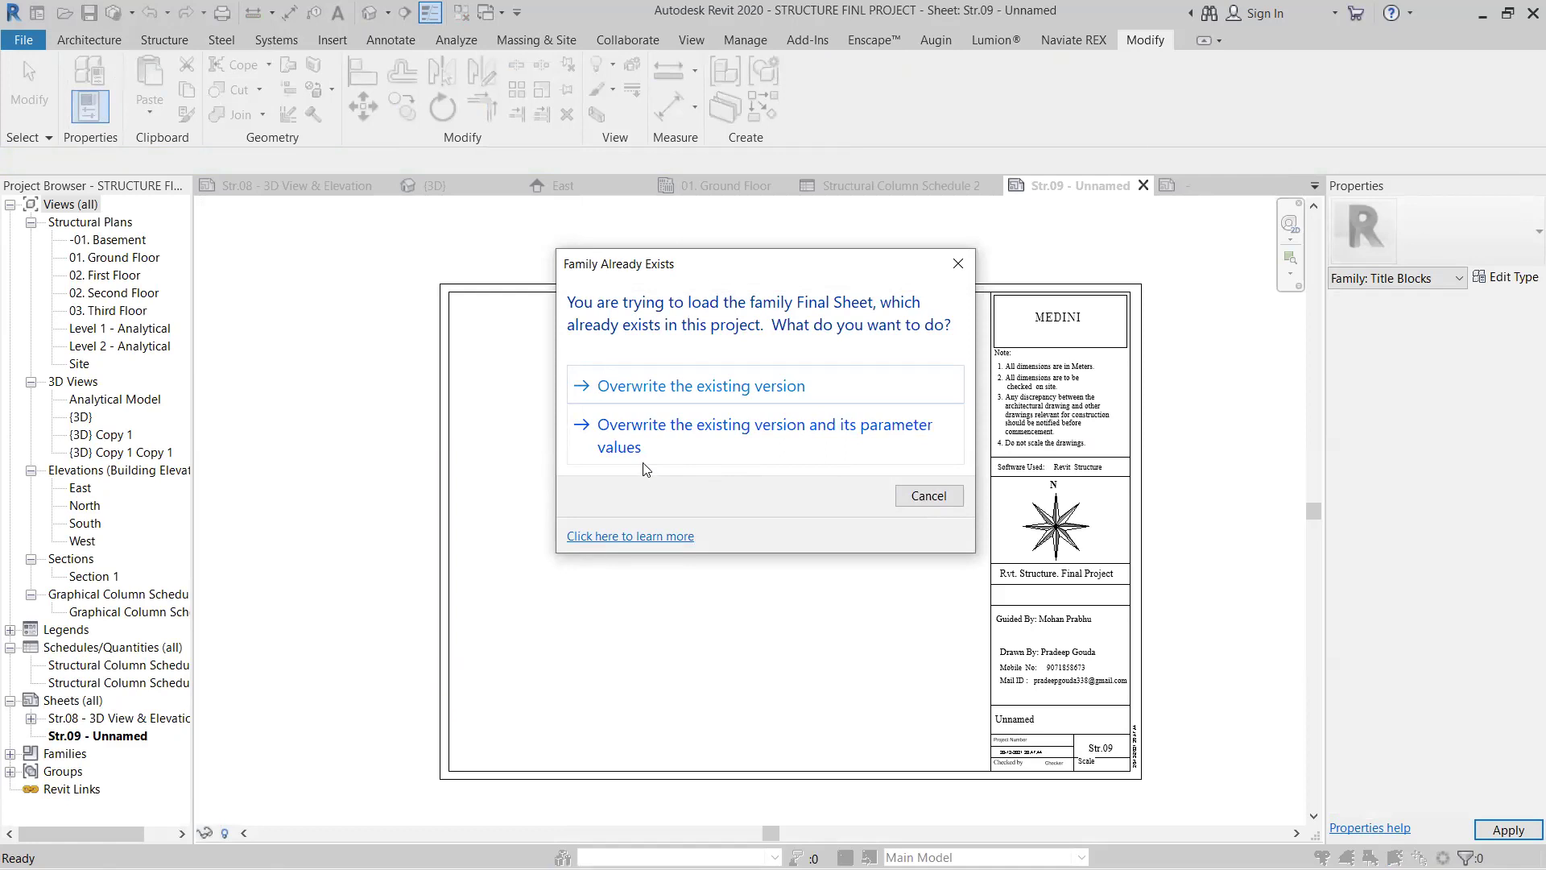
{"action": "left_click", "coordinate": [658, 440]}
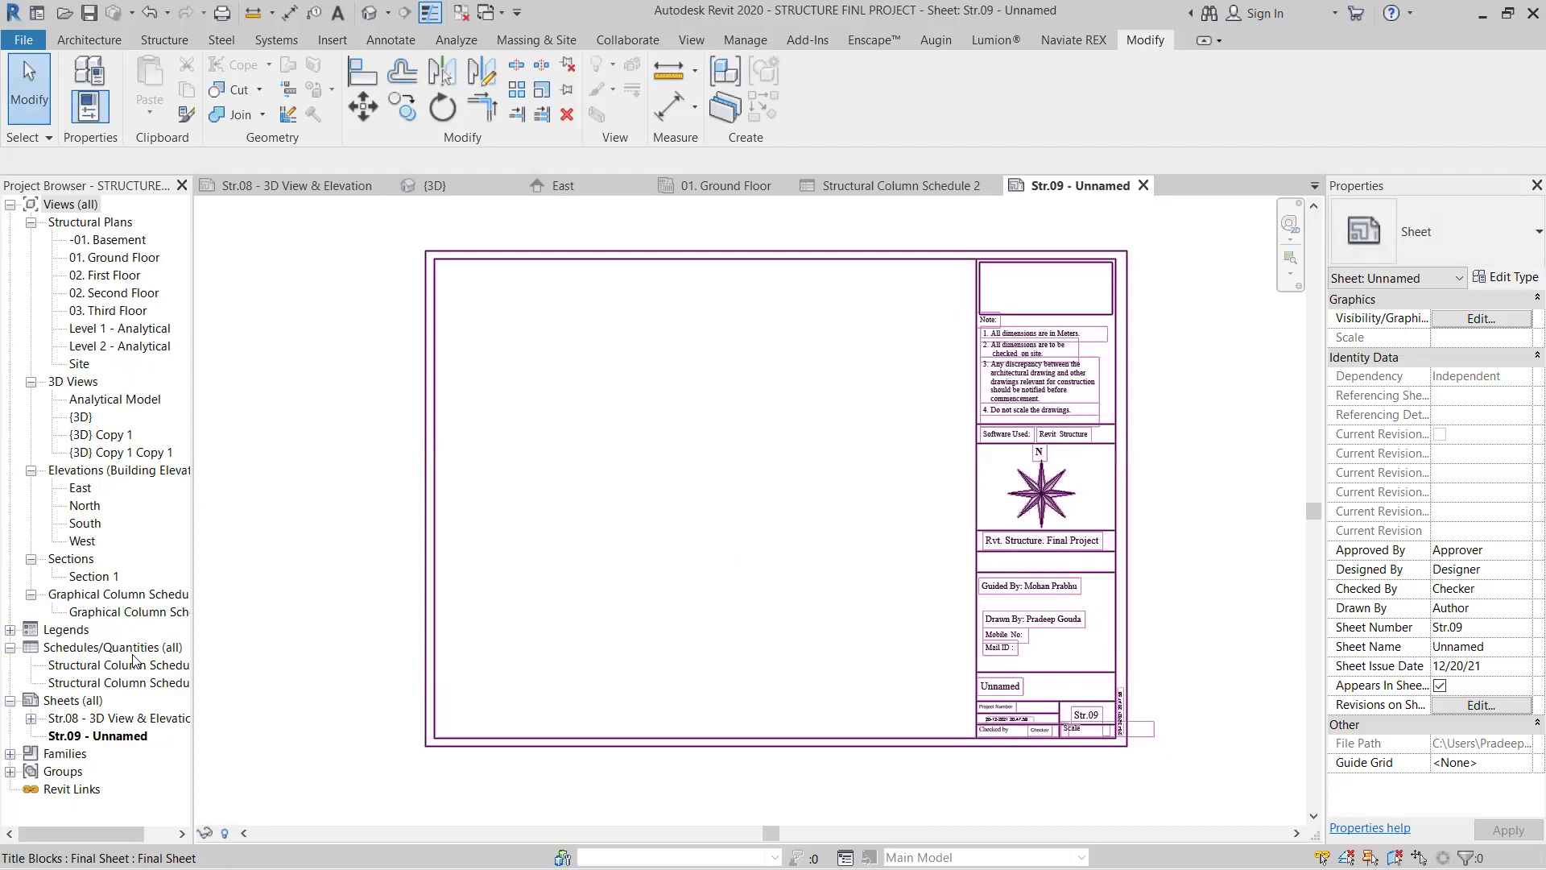
Step: Place Structural Column Schedule 2 on sheet Str.09 over the title block area
{"action": "left_click", "coordinate": [123, 682]}
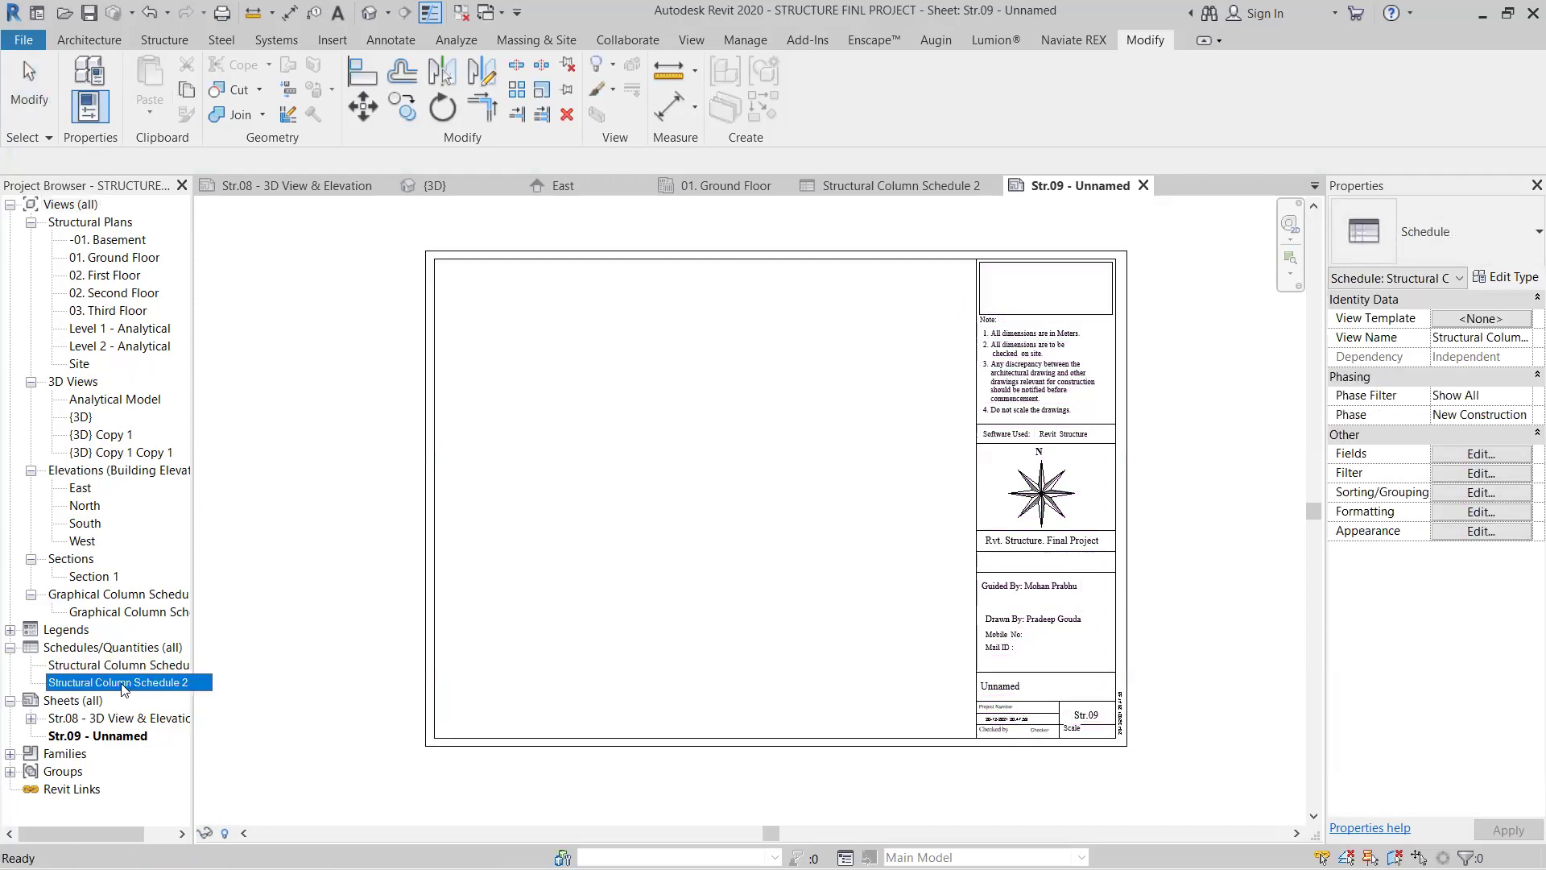
{"action": "left_click_drag", "start_coordinate": [122, 682], "coordinate": [600, 449]}
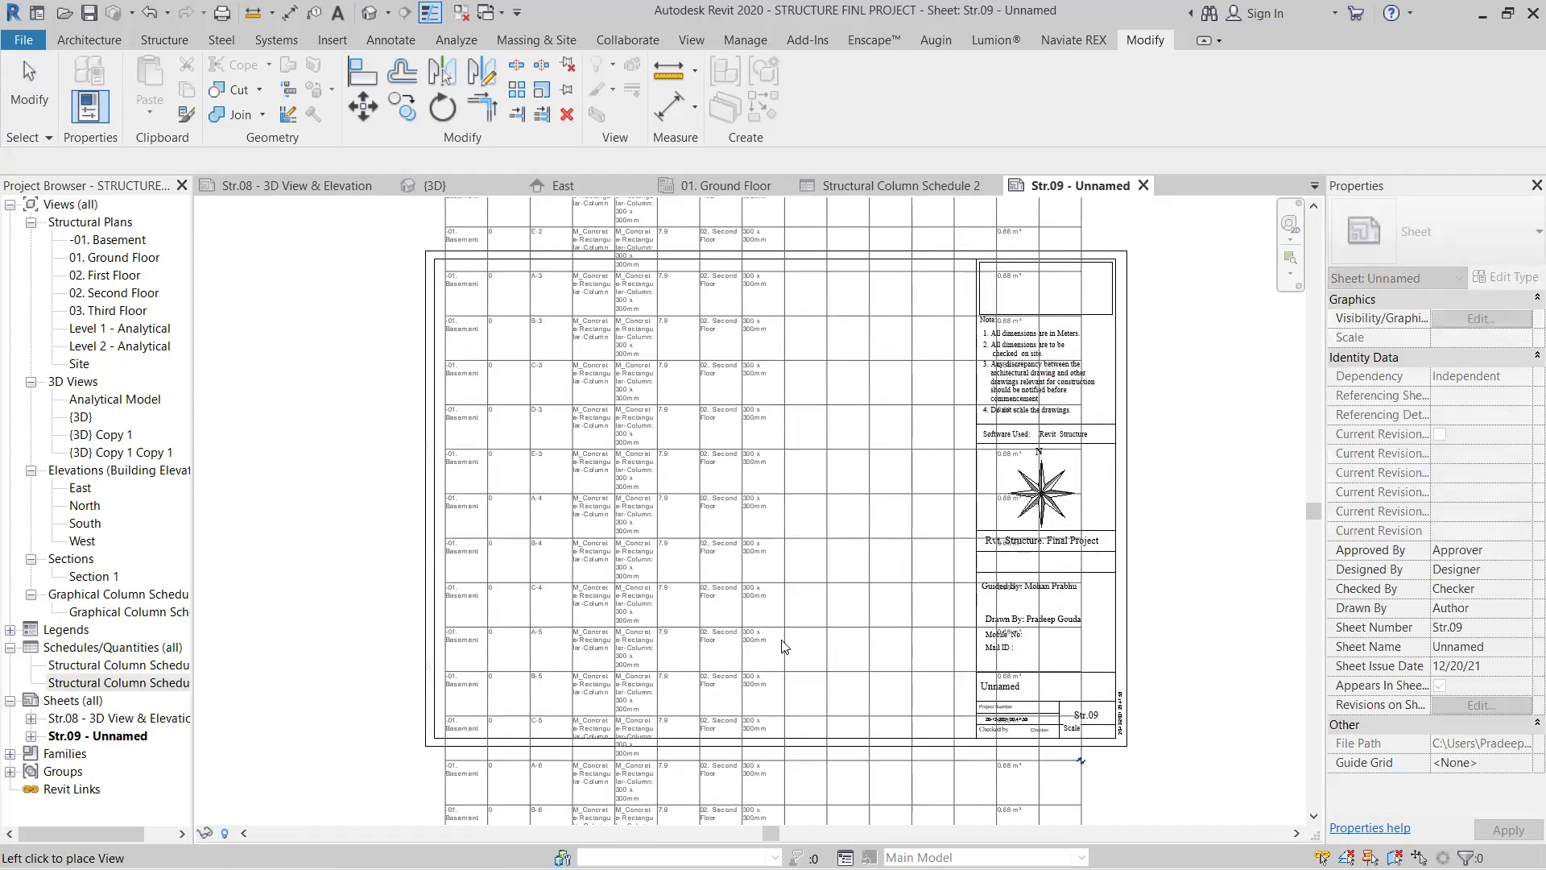
{"action": "scroll", "coordinate": [781, 644], "scroll_direction": "down", "scroll_amount": 5}
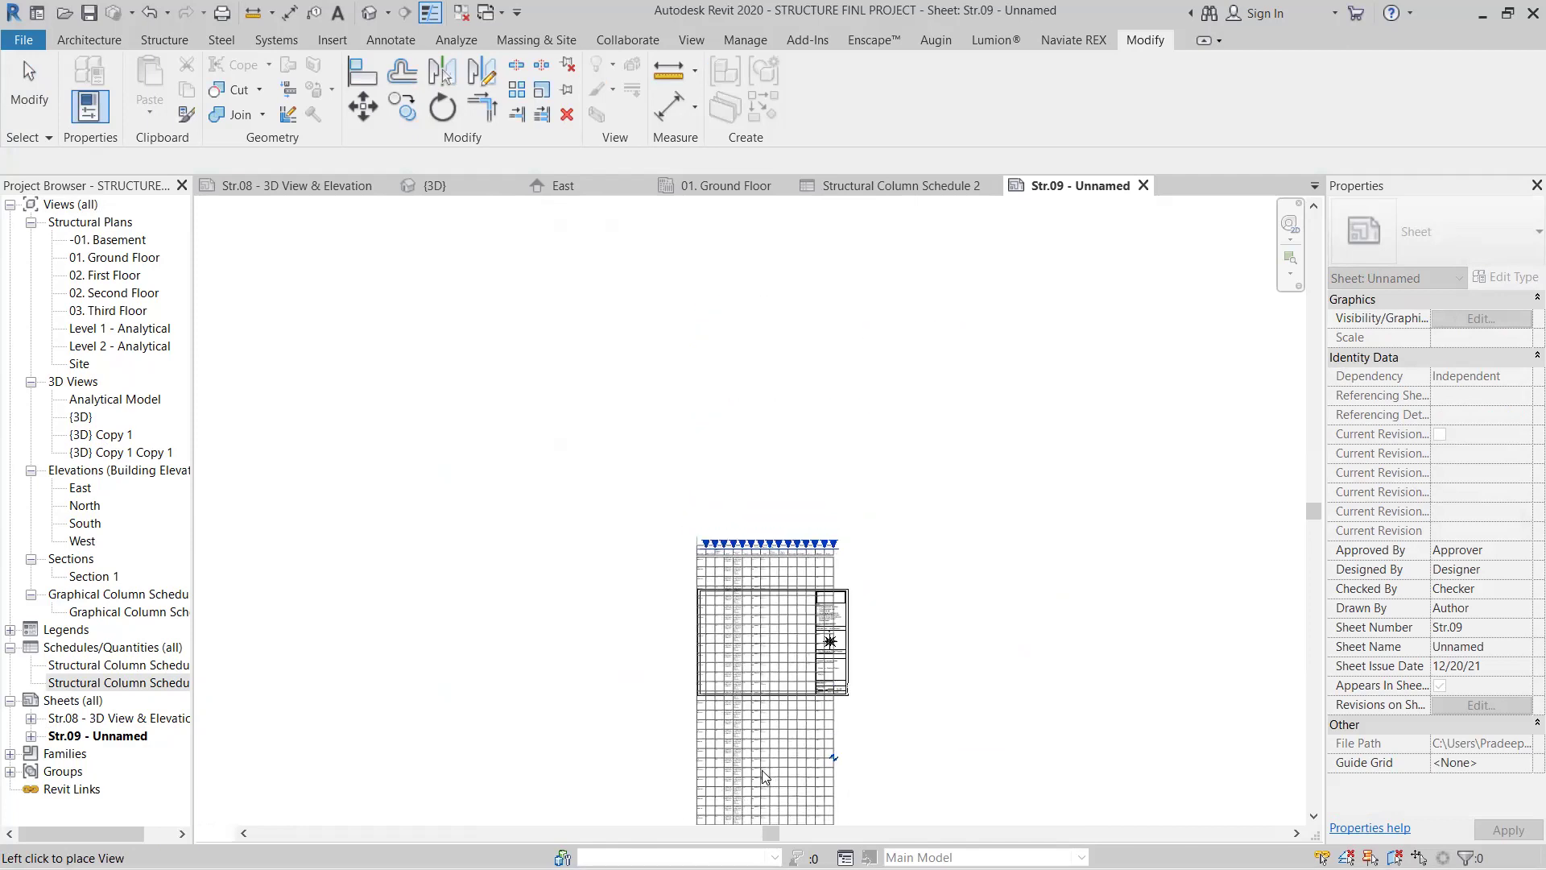
{"action": "left_click", "coordinate": [763, 773]}
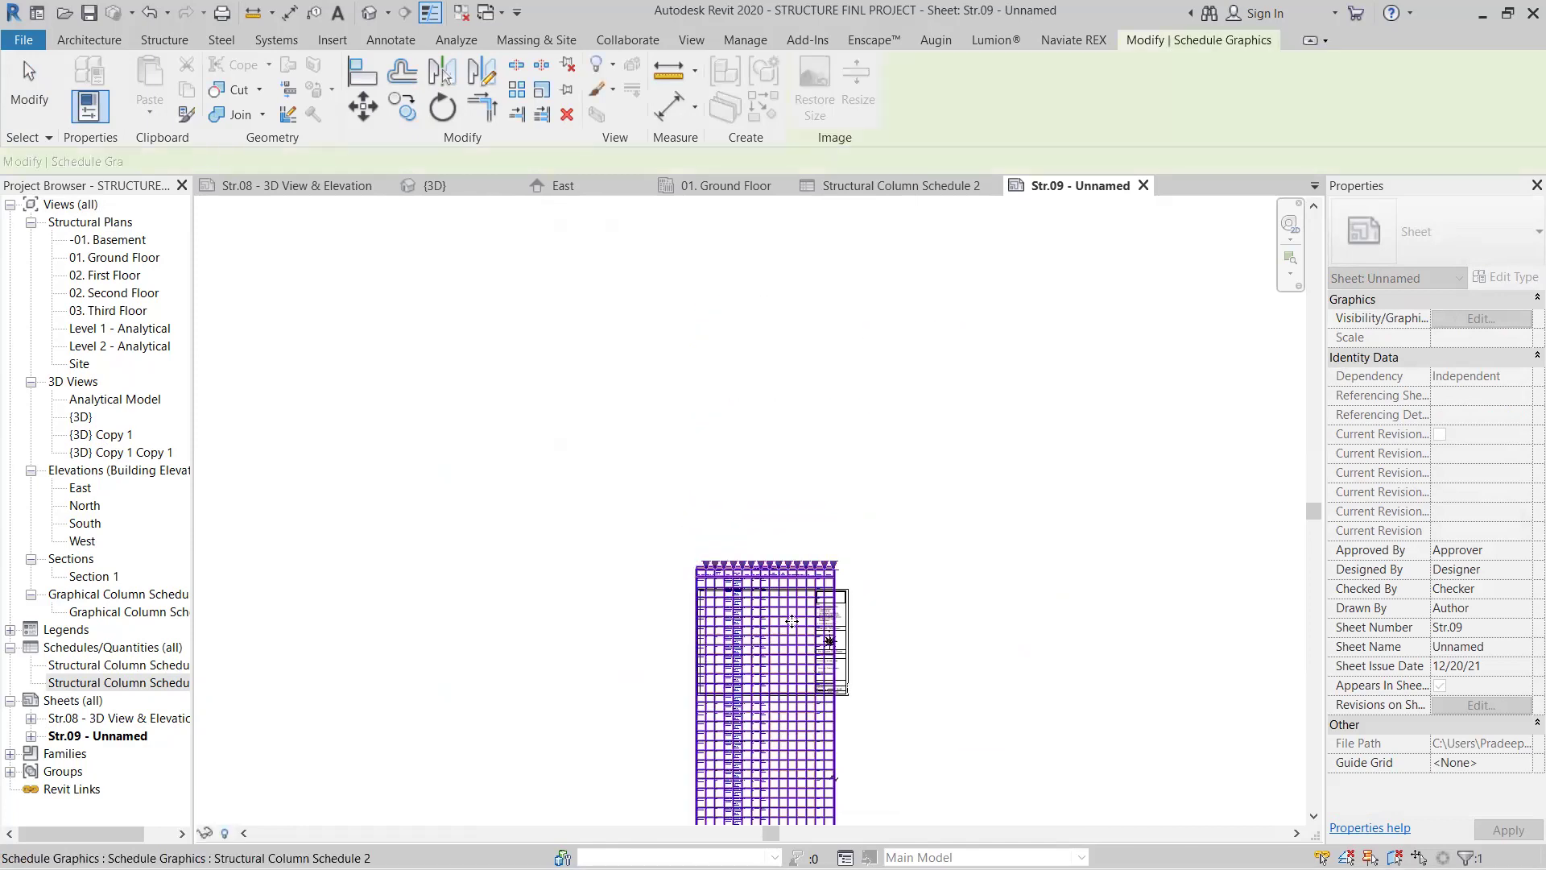
{"action": "scroll", "coordinate": [781, 606], "scroll_direction": "up", "scroll_amount": 3}
{"action": "scroll", "coordinate": [715, 483], "scroll_direction": "up", "scroll_amount": 3}
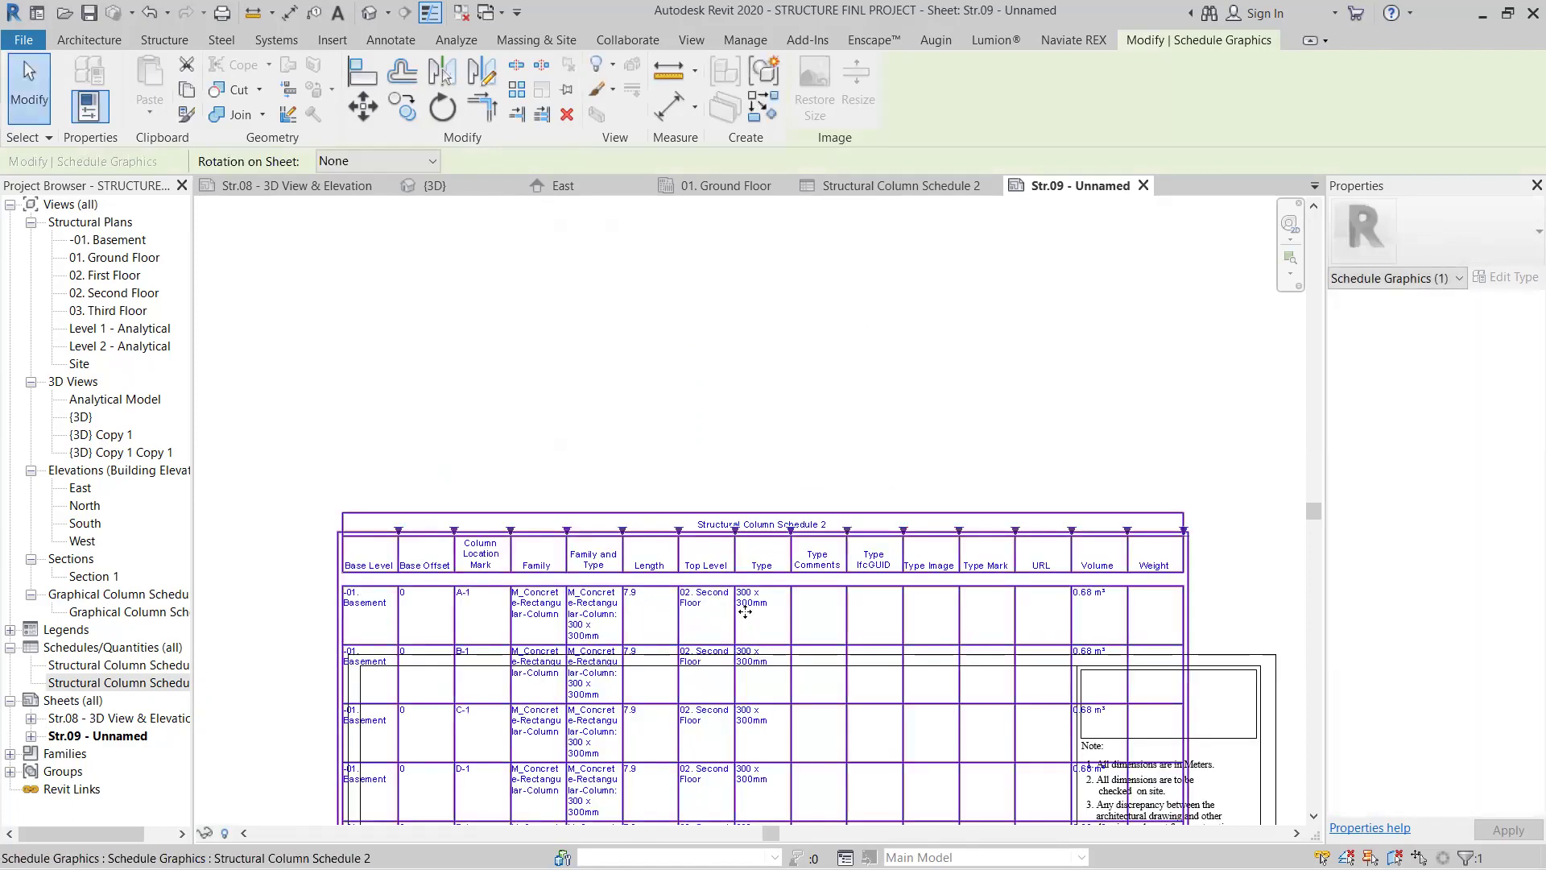
Step: Delete the Base Offset, Family, Family and Type, Type Comments, Type IfcGUID, Type Image, Type Mark, URL and Weight columns from Structural Column Schedule 2
{"action": "left_click", "coordinate": [898, 190]}
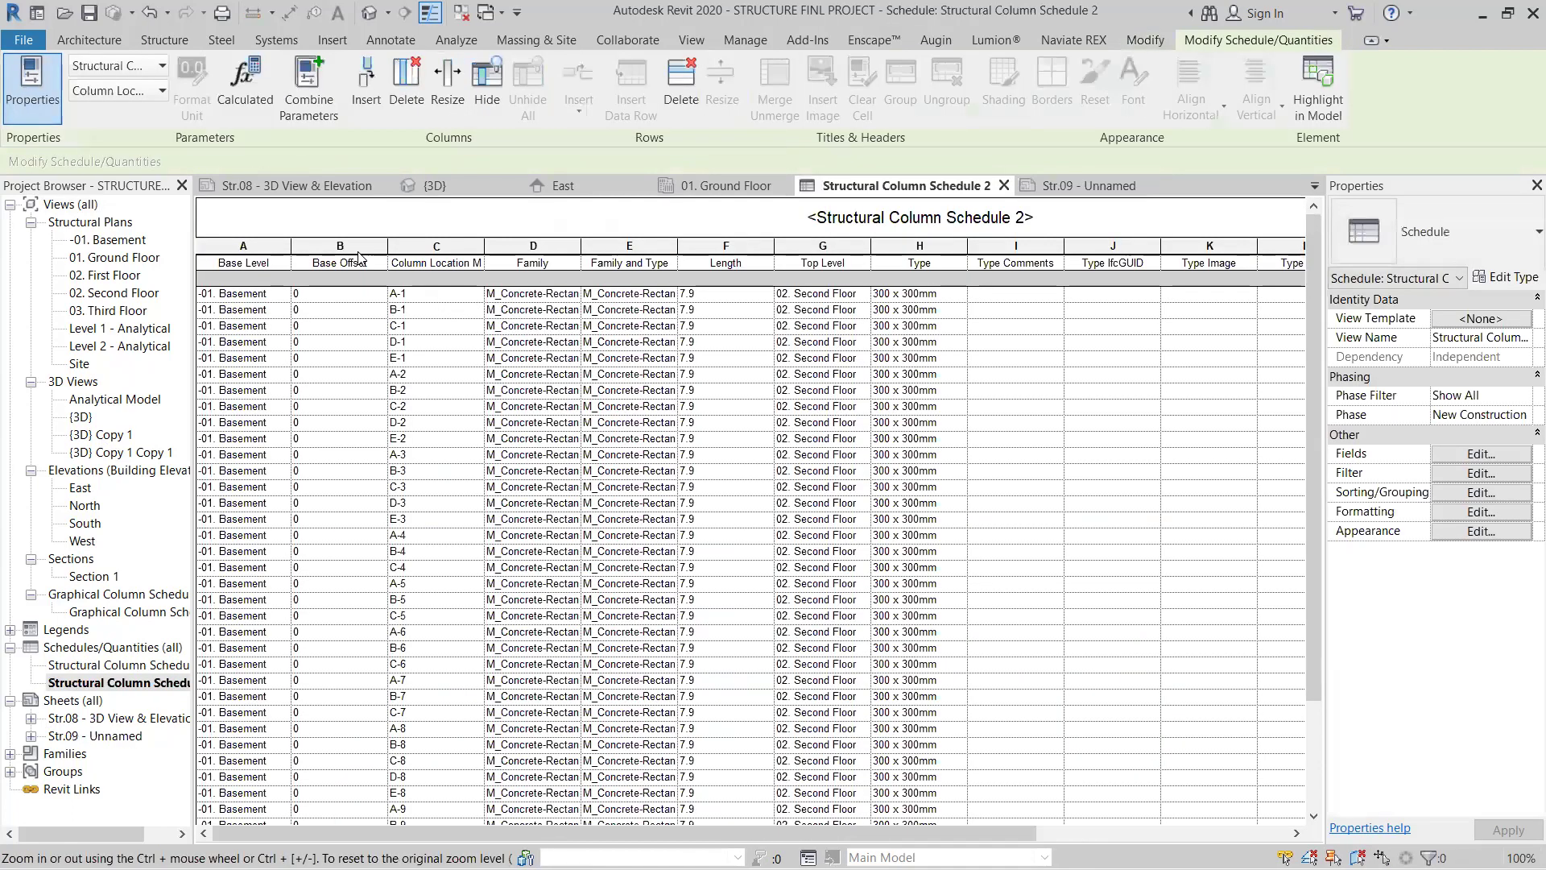
{"action": "left_click", "coordinate": [360, 246]}
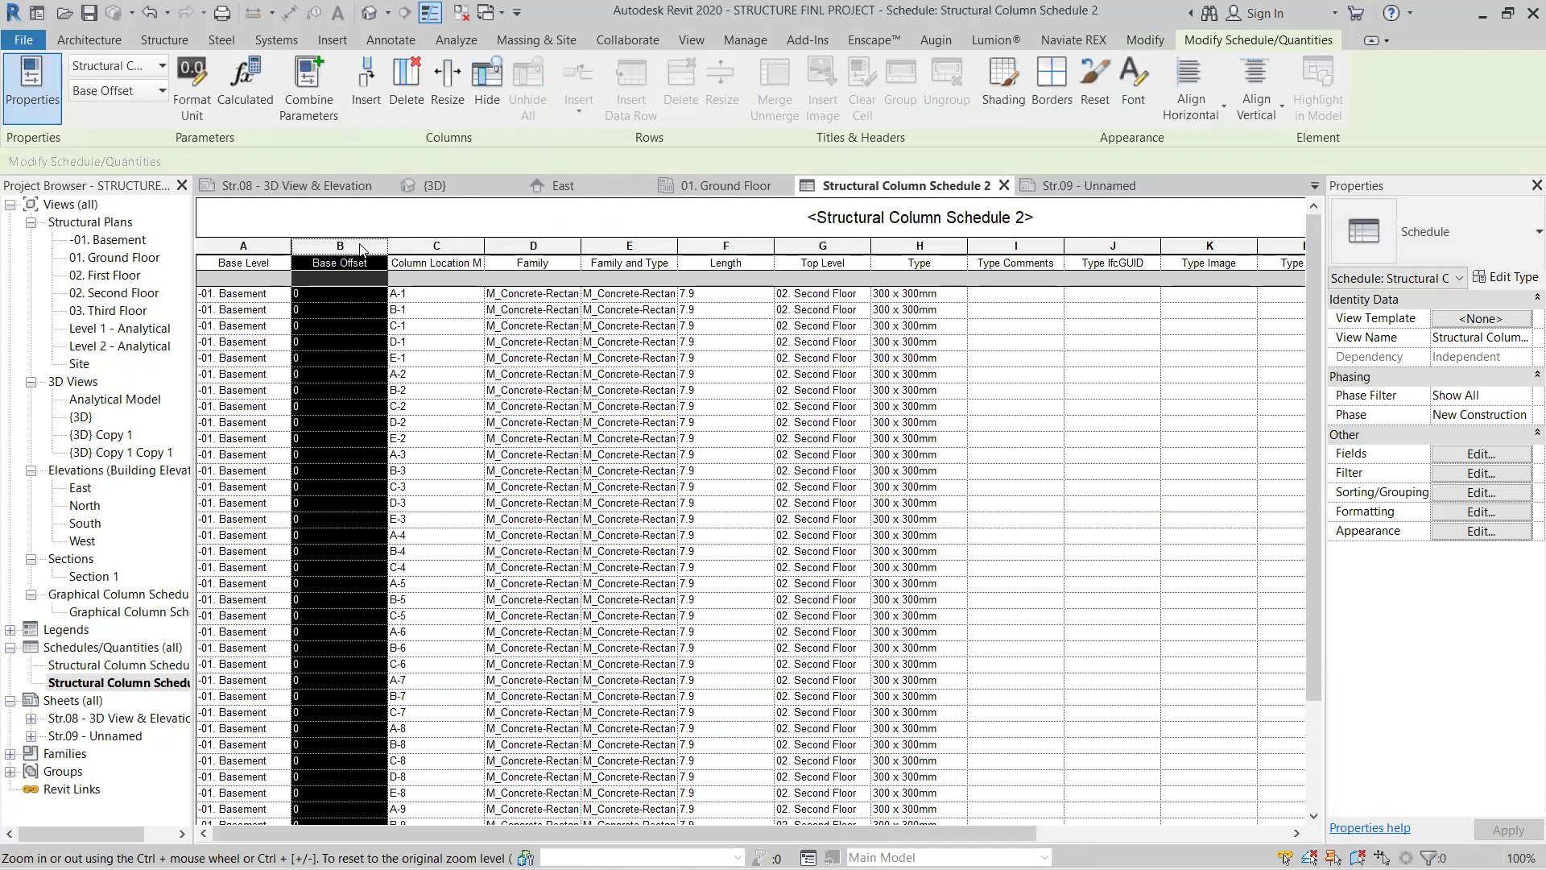
{"action": "right_click", "coordinate": [359, 247]}
{"action": "left_click", "coordinate": [407, 80]}
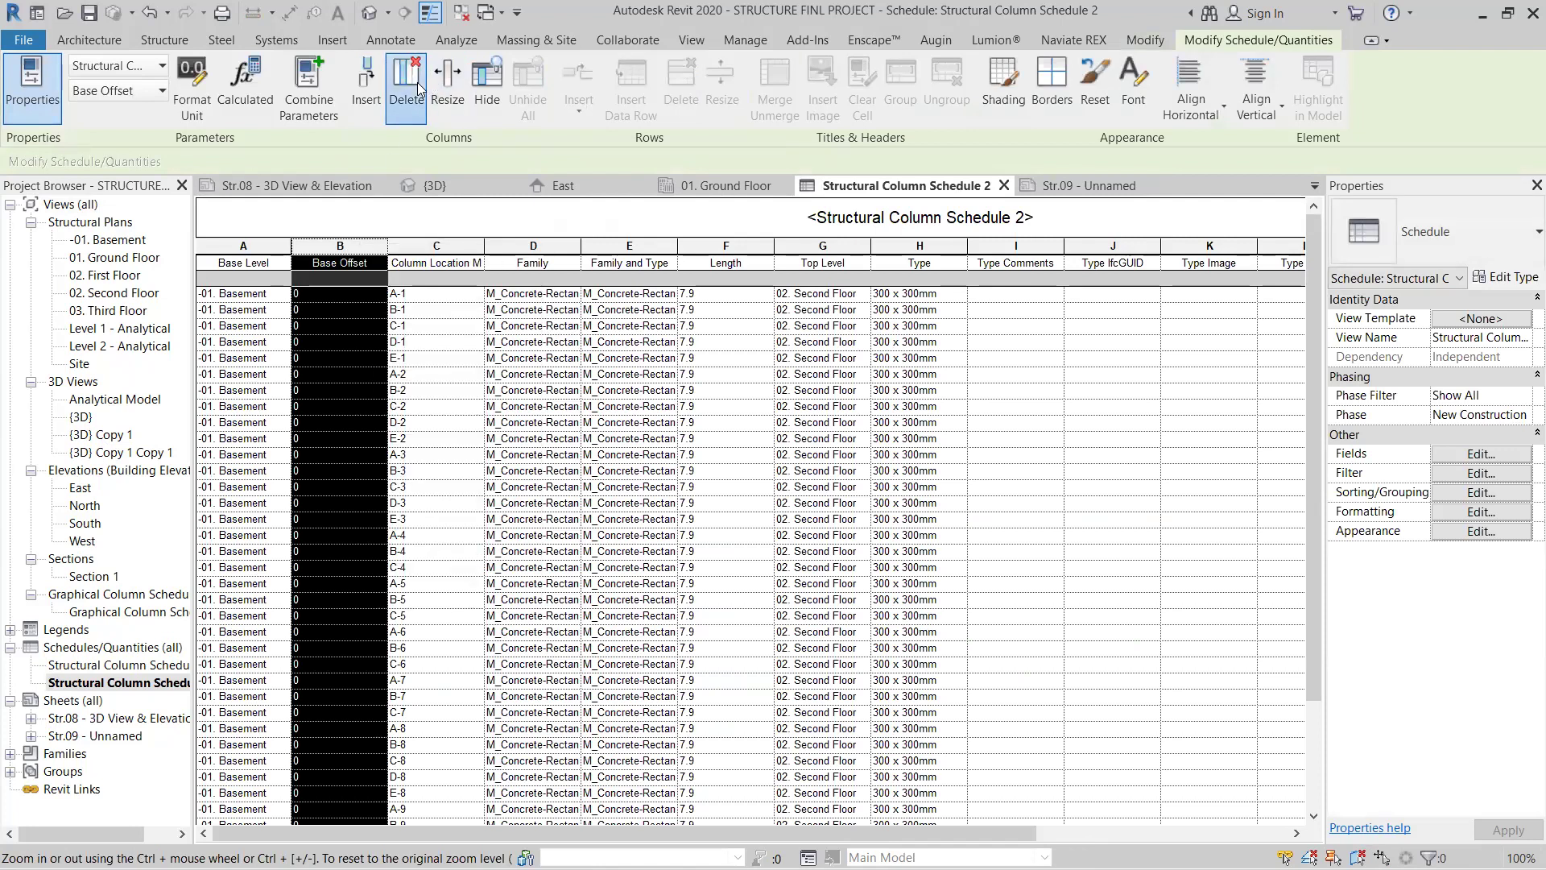
{"action": "left_click", "coordinate": [442, 264]}
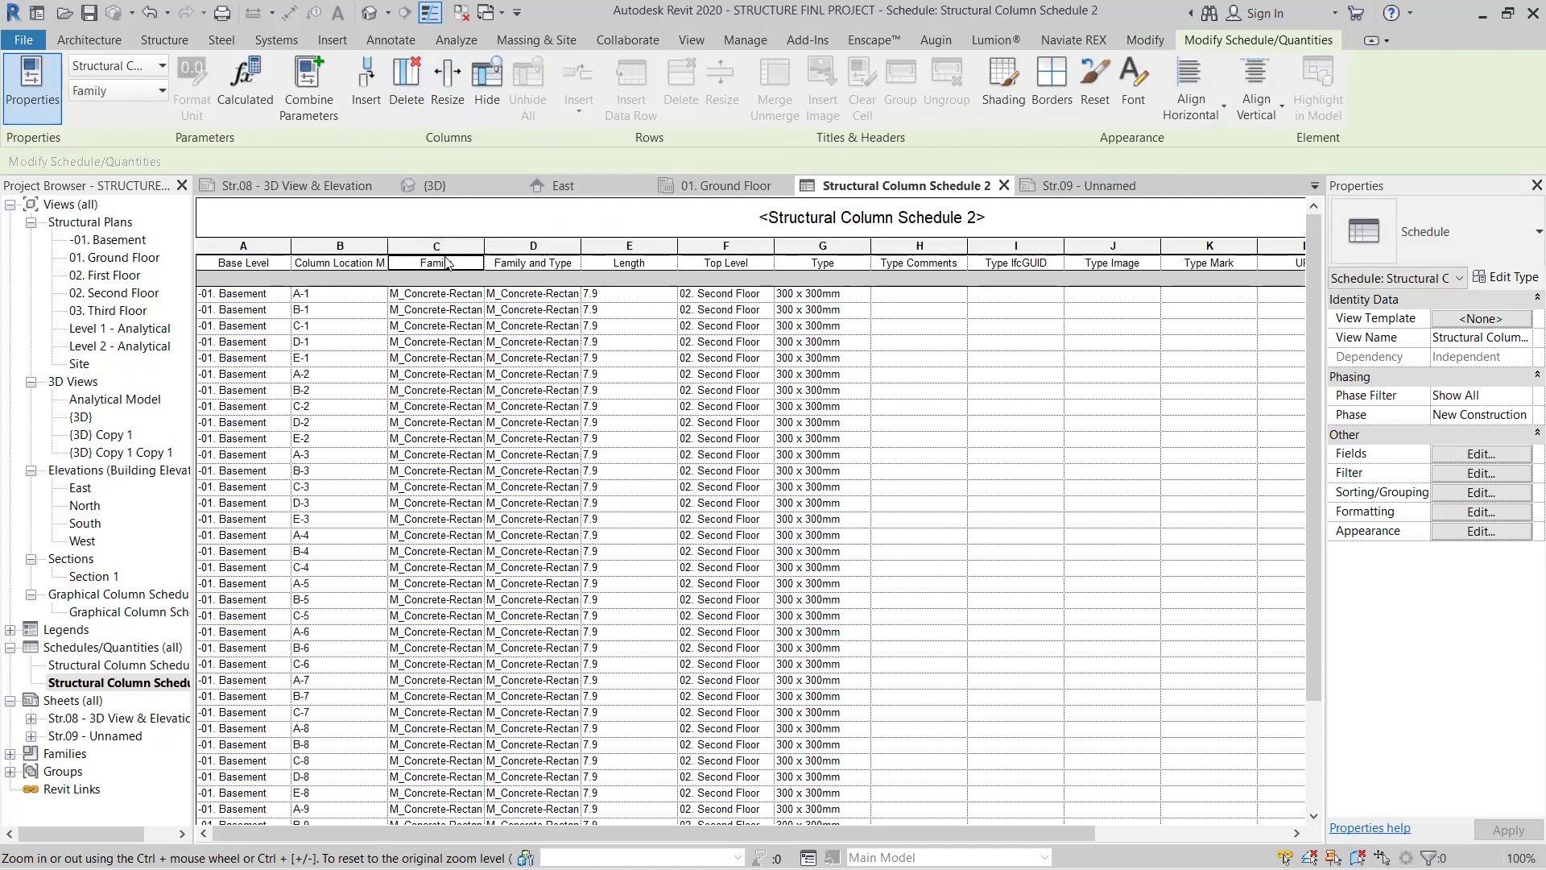
{"action": "left_click_drag", "start_coordinate": [439, 247], "coordinate": [531, 252]}
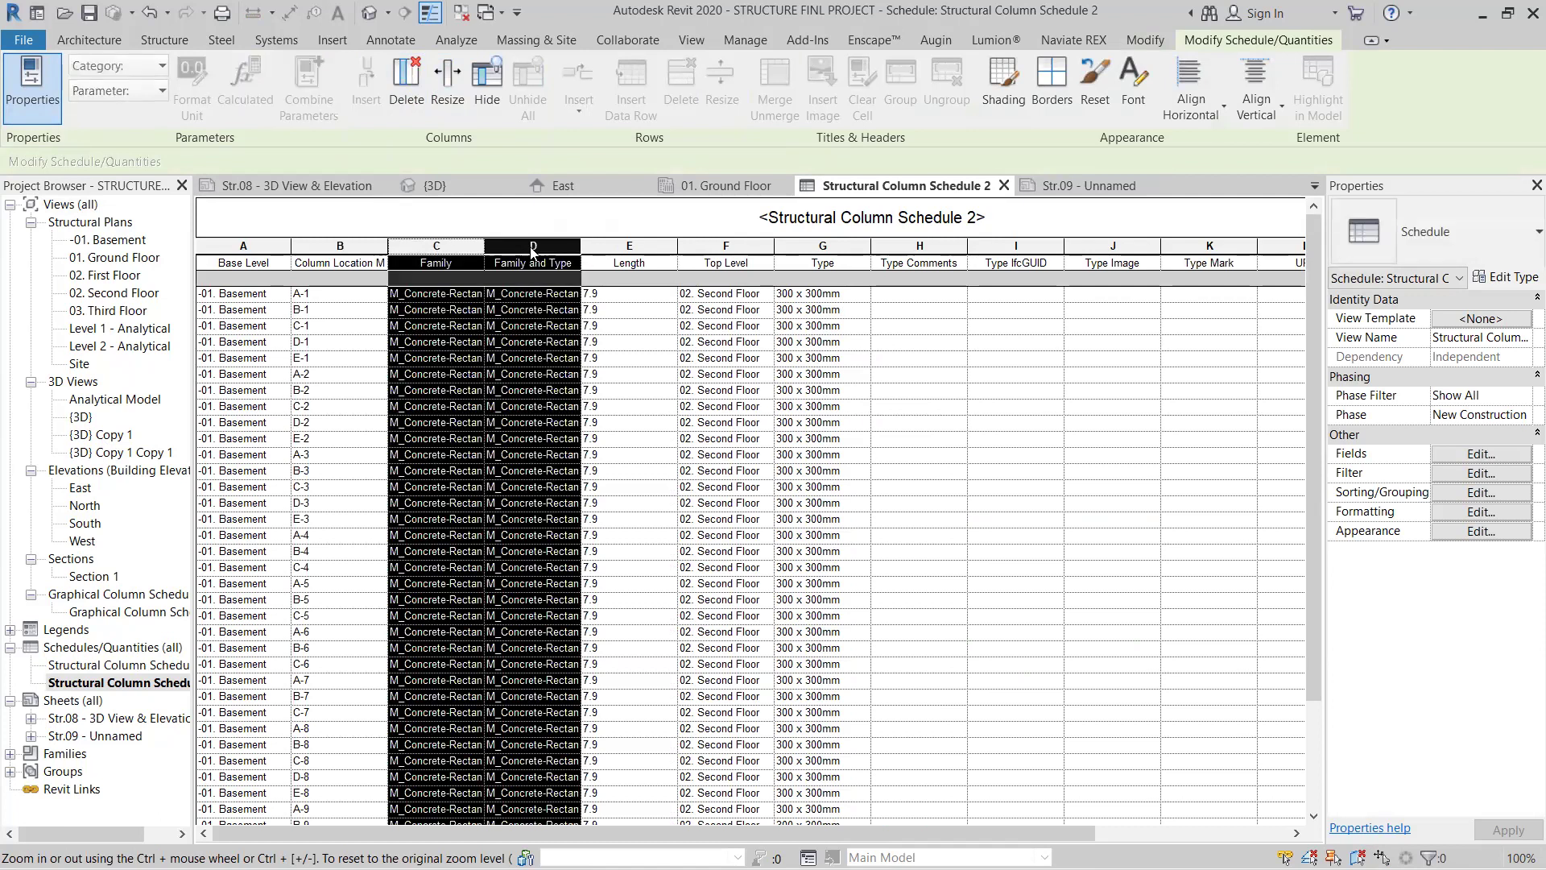
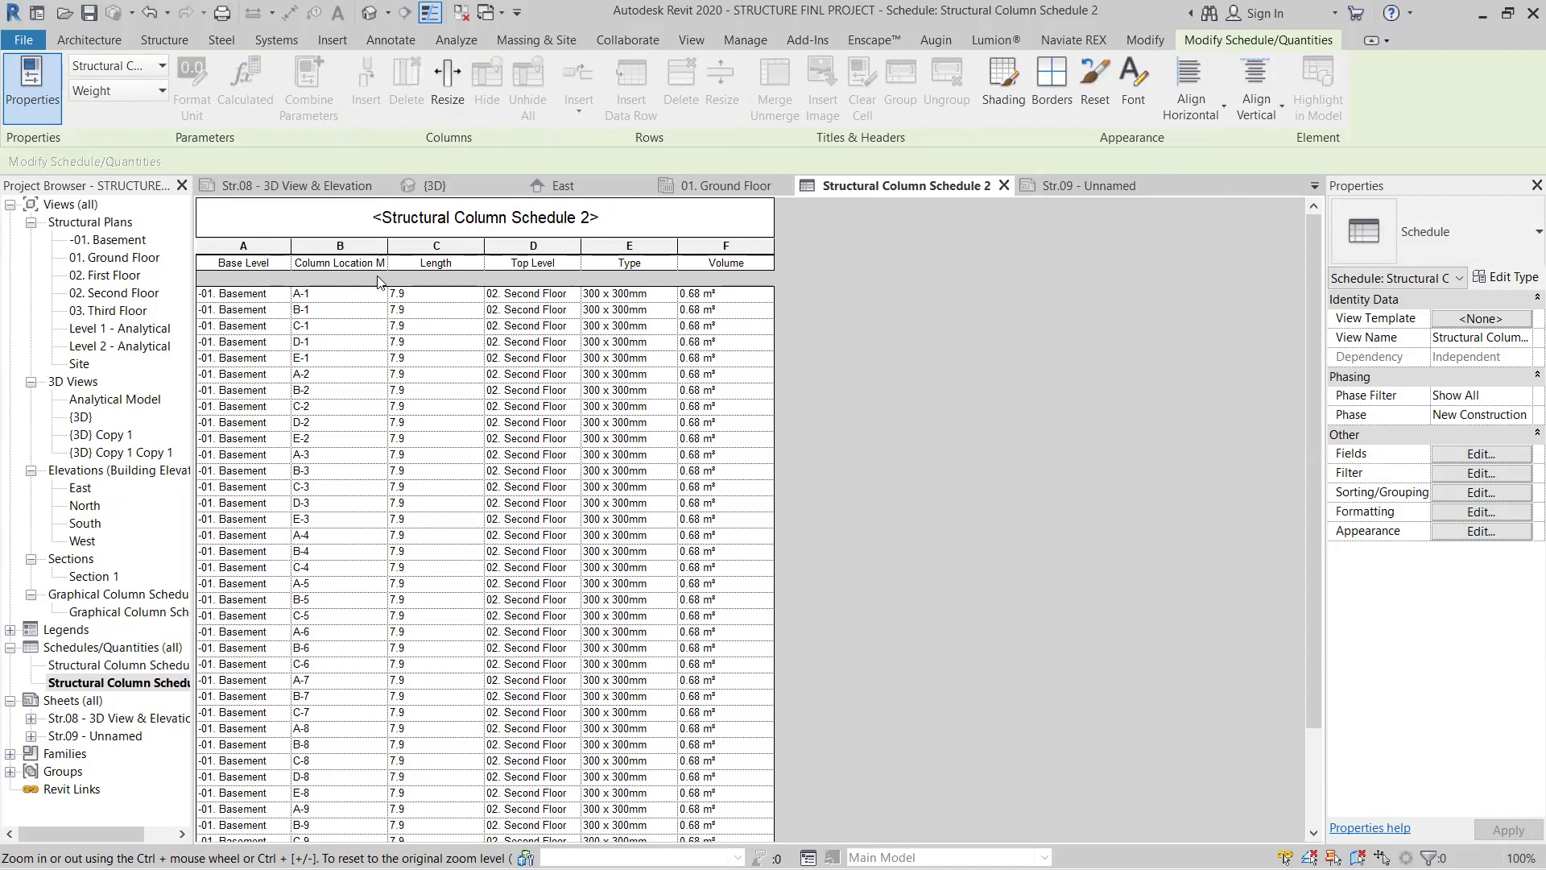
Step: Narrow the Column Location Mark and Length columns in Structural Column Schedule 2 and return to sheet Str.09
{"action": "left_click_drag", "start_coordinate": [388, 240], "coordinate": [346, 240]}
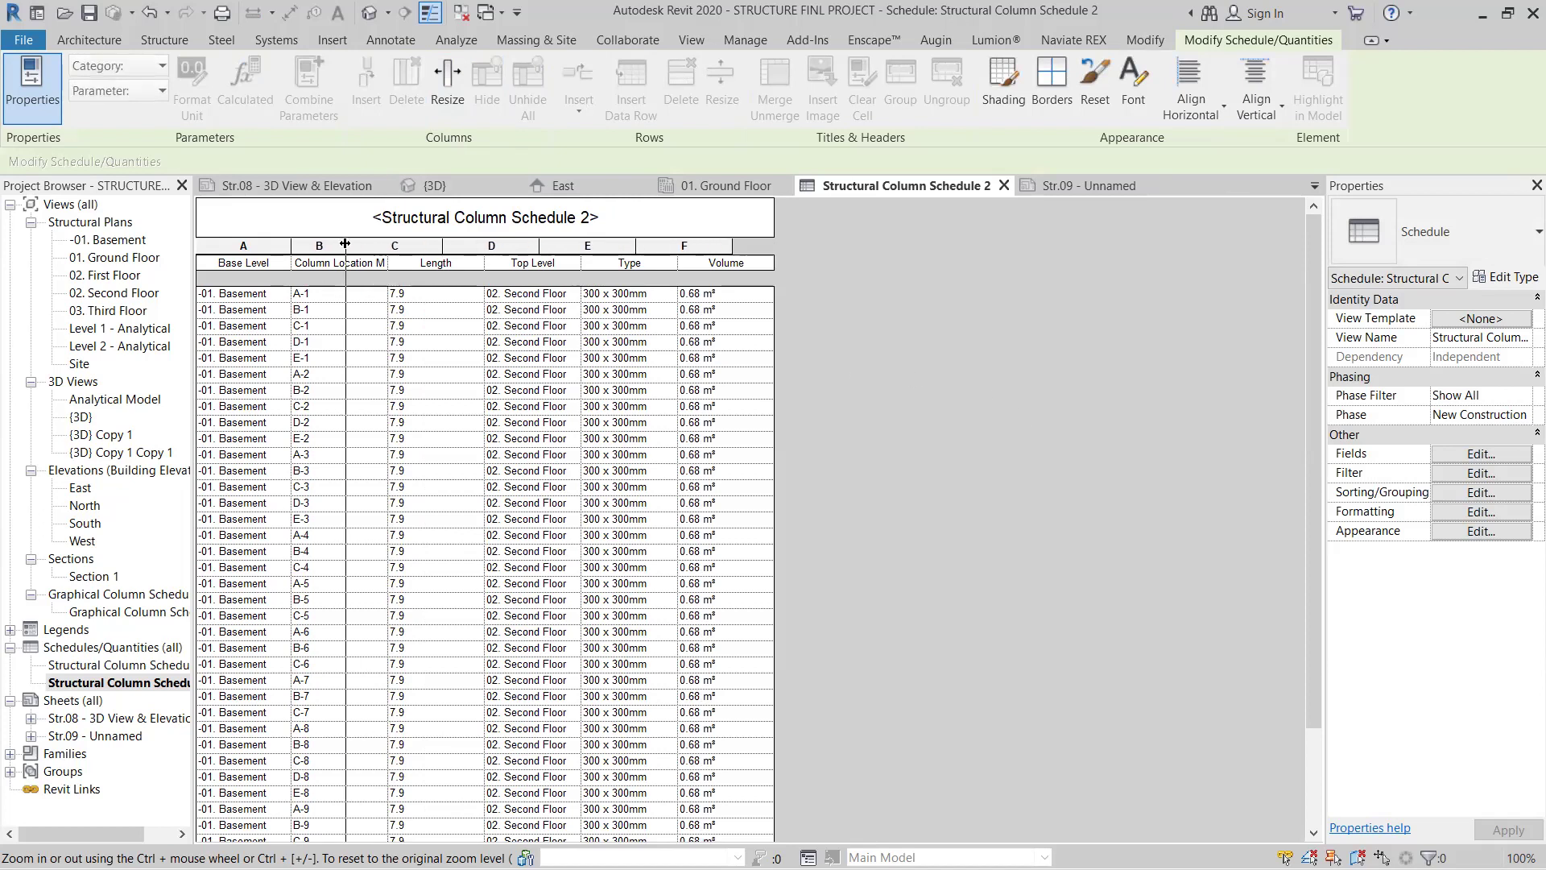
{"action": "left_click_drag", "start_coordinate": [441, 243], "coordinate": [404, 243]}
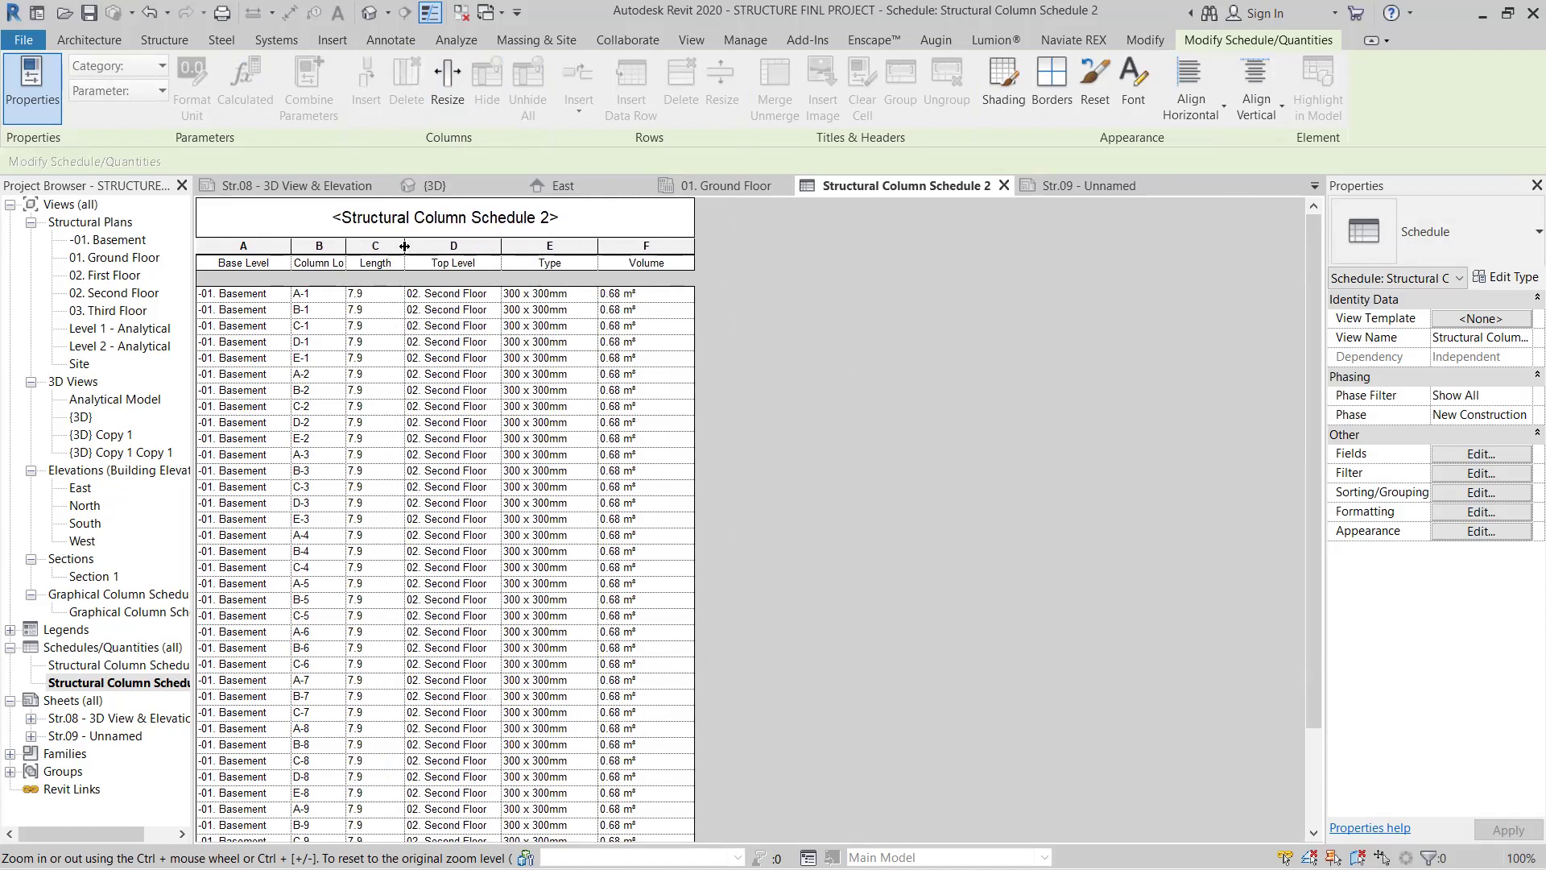
{"action": "key", "text": "ctrl+Tab"}
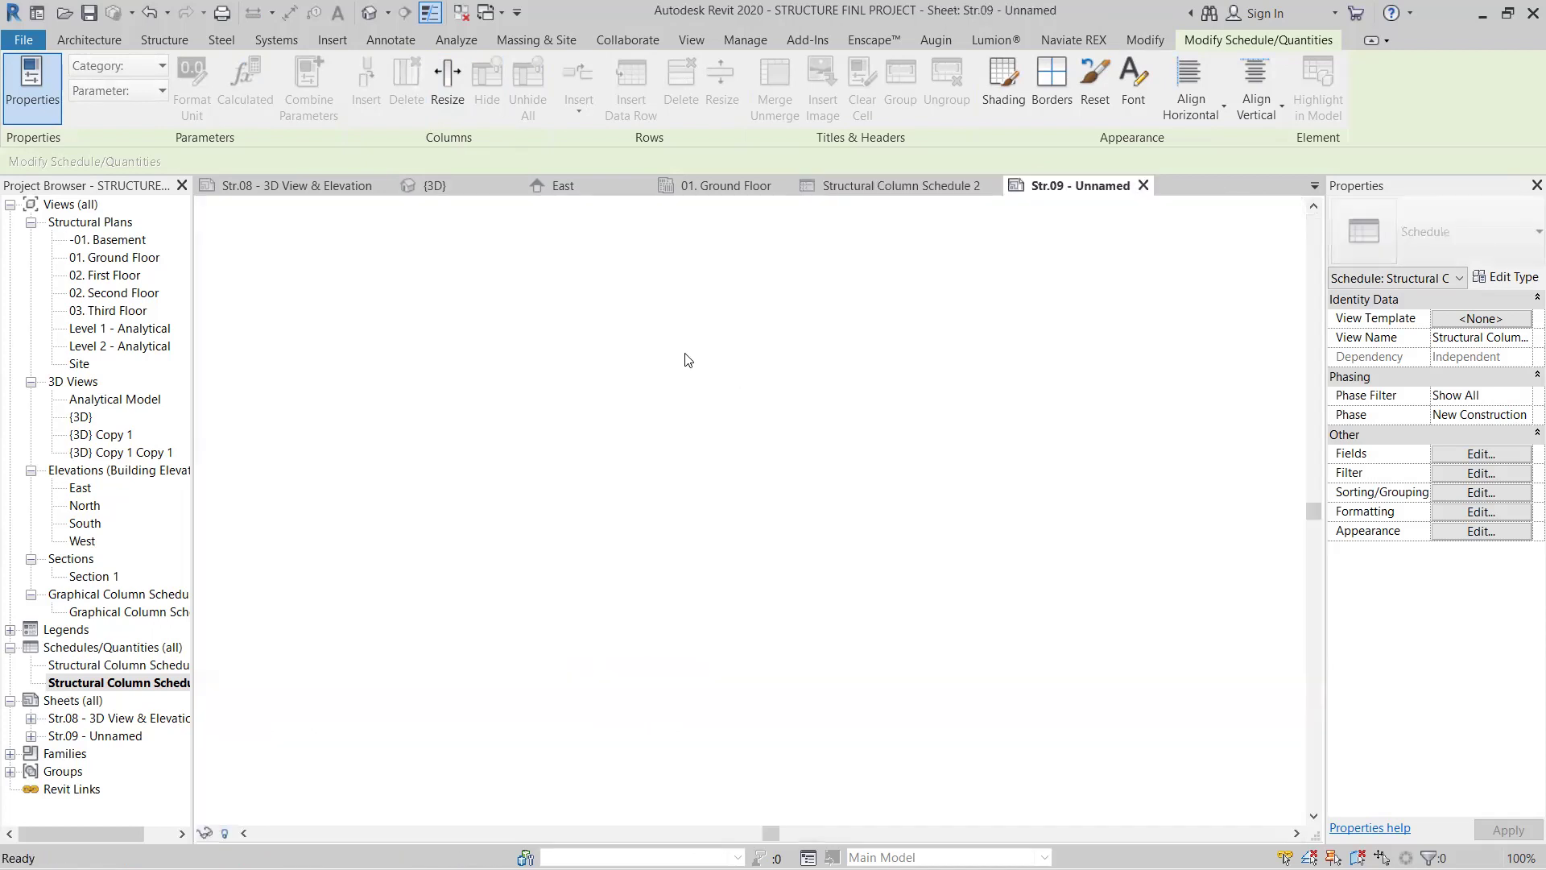
Step: Move the column schedule on sheet Str.09 so its heading sits inside the upper-left corner of the sheet border
{"action": "middle_click_drag", "start_coordinate": [700, 439], "coordinate": [681, 286]}
{"action": "left_click", "coordinate": [590, 317]}
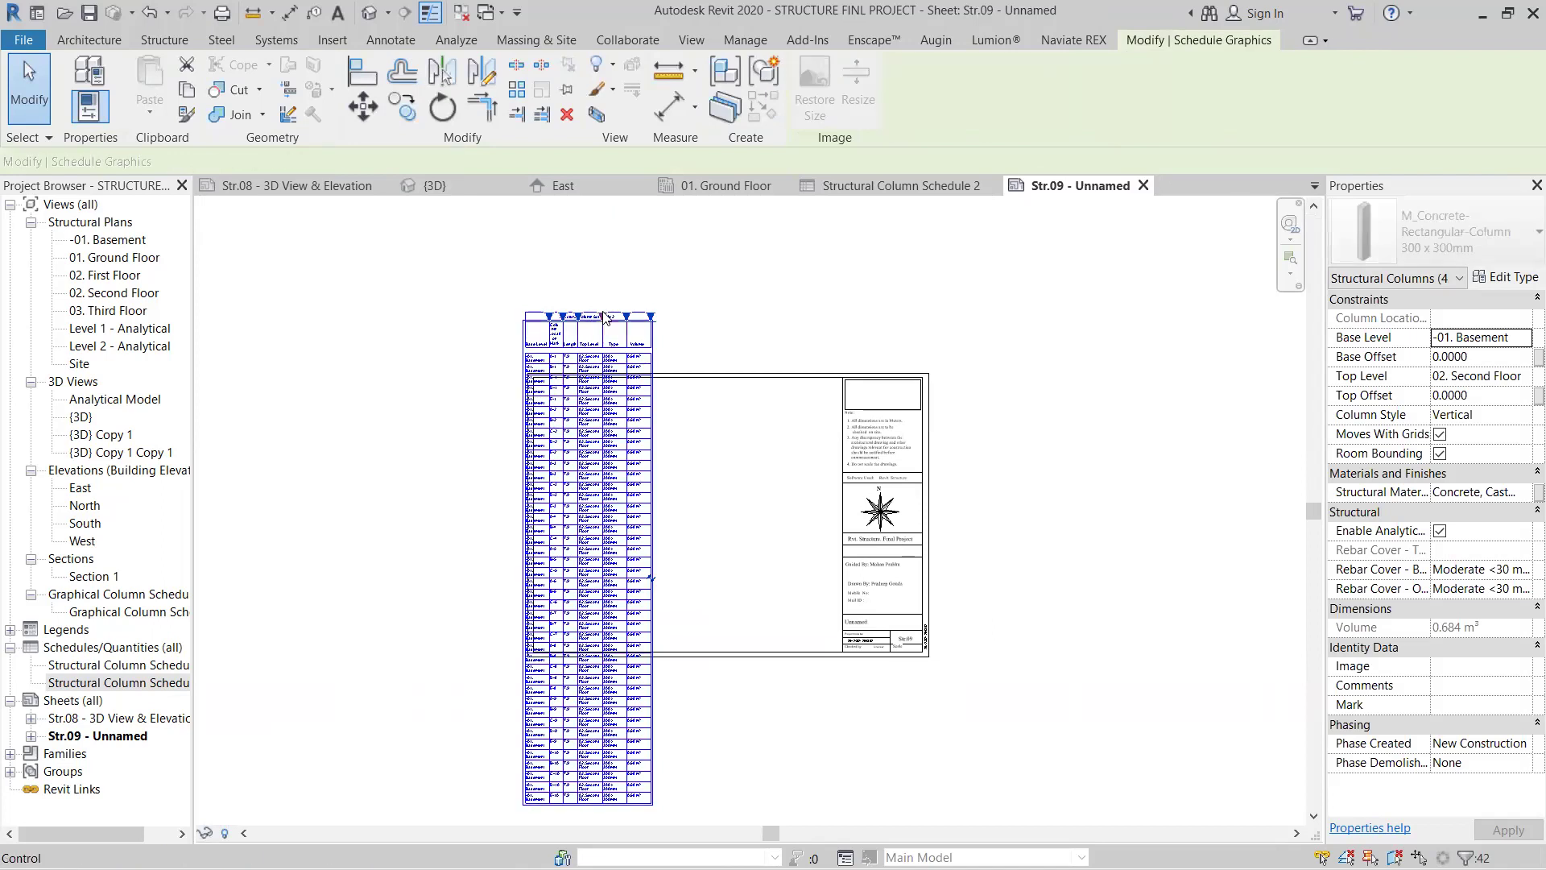
{"action": "left_click_drag", "start_coordinate": [597, 364], "coordinate": [620, 418]}
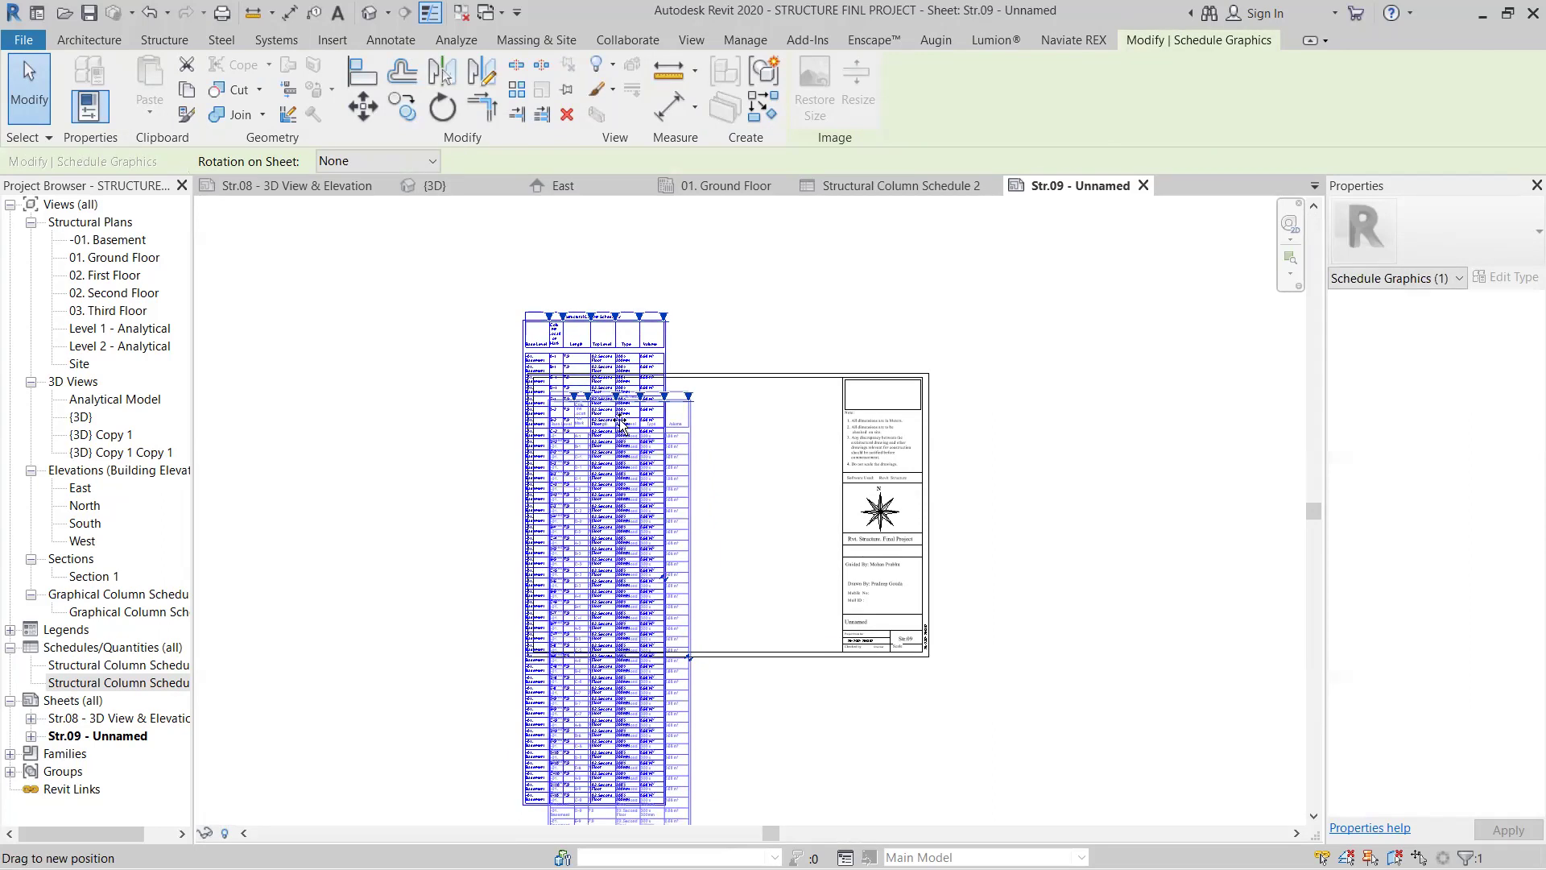
{"action": "left_click", "coordinate": [757, 486]}
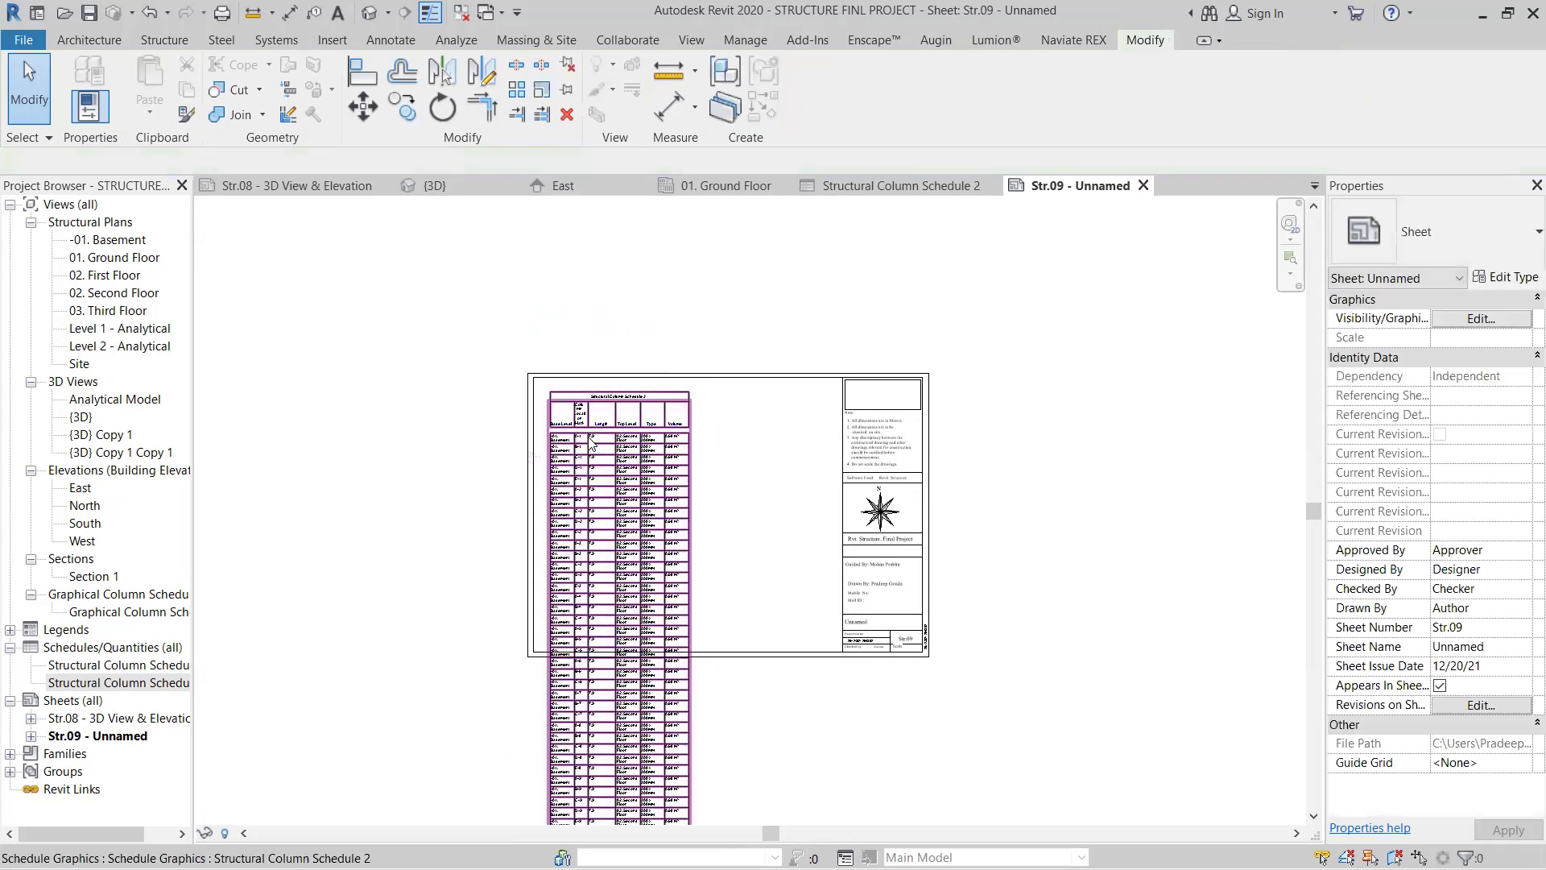
Step: Split the overlong column schedule on the sheet into two side-by-side segments
{"action": "scroll", "coordinate": [977, 545], "scroll_direction": "up", "scroll_amount": 3}
{"action": "middle_click_drag", "start_coordinate": [894, 553], "coordinate": [828, 421]}
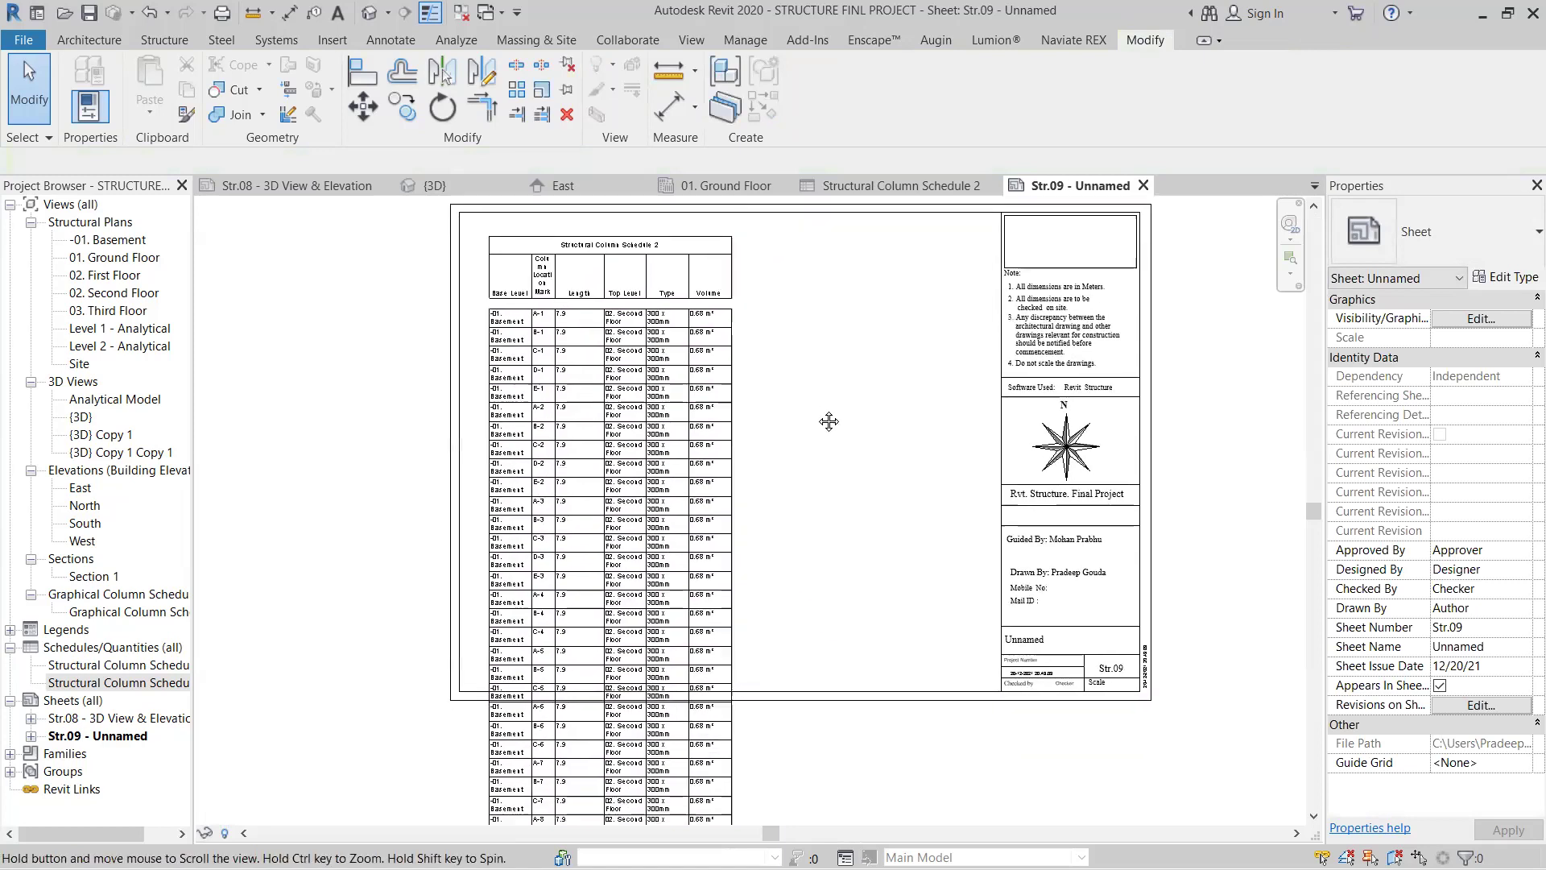
{"action": "scroll", "coordinate": [794, 525], "scroll_direction": "down", "scroll_amount": 2}
{"action": "middle_click_drag", "start_coordinate": [794, 525], "coordinate": [787, 424]}
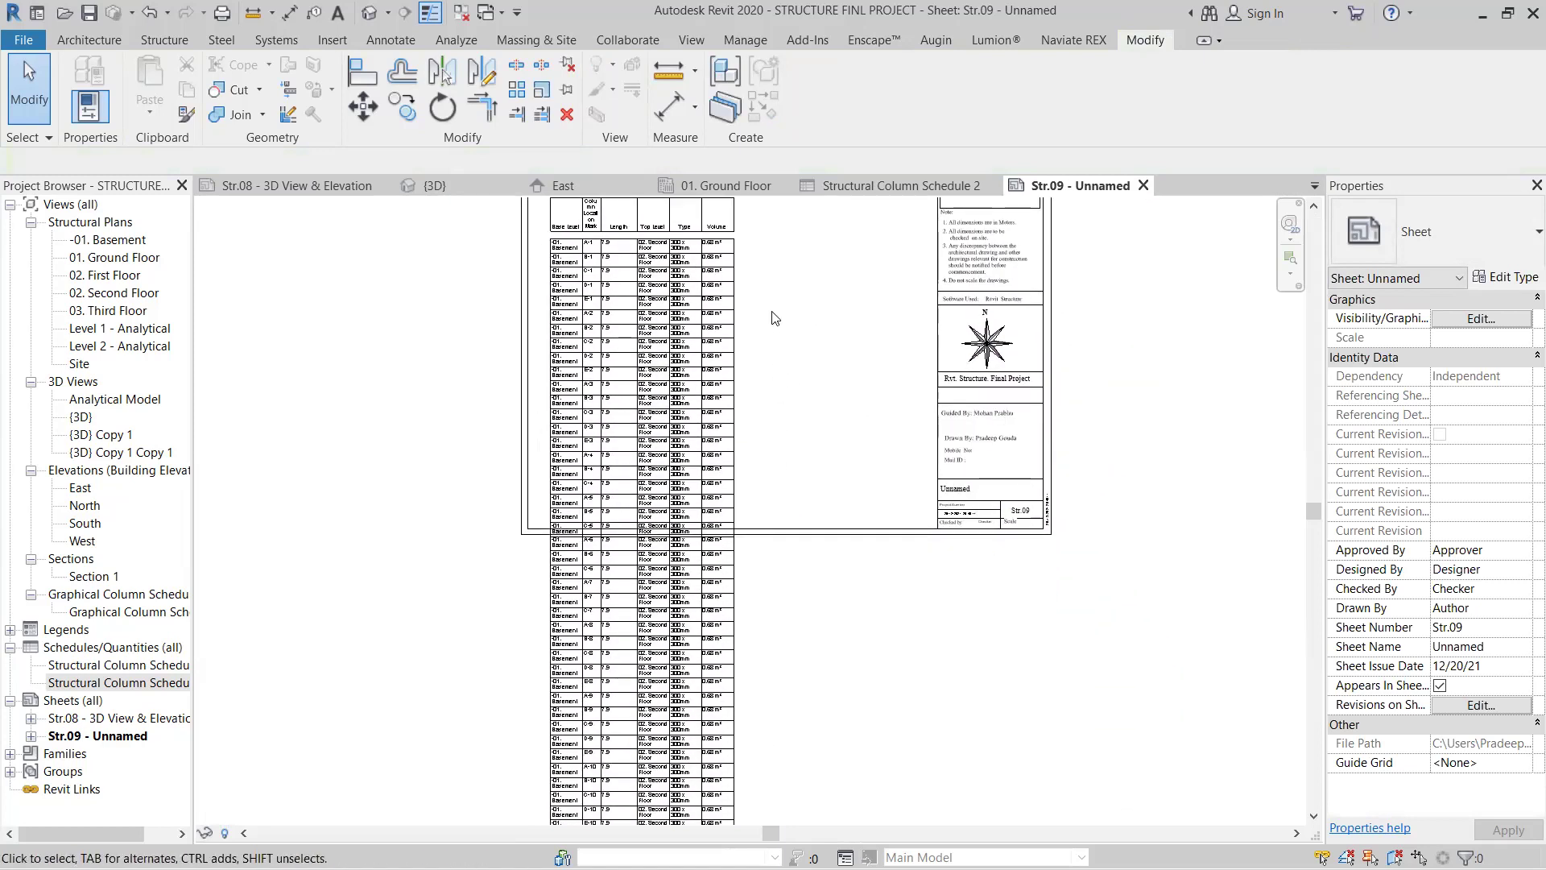
{"action": "scroll", "coordinate": [744, 567], "scroll_direction": "down", "scroll_amount": 2}
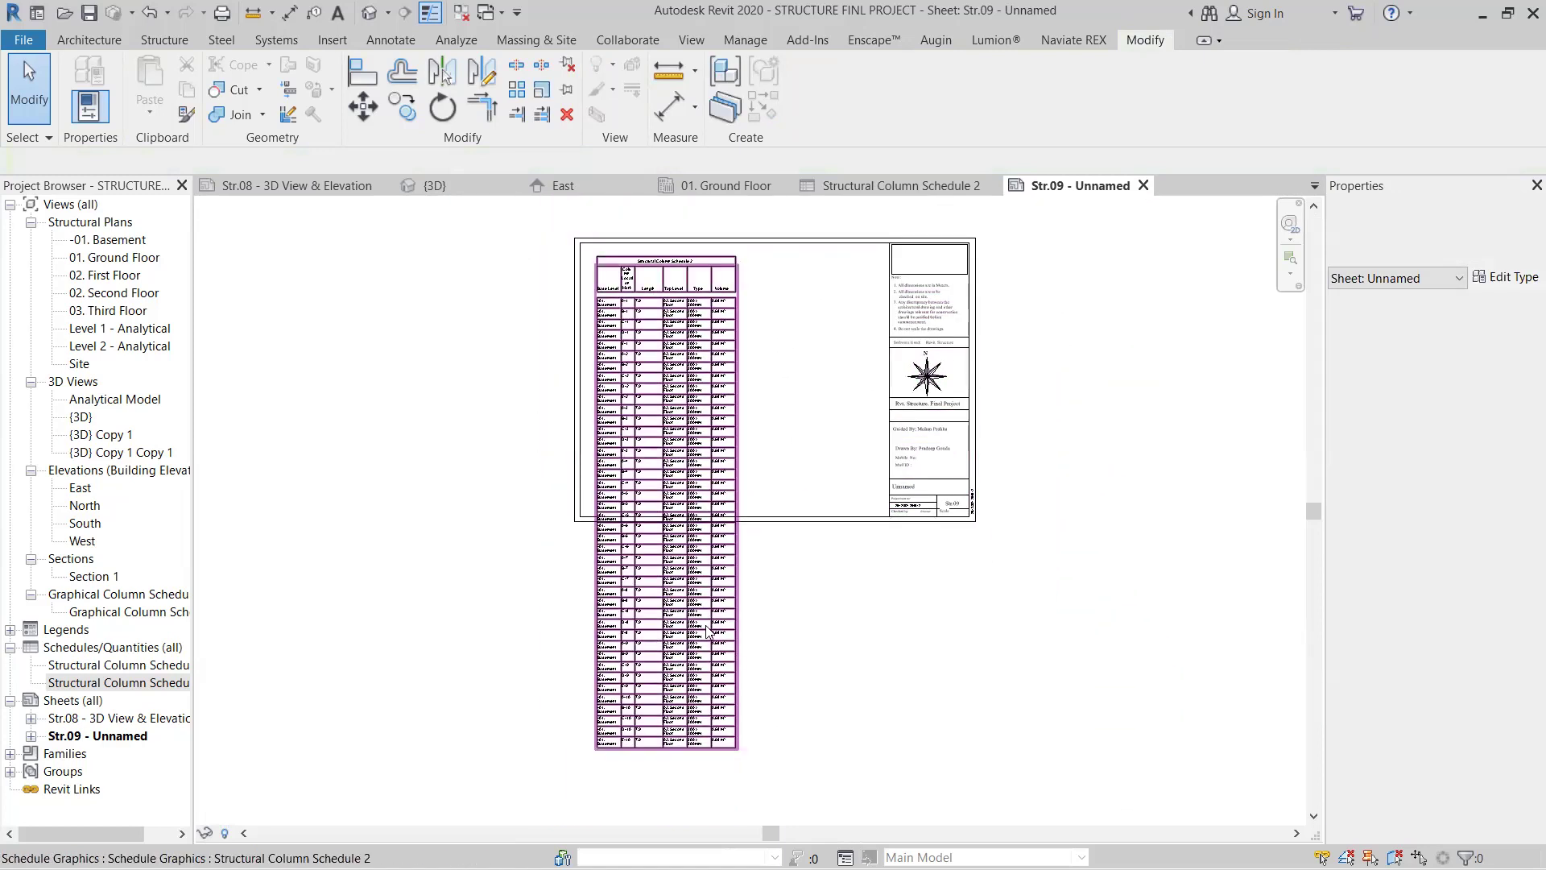
{"action": "left_click", "coordinate": [723, 564]}
{"action": "scroll", "coordinate": [723, 564], "scroll_direction": "up", "scroll_amount": 3}
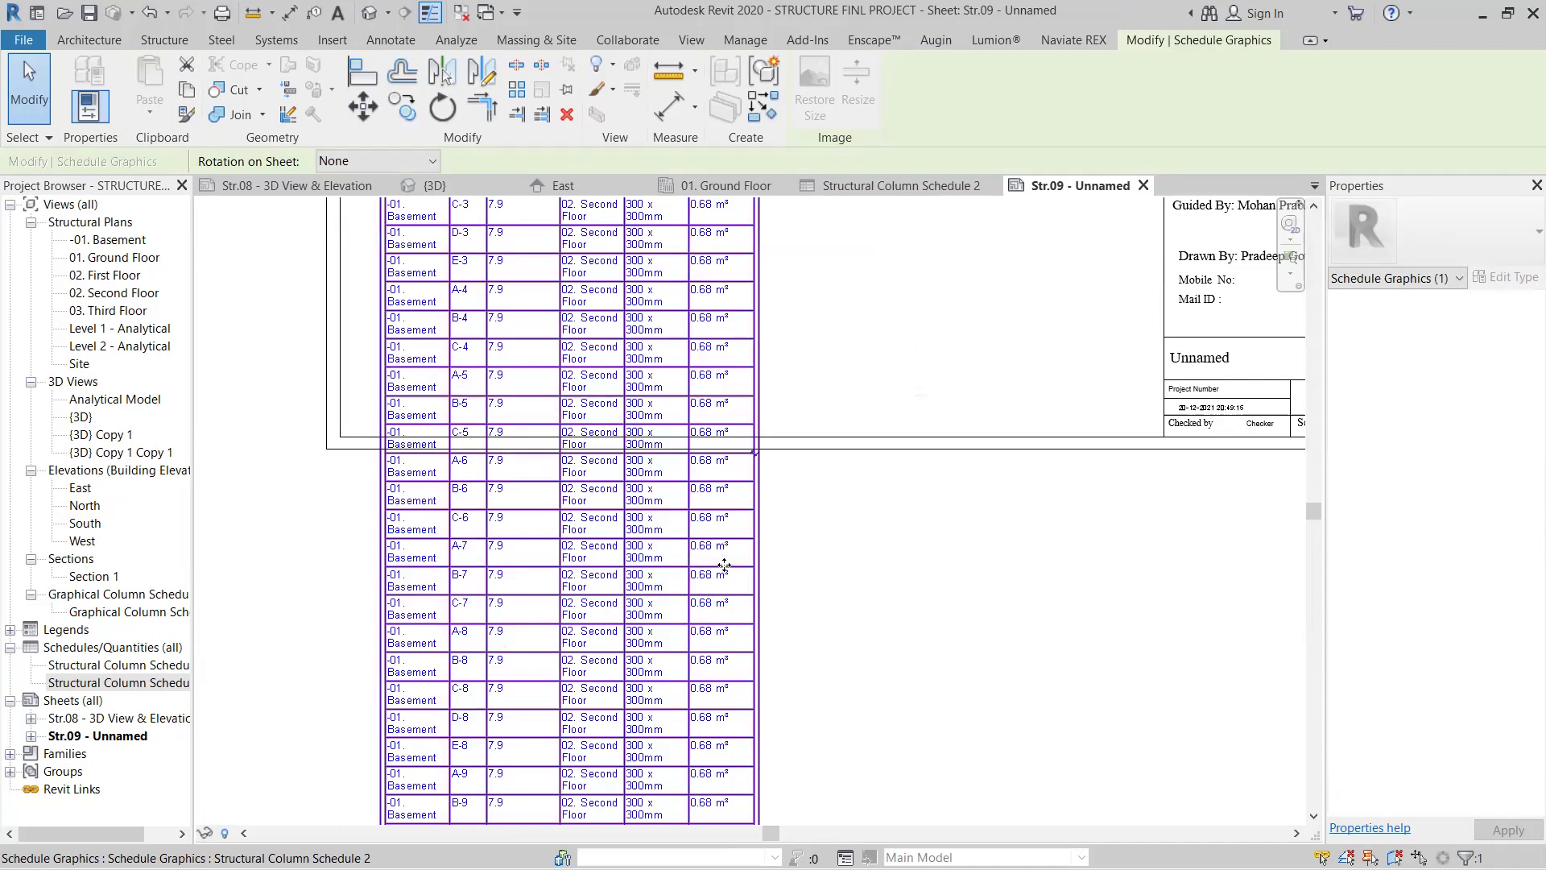
{"action": "scroll", "coordinate": [776, 427], "scroll_direction": "up", "scroll_amount": 4}
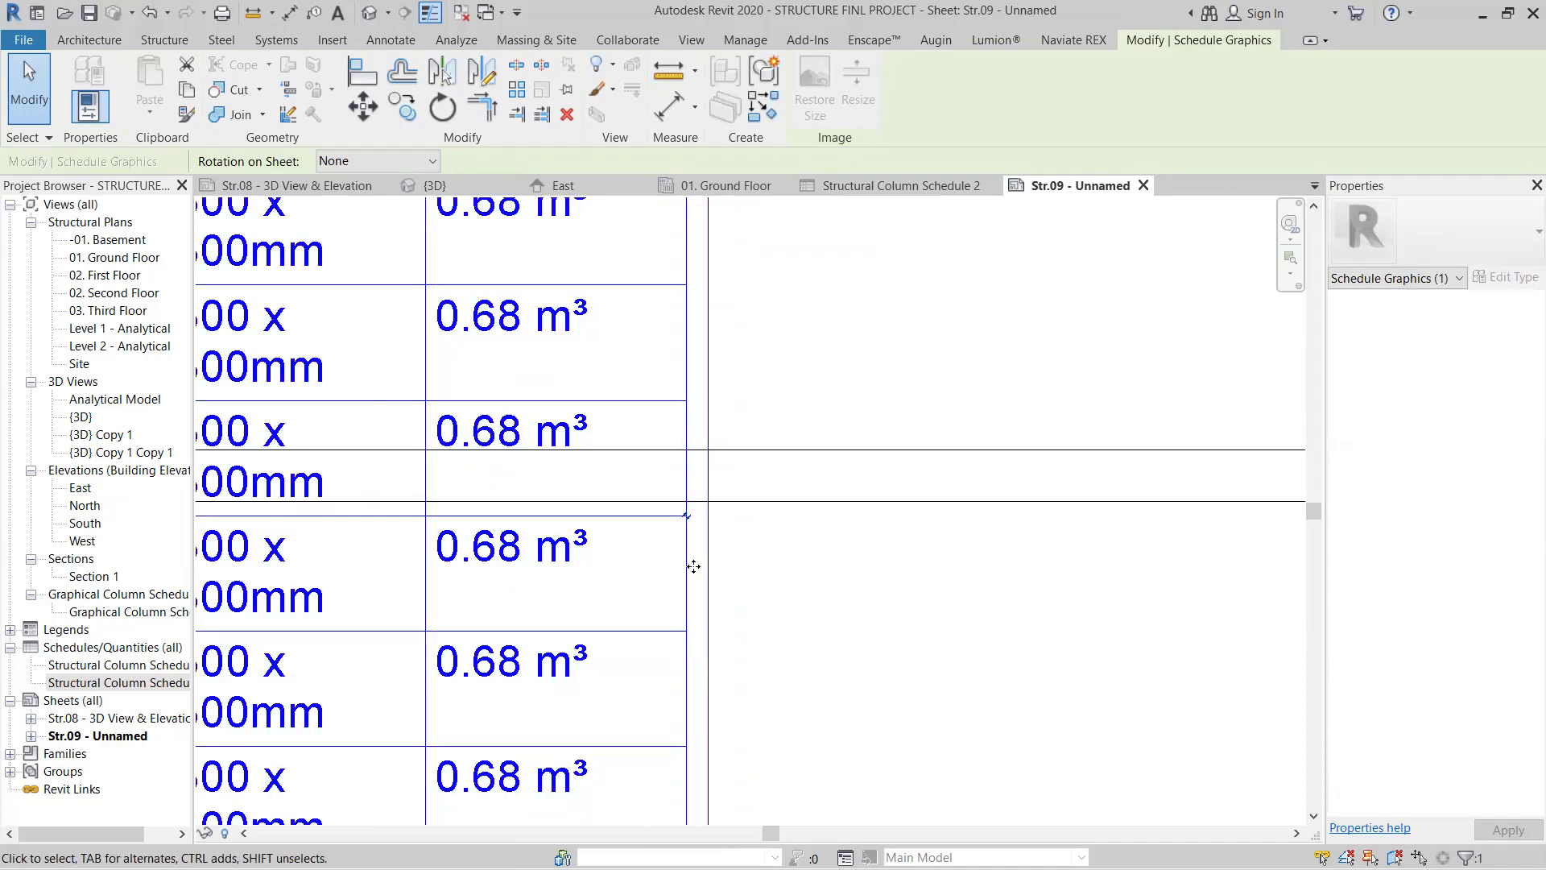
{"action": "left_click", "coordinate": [687, 519]}
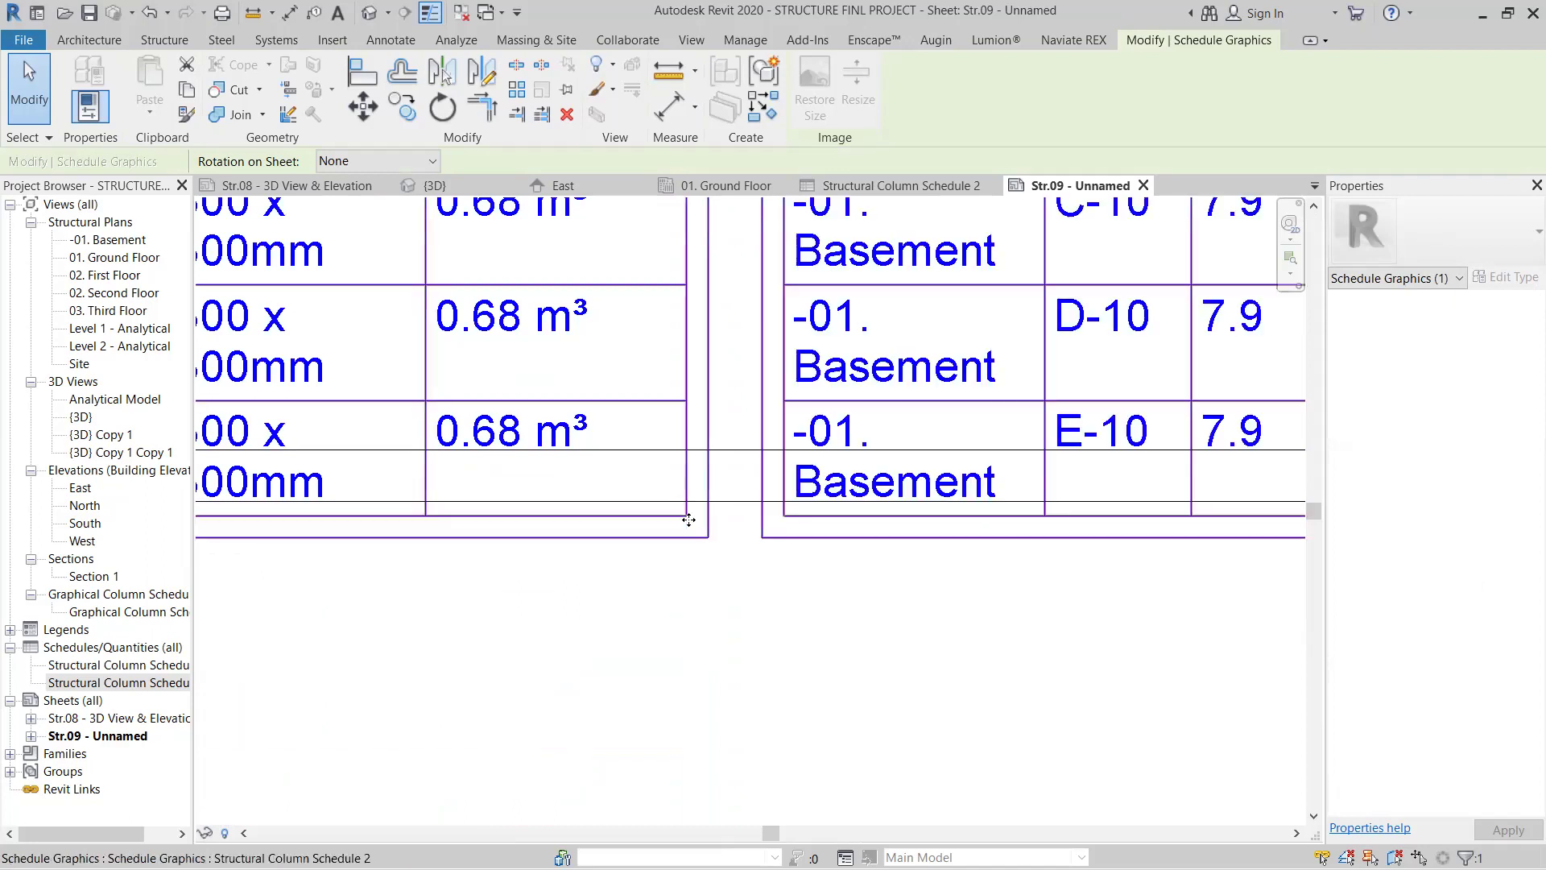
{"action": "scroll", "coordinate": [821, 625], "scroll_direction": "down", "scroll_amount": 5}
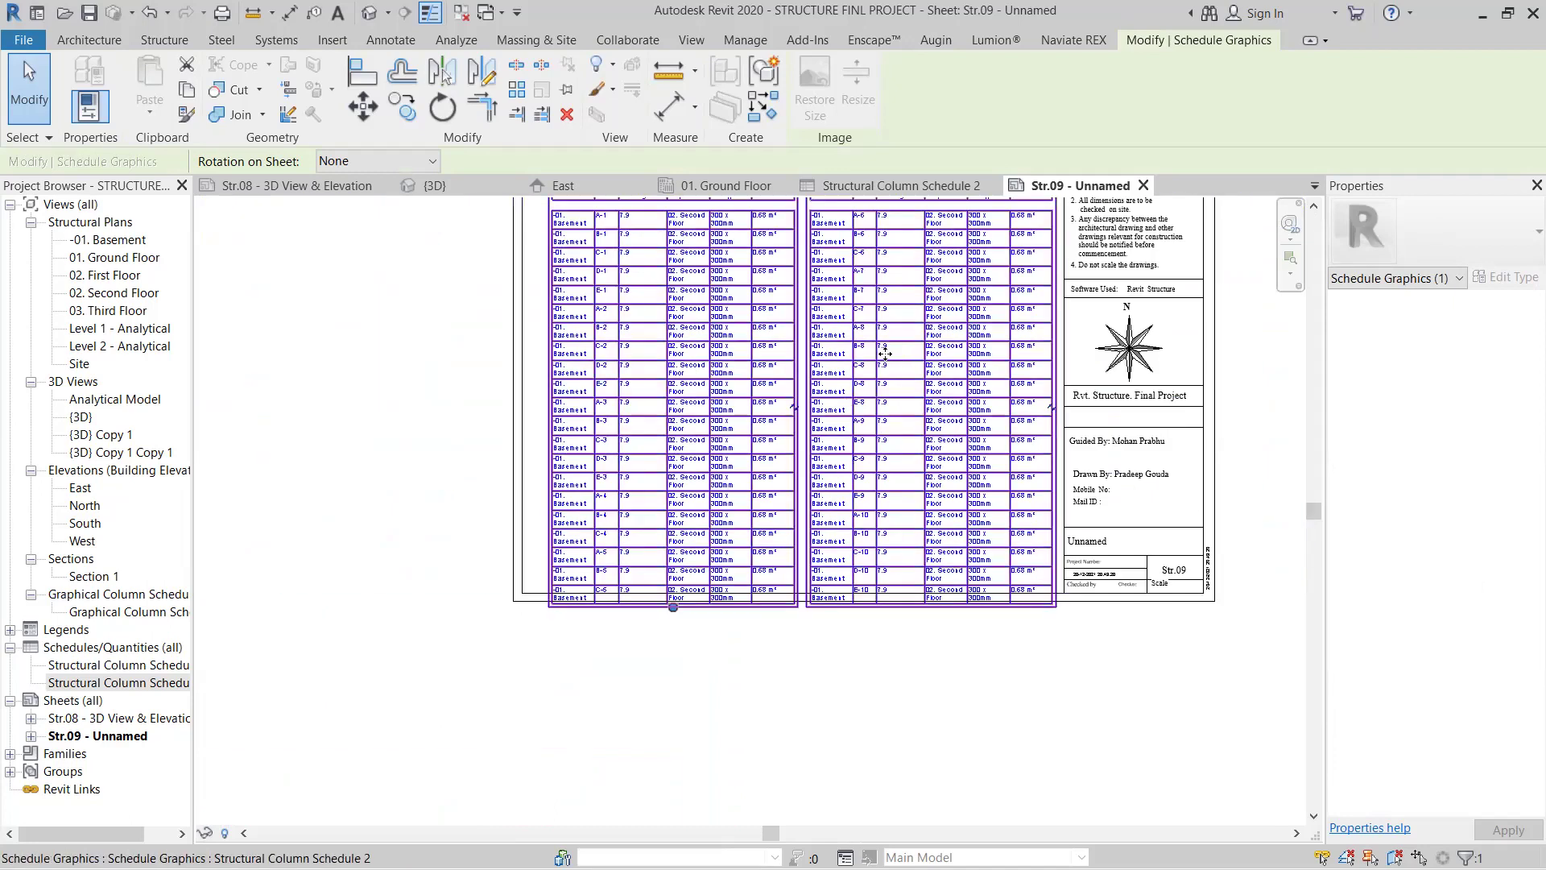
Step: Widen the Column Location Mark column of the placed schedule so its heading wraps by whole words
{"action": "middle_click_drag", "start_coordinate": [880, 704], "coordinate": [866, 759]}
{"action": "middle_click_drag", "start_coordinate": [511, 233], "coordinate": [489, 343]}
{"action": "scroll", "coordinate": [550, 331], "scroll_direction": "up", "scroll_amount": 4}
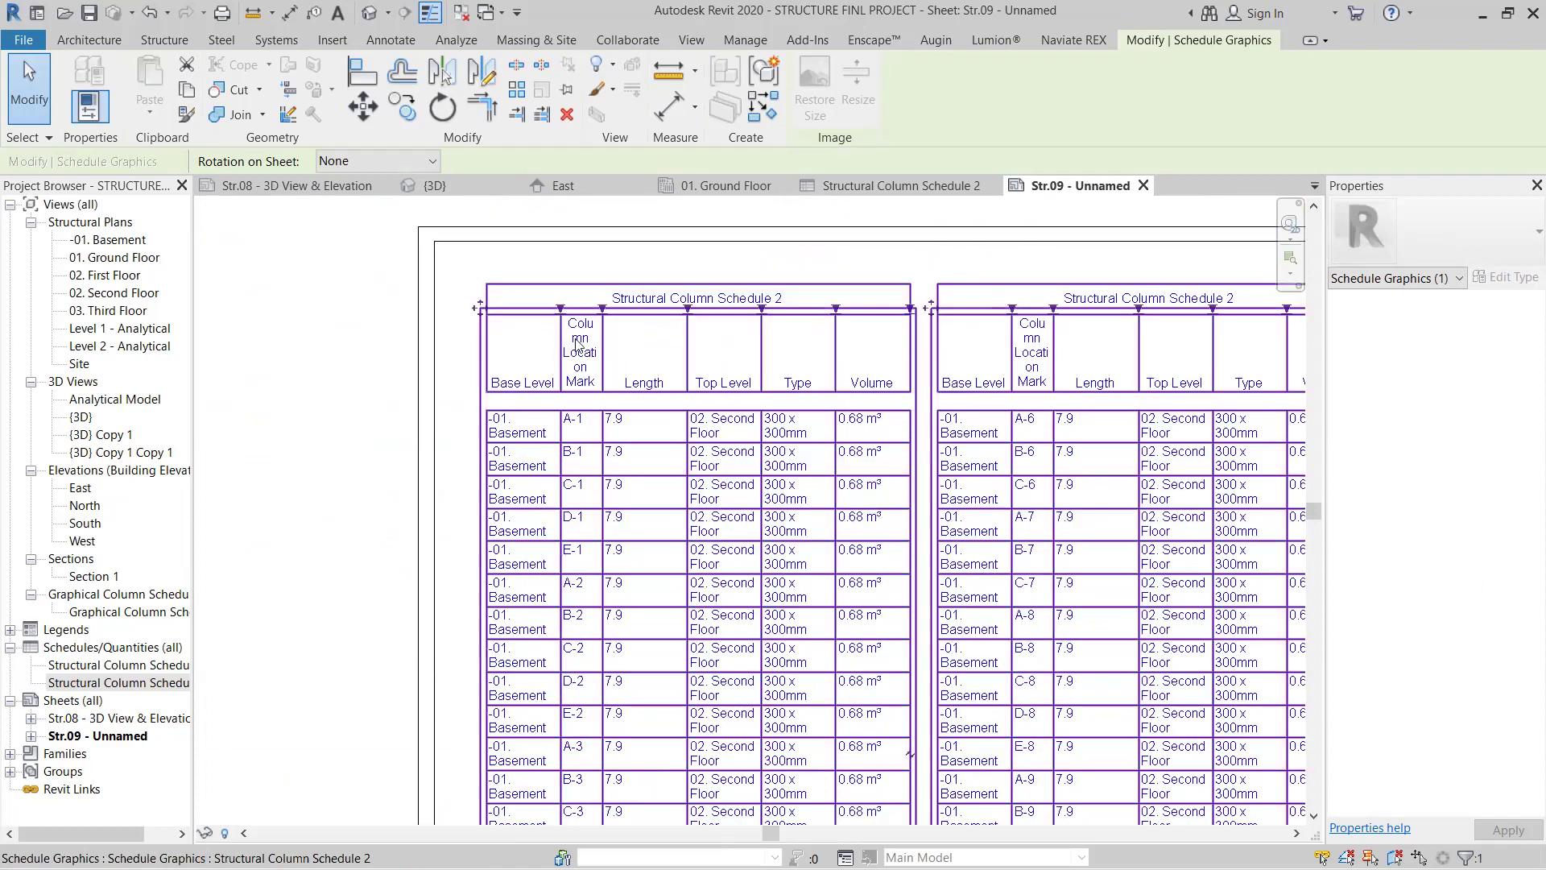
{"action": "scroll", "coordinate": [670, 293], "scroll_direction": "up", "scroll_amount": 3}
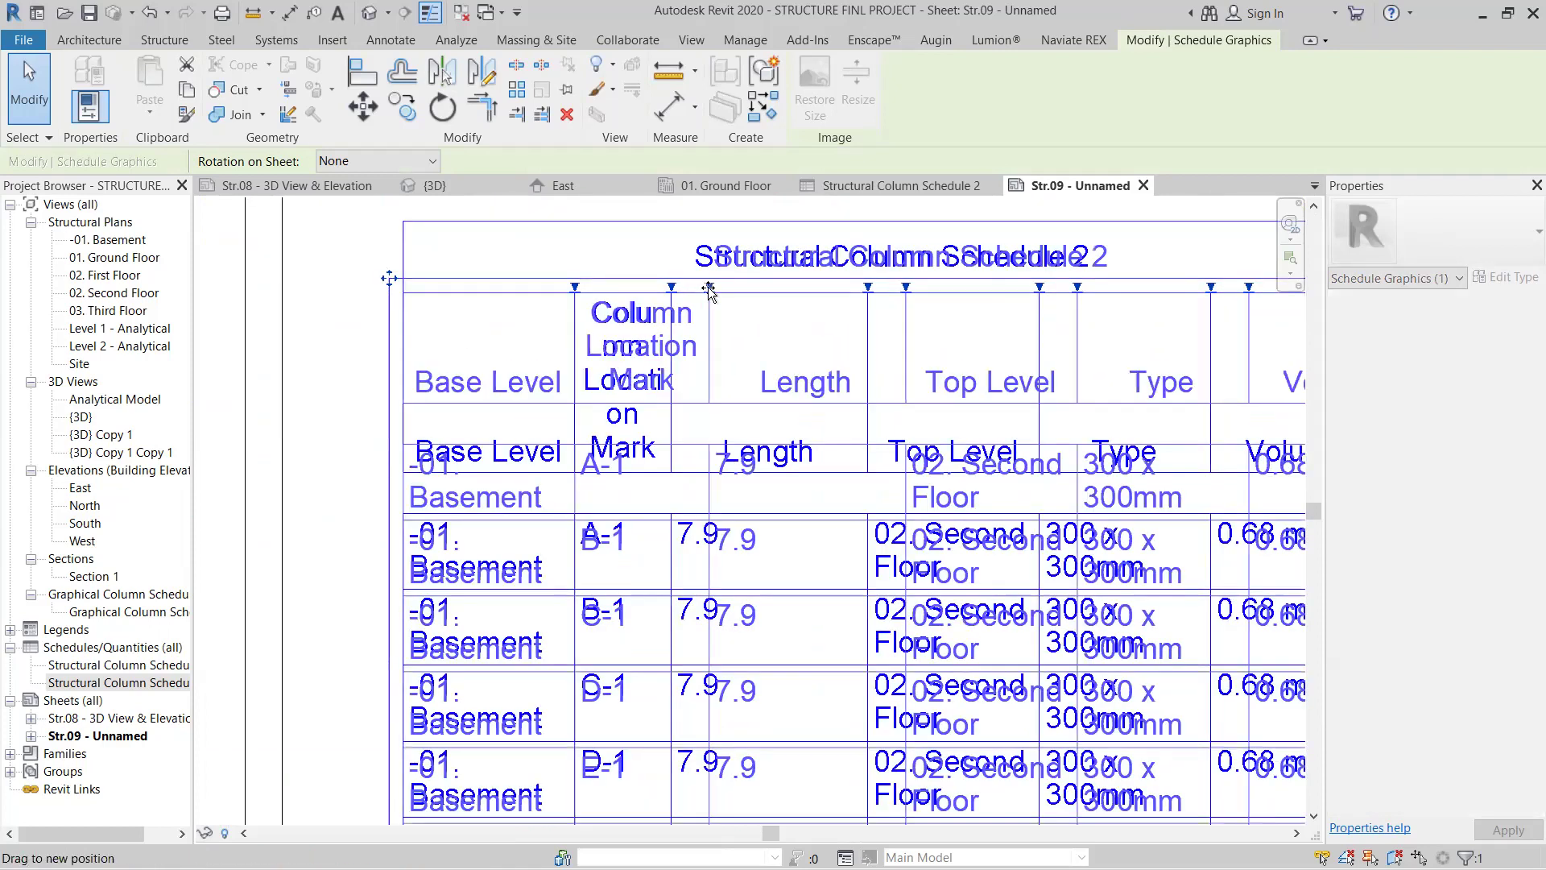
{"action": "middle_click_drag", "start_coordinate": [638, 352], "coordinate": [45, 357]}
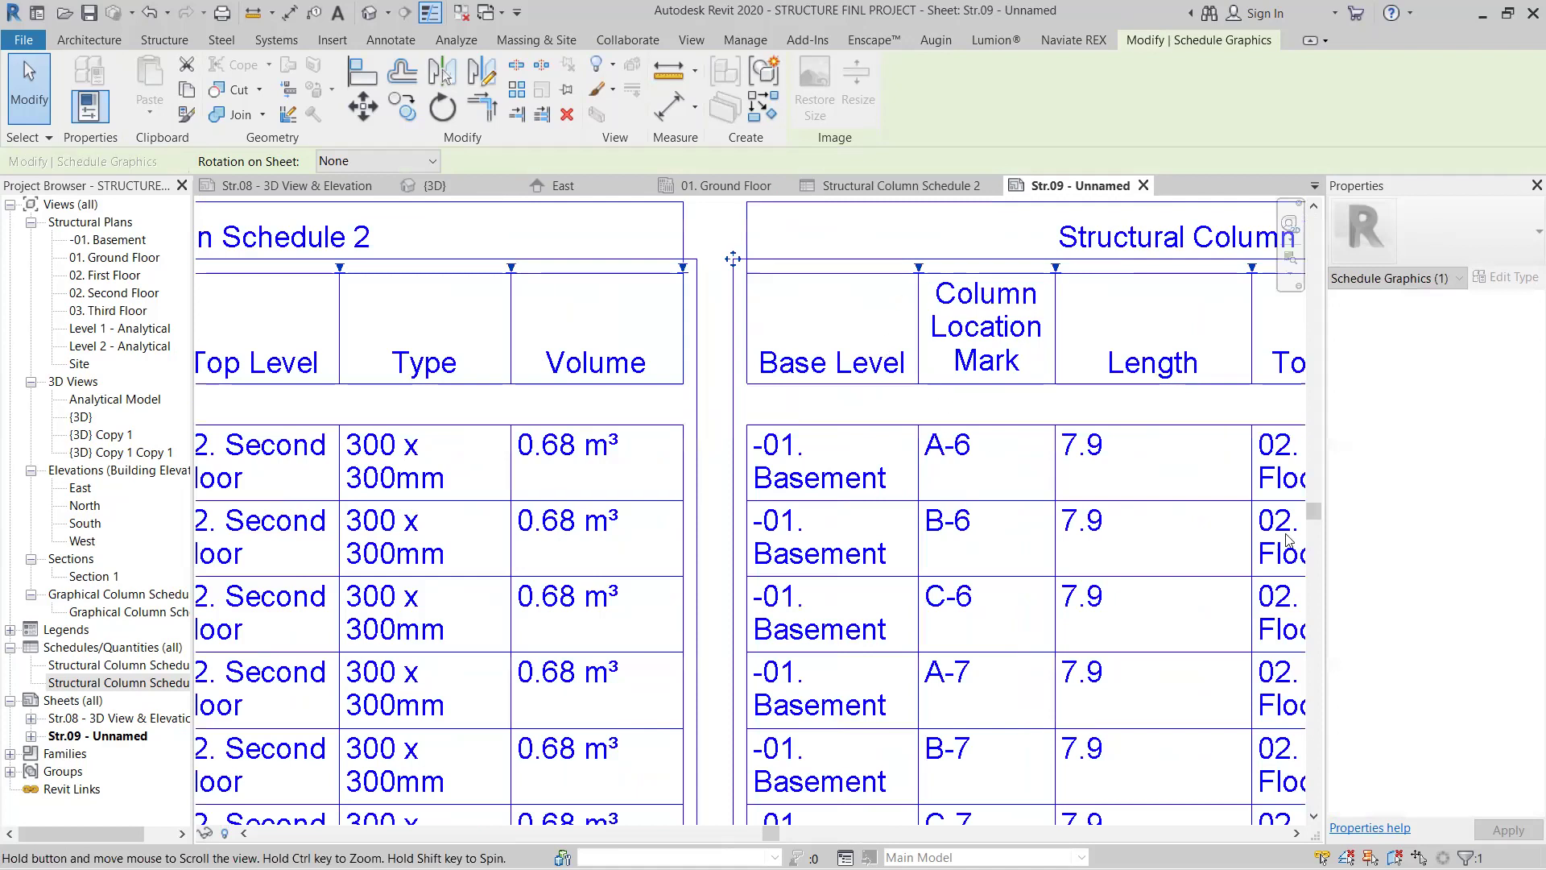
{"action": "key", "text": "z"}
{"action": "key", "text": "f"}
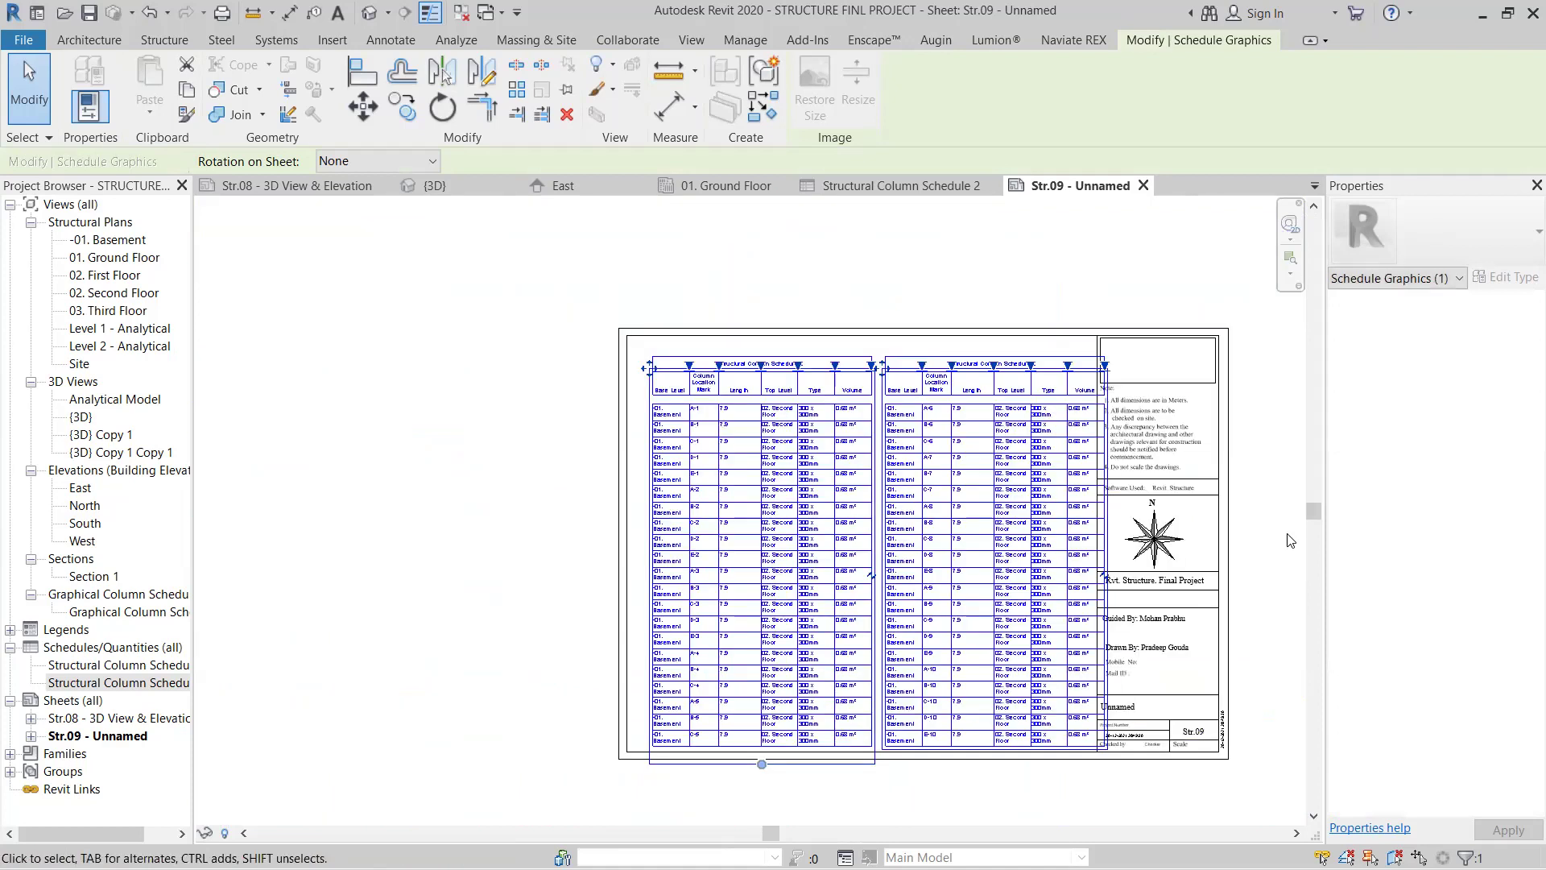
{"action": "left_click", "coordinate": [584, 463]}
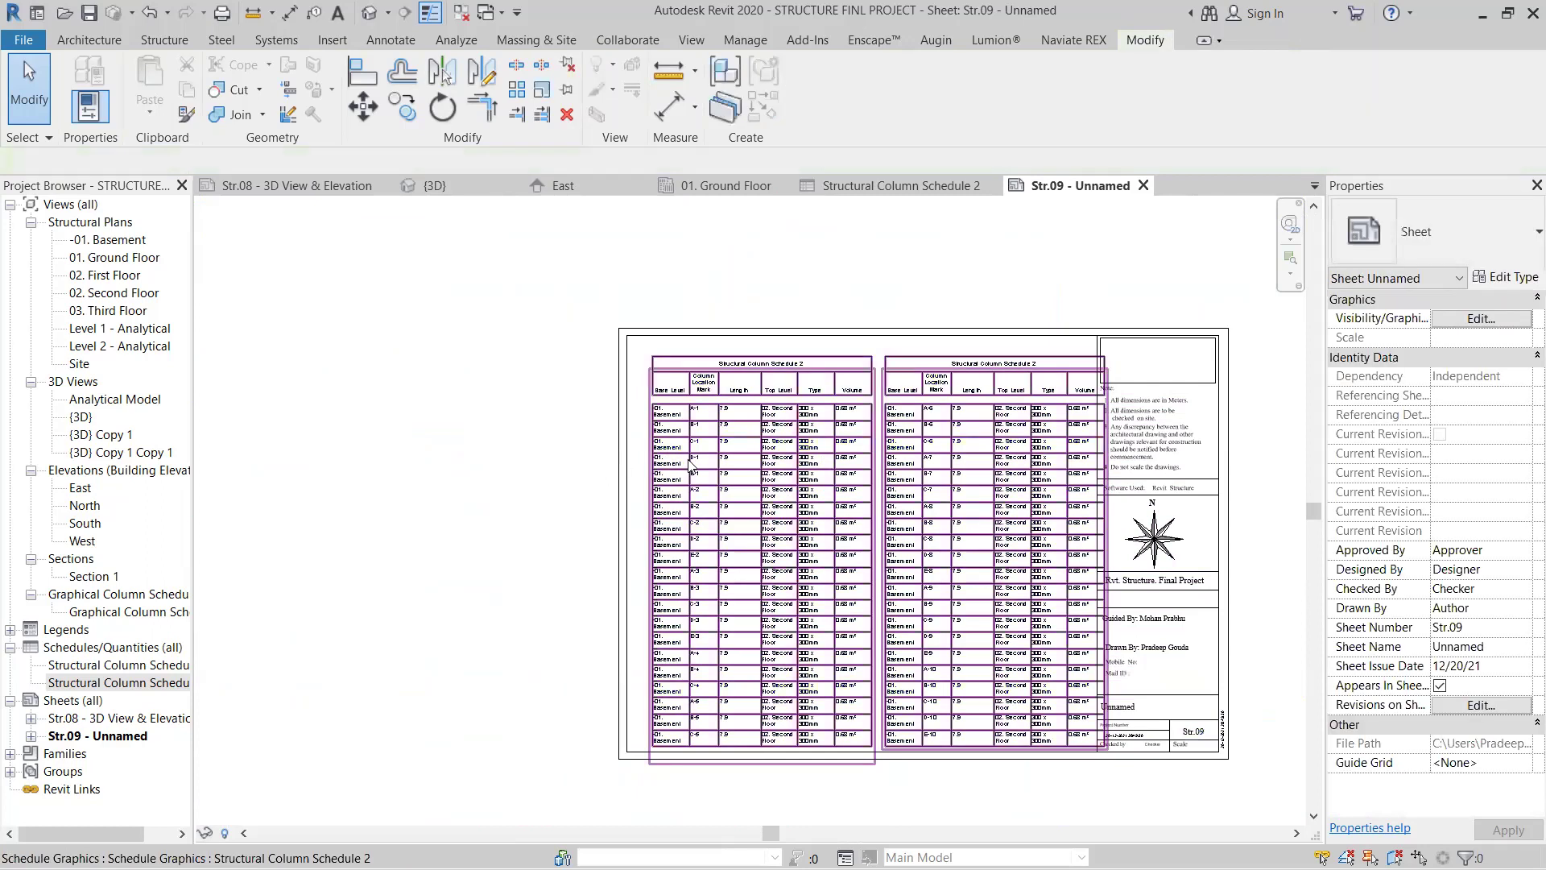
Step: Move the two-part schedule slightly up and left on the sheet, clear of the title block's notes
{"action": "left_click", "coordinate": [695, 471]}
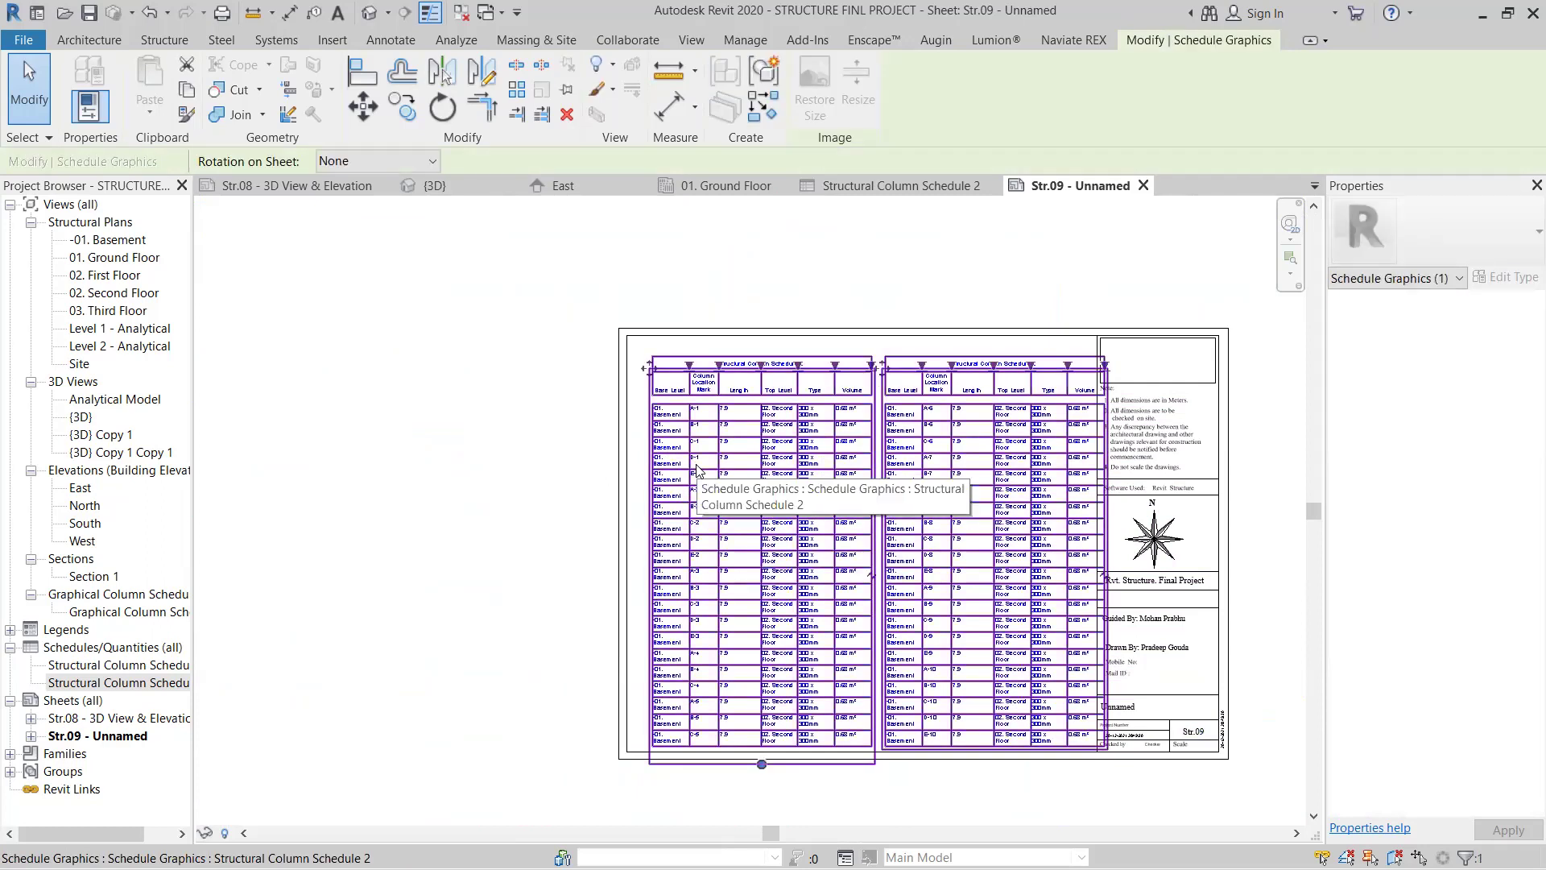
{"action": "left_click_drag", "start_coordinate": [695, 471], "coordinate": [697, 463]}
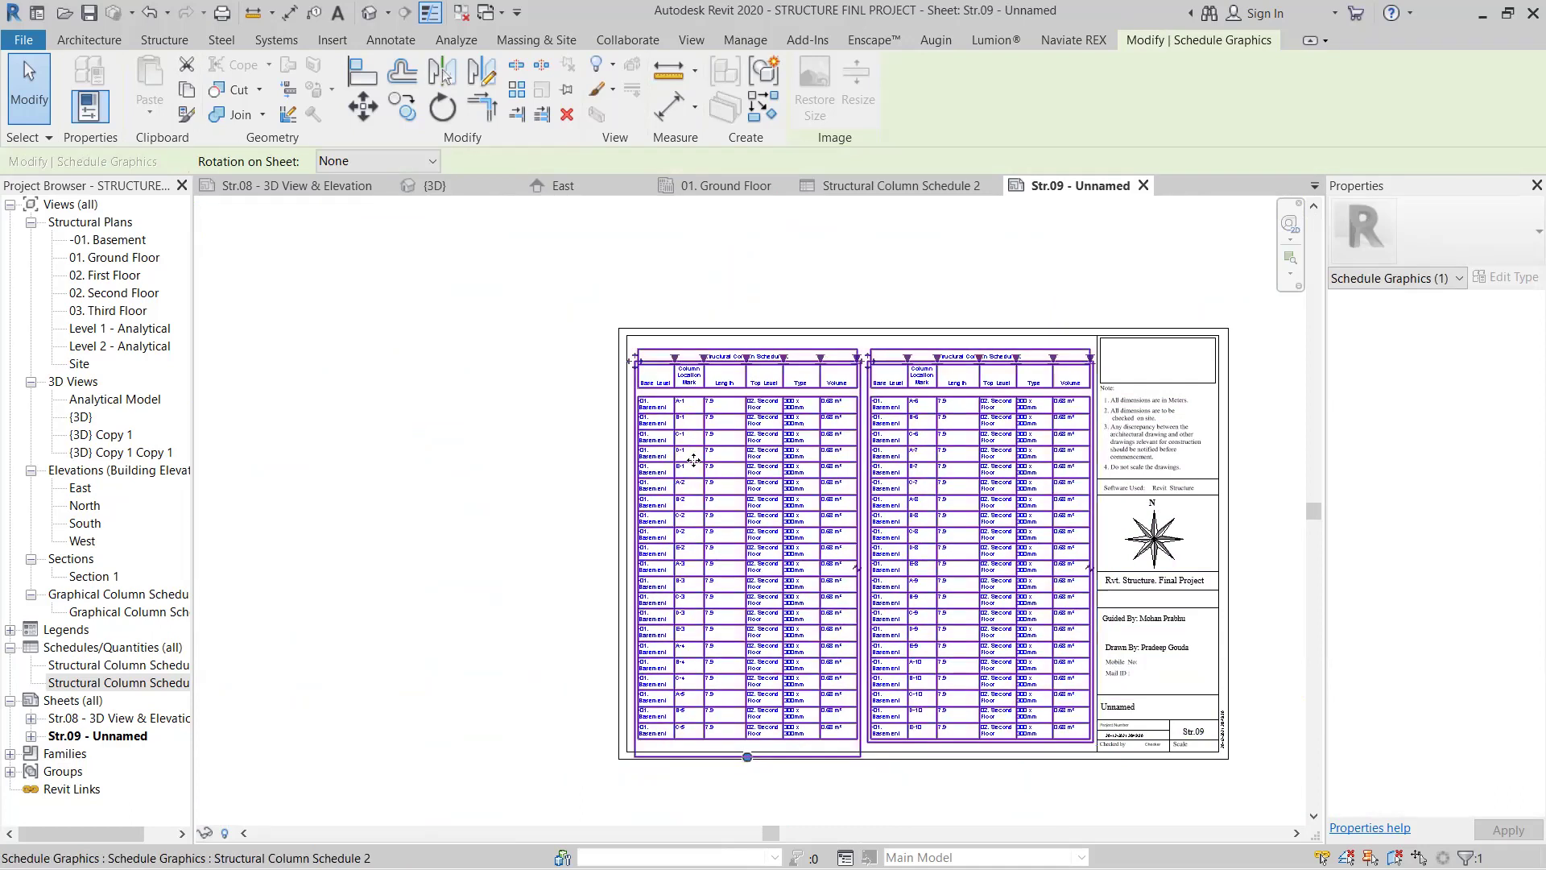
{"action": "left_click", "coordinate": [487, 443]}
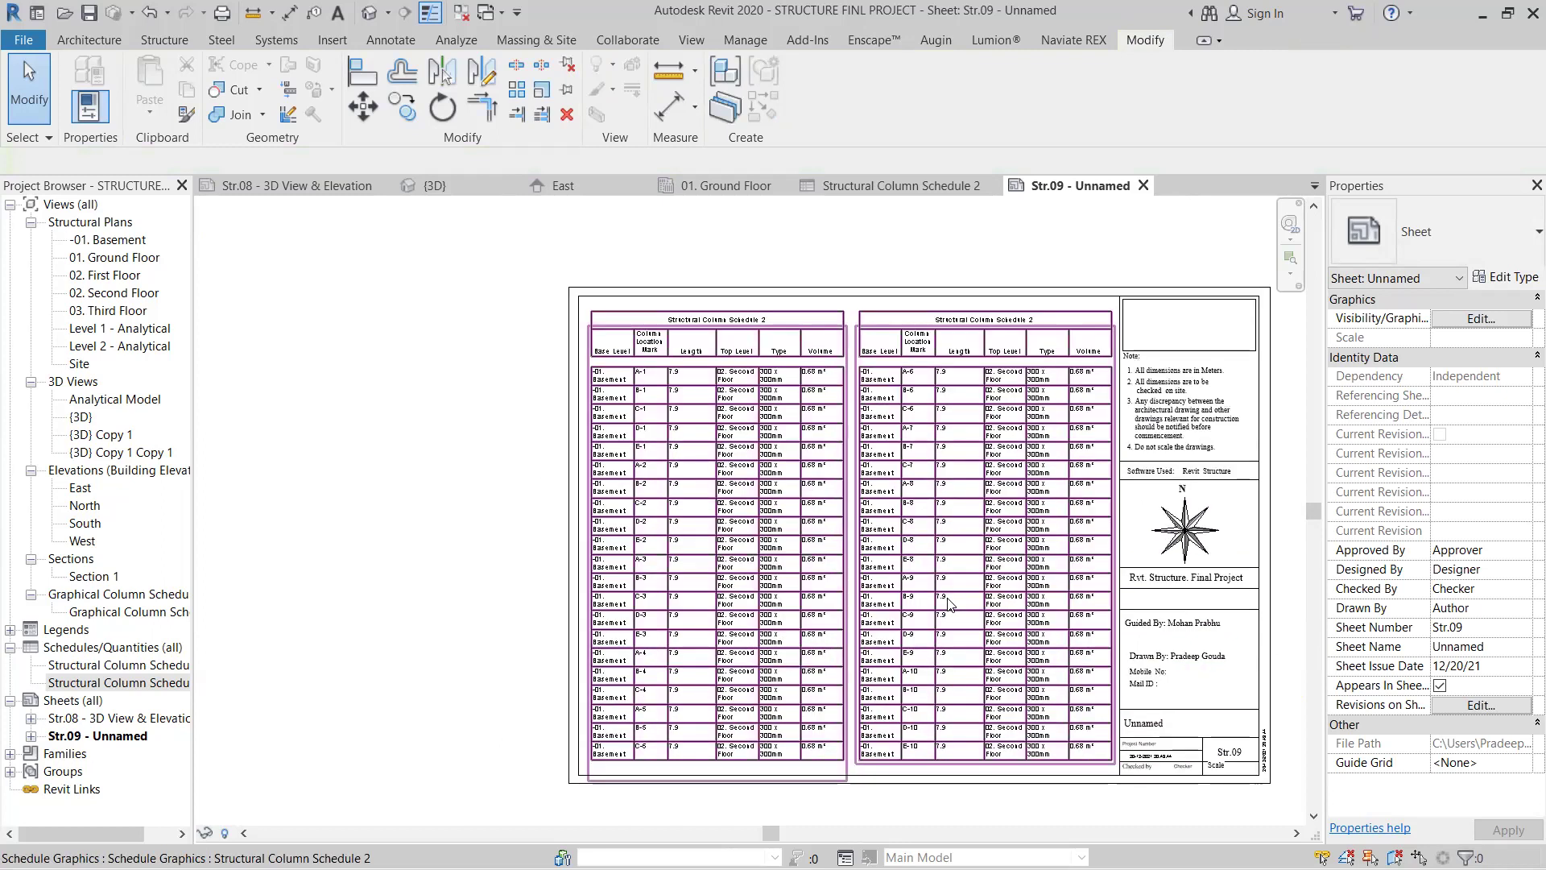
{"action": "scroll", "coordinate": [793, 548], "scroll_direction": "up", "scroll_amount": 3}
{"action": "scroll", "coordinate": [793, 548], "scroll_direction": "down", "scroll_amount": 2}
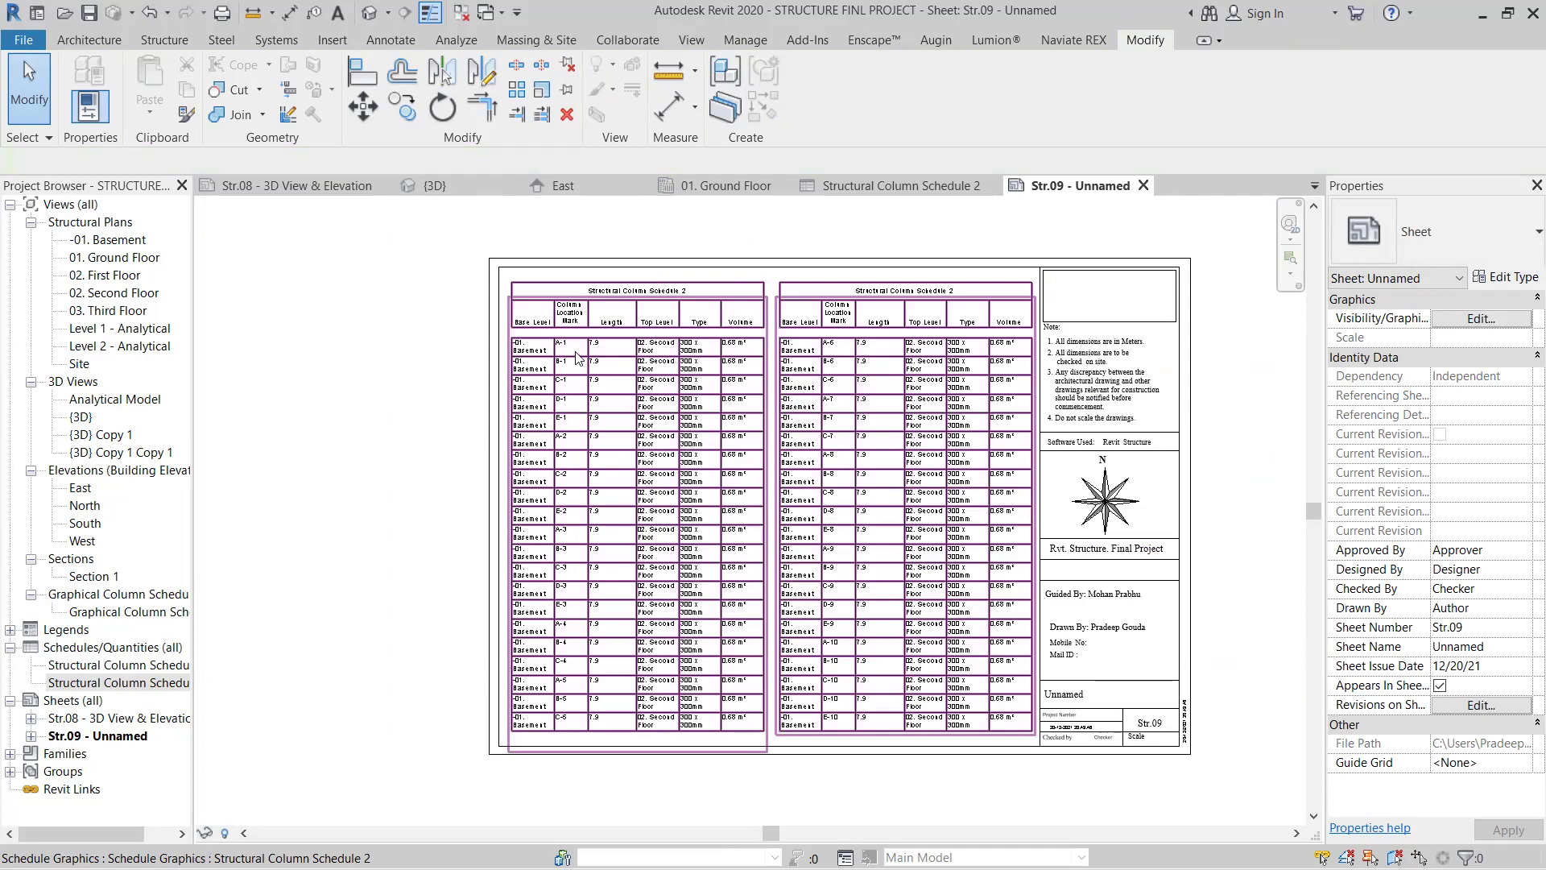
{"action": "scroll", "coordinate": [579, 358], "scroll_direction": "up", "scroll_amount": 2}
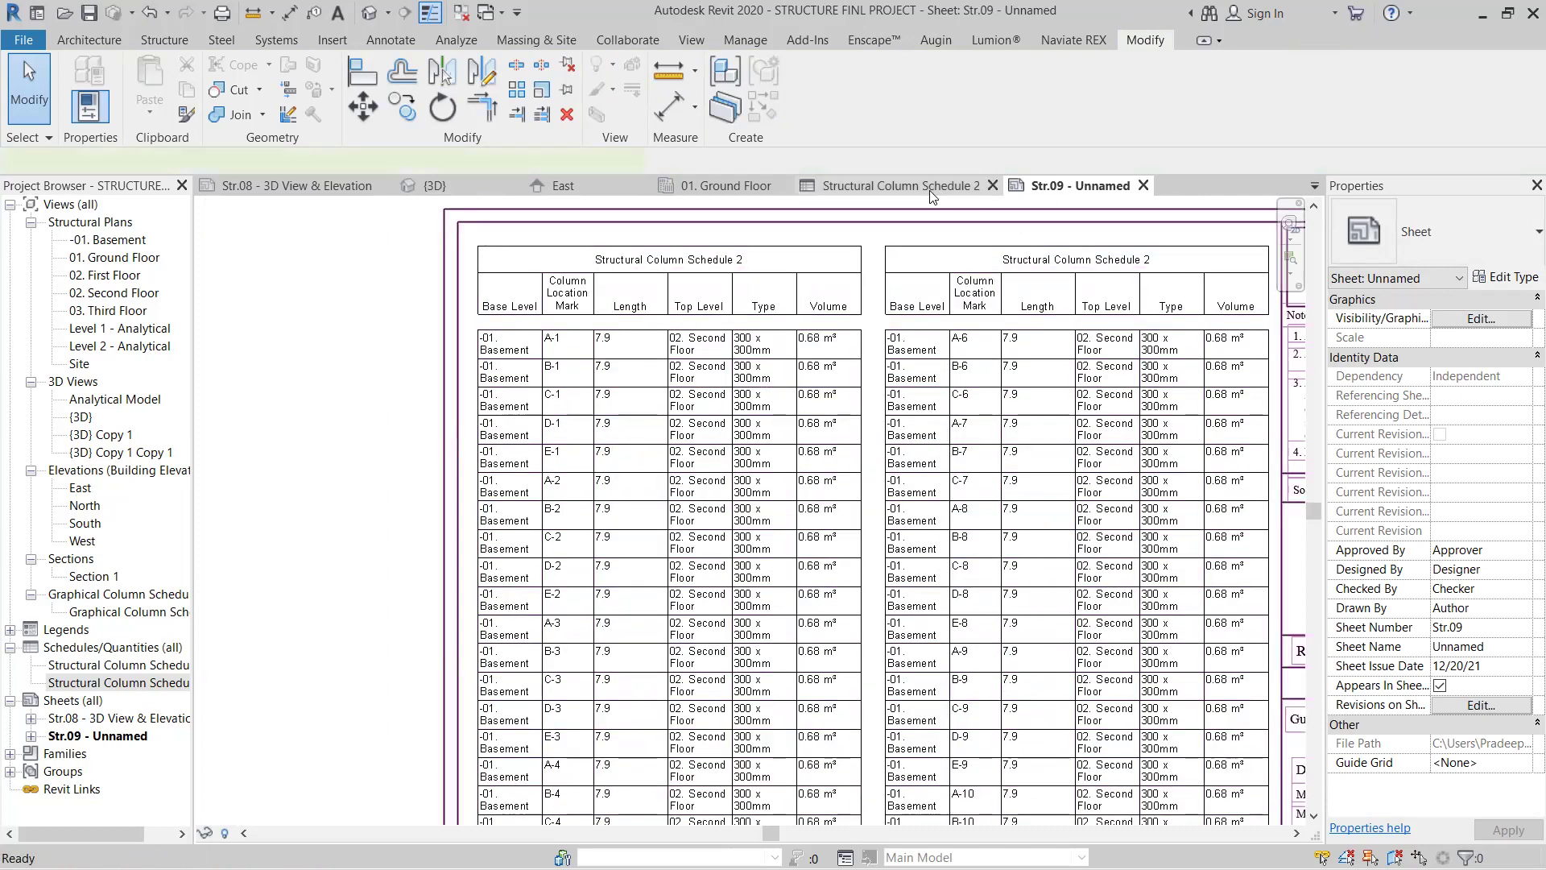
Step: Start a schedule report export from the Structural Column Schedule 2 view
{"action": "left_click", "coordinate": [931, 193]}
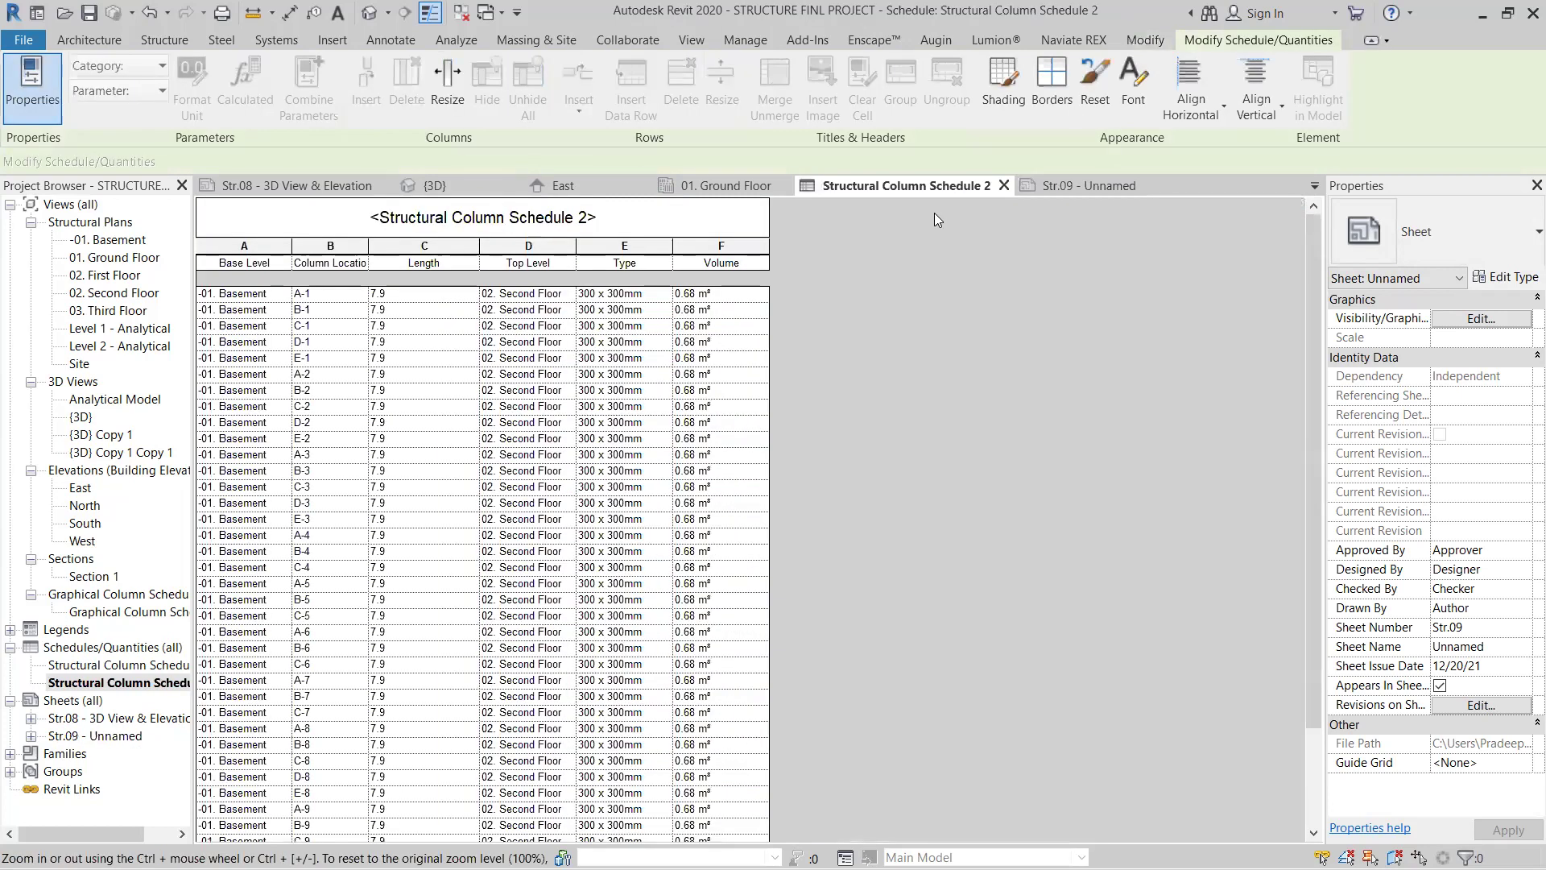
{"action": "left_click", "coordinate": [29, 41]}
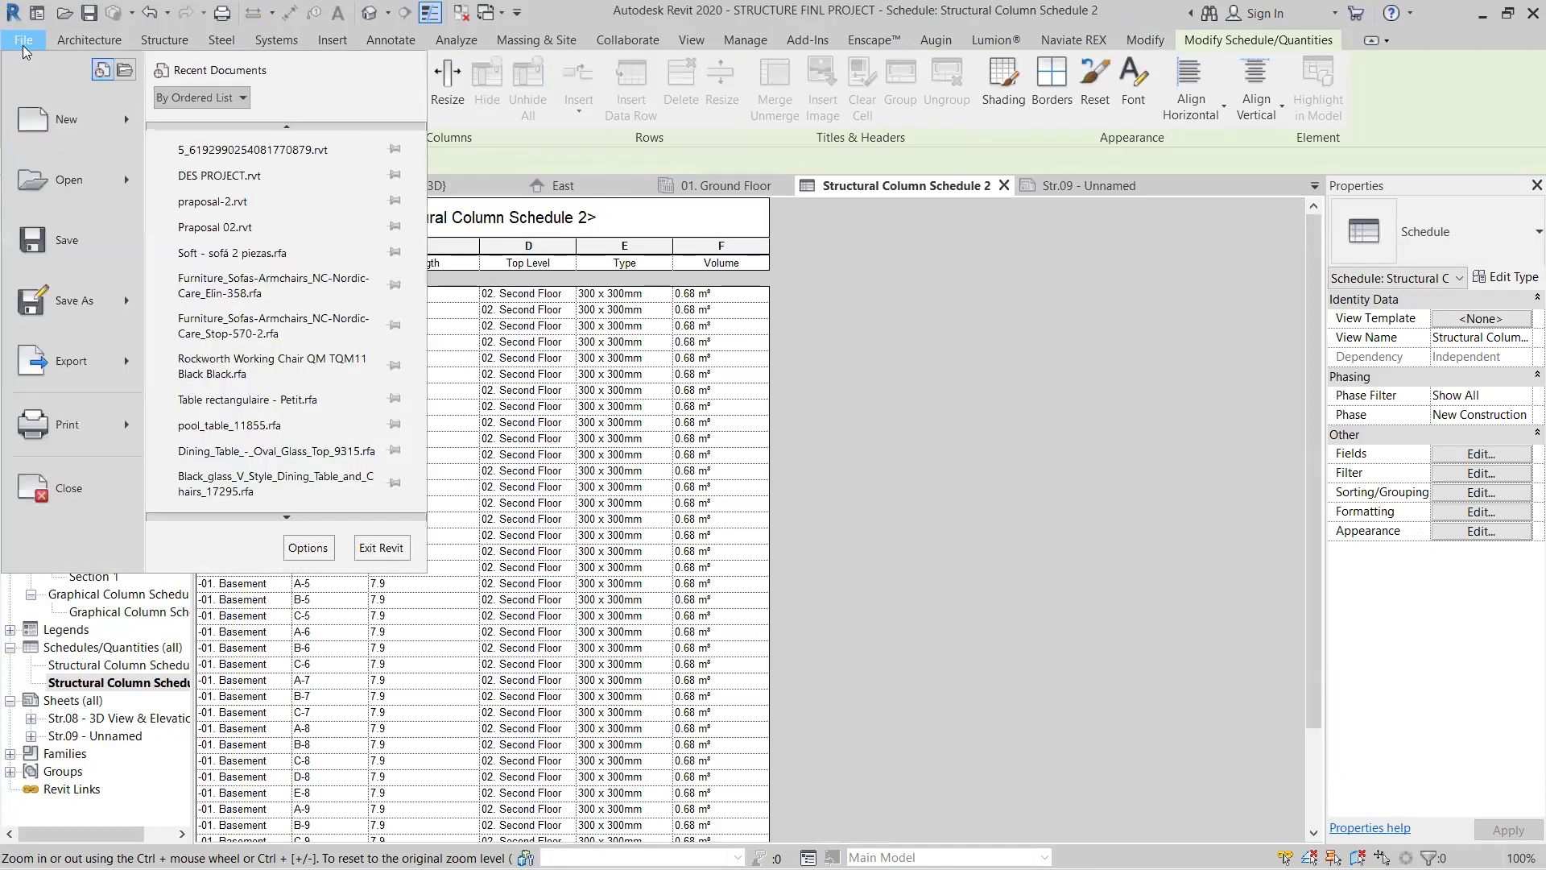
{"action": "mouse_move", "coordinate": [76, 380]}
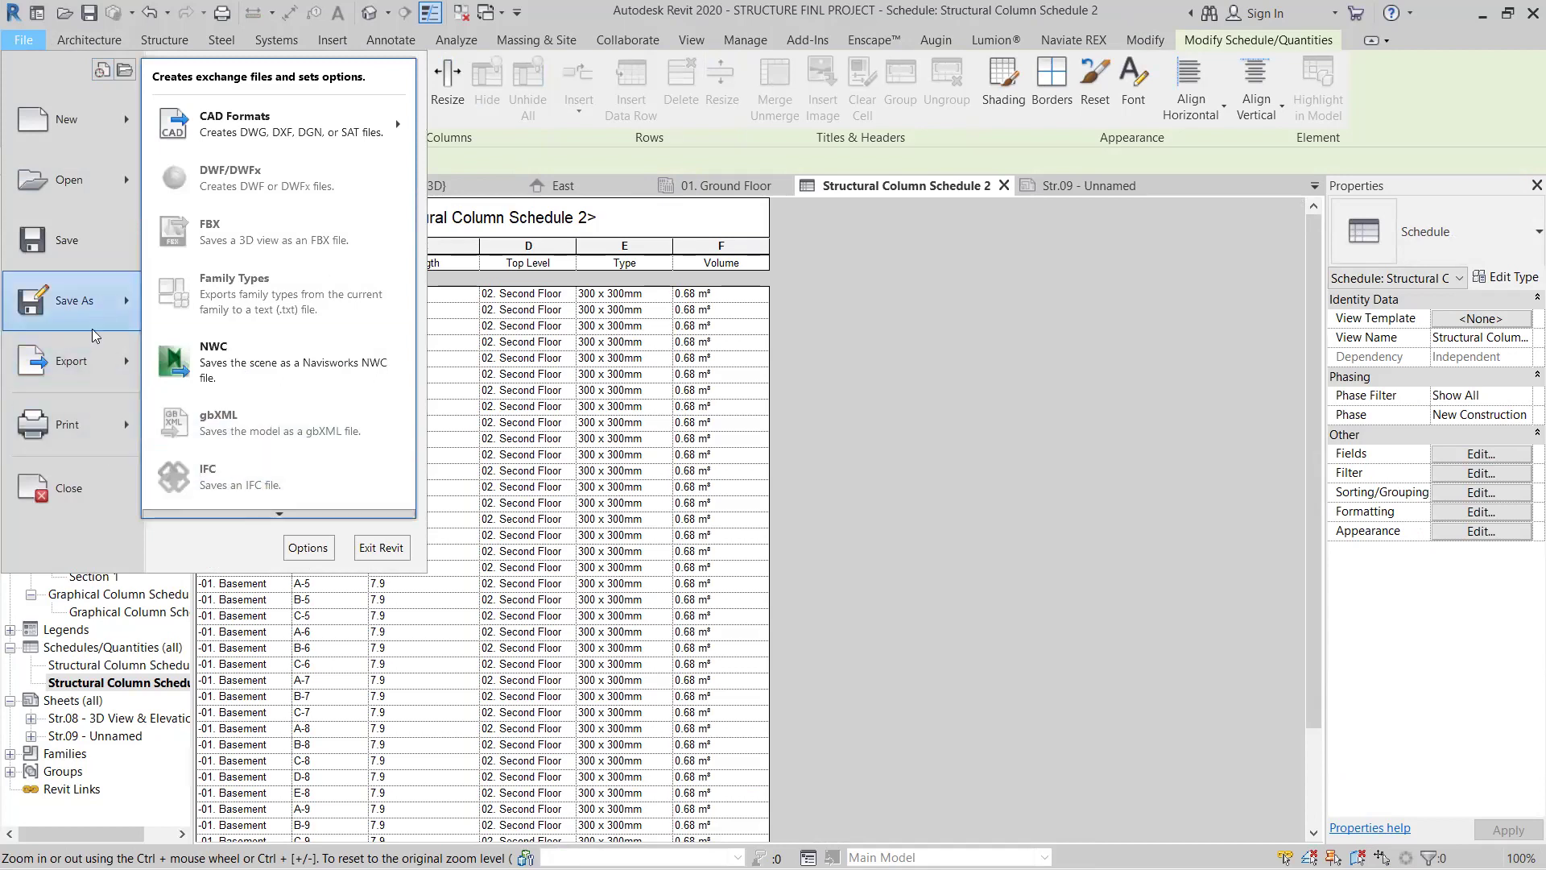
{"action": "scroll", "coordinate": [302, 421], "scroll_direction": "down", "scroll_amount": 2}
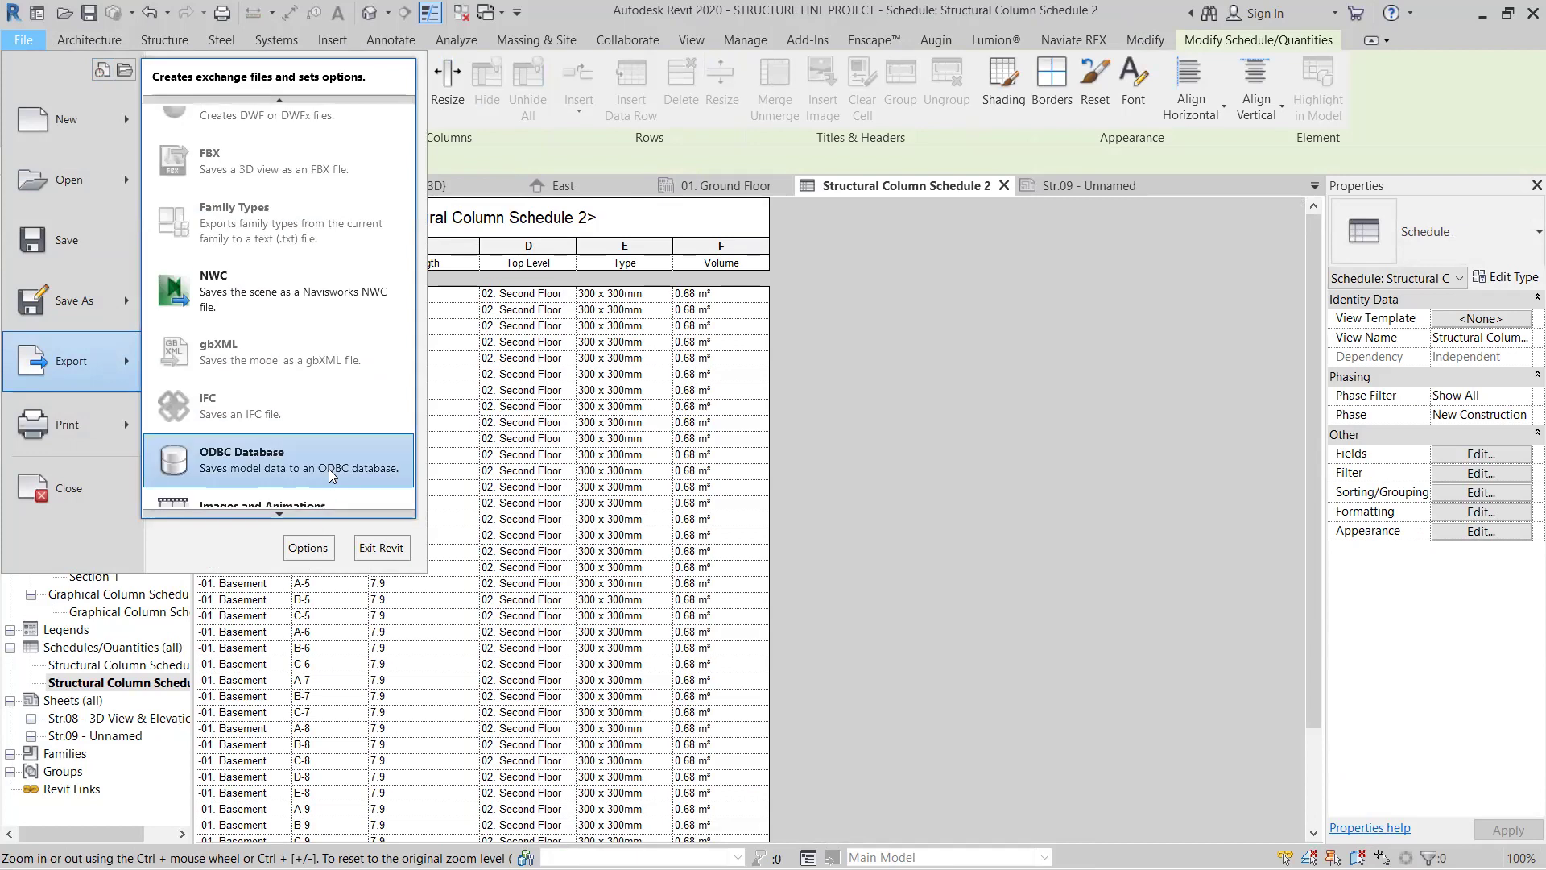
{"action": "scroll", "coordinate": [253, 495], "scroll_direction": "down", "scroll_amount": 2}
{"action": "mouse_move", "coordinate": [277, 446]}
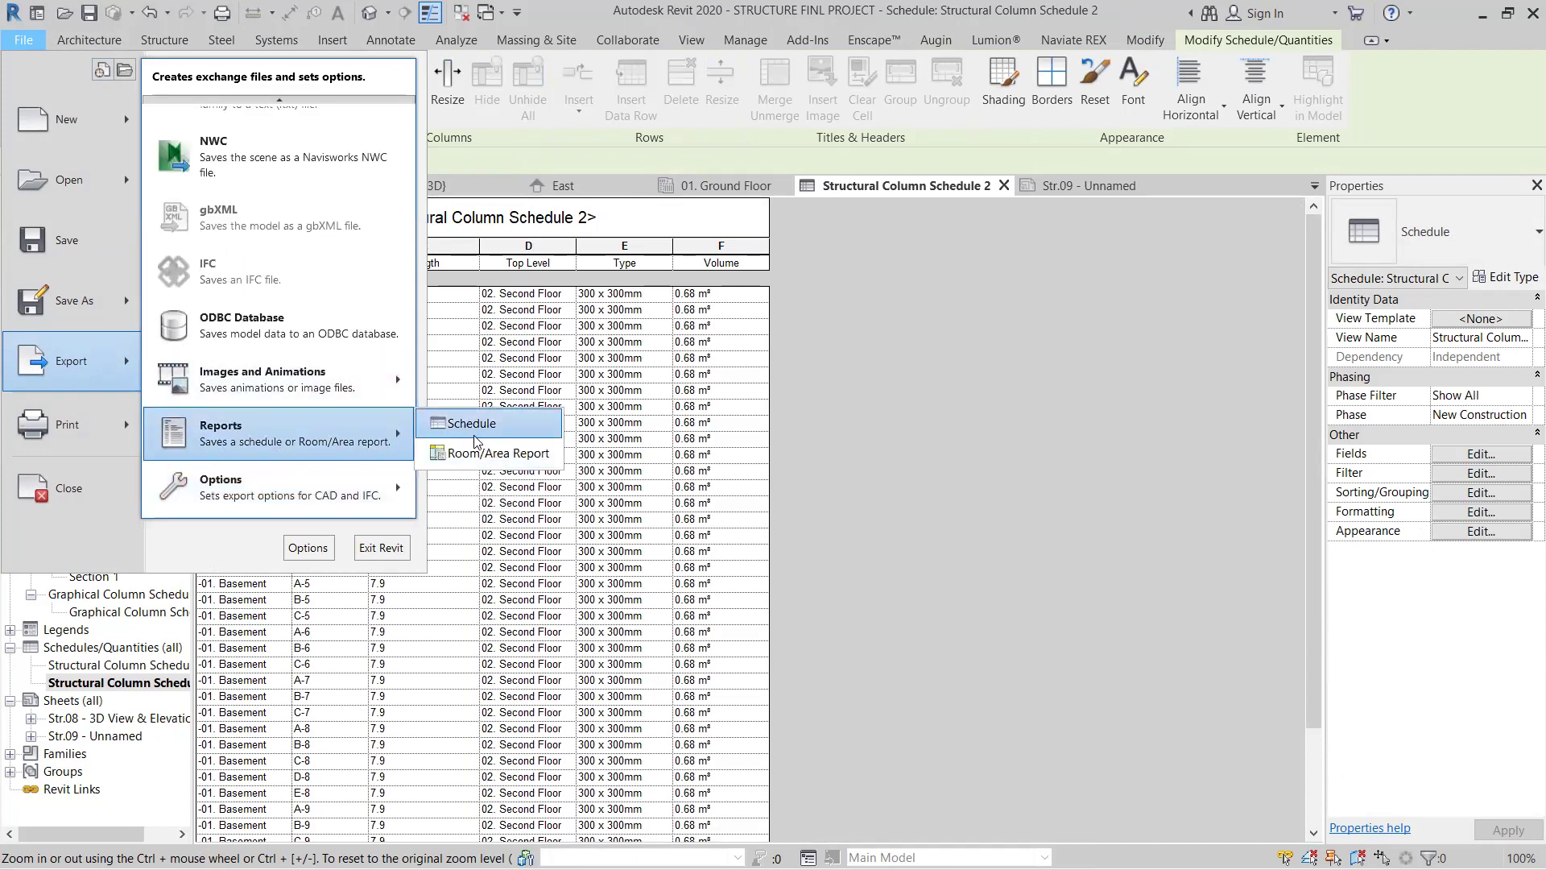
{"action": "left_click", "coordinate": [481, 423]}
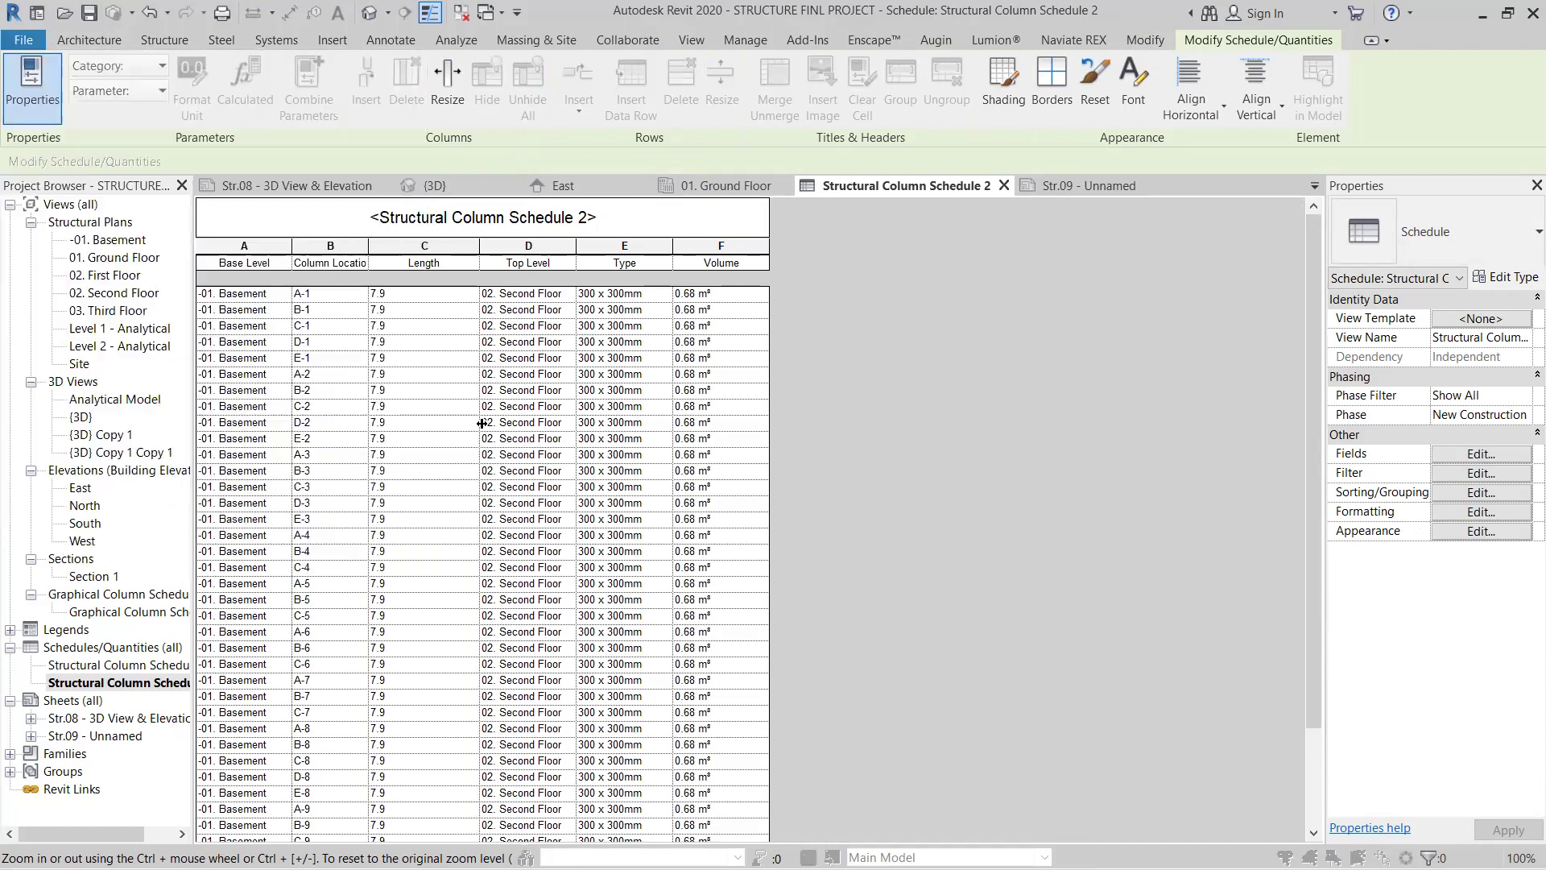
Step: Export the schedule to the Desktop as delimited text file Structural Column Schedule 2.txt, tab-delimited, with title, column headers and group headers included
{"action": "left_click", "coordinate": [753, 609]}
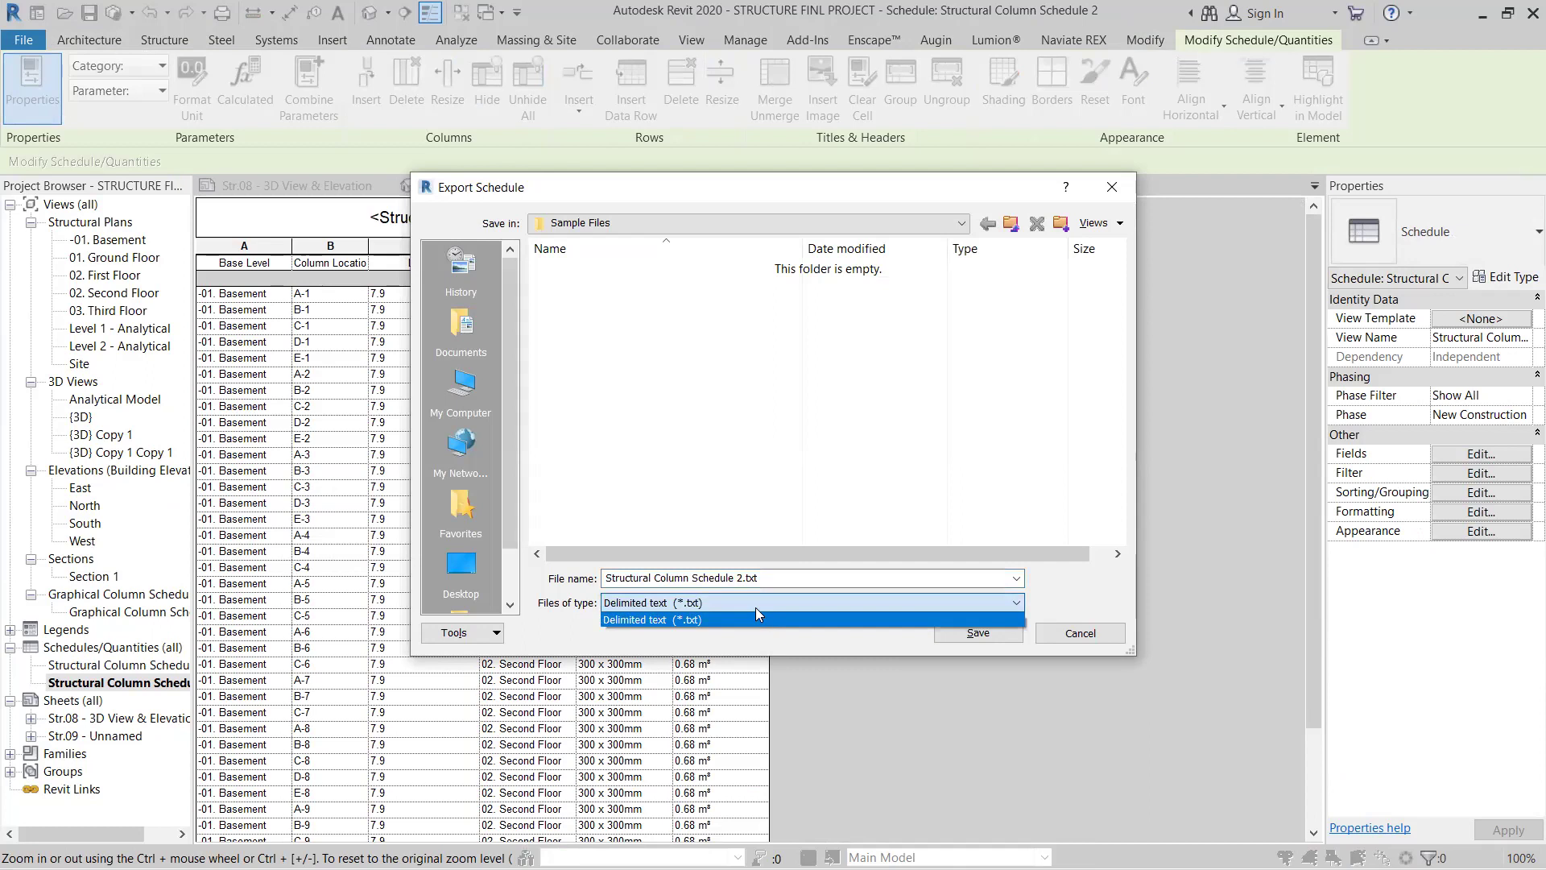
{"action": "left_click", "coordinate": [755, 608]}
{"action": "left_click", "coordinate": [465, 563]}
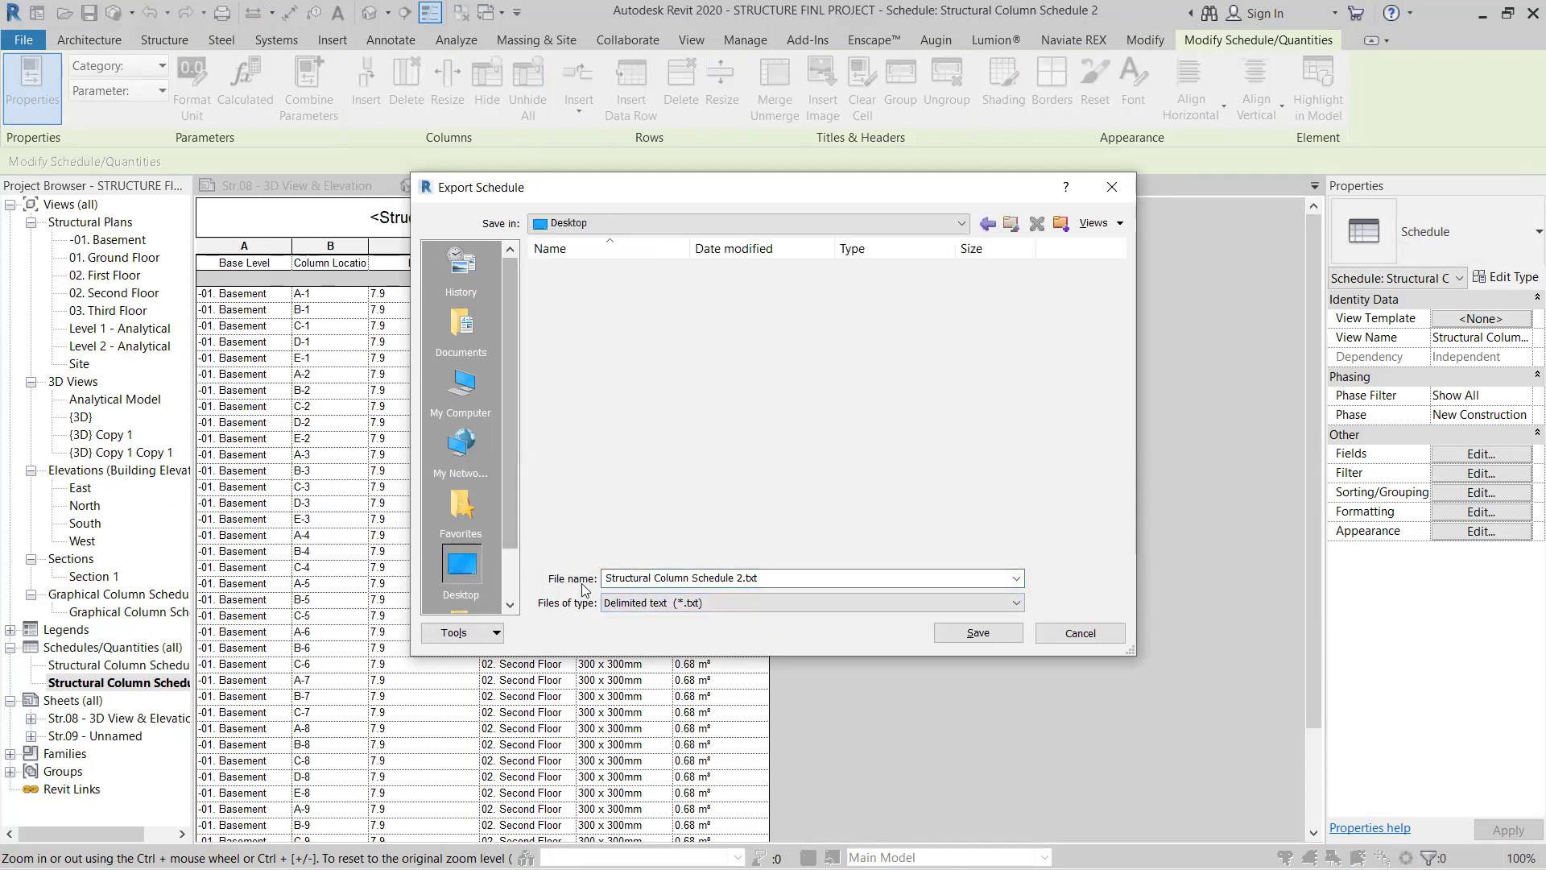
{"action": "left_click", "coordinate": [978, 633]}
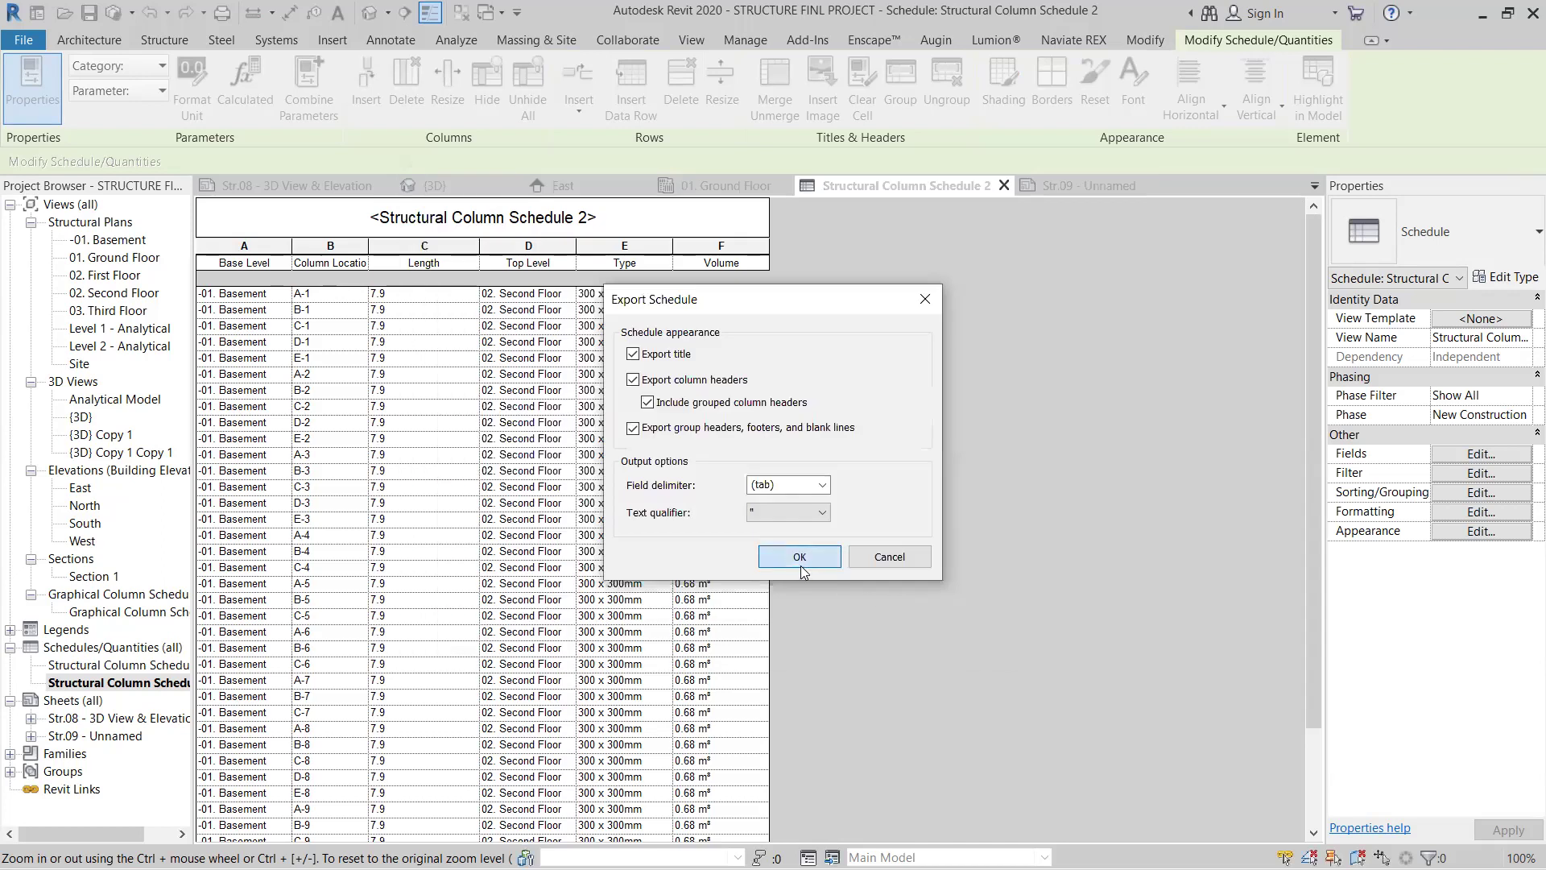
{"action": "left_click", "coordinate": [800, 565]}
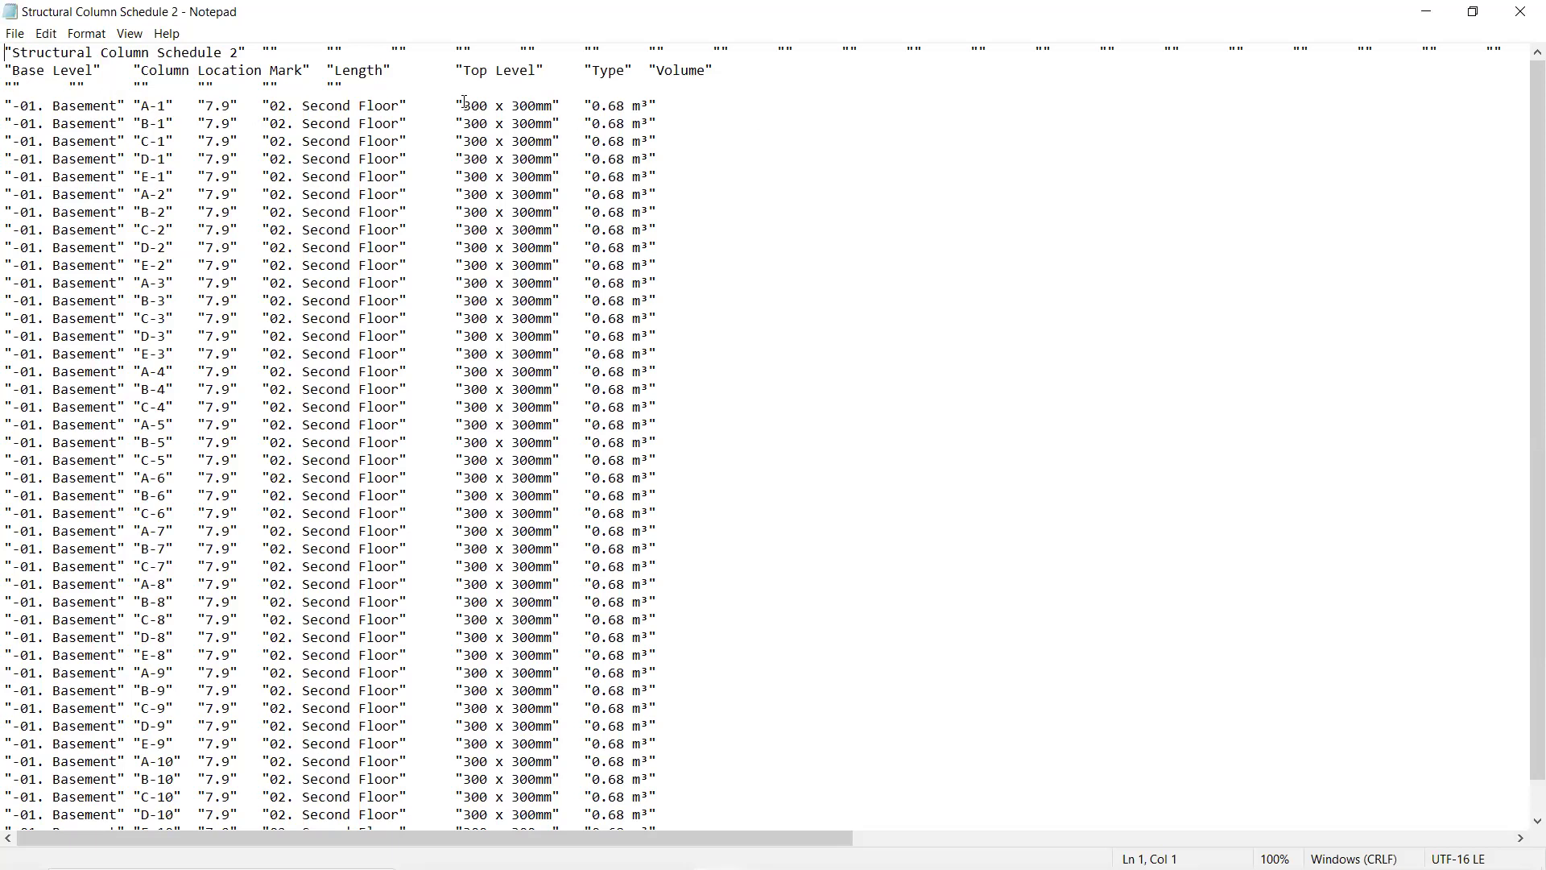
Step: In Notepad, select the entire text of the exported Structural Column Schedule 2 file
{"action": "scroll", "coordinate": [654, 345], "scroll_direction": "down", "scroll_amount": 1}
{"action": "scroll", "coordinate": [664, 332], "scroll_direction": "up", "scroll_amount": 1}
{"action": "left_click", "coordinate": [587, 319]}
{"action": "key", "text": "ctrl+a"}
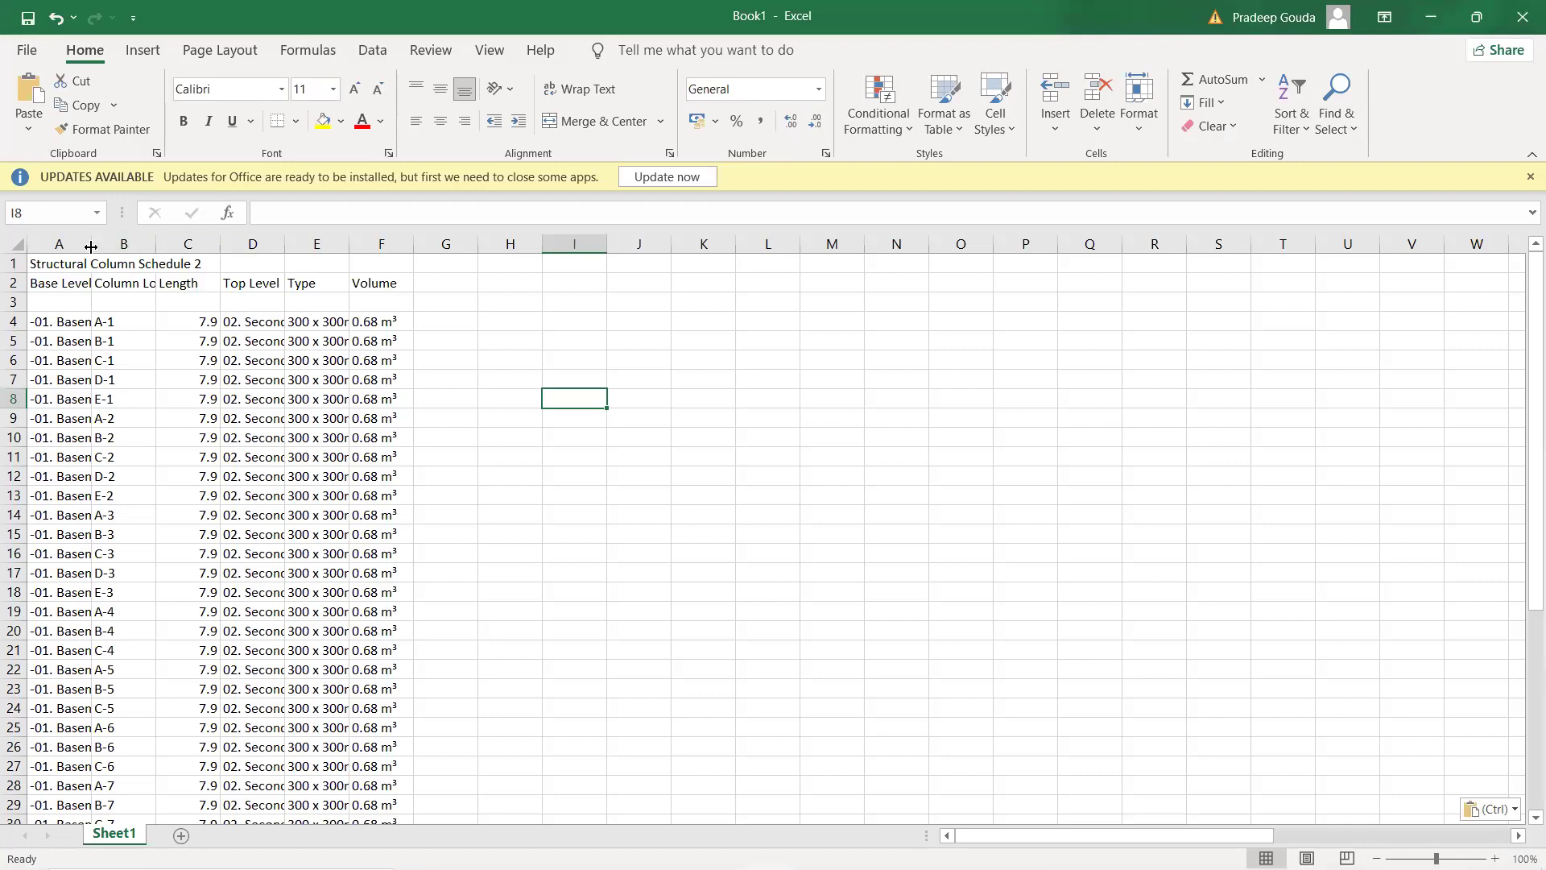
Step: In Excel, widen columns A and B of the pasted column schedule and look through its rows
{"action": "left_click_drag", "start_coordinate": [91, 247], "coordinate": [253, 243]}
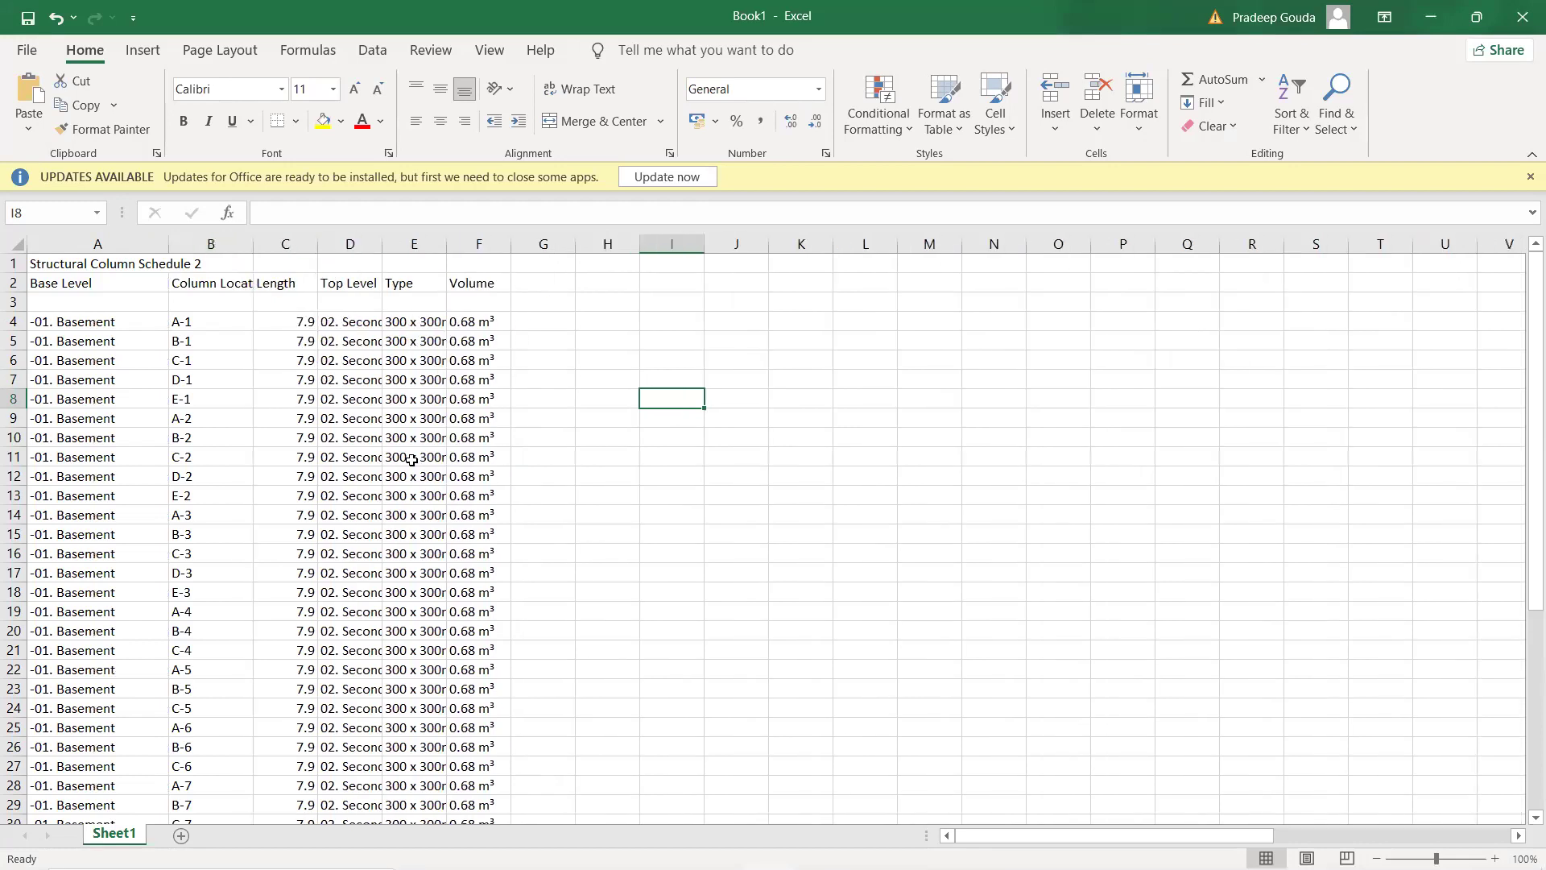
{"action": "scroll", "coordinate": [387, 524], "scroll_direction": "down", "scroll_amount": 8}
{"action": "scroll", "coordinate": [387, 524], "scroll_direction": "down", "scroll_amount": 8}
{"action": "scroll", "coordinate": [372, 596], "scroll_direction": "up", "scroll_amount": 16}
Step: Switch back to Revit and inspect the structural model from several sides in the {3D} view and on sheet Str.08
{"action": "key", "text": "alt+Tab"}
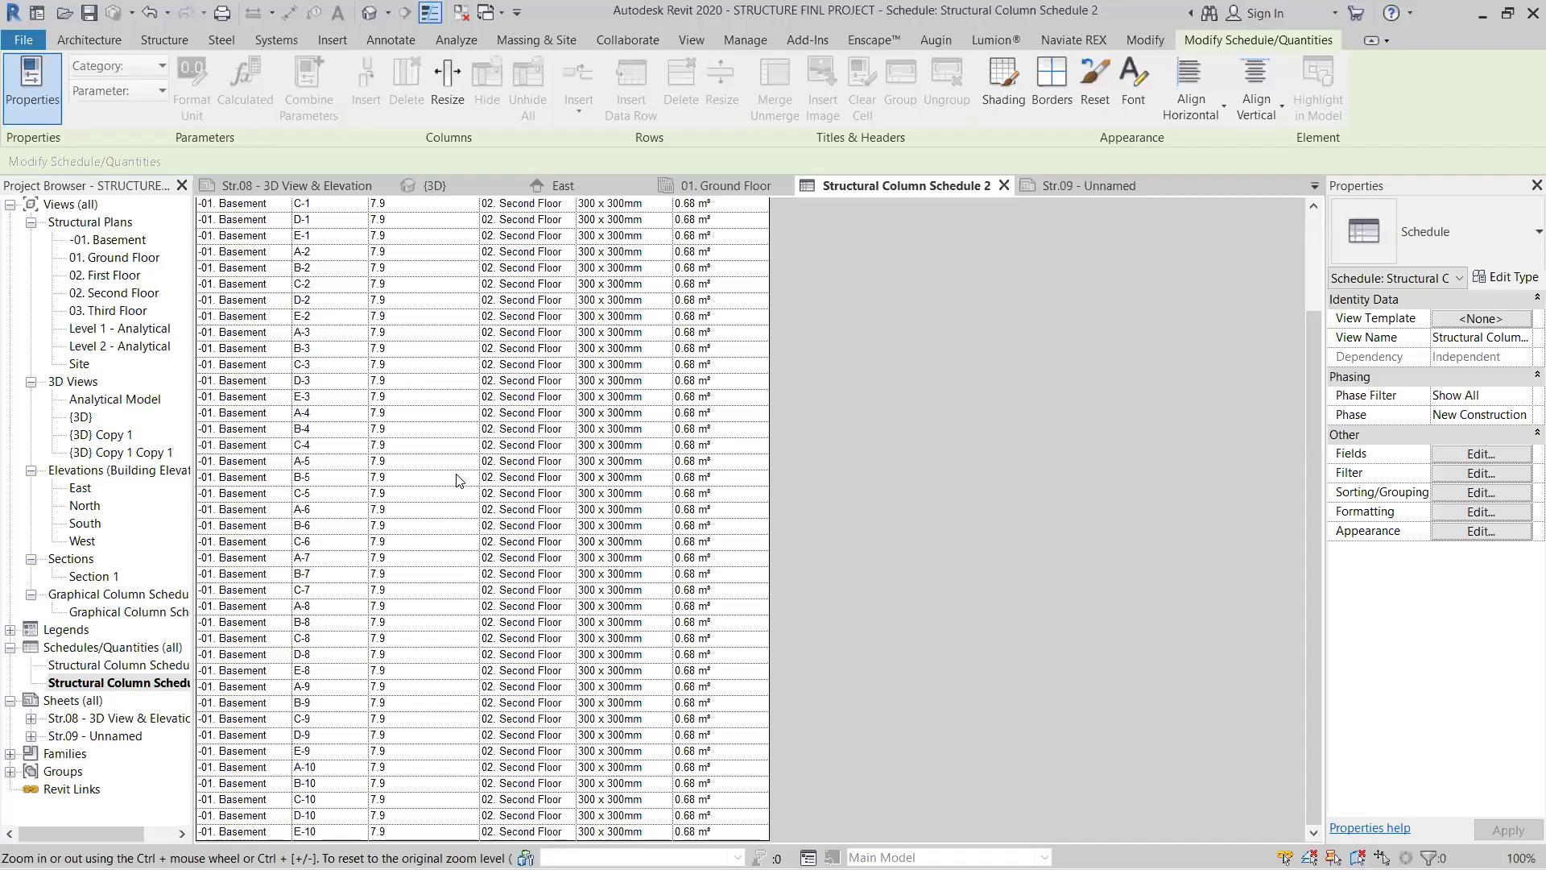
{"action": "left_click", "coordinate": [451, 192]}
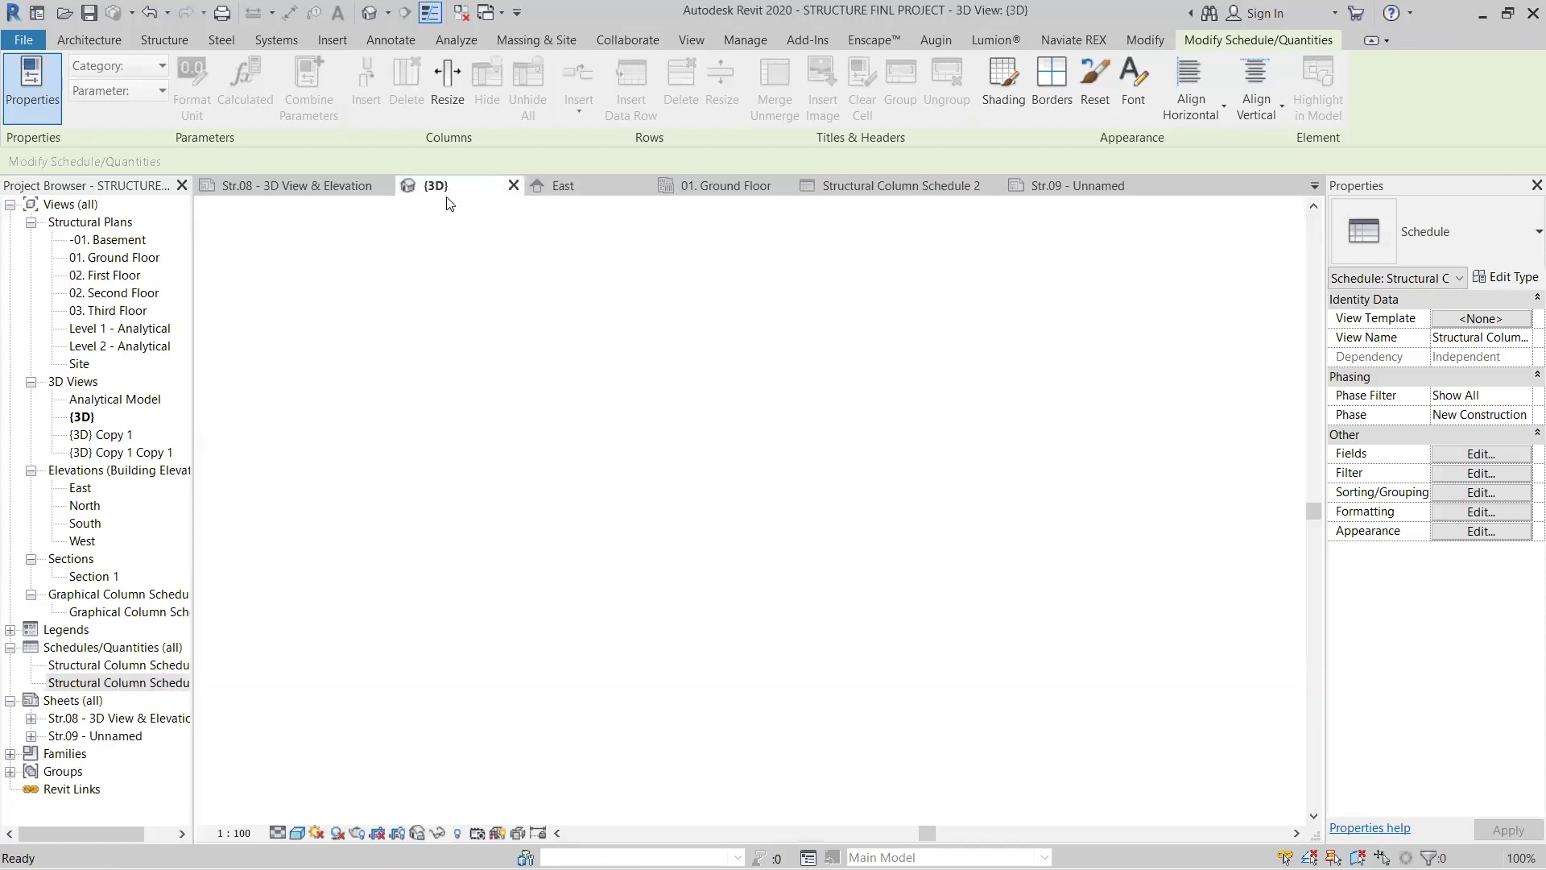
{"action": "scroll", "coordinate": [580, 576], "scroll_direction": "up", "scroll_amount": 2}
{"action": "scroll", "coordinate": [515, 669], "scroll_direction": "up", "scroll_amount": 3}
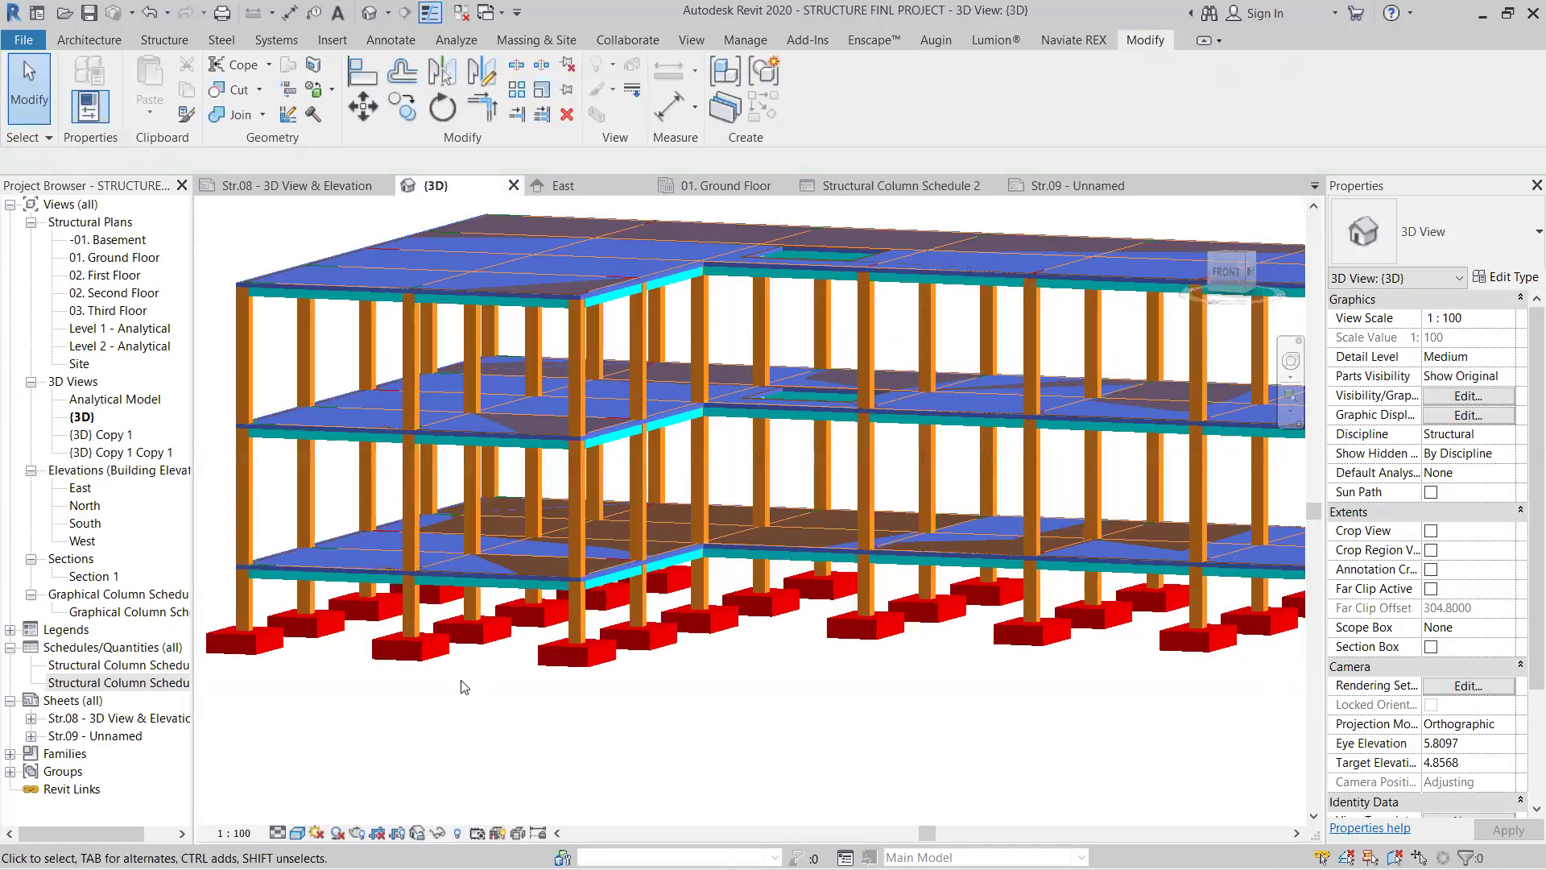
{"action": "scroll", "coordinate": [644, 691], "scroll_direction": "up", "scroll_amount": 2}
{"action": "scroll", "coordinate": [742, 704], "scroll_direction": "down", "scroll_amount": 2}
{"action": "scroll", "coordinate": [931, 729], "scroll_direction": "down", "scroll_amount": 2}
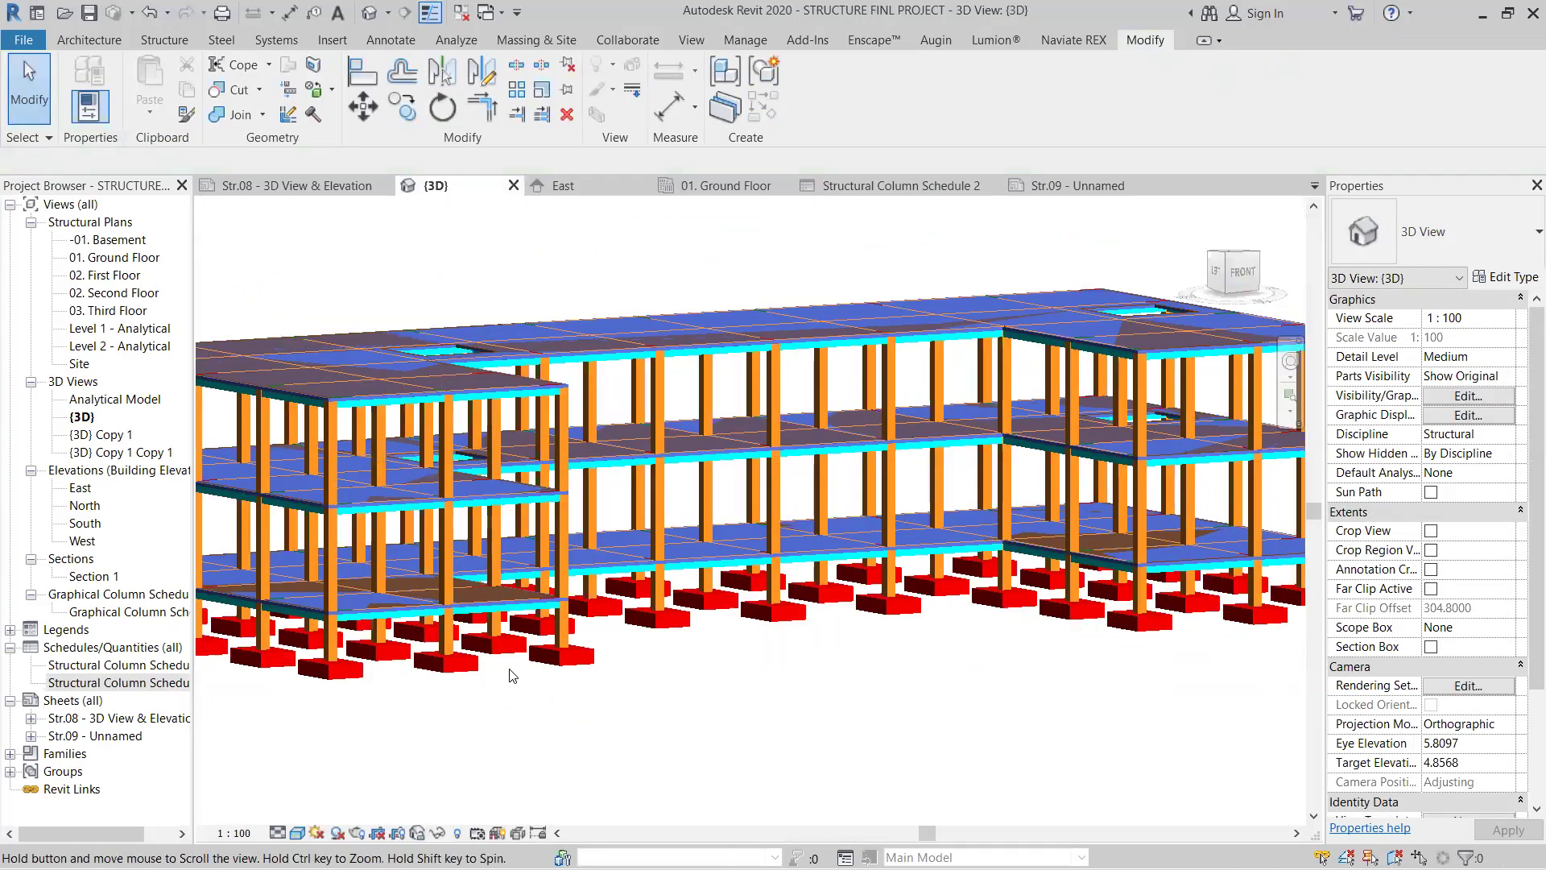
{"action": "scroll", "coordinate": [976, 689], "scroll_direction": "down", "scroll_amount": 2}
{"action": "middle_click_drag", "start_coordinate": [980, 690], "coordinate": [916, 763], "text": "shift"}
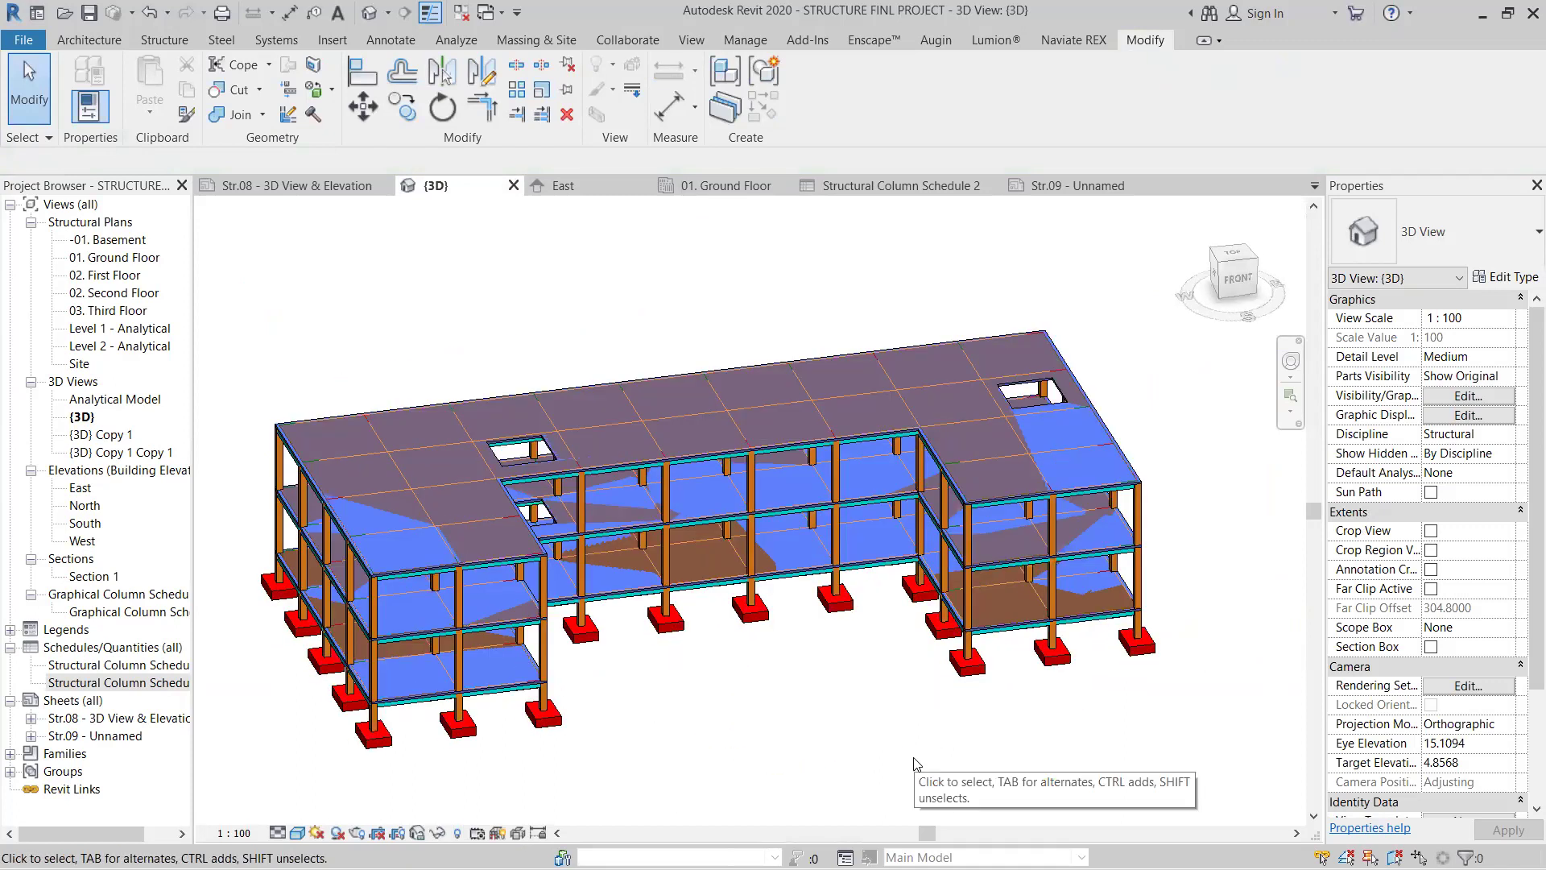
{"action": "mouse_move", "coordinate": [828, 744]}
{"action": "middle_mouse_down", "text": "shift"}
{"action": "mouse_move", "coordinate": [792, 754]}
{"action": "mouse_move", "coordinate": [772, 739]}
{"action": "mouse_move", "coordinate": [807, 622]}
{"action": "mouse_move", "coordinate": [969, 693]}
{"action": "mouse_move", "coordinate": [617, 716]}
{"action": "middle_mouse_up", "text": "shift"}
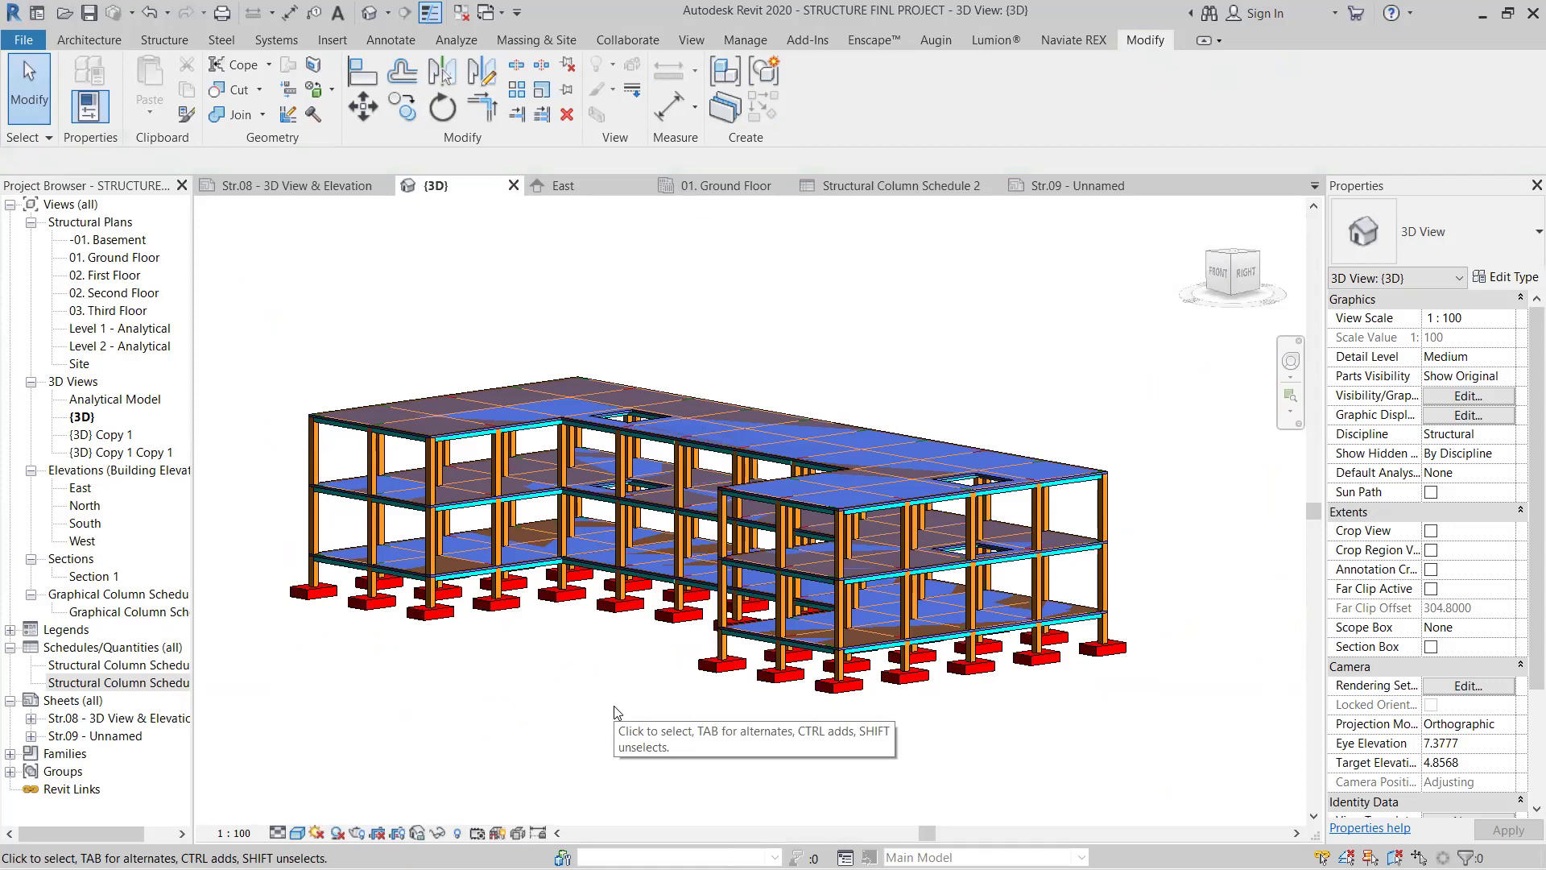
{"action": "left_click", "coordinate": [326, 185]}
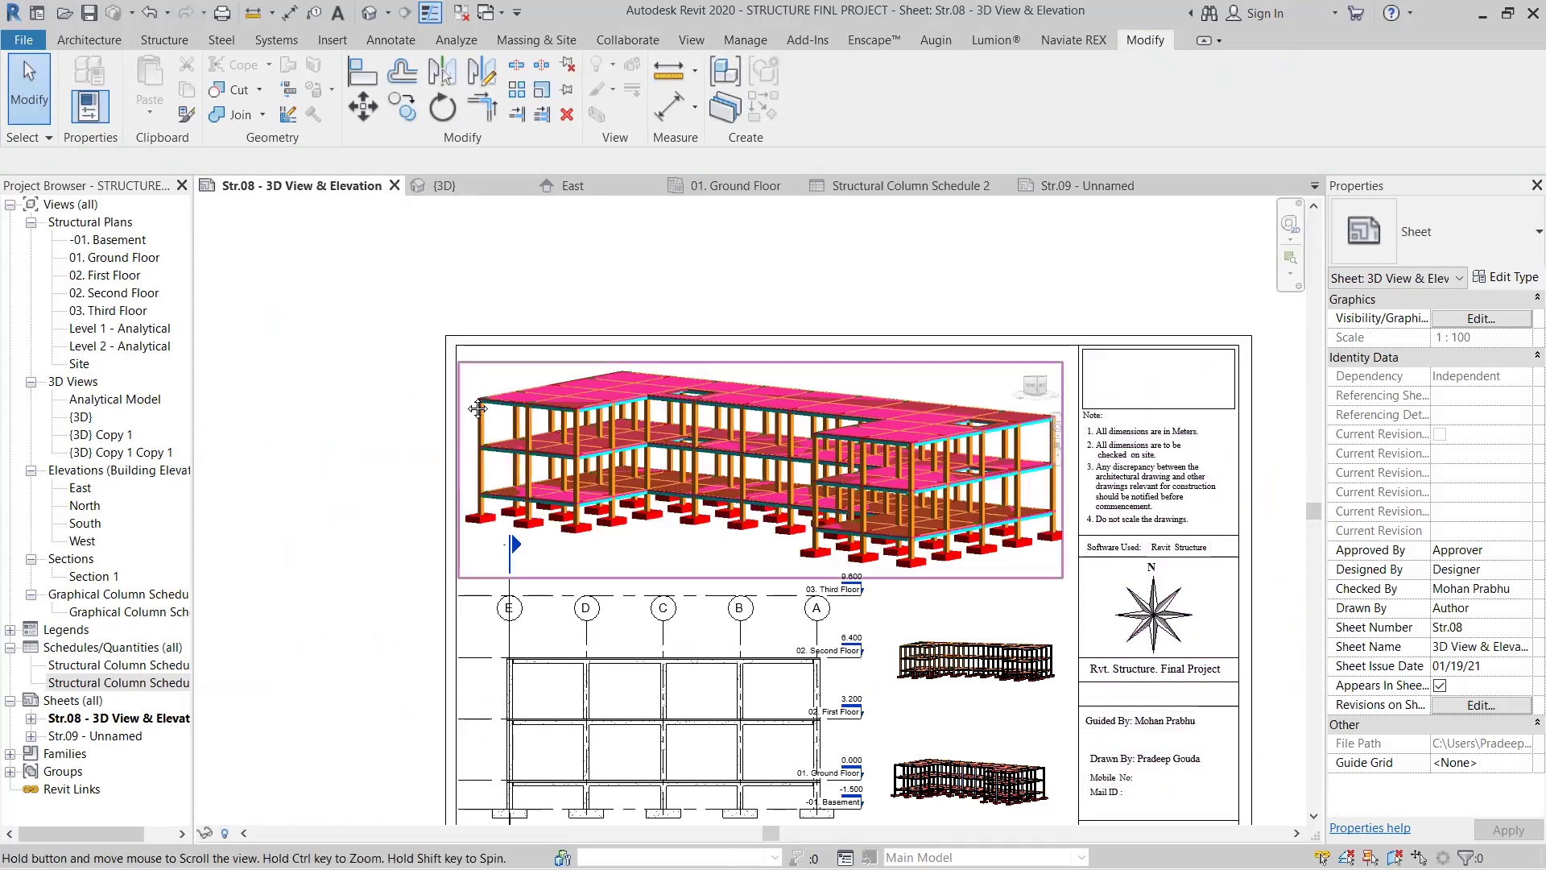
{"action": "middle_click_drag", "start_coordinate": [478, 409], "coordinate": [427, 284]}
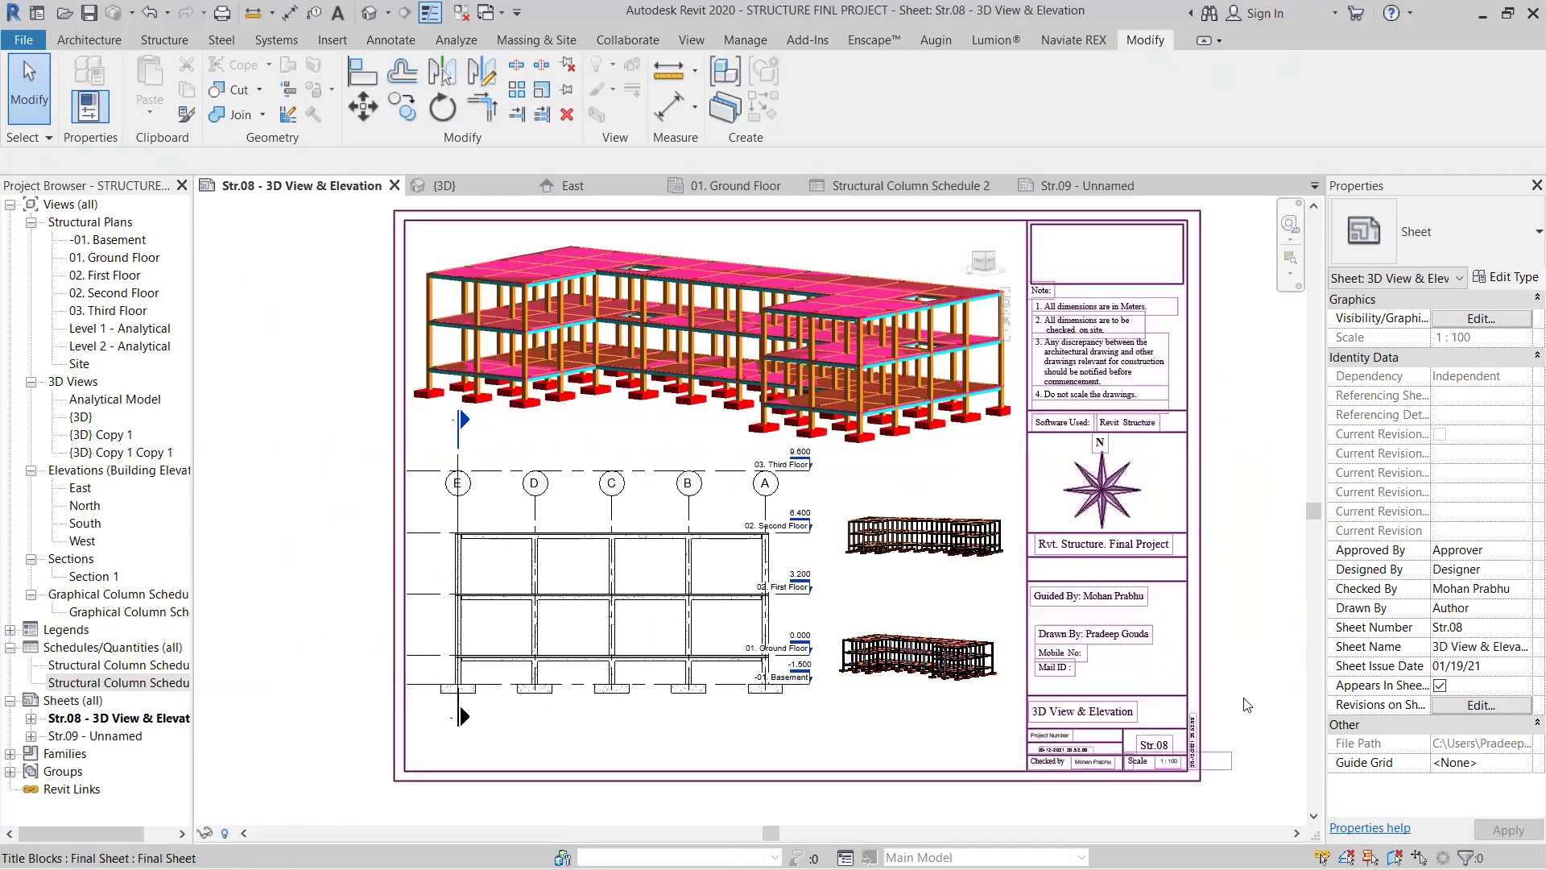
Step: Examine the grid, column and beam layout in the 01. Ground Floor structural plan, and return to the {3D} view
{"action": "double_click", "coordinate": [114, 259]}
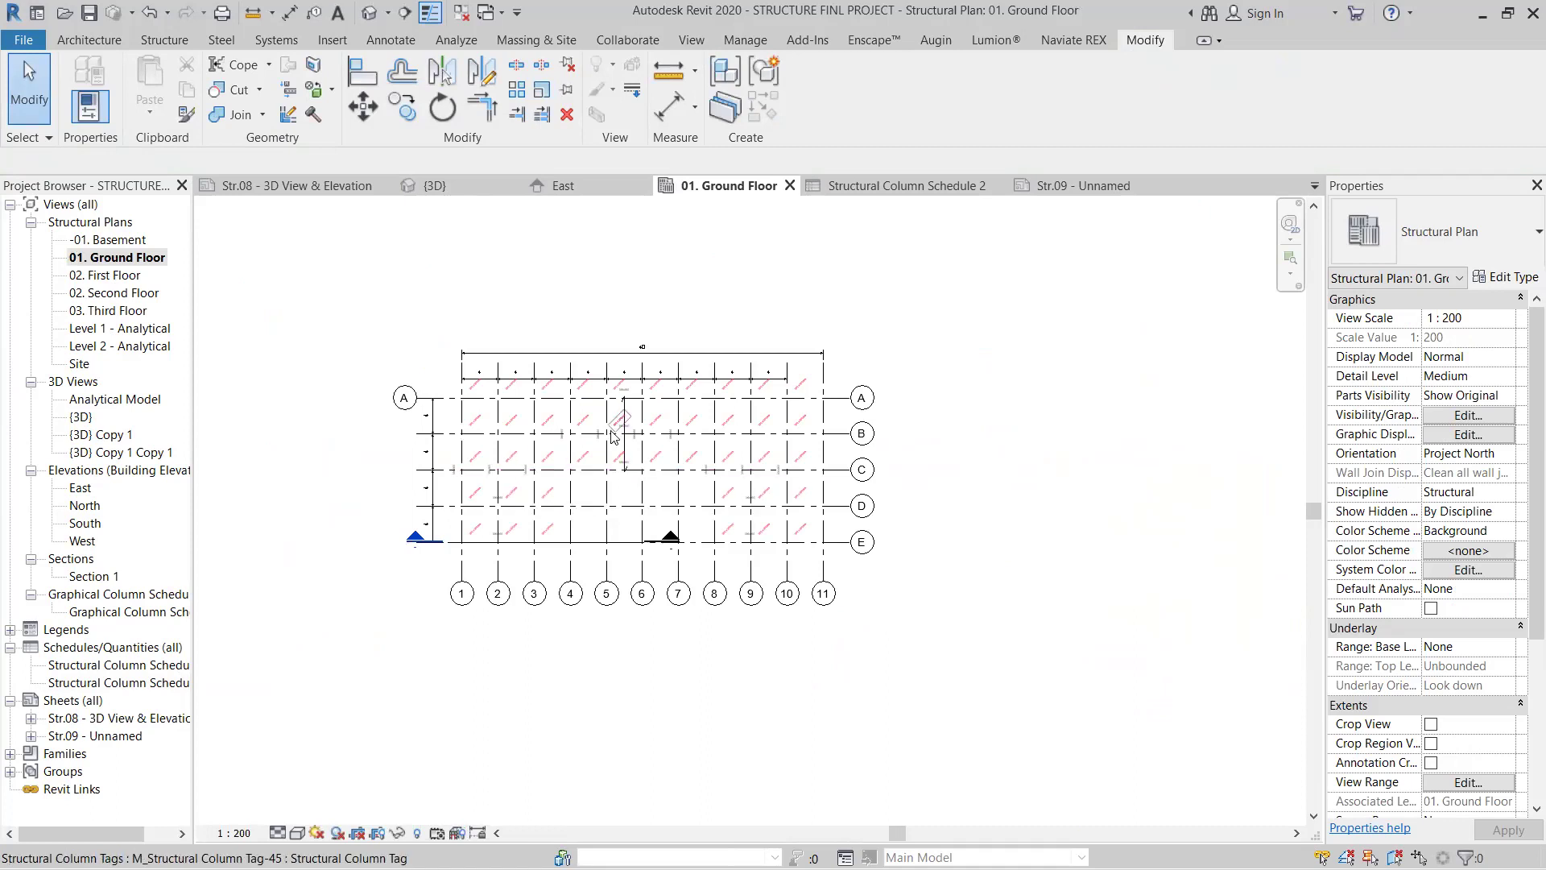
{"action": "scroll", "coordinate": [509, 500], "scroll_direction": "up", "scroll_amount": 2}
{"action": "middle_click_drag", "start_coordinate": [509, 500], "coordinate": [481, 522]}
{"action": "scroll", "coordinate": [480, 522], "scroll_direction": "up", "scroll_amount": 1}
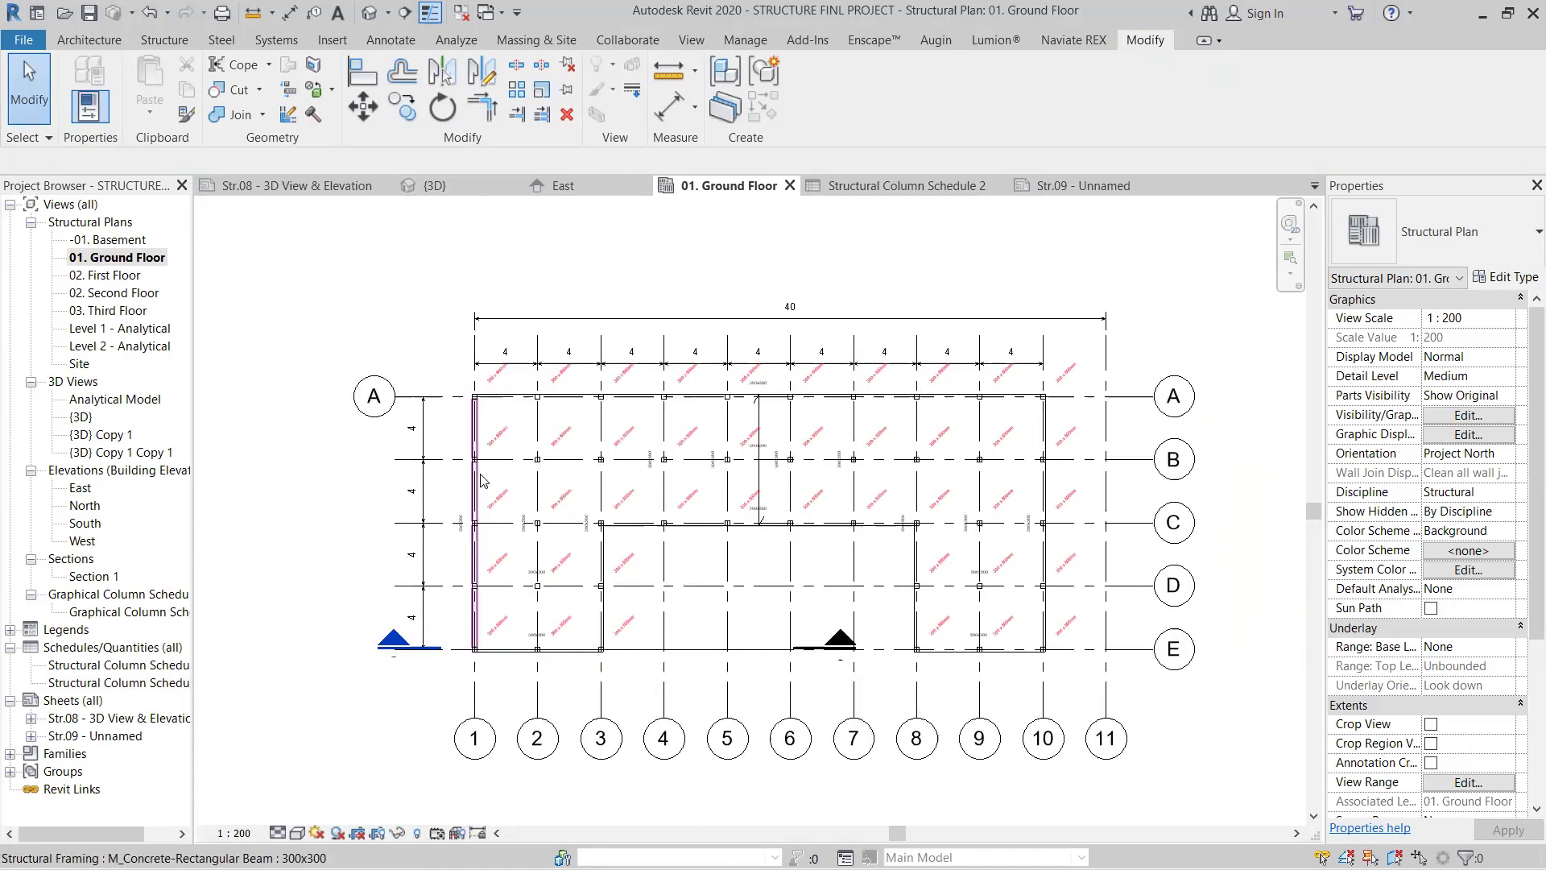
{"action": "scroll", "coordinate": [580, 463], "scroll_direction": "up", "scroll_amount": 1}
{"action": "middle_click_drag", "start_coordinate": [580, 463], "coordinate": [446, 436]}
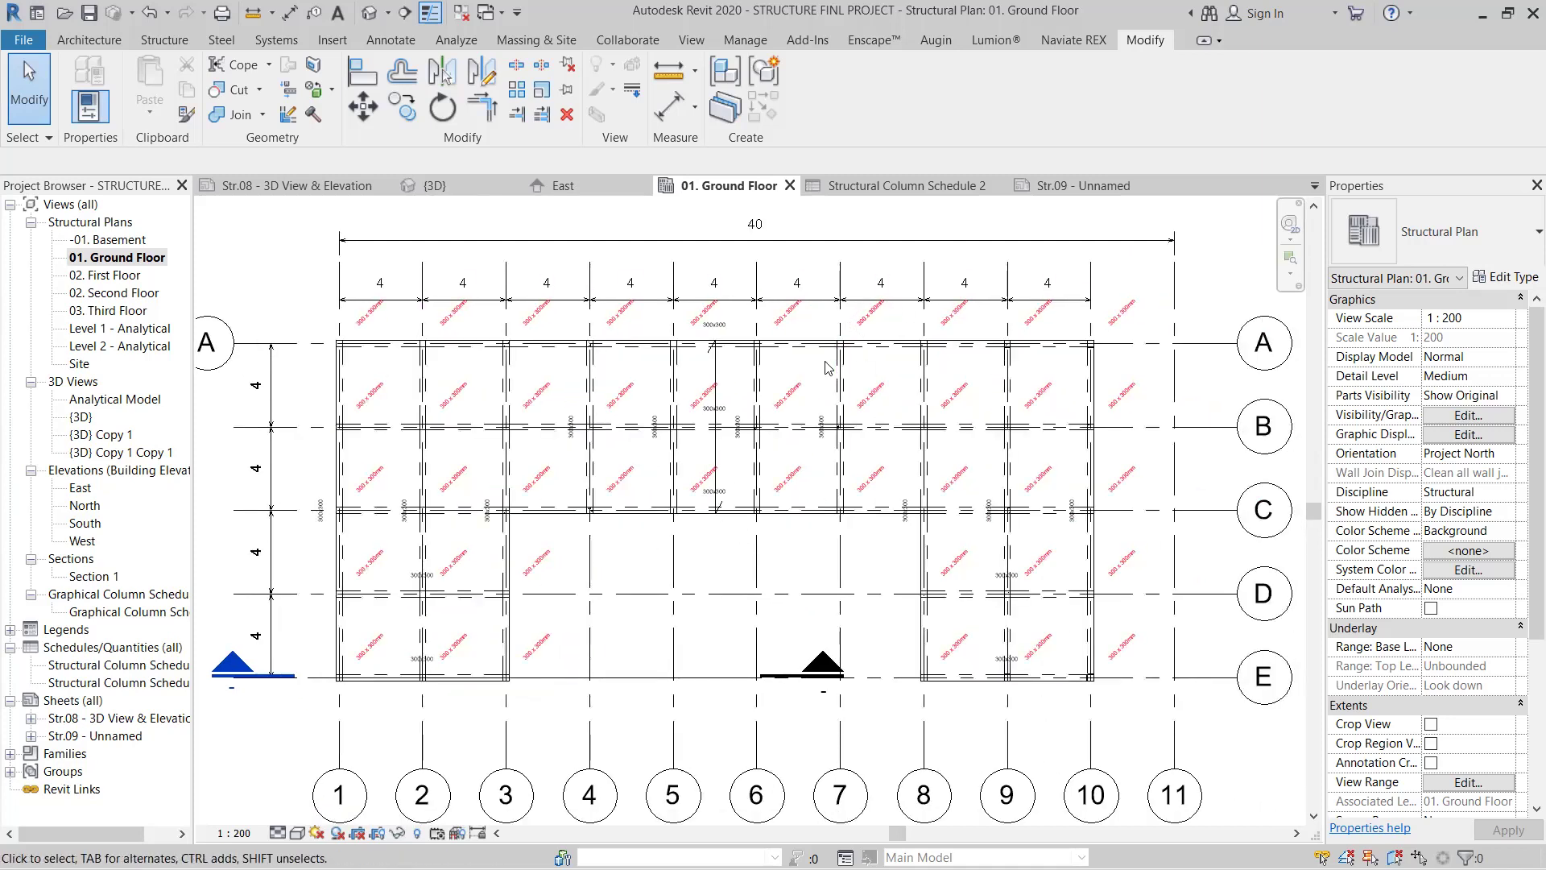
{"action": "left_click", "coordinate": [463, 185]}
{"action": "middle_click_drag", "start_coordinate": [305, 385], "coordinate": [668, 385], "text": "shift"}
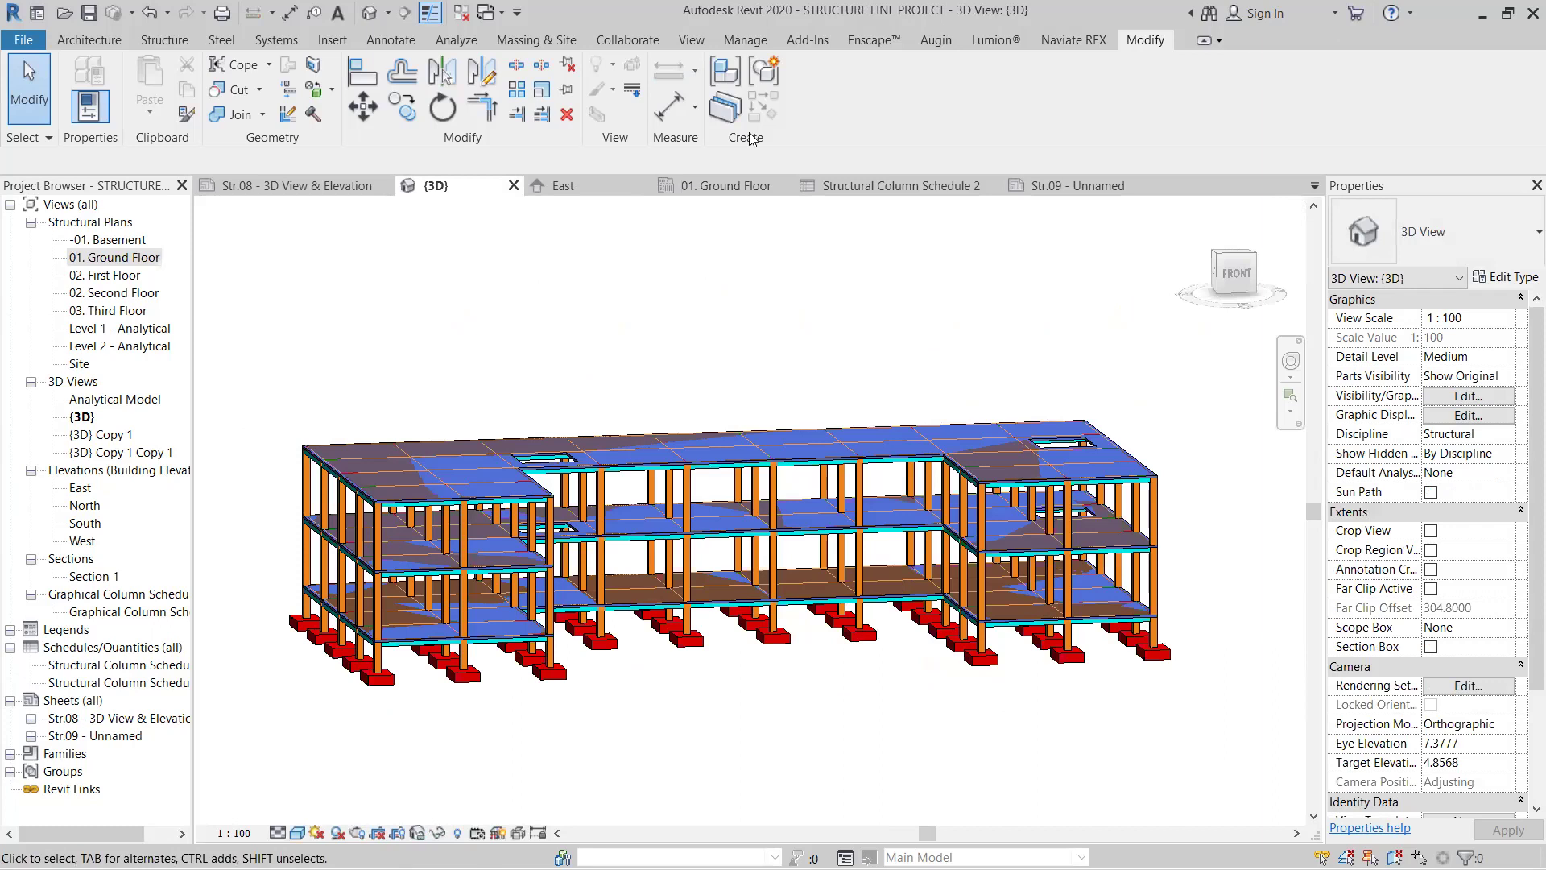